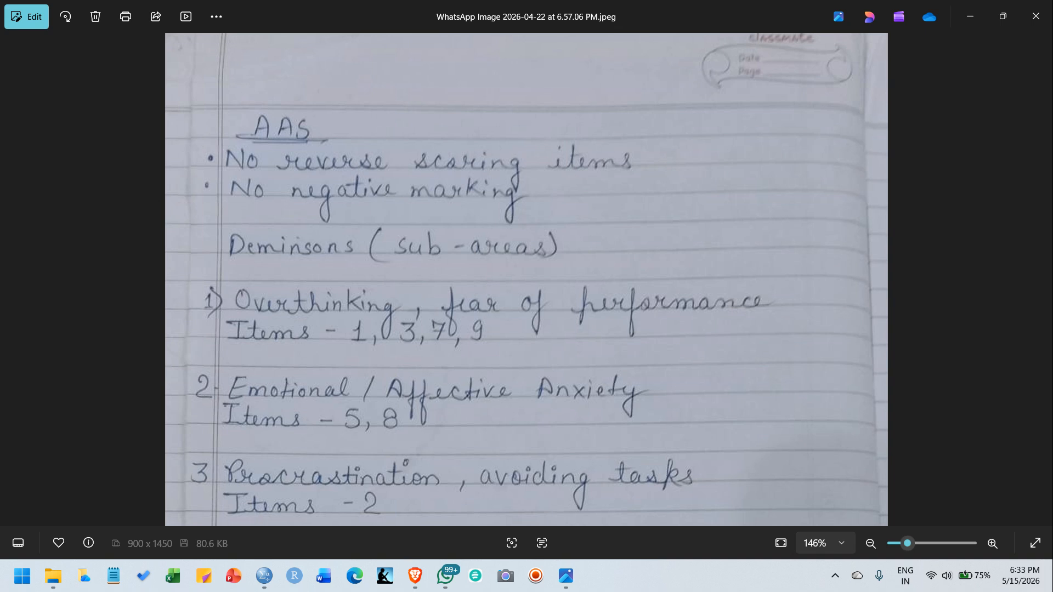
click(415, 576)
drag(522, 242, 521, 206)
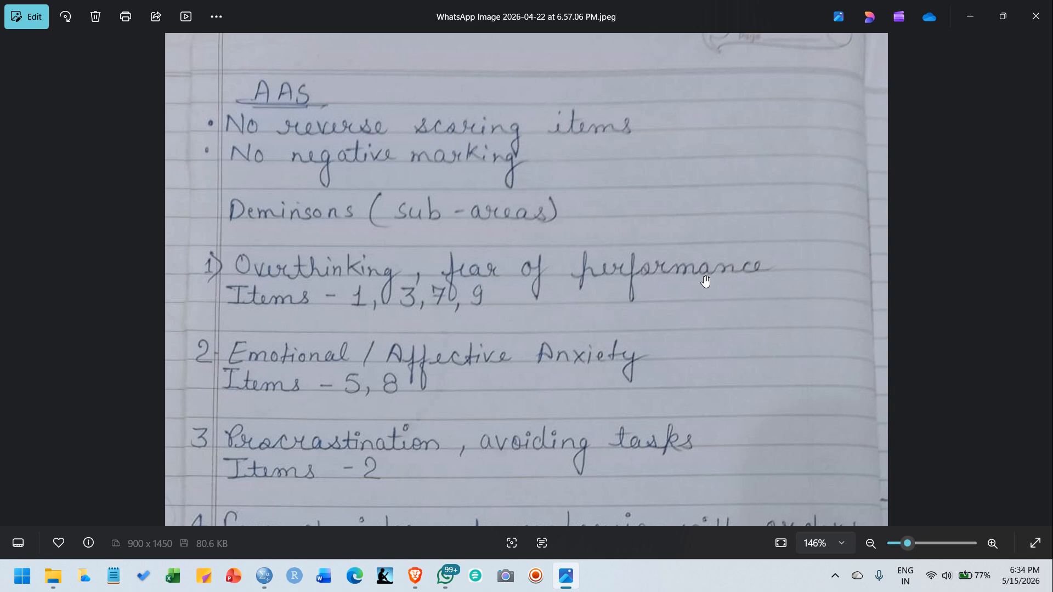
key(XF86MonBrightnessUp)
key(XF86MonBrightnessDown)
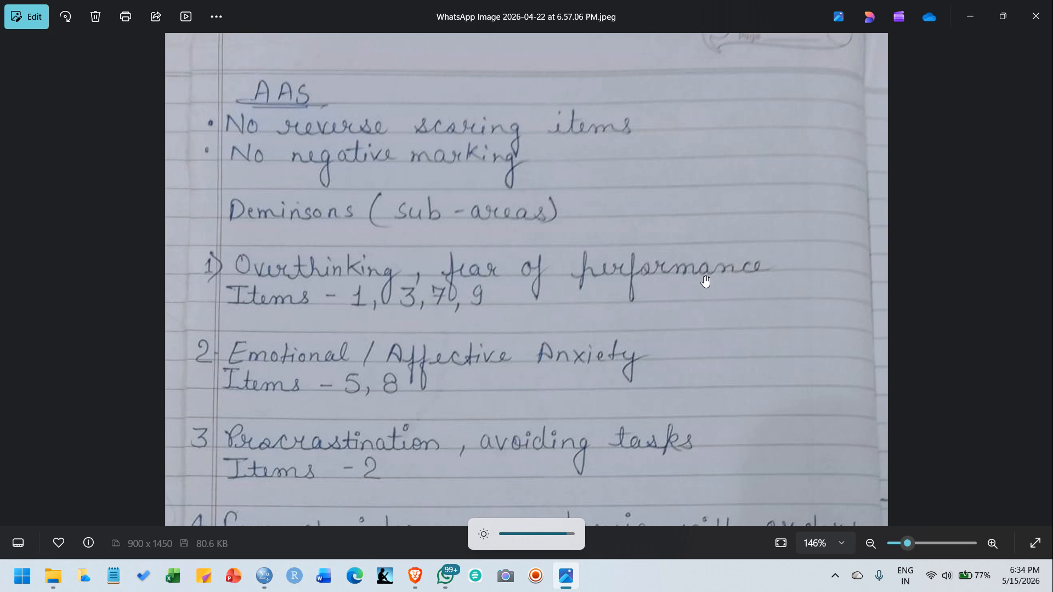
key(XF86MonBrightnessUp)
key(XF86MonBrightnessDown)
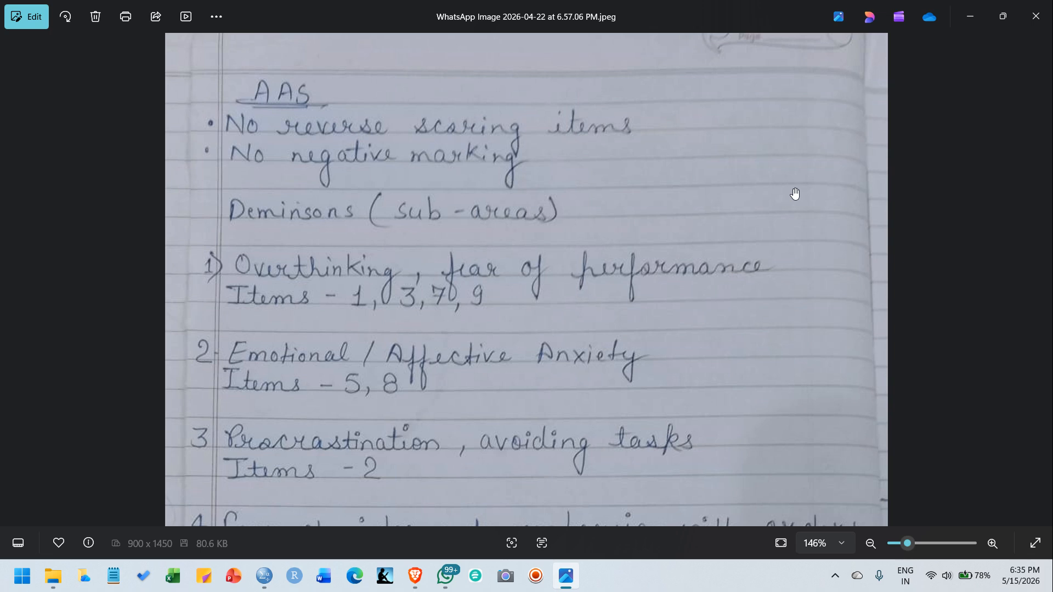
Switch to the Google Meet call and stop sharing the screen
key(alt+Tab)
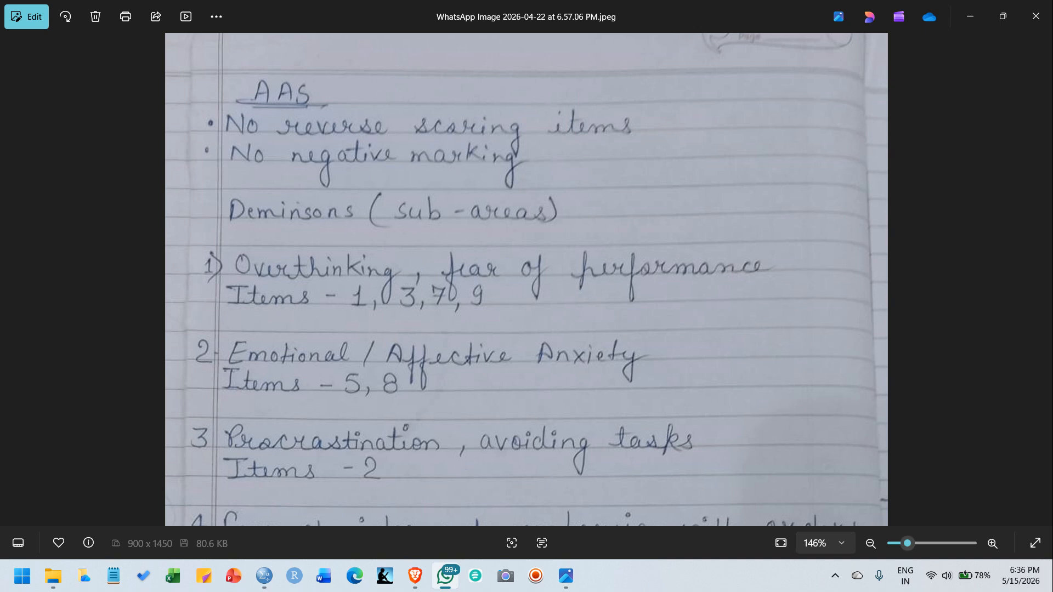
drag(1052, 147, 361, 5)
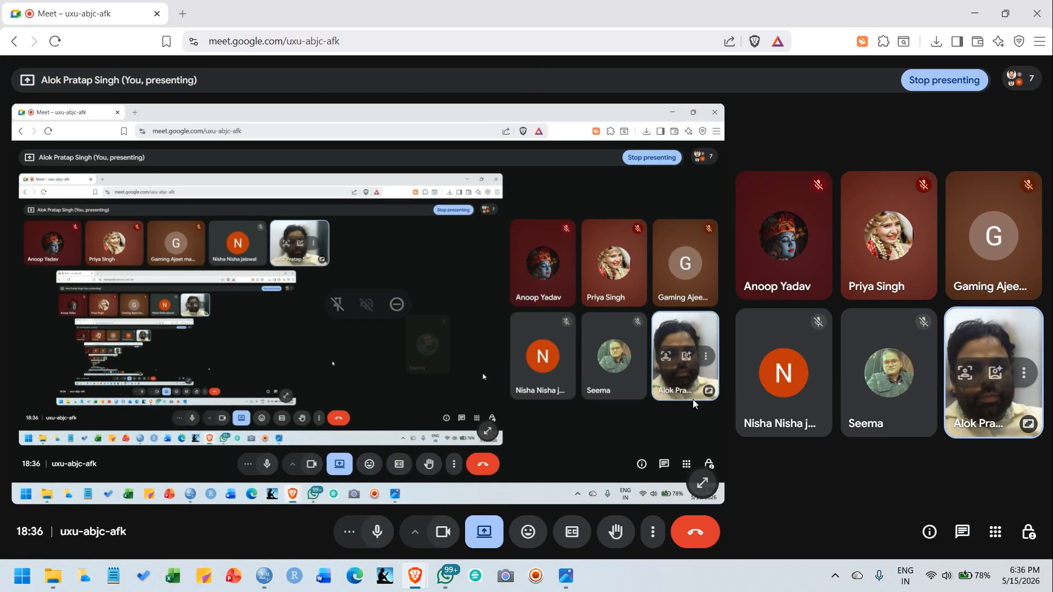
click(483, 531)
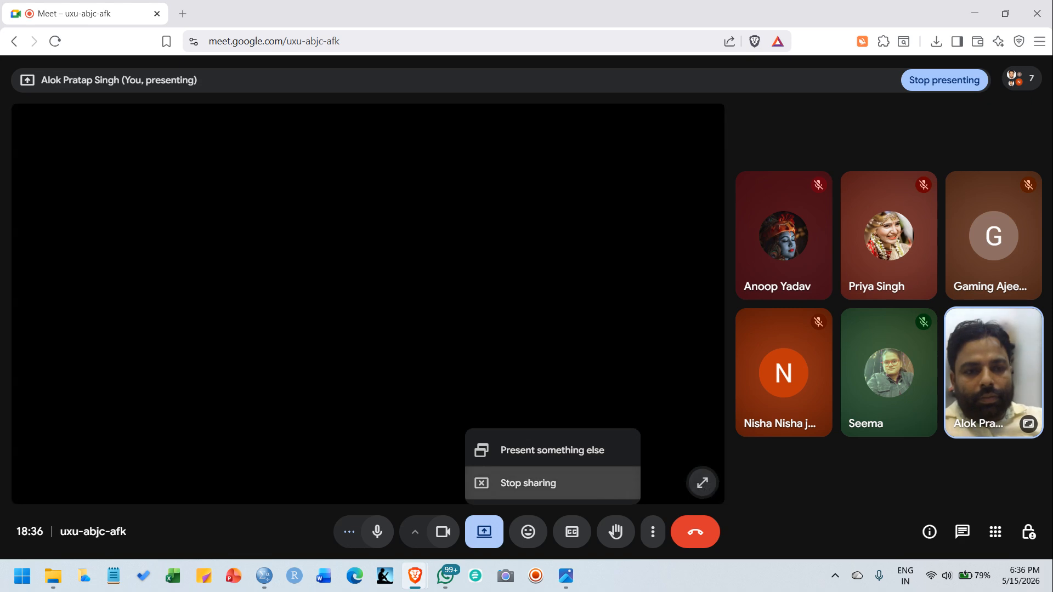
click(527, 483)
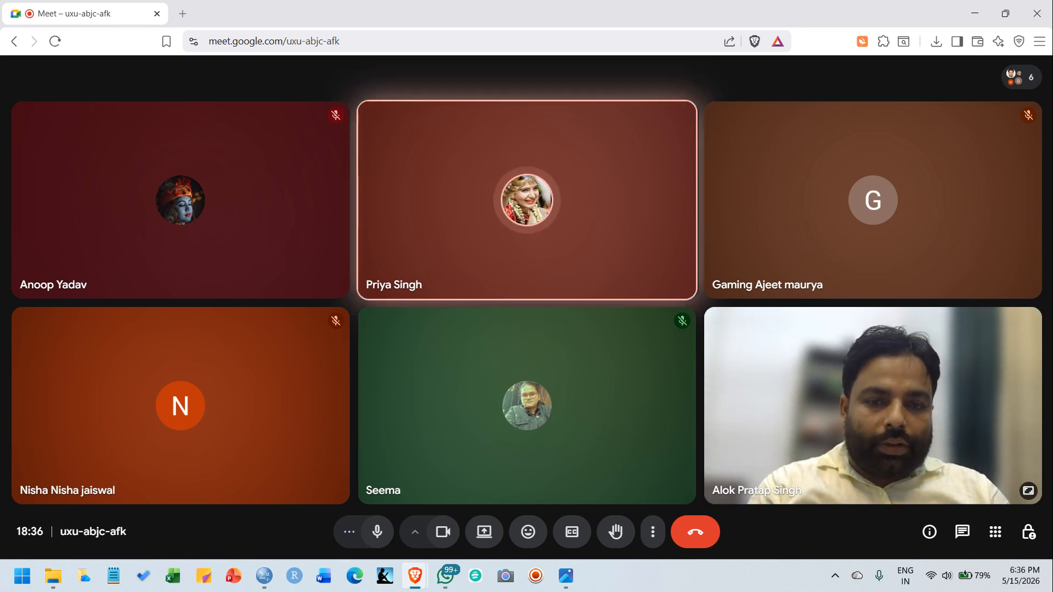
Return to the image of the handwritten AAS notes and look over its scoring rules and first sub-areas
key(XF86MonBrightnessUp)
mouse_move(556, 201)
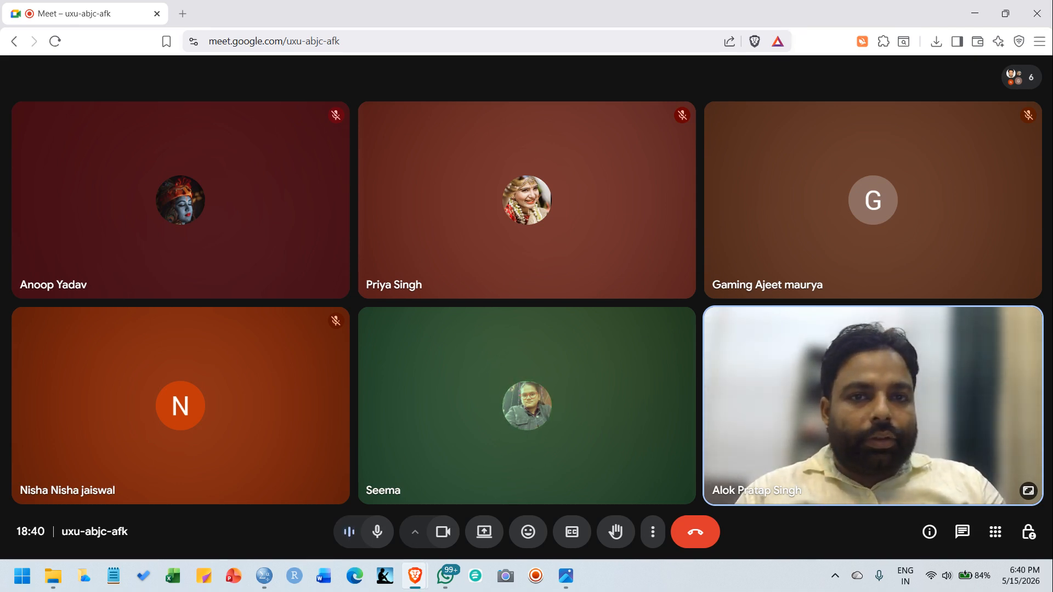
key(alt+Tab)
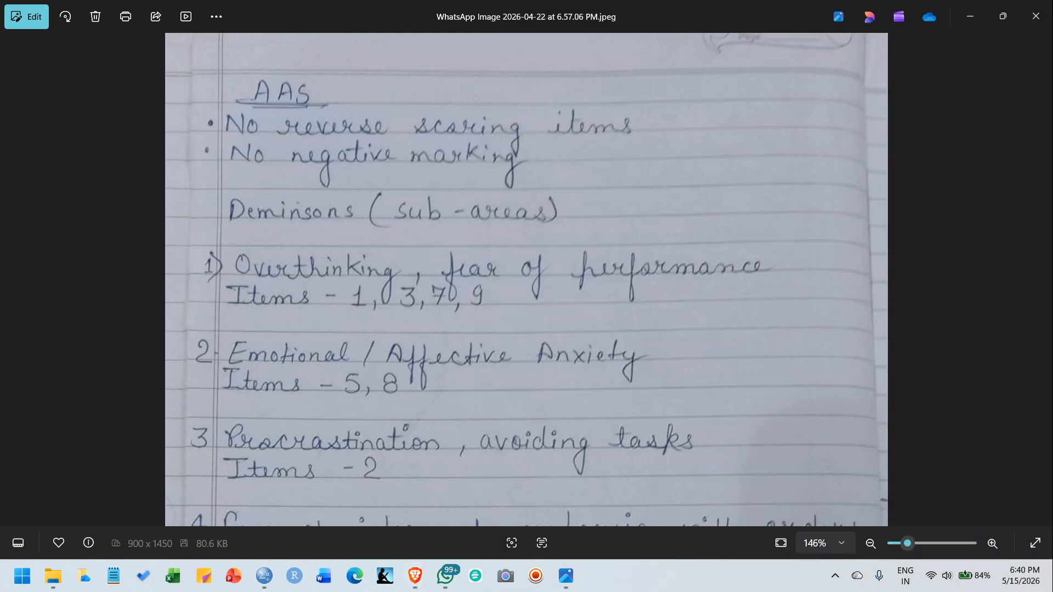
click(415, 576)
scroll(527, 280, down, 1)
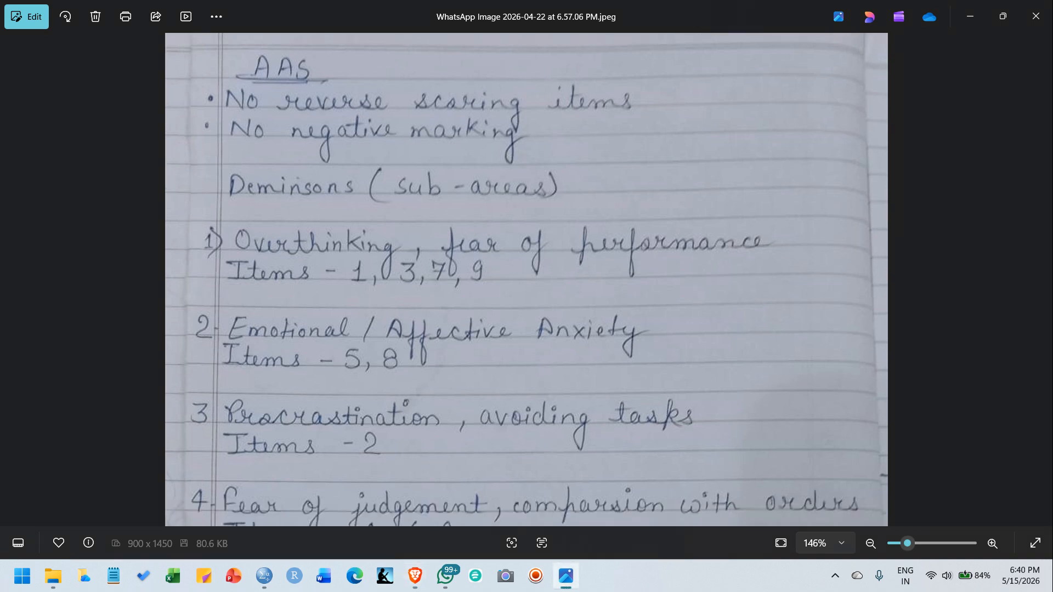
scroll(527, 280, up, 2)
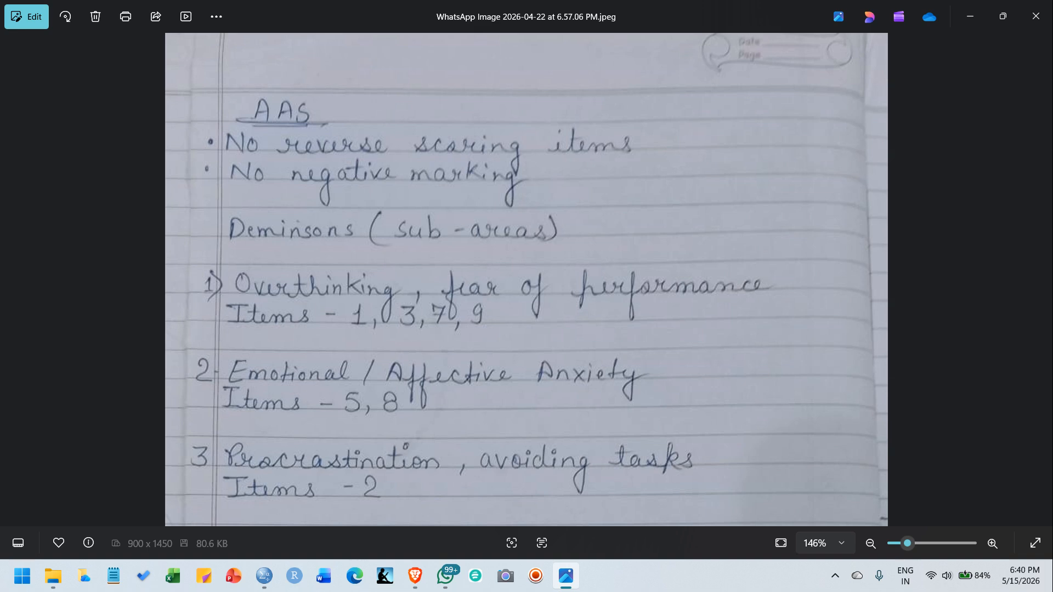
key(alt+Tab)
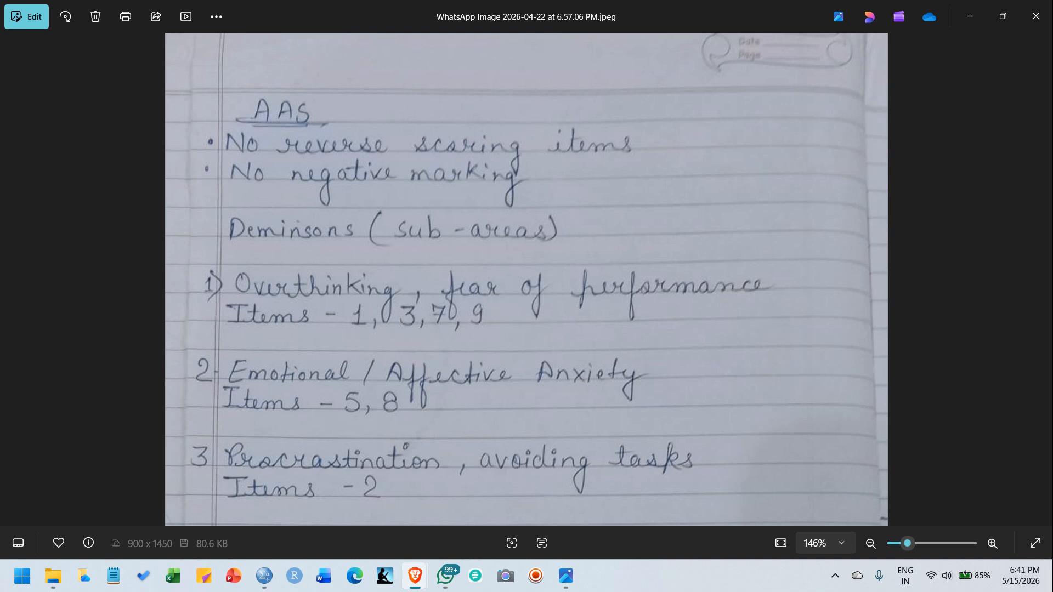
click(445, 576)
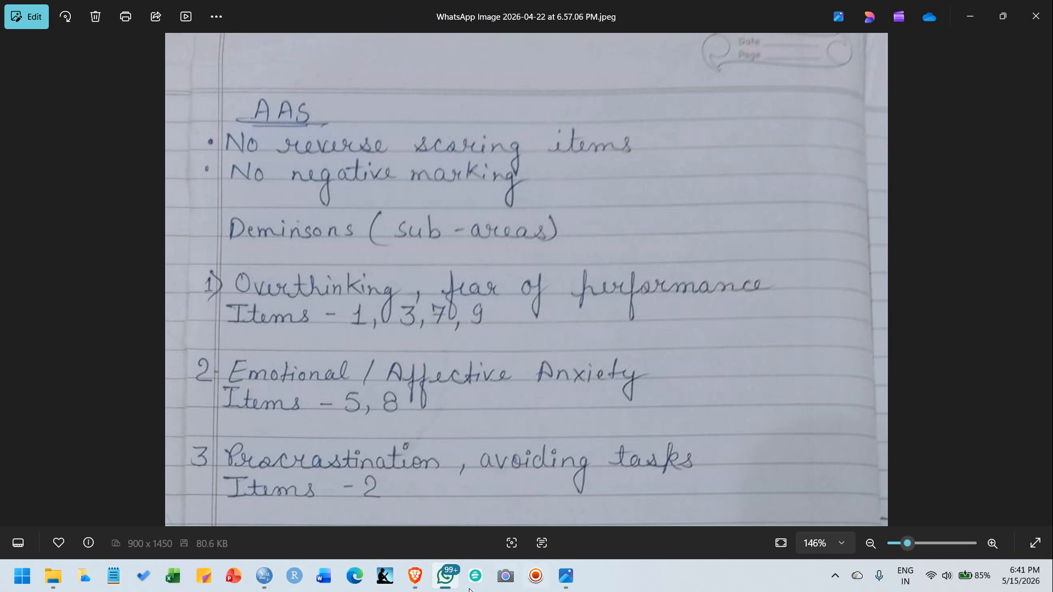
Switch to the dataset in the SPSS Data Editor and go through the demographic columns from id to occ
mouse_move(264, 576)
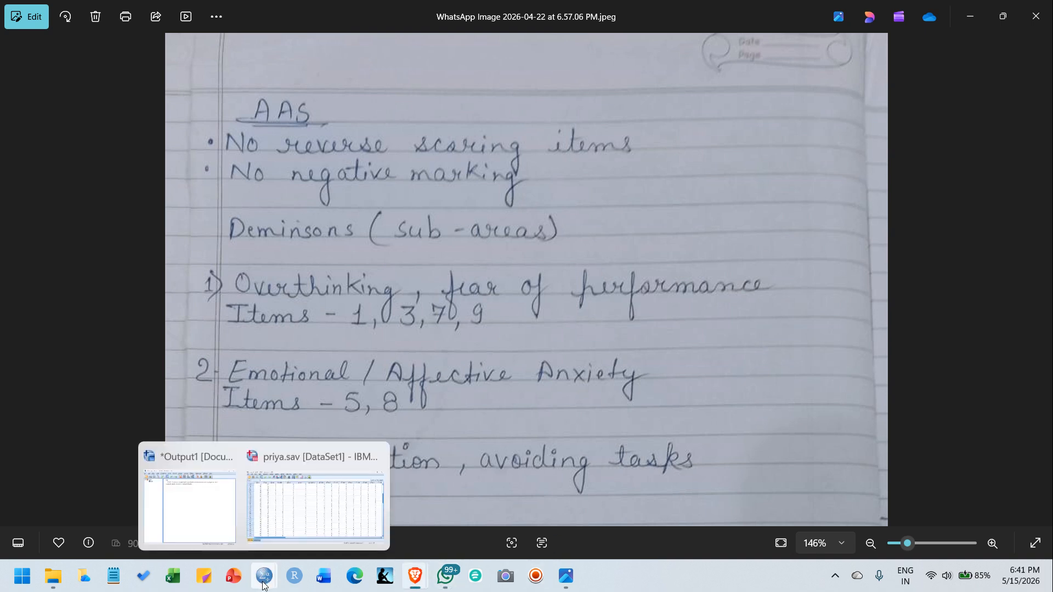
click(284, 519)
scroll(251, 225, up, 8)
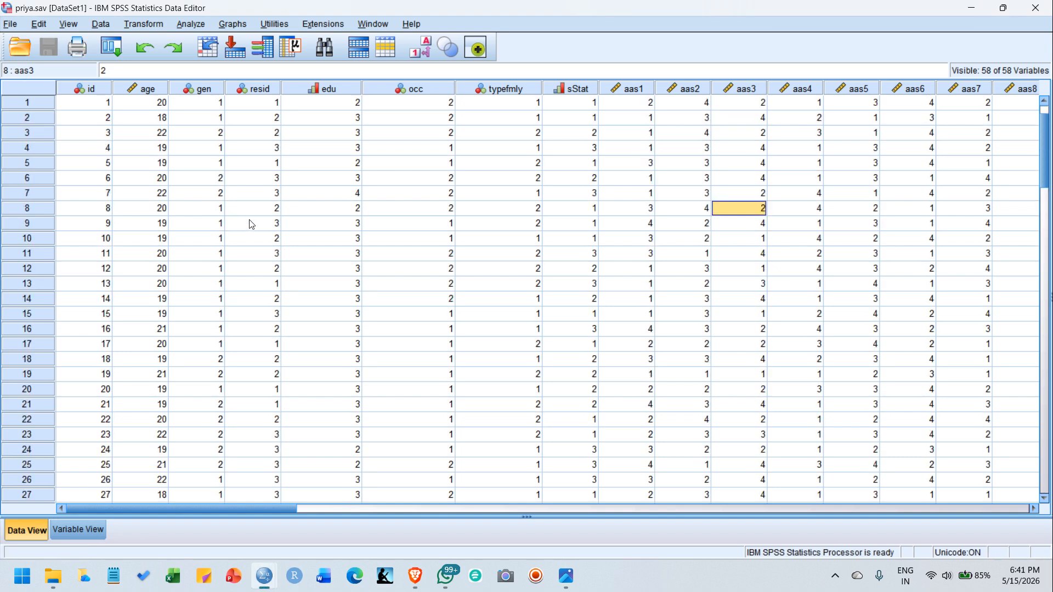
click(87, 89)
click(203, 212)
click(121, 89)
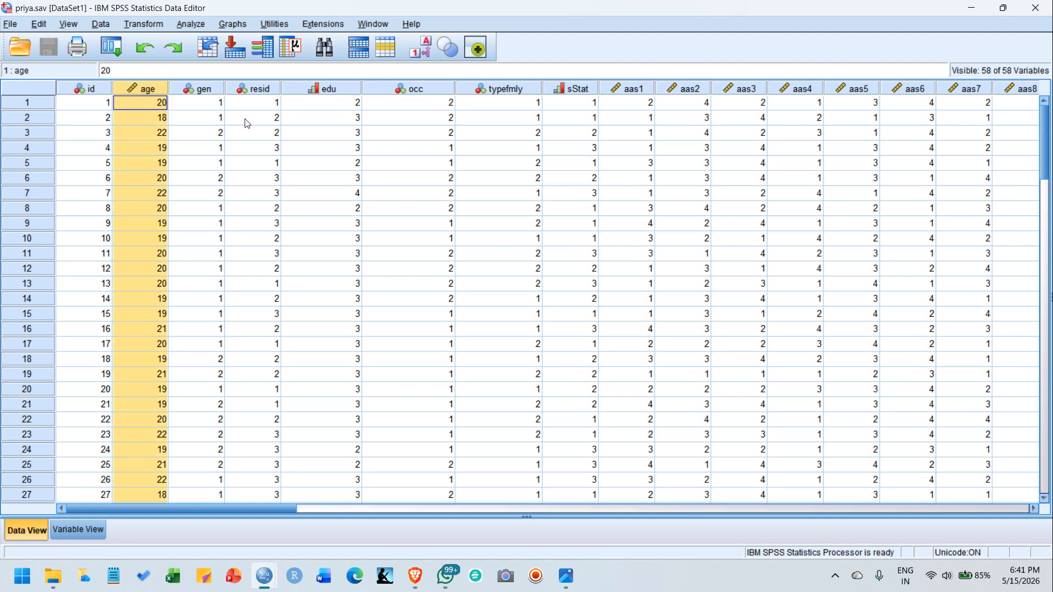
click(222, 88)
click(269, 90)
click(343, 89)
click(421, 91)
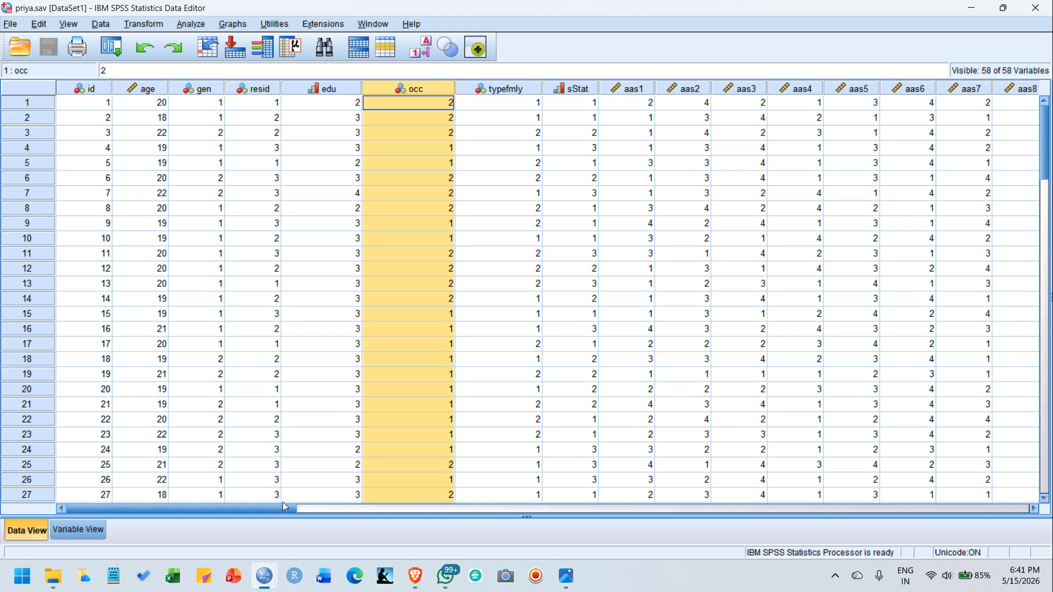
Show value labels instead of numeric codes in the data and highlight the demographic columns from age to sStat
click(434, 42)
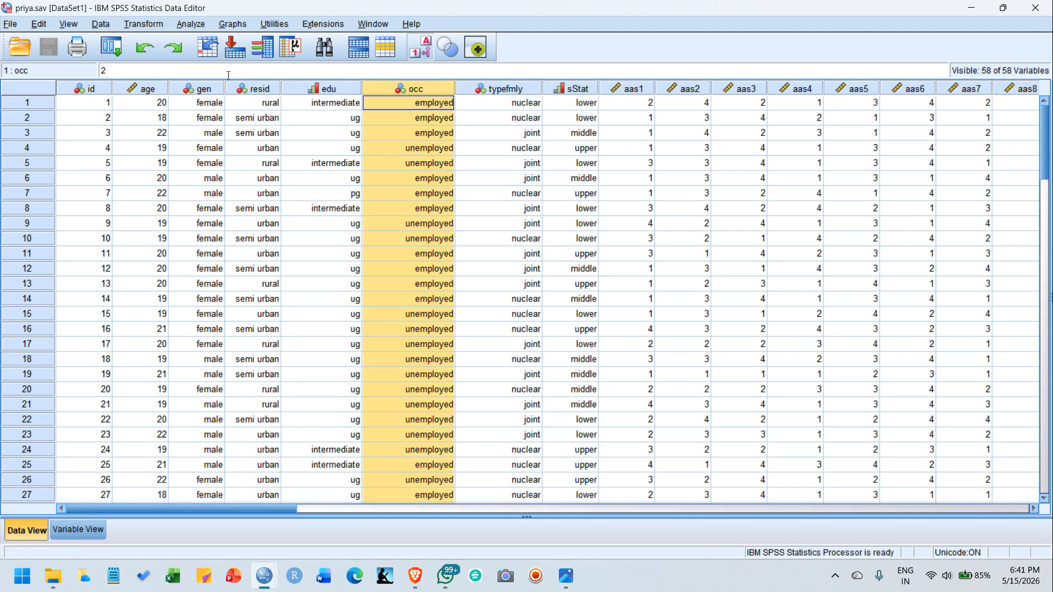
click(117, 105)
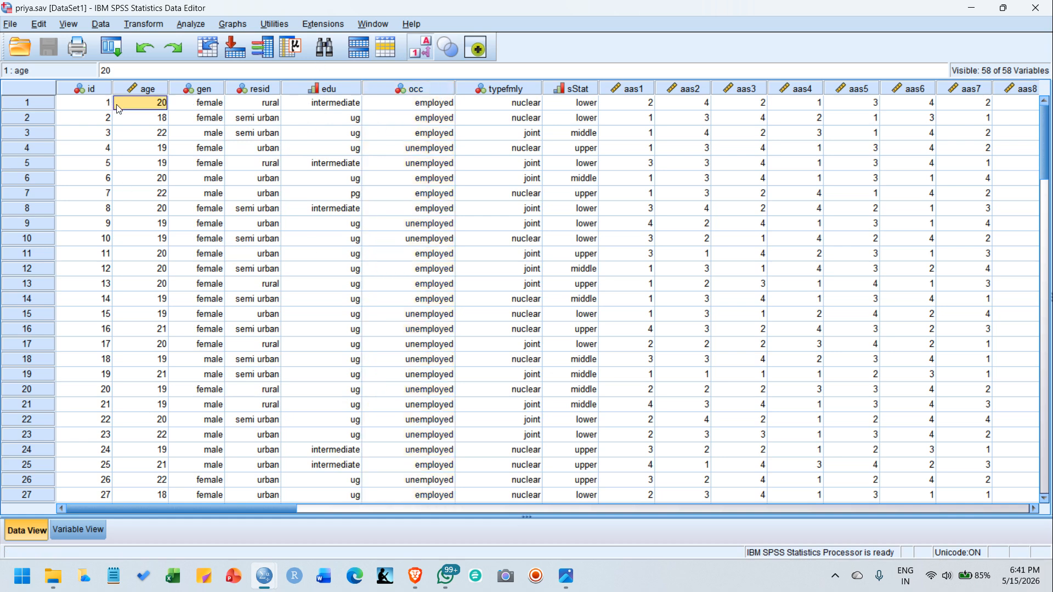
click(192, 177)
drag(155, 110, 588, 439)
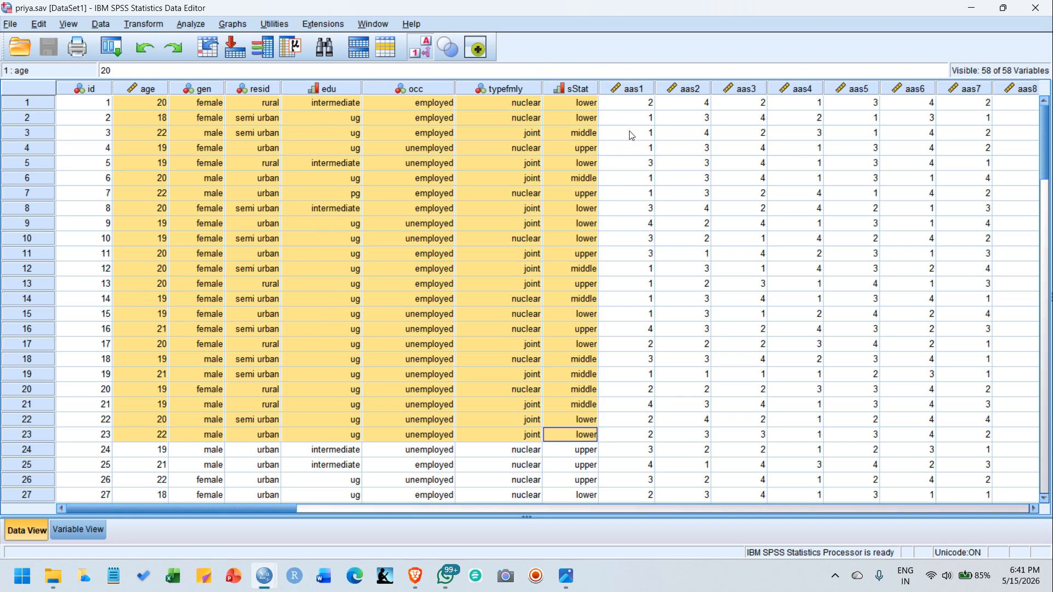
double_click(499, 222)
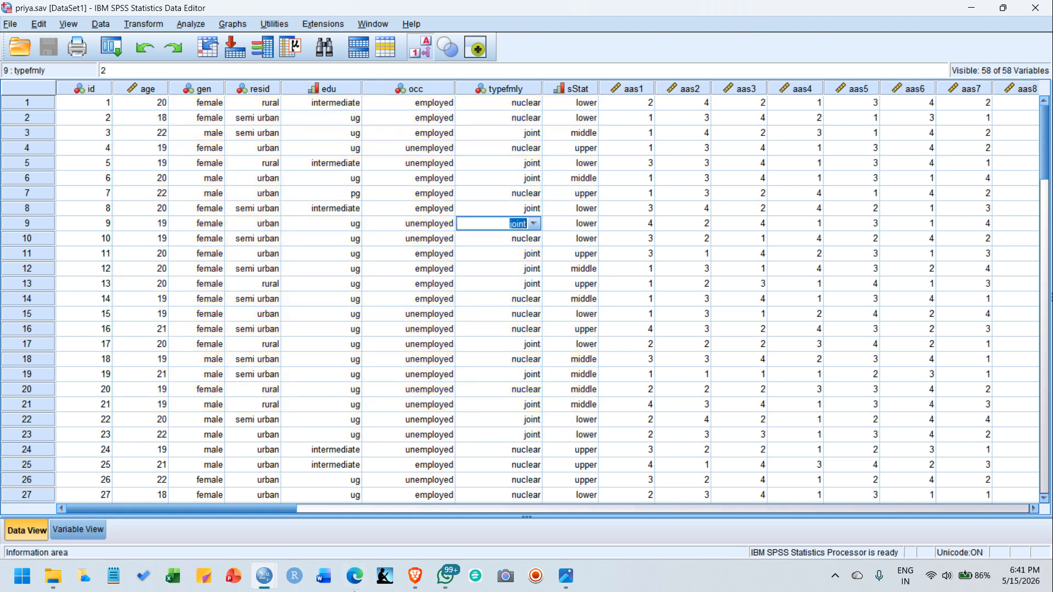
Highlight the anxiety scale items aas1 to aas11 for review, and select the rses1 column where the next scale begins
drag(156, 509, 208, 514)
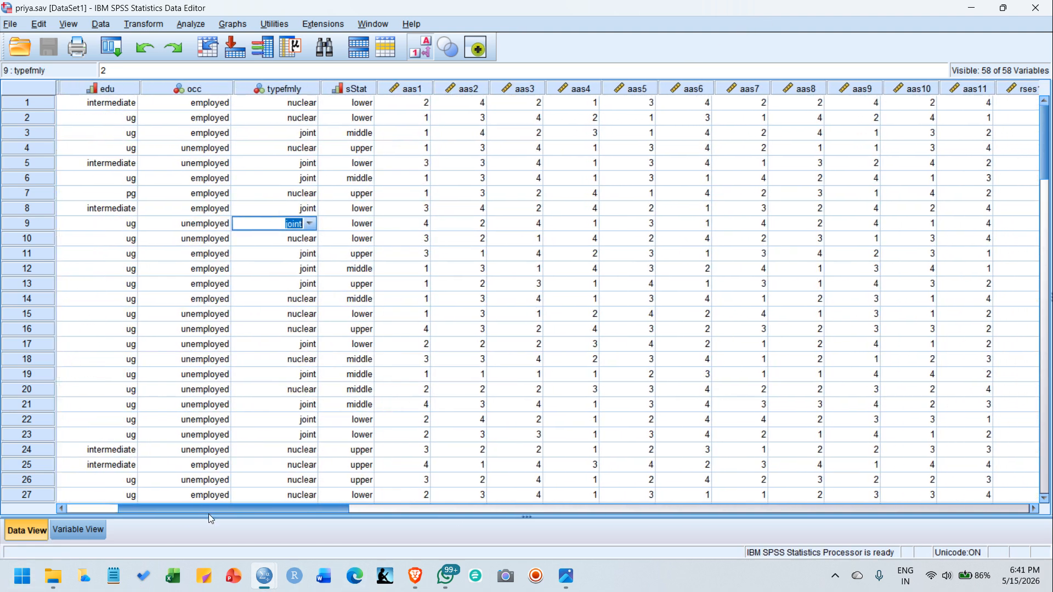
click(416, 90)
drag(417, 89, 965, 89)
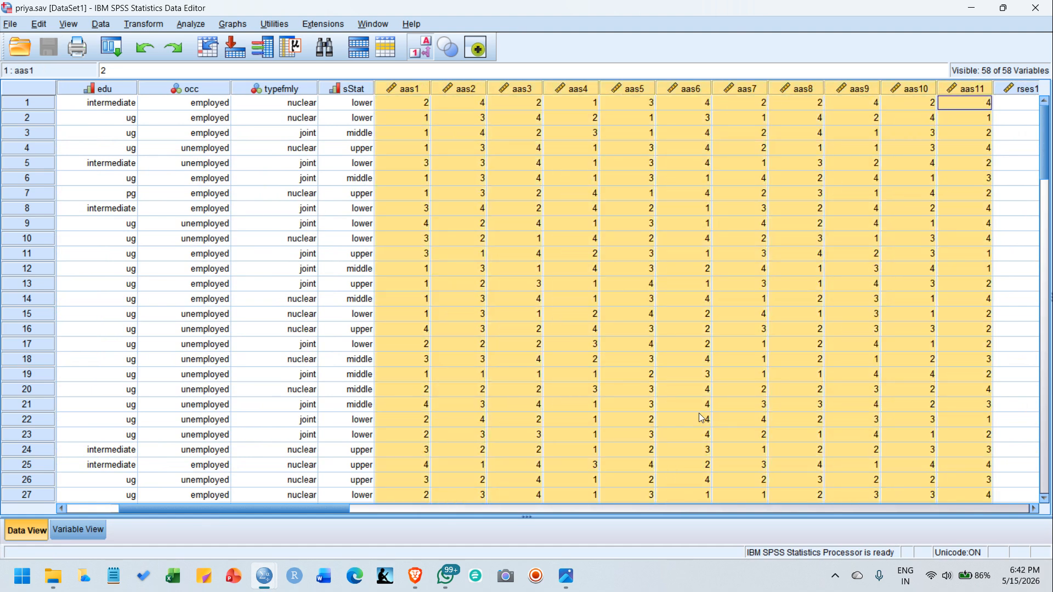
click(564, 303)
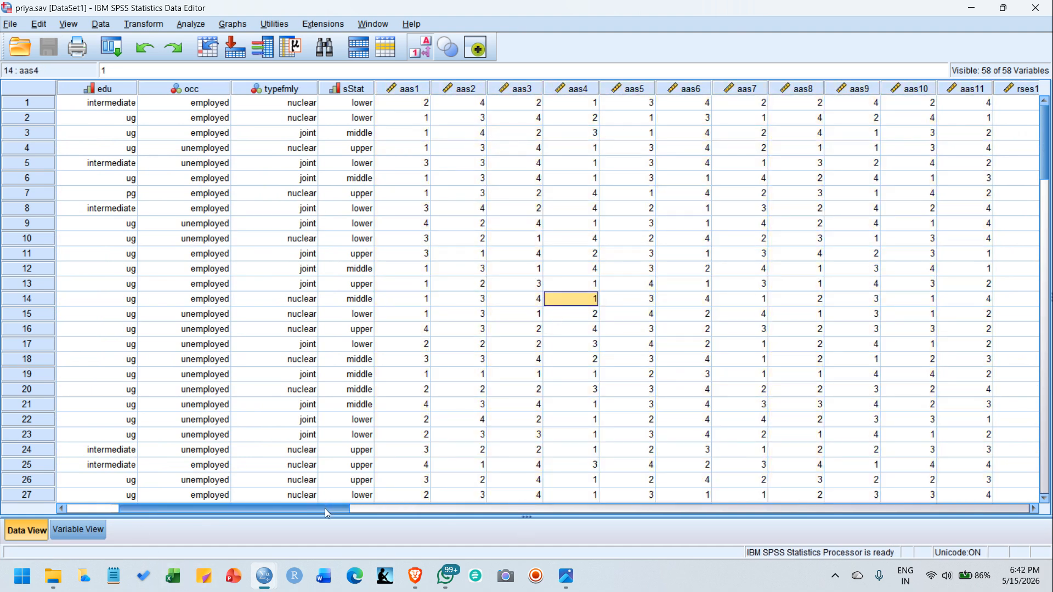
drag(326, 513, 470, 516)
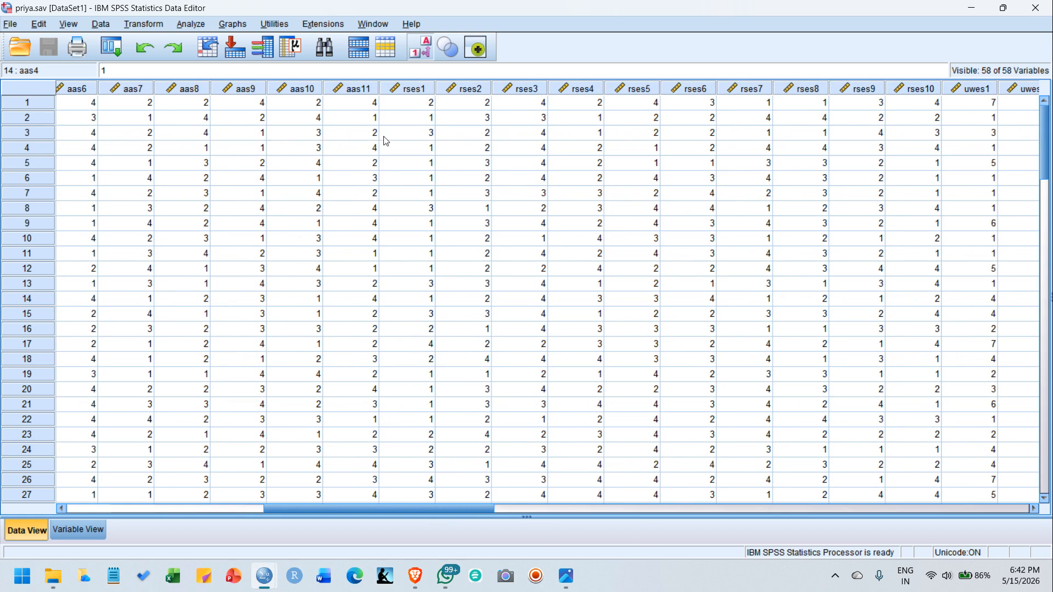
click(418, 91)
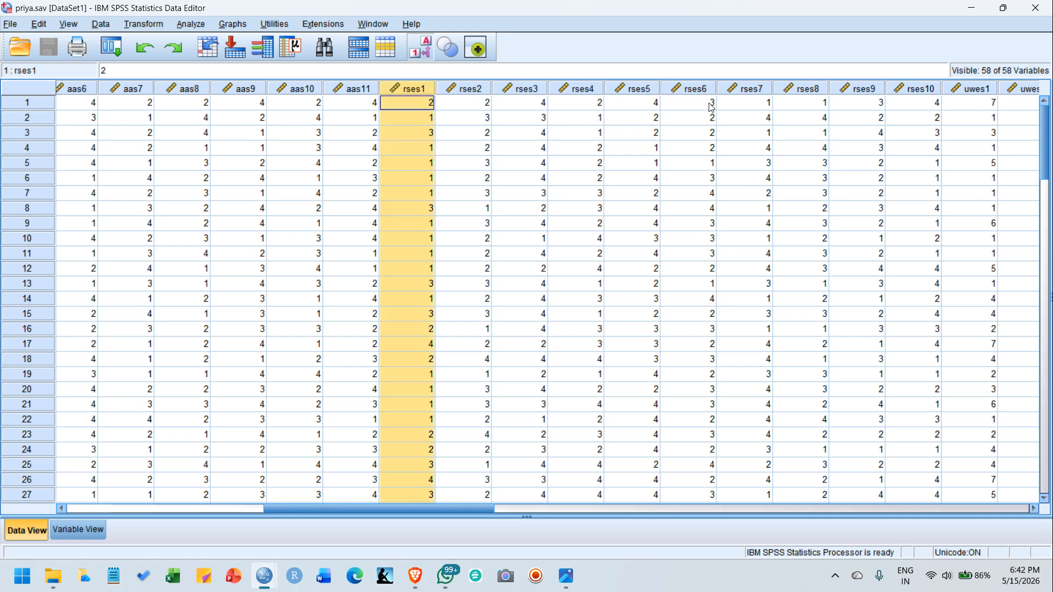
Reopen the AAS notes image, read all six sub-areas with their item numbers, and return to the SPSS dataset
click(566, 576)
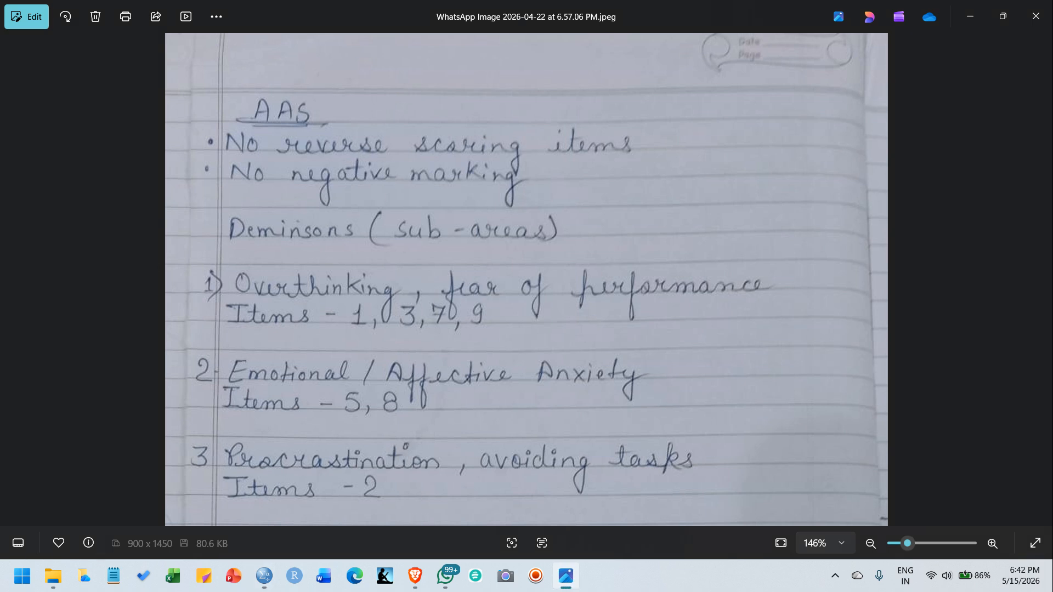
click(416, 576)
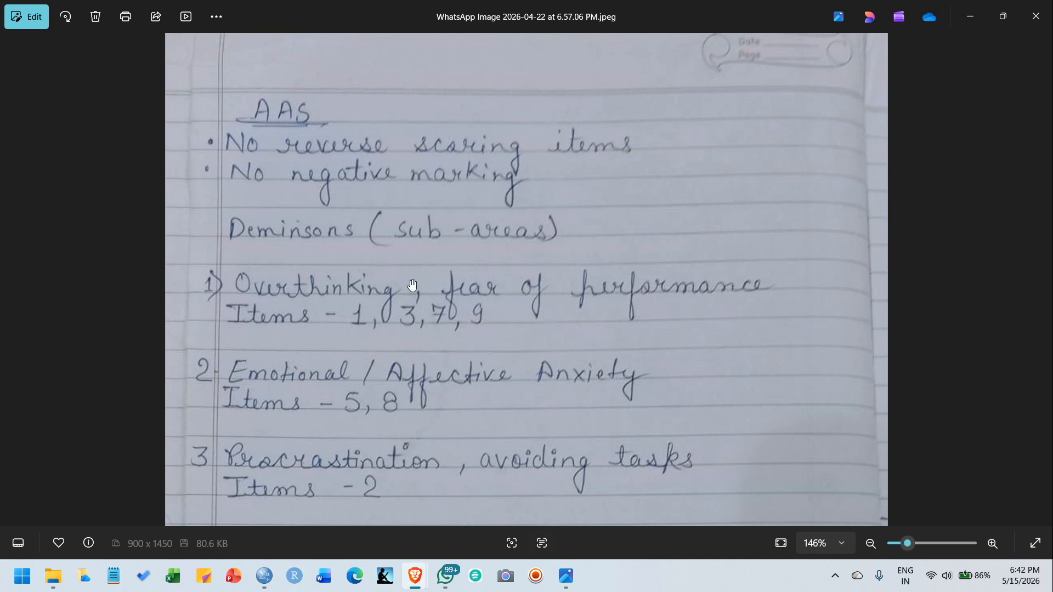
drag(344, 306, 350, 233)
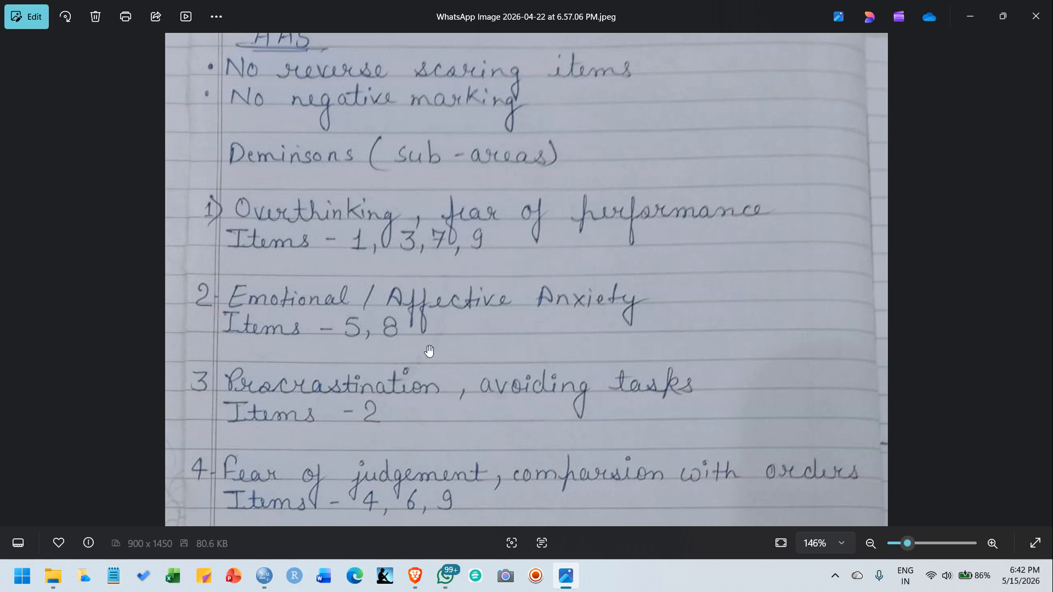
scroll(430, 351, down, 2)
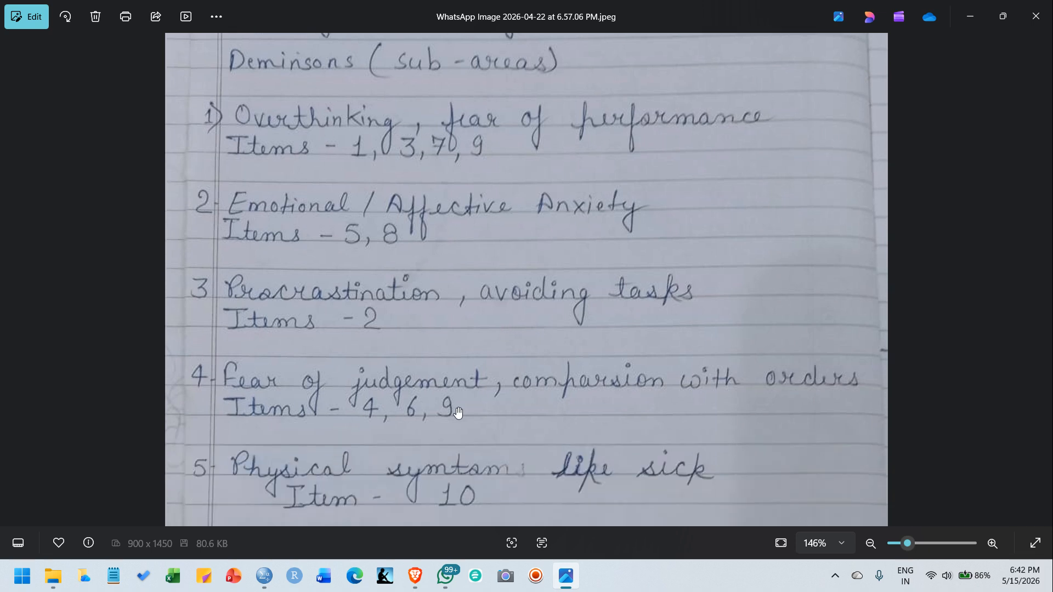
scroll(459, 413, down, 2)
scroll(489, 365, down, 2)
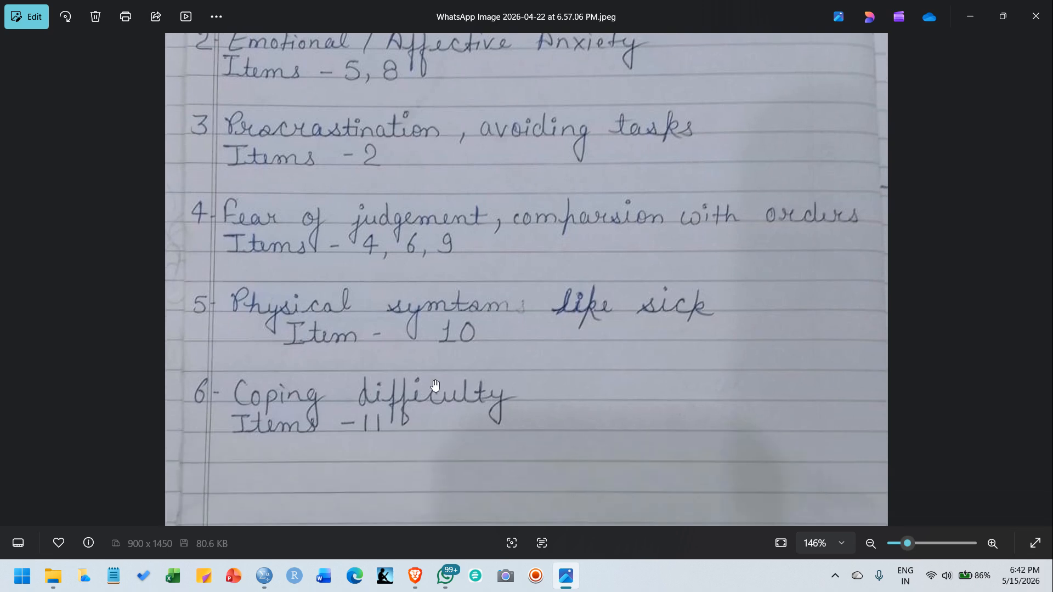
scroll(453, 356, down, 2)
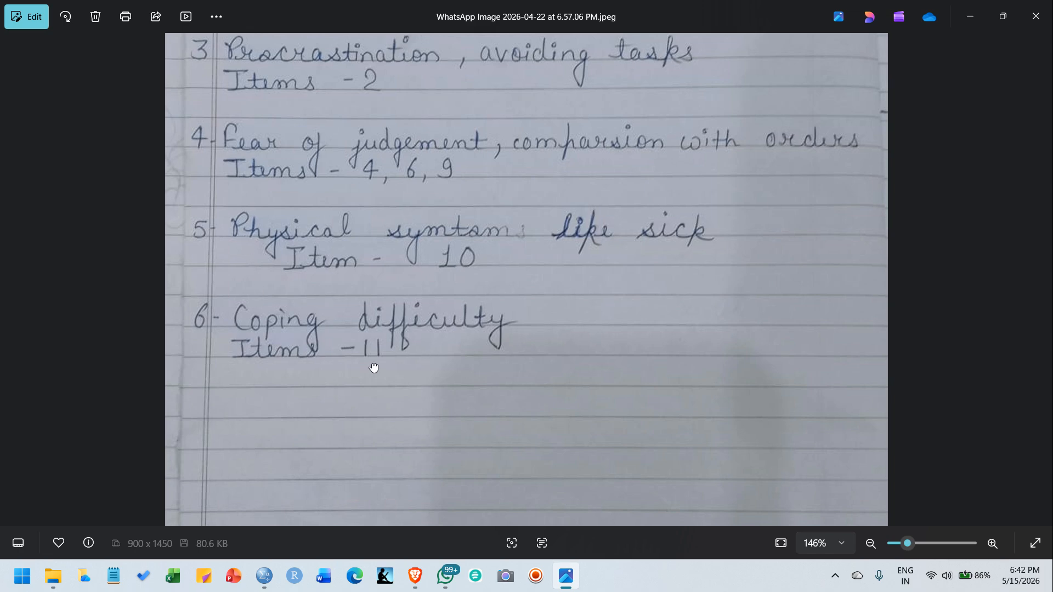
scroll(374, 368, down, 6)
scroll(409, 230, up, 10)
scroll(407, 402, up, 5)
click(960, 21)
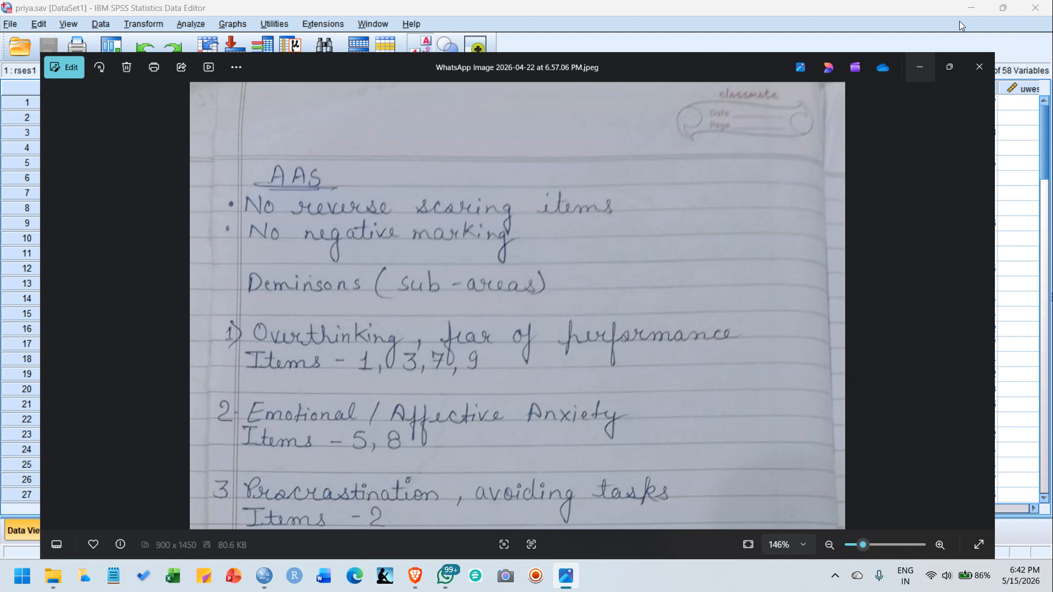
click(959, 21)
Select the rses2 column and go through the remaining rses and uwes item columns up to the computed sub-area scores
click(466, 89)
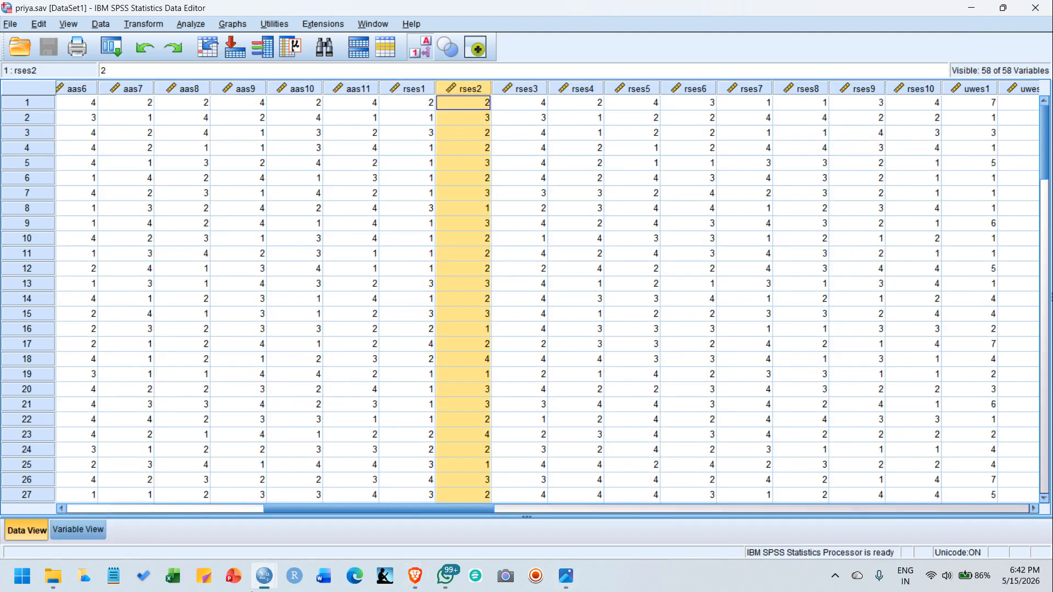
drag(328, 508, 407, 518)
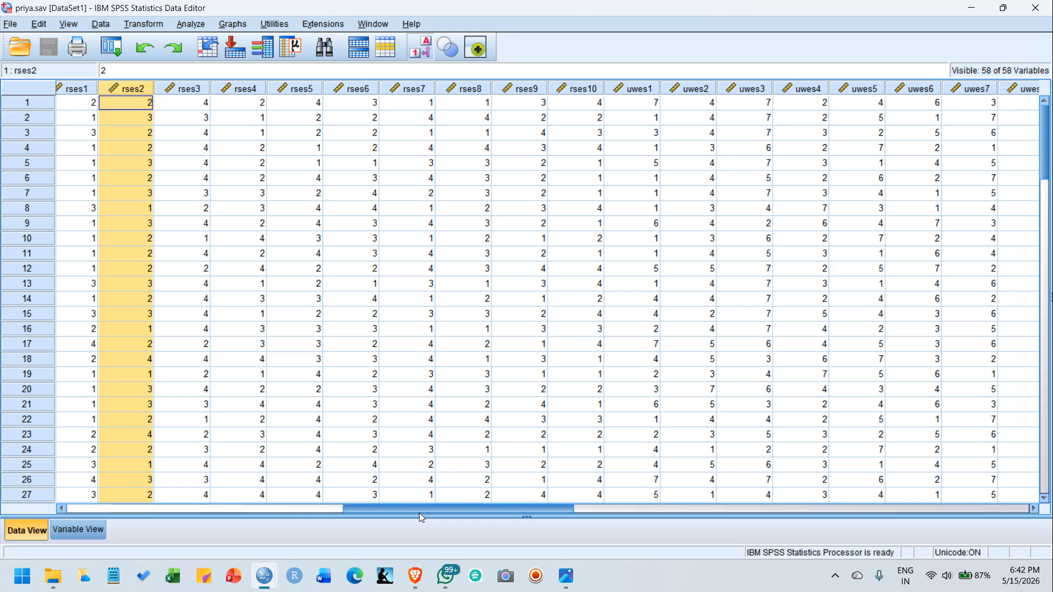
drag(423, 511, 707, 517)
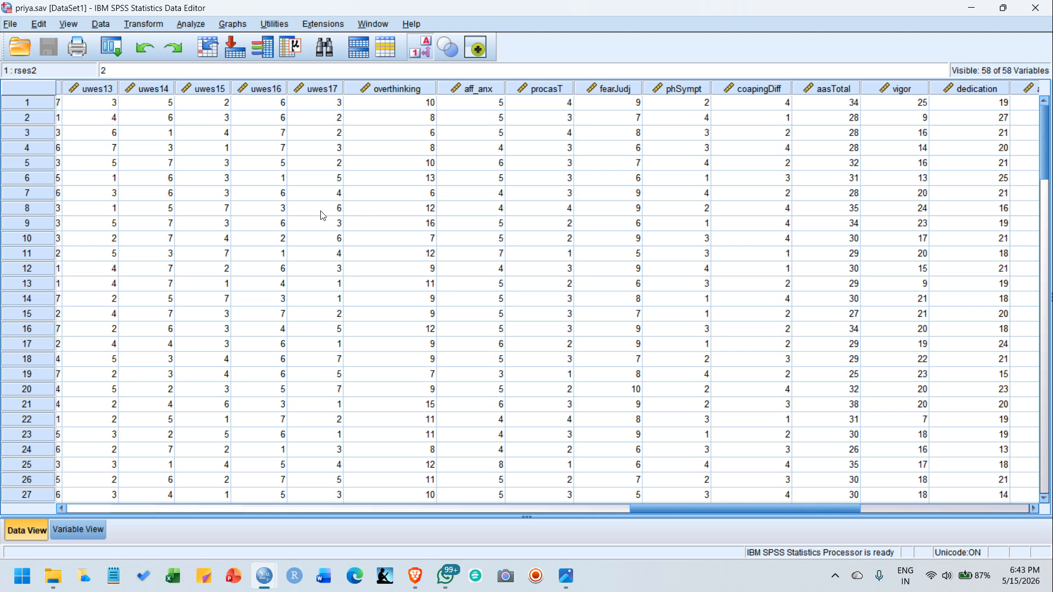
Highlight the AAS sub-area score columns one by one: overthinking, aff_anx, procasT, fearJudj, phSympt and coapingDiff
click(395, 89)
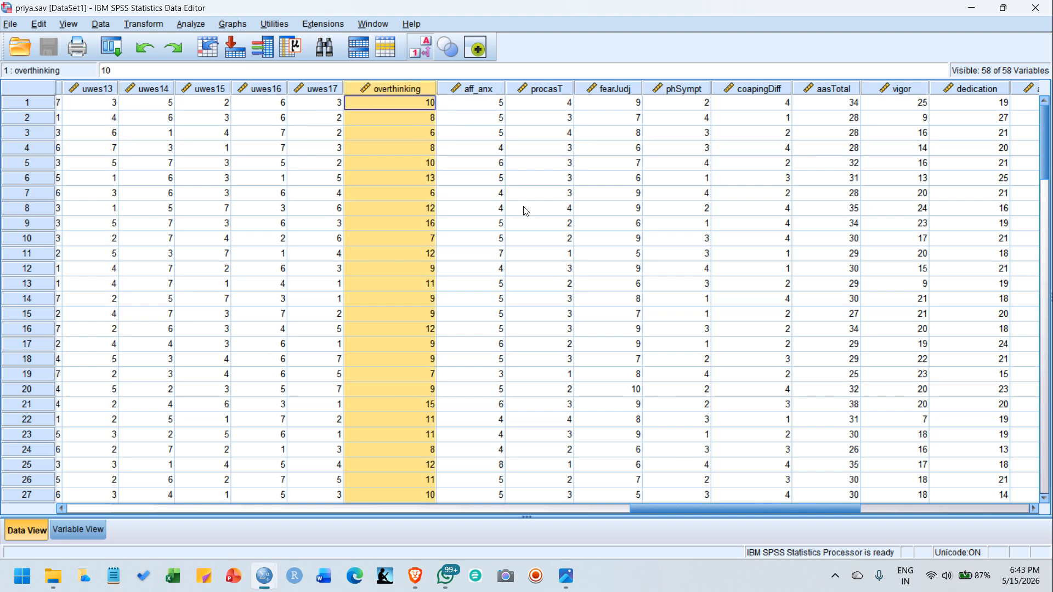
click(169, 196)
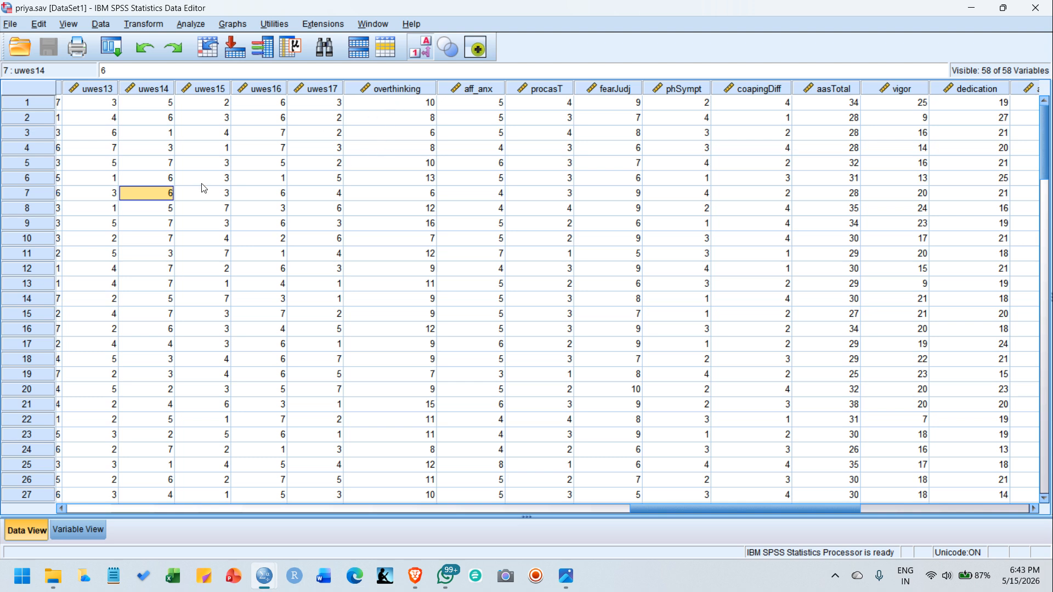
click(187, 225)
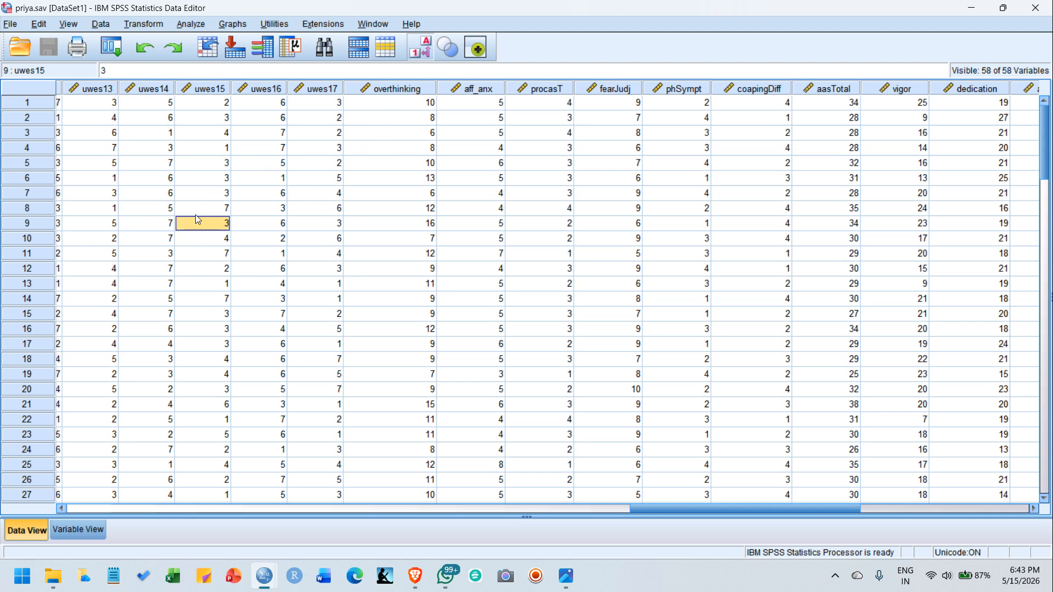
click(305, 146)
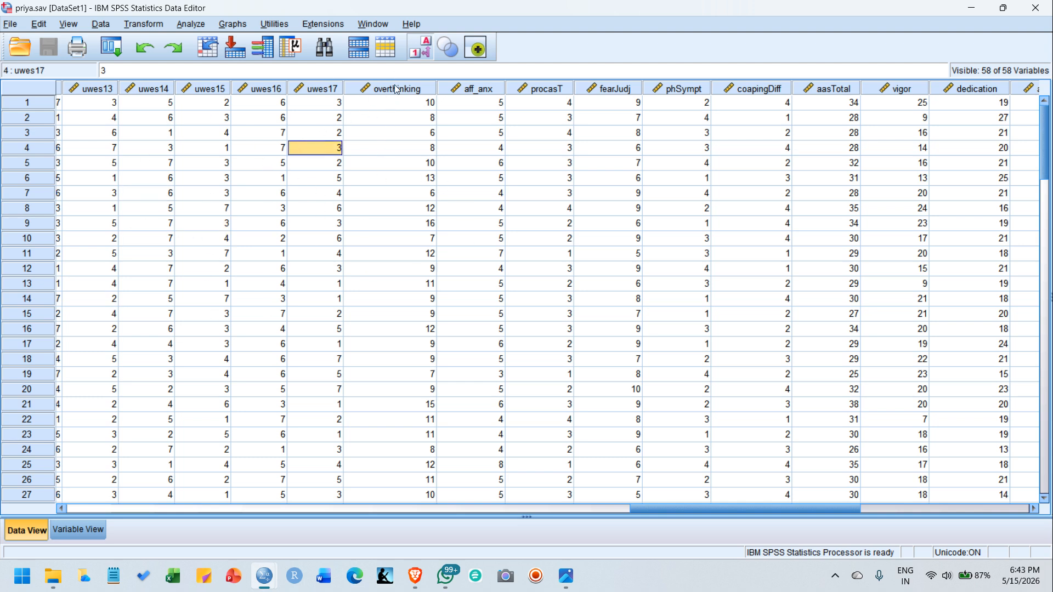
click(396, 89)
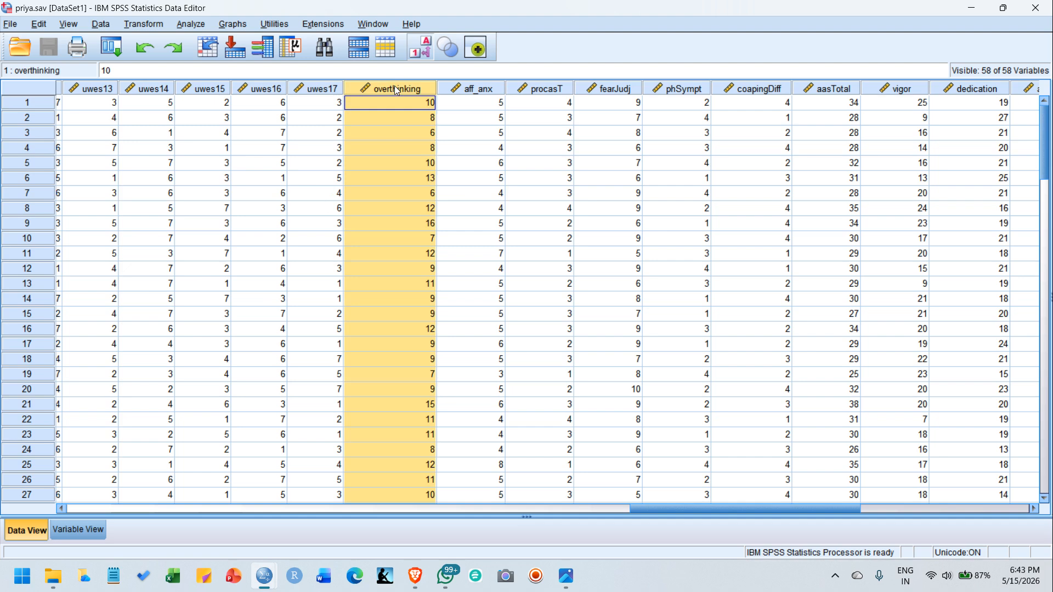
click(479, 90)
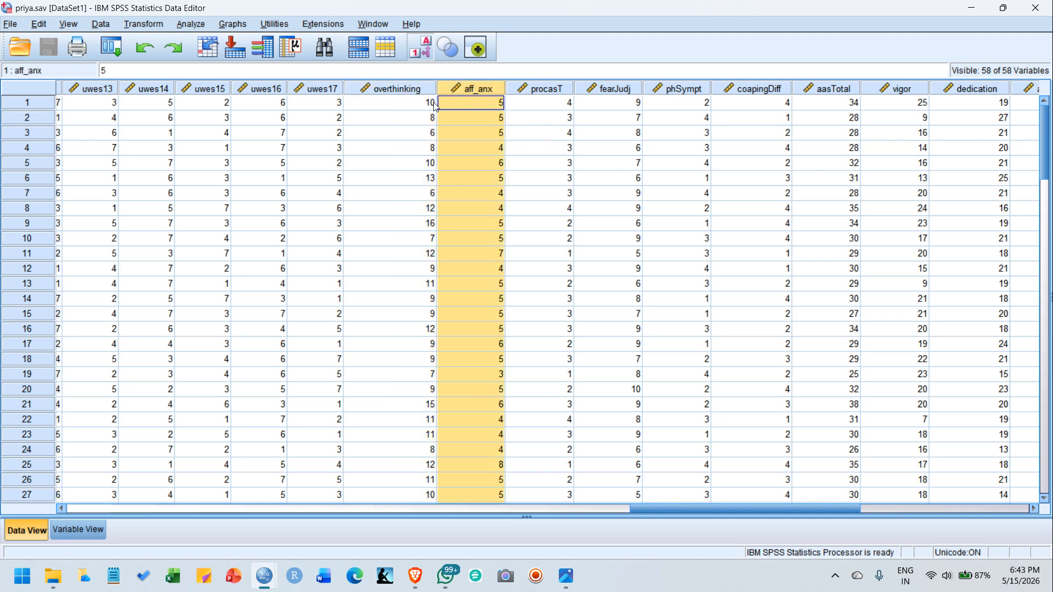
click(551, 89)
click(613, 89)
click(694, 91)
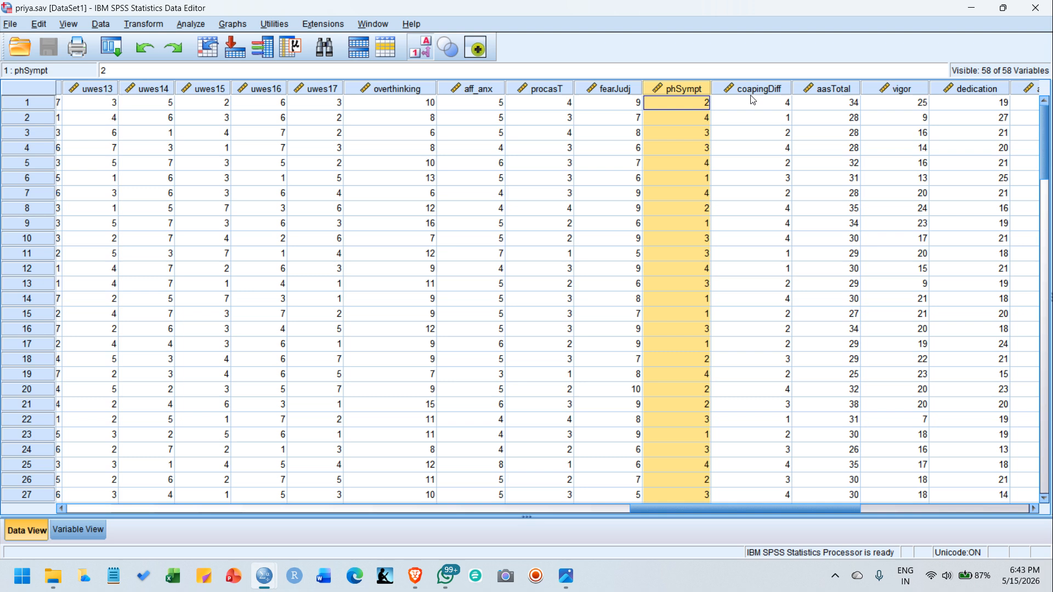
click(780, 90)
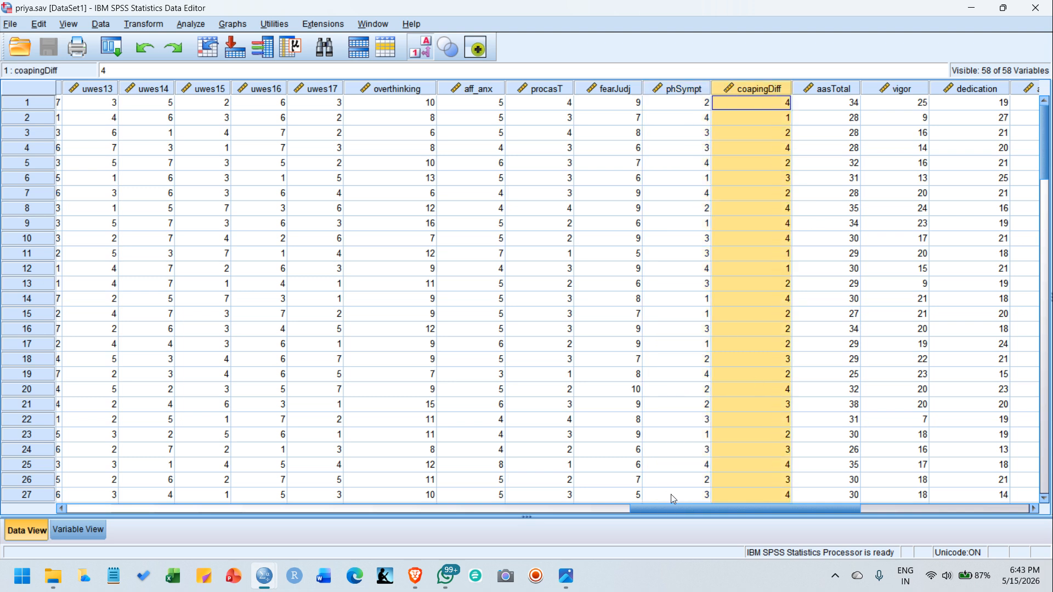
Highlight the aasTotal, vigor, dedication, absorption, uwesTotal and rsesTotal score columns one by one
drag(680, 512, 739, 509)
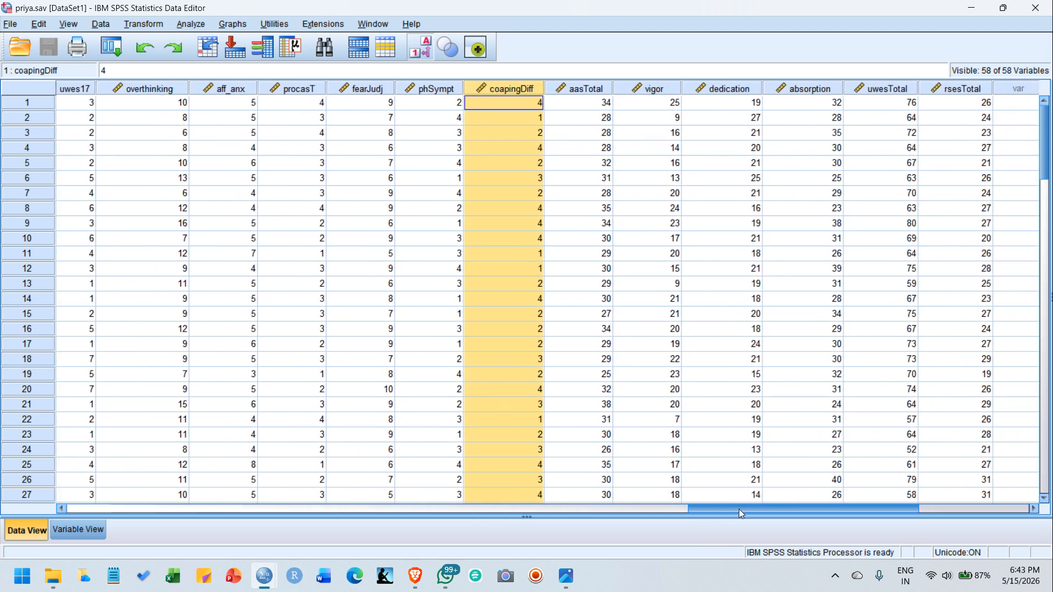
click(589, 89)
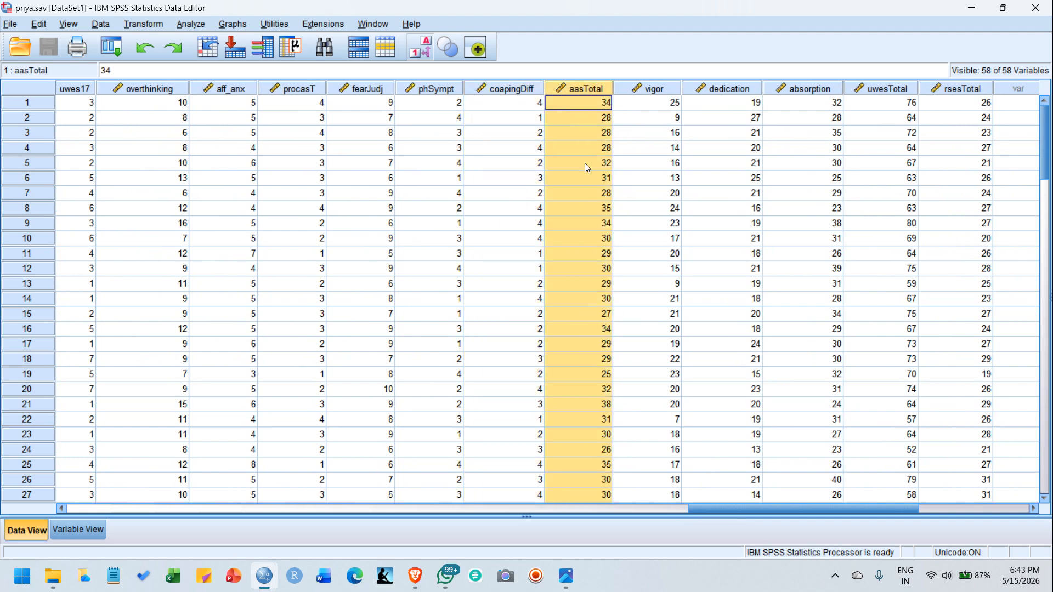
drag(818, 511, 870, 509)
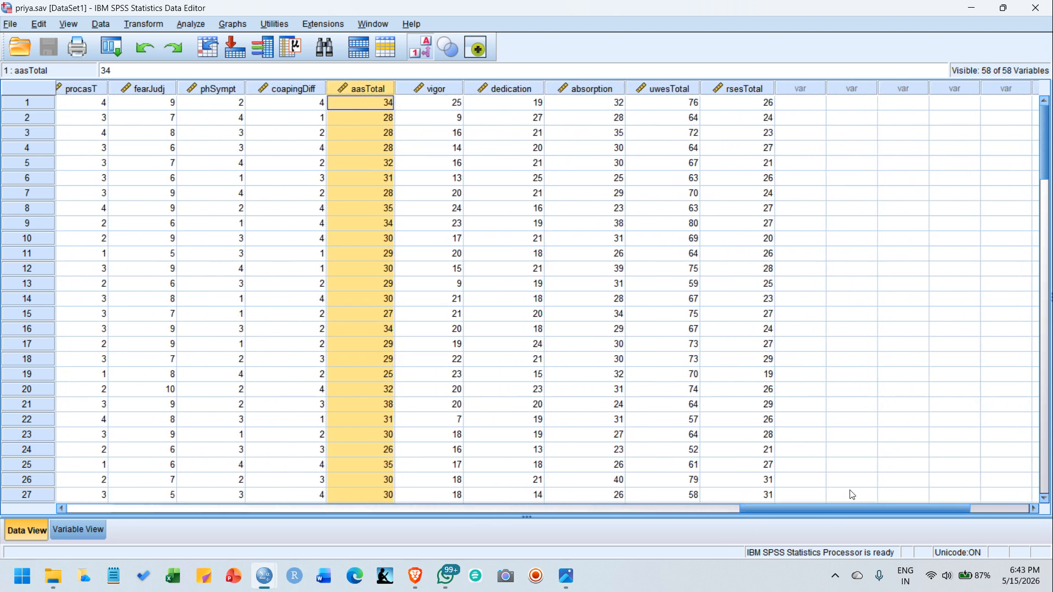
click(433, 89)
click(479, 88)
click(583, 89)
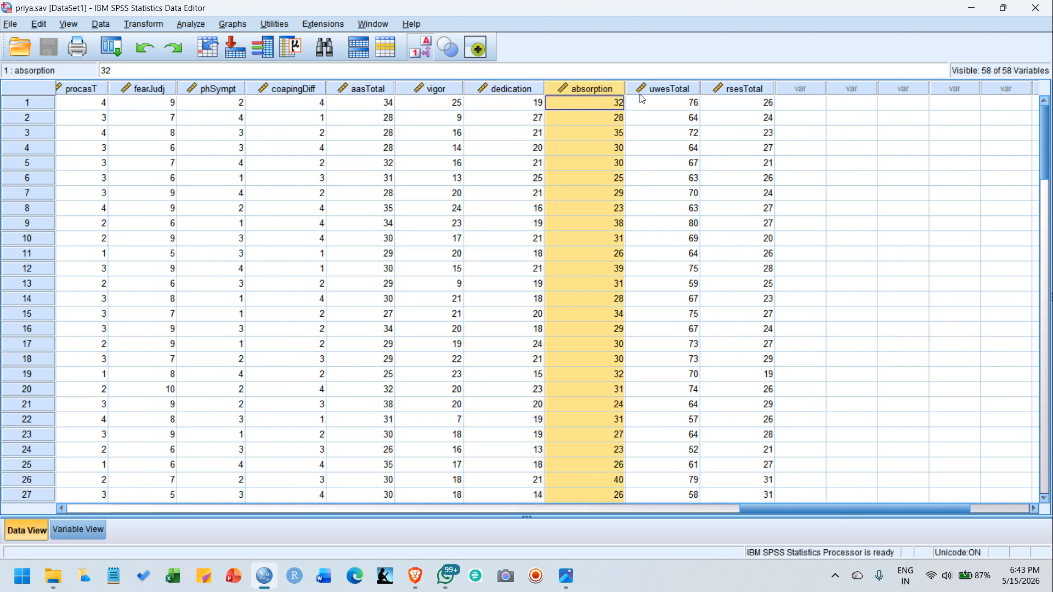
click(670, 89)
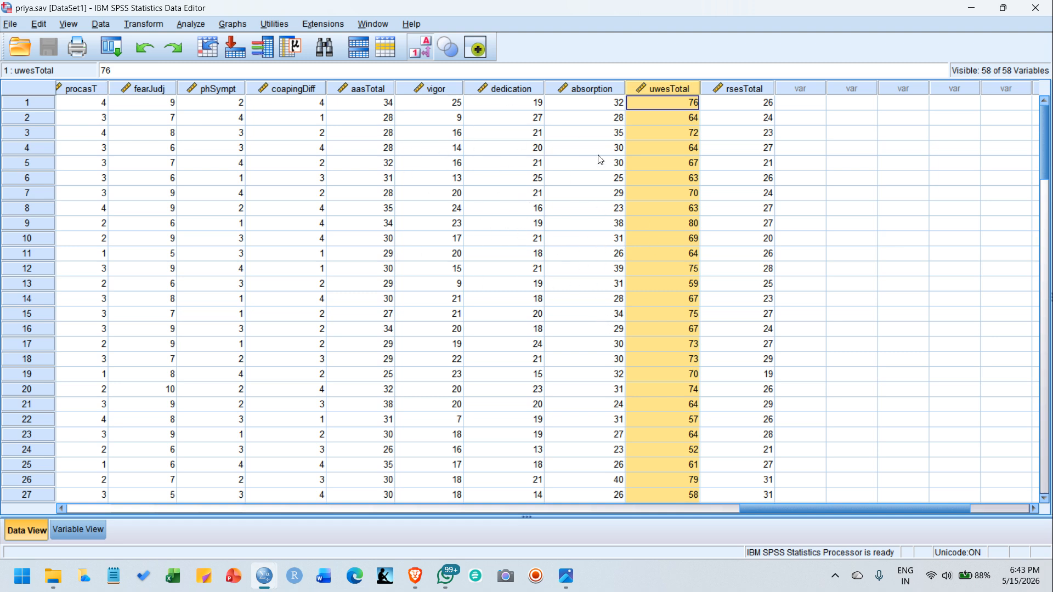
click(746, 87)
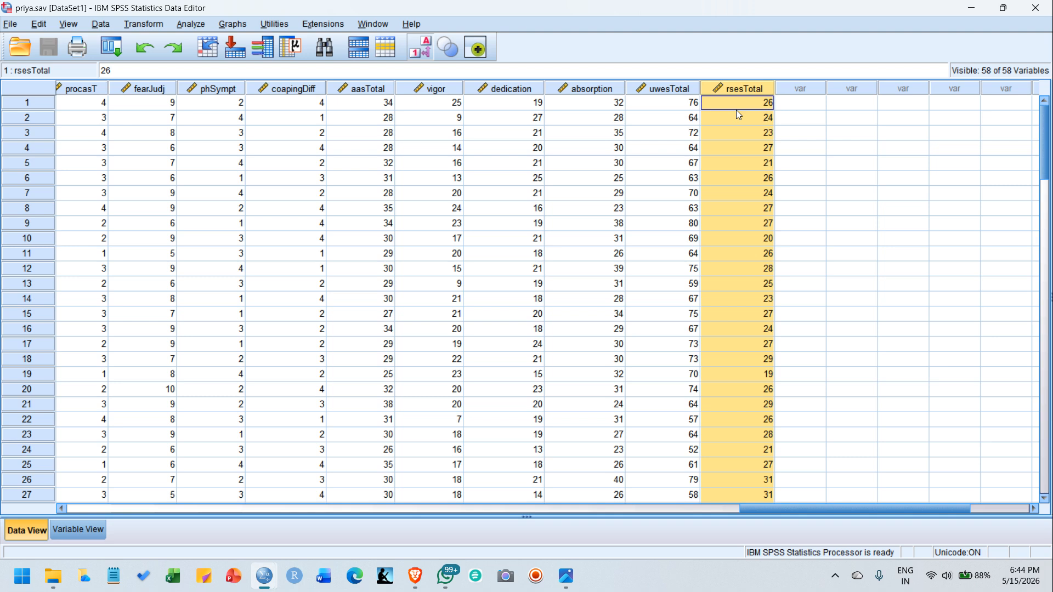
Return to the dataset's first columns and look over the available analysis and graph commands
drag(825, 507, 91, 508)
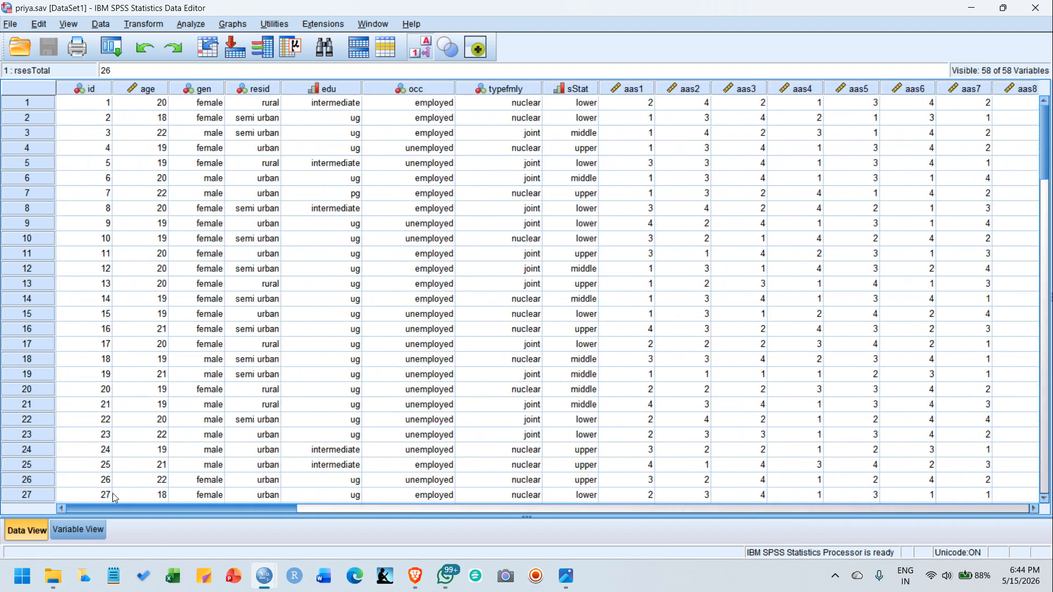
drag(165, 508, 2, 551)
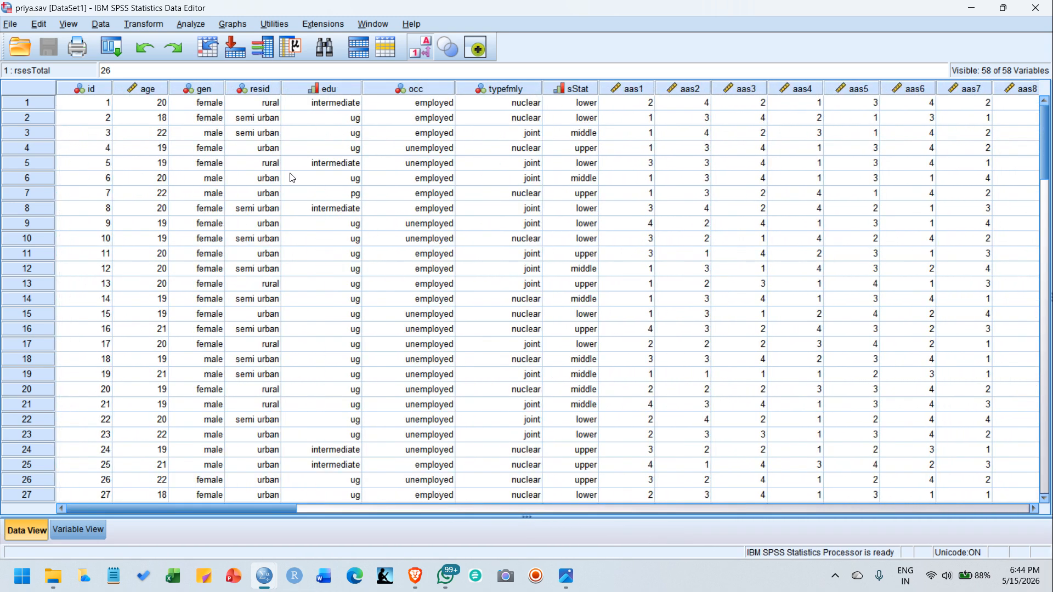
click(196, 26)
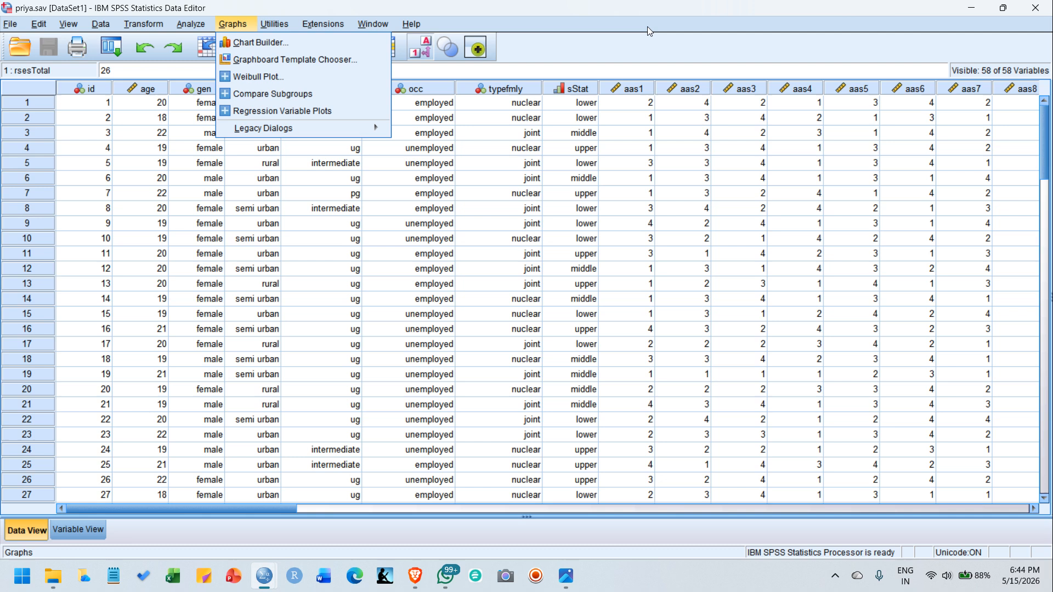
click(543, 21)
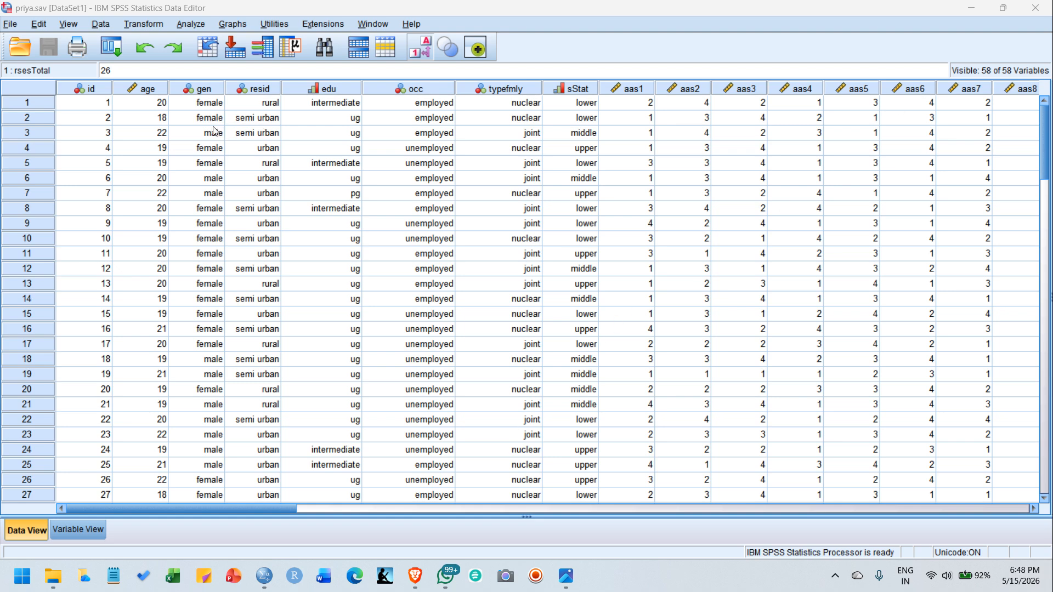
Highlight blocks of case data across the demographic and aas columns, and open the edu cell of case 7
drag(172, 107, 715, 351)
click(775, 458)
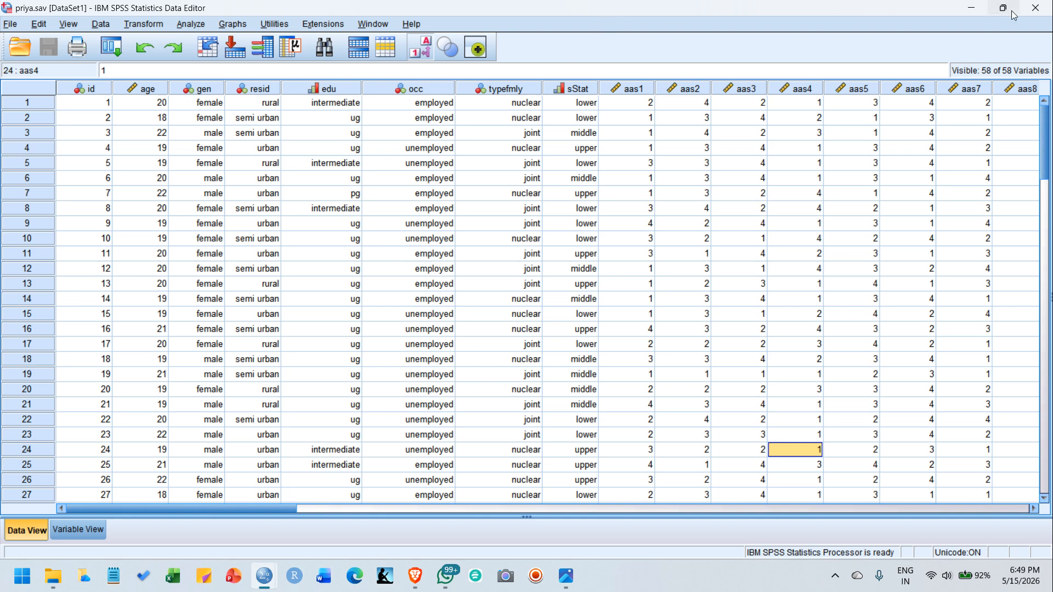
drag(188, 165, 609, 448)
click(154, 121)
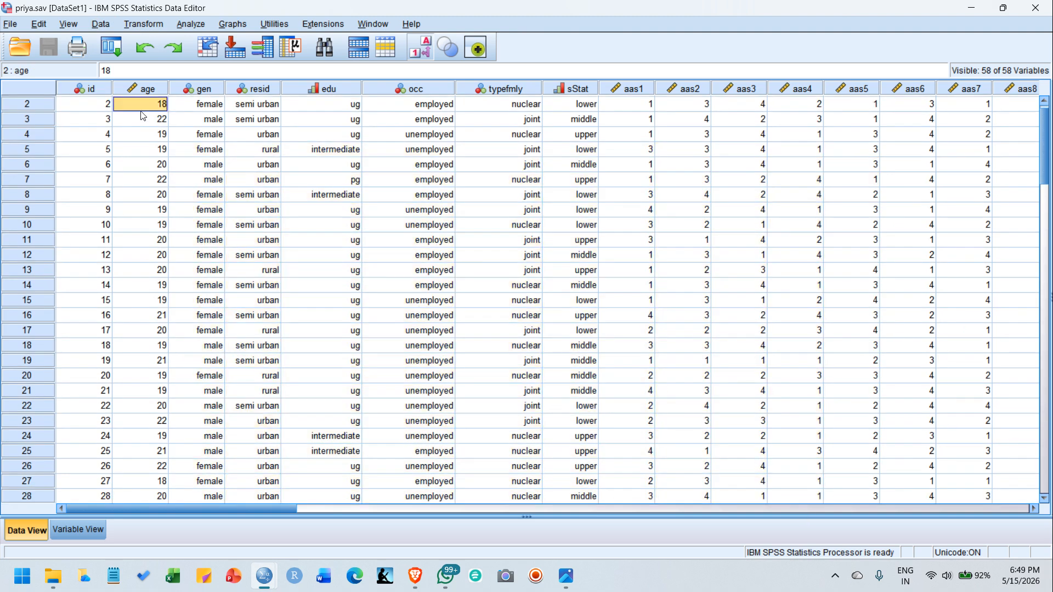
drag(89, 119, 868, 473)
scroll(488, 334, up, 1)
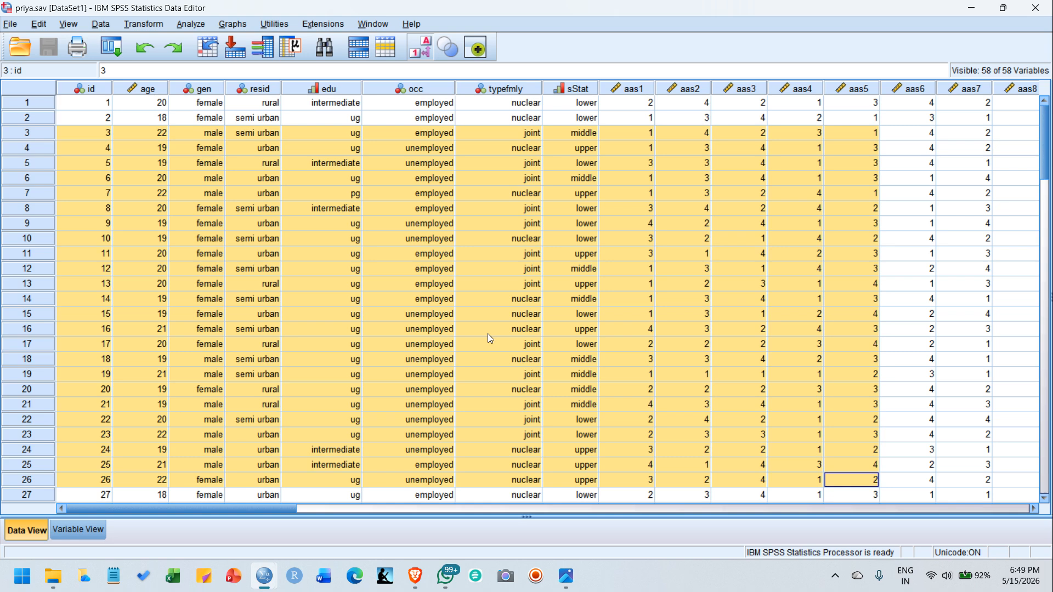
double_click(319, 193)
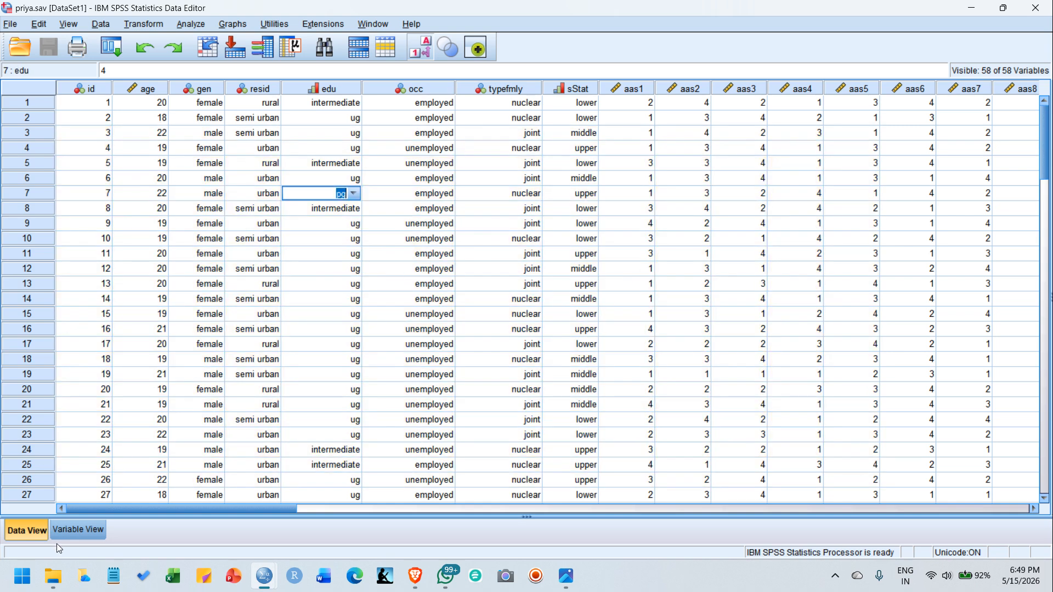
Switch to Variable View and look through the variable definitions from id down to the uwes items
click(81, 529)
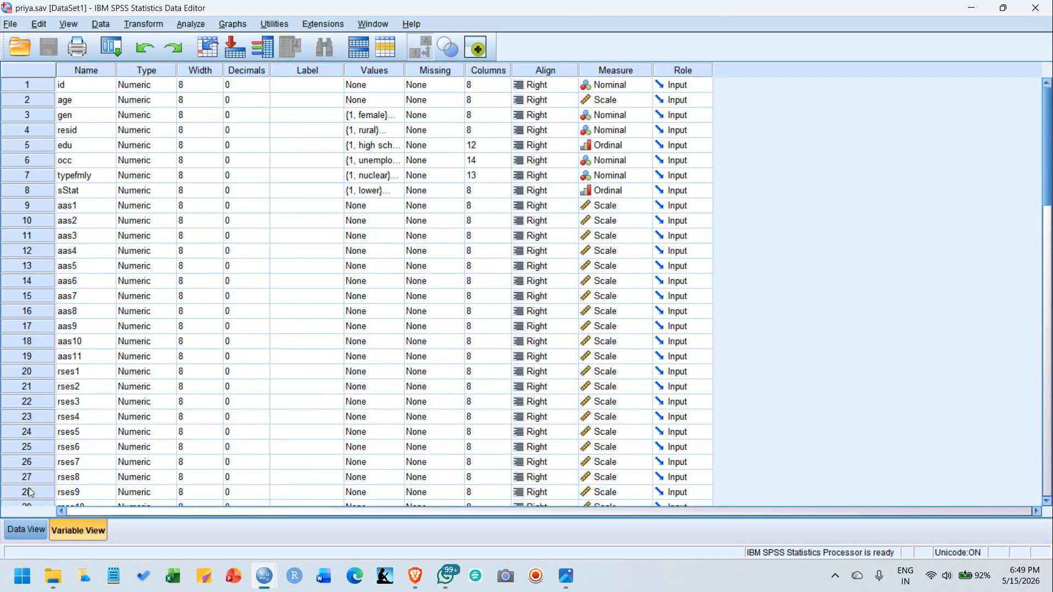
scroll(266, 317, down, 12)
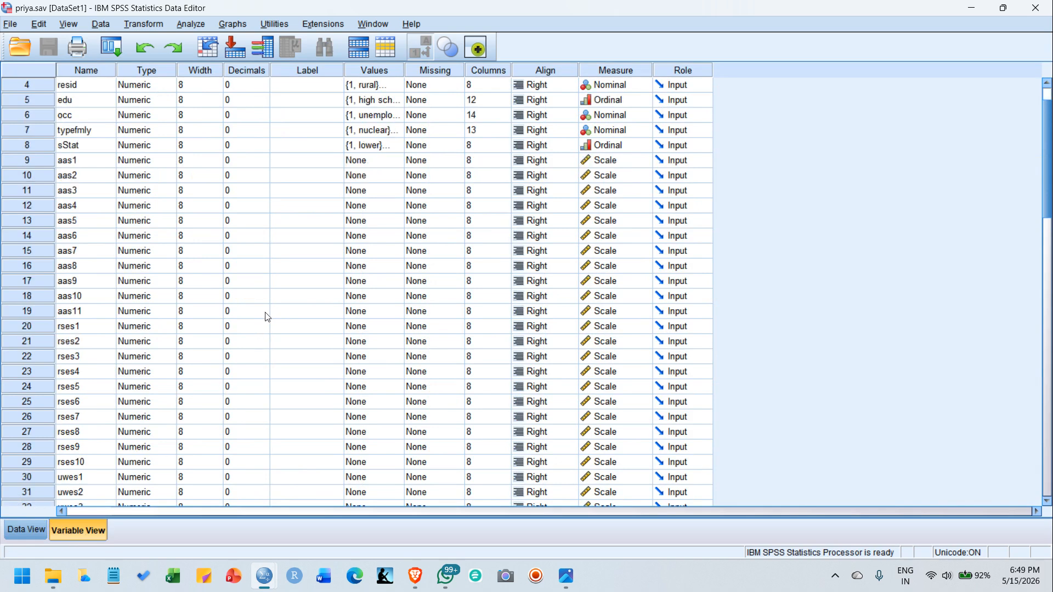
scroll(266, 317, up, 12)
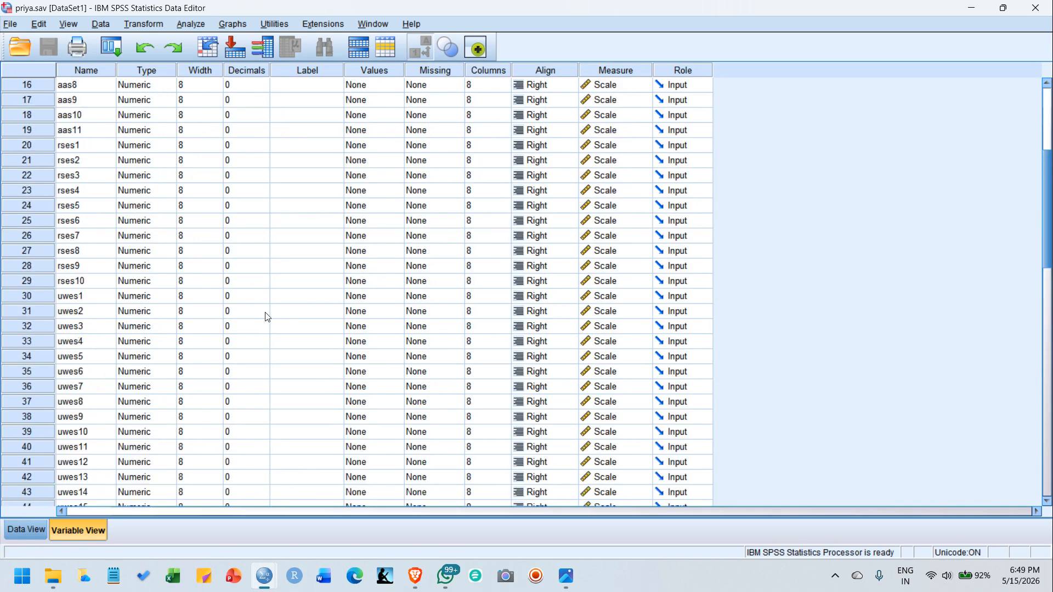
Select the variable definition rows one by one from age through sStat, ending with the first anxiety item aas1
click(37, 97)
click(41, 116)
click(39, 132)
click(39, 146)
click(35, 159)
click(36, 179)
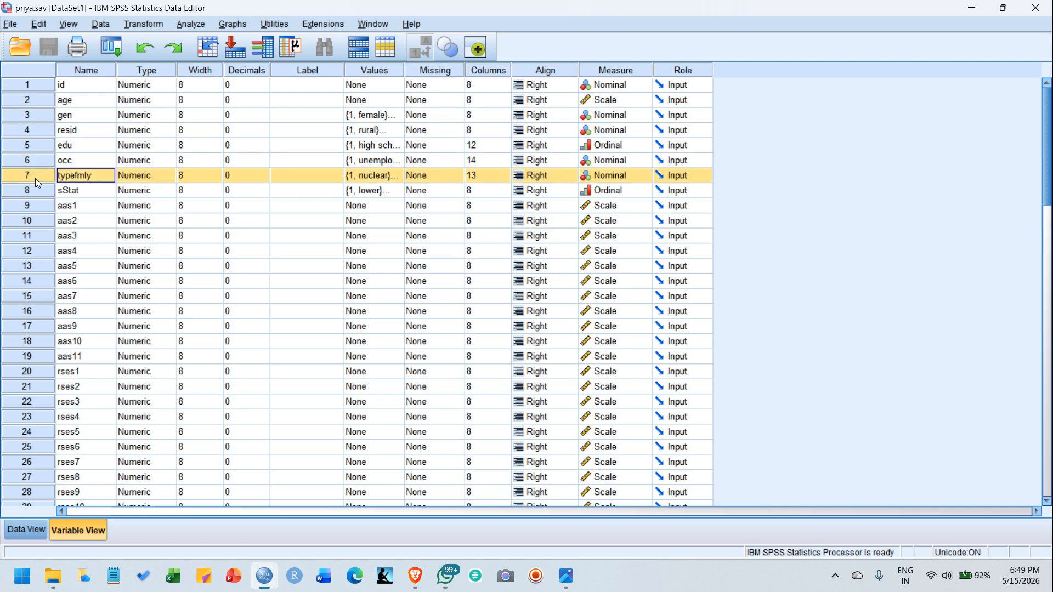
click(31, 193)
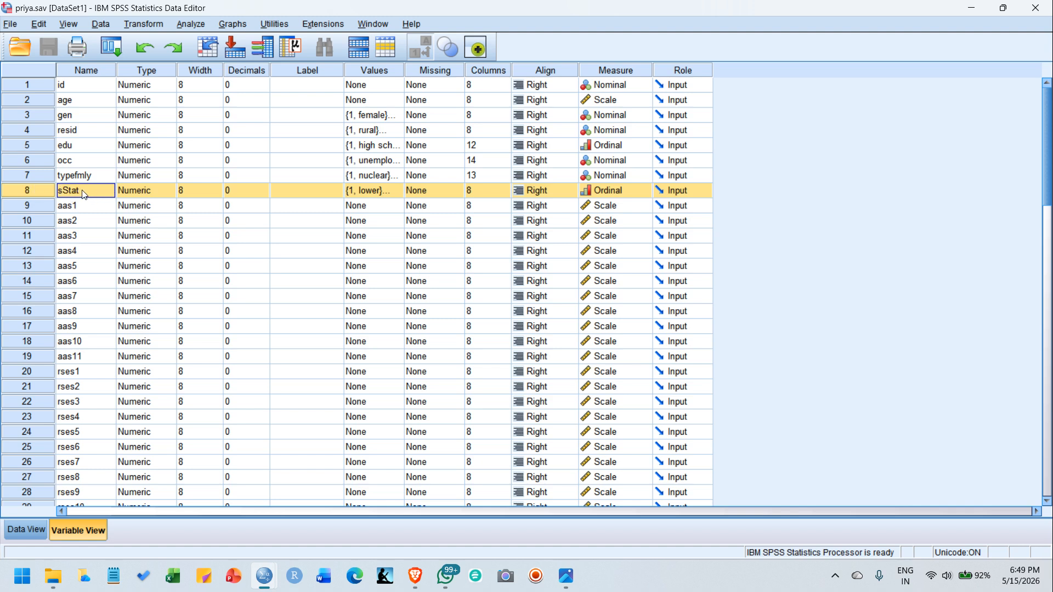
click(32, 205)
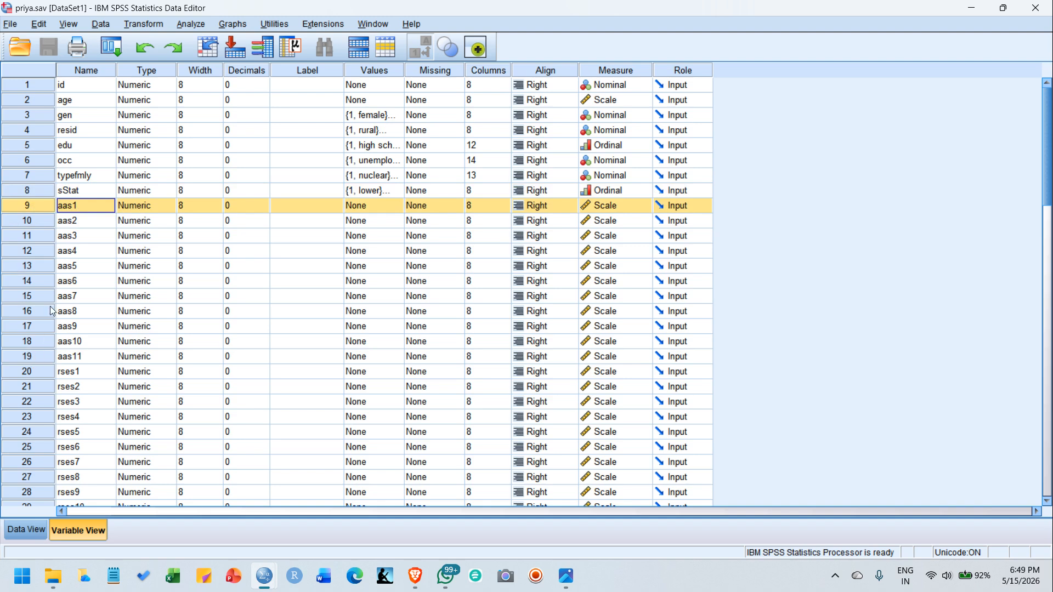
drag(15, 211, 37, 211)
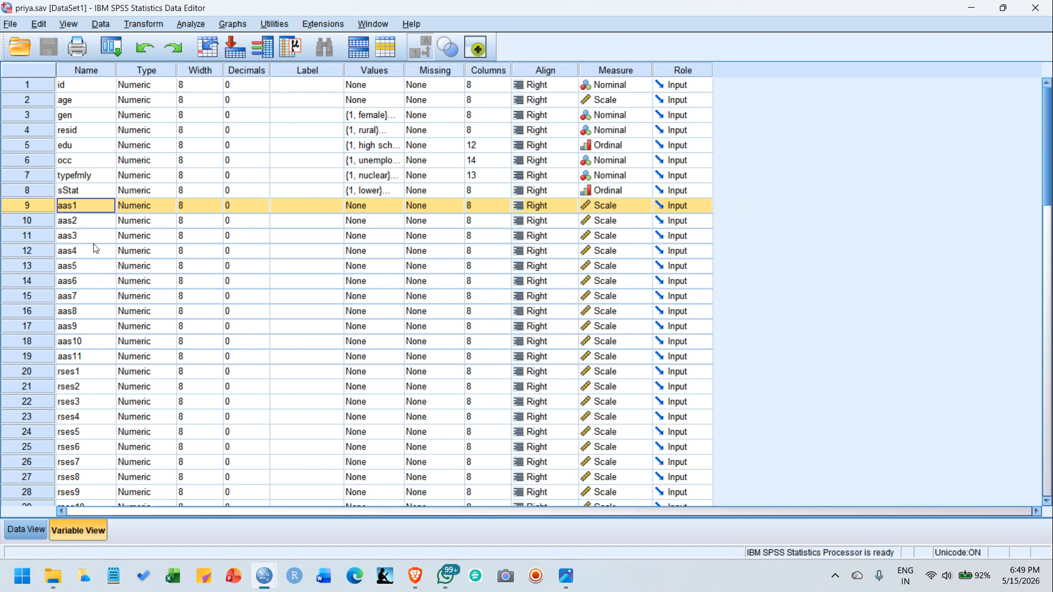
Highlight the variable names from id to rses8 and look further down the variable list
drag(83, 90, 719, 479)
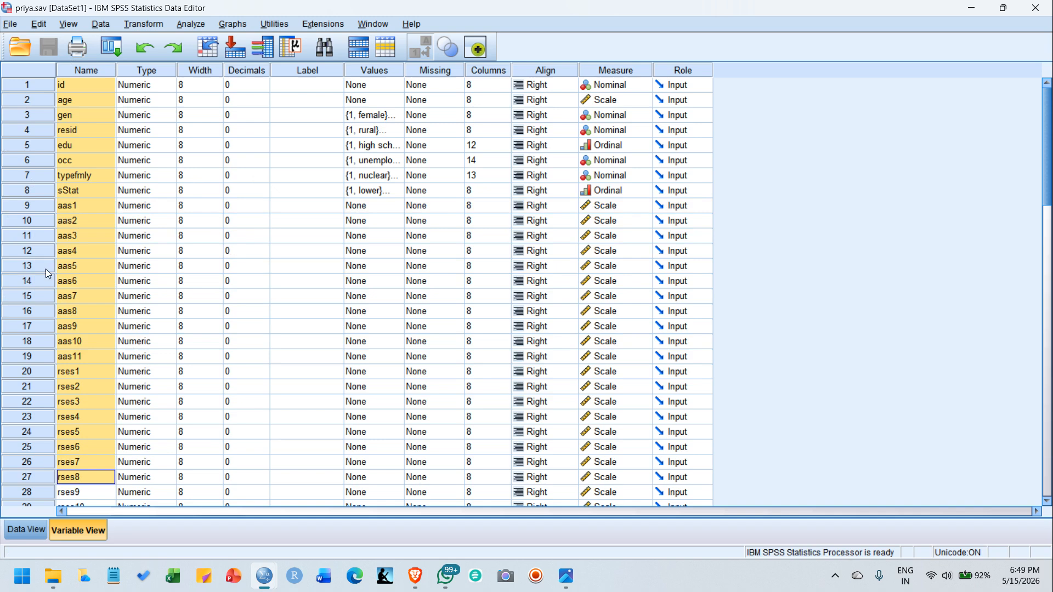
scroll(192, 321, down, 6)
scroll(193, 322, up, 2)
scroll(193, 323, up, 4)
Return to Data View and highlight the case data from id to aas5, starting at case 2
click(28, 530)
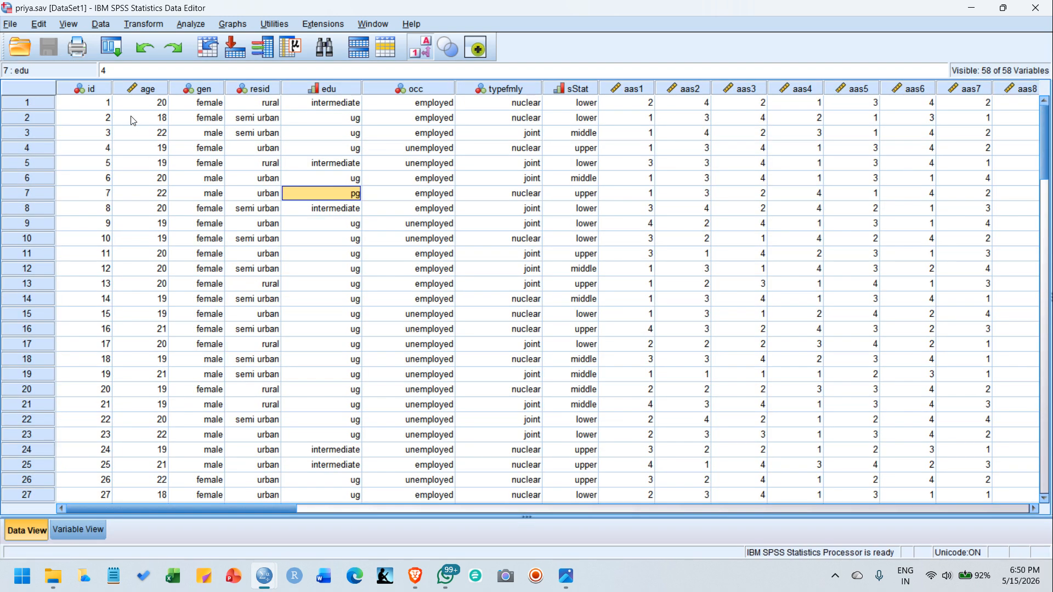
drag(102, 118, 854, 508)
scroll(378, 275, up, 2)
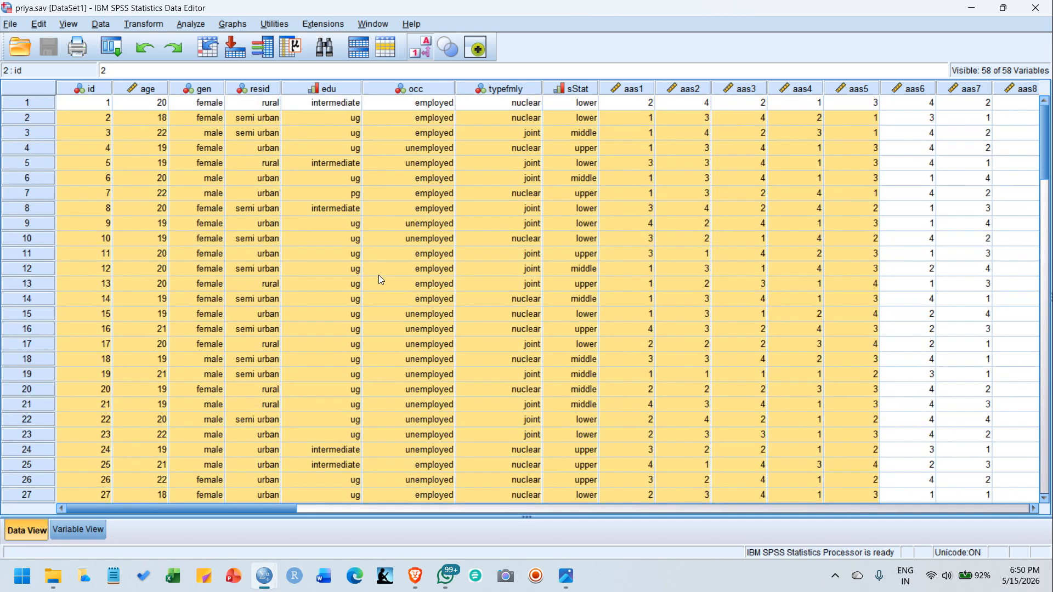
Compare the numeric codes with their value labels by toggling the label display, highlighting resid to sStat for cases 3 to 19
double_click(499, 299)
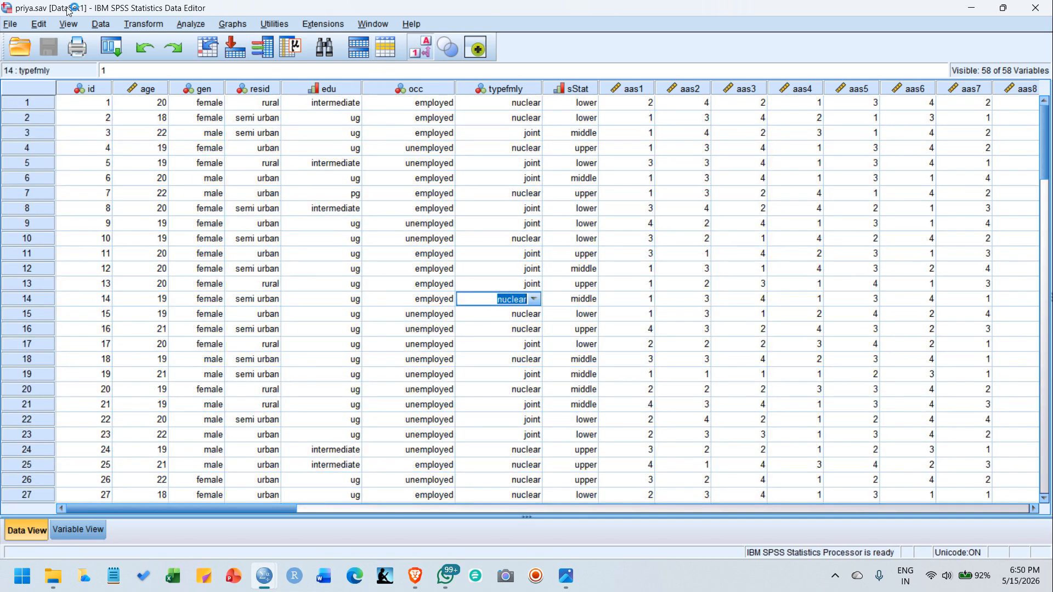
click(423, 49)
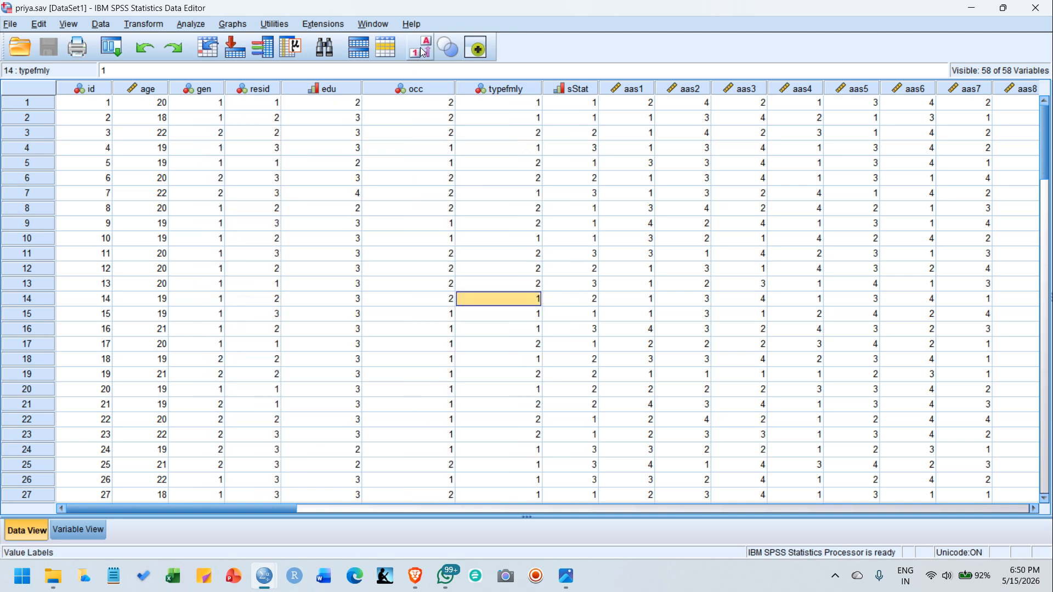
click(429, 44)
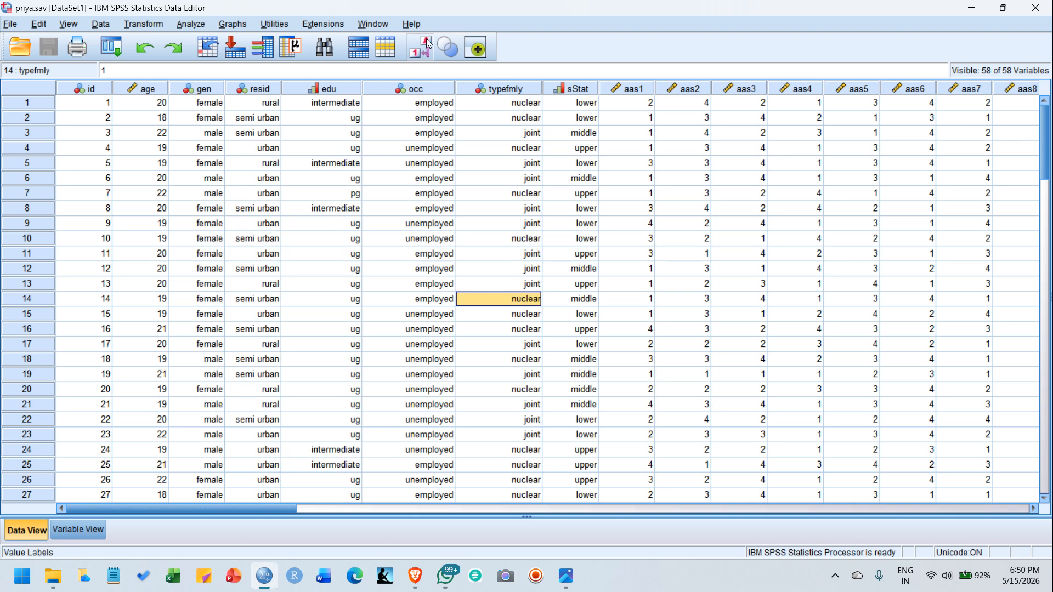
drag(250, 133, 571, 374)
click(420, 47)
click(420, 47)
double_click(265, 163)
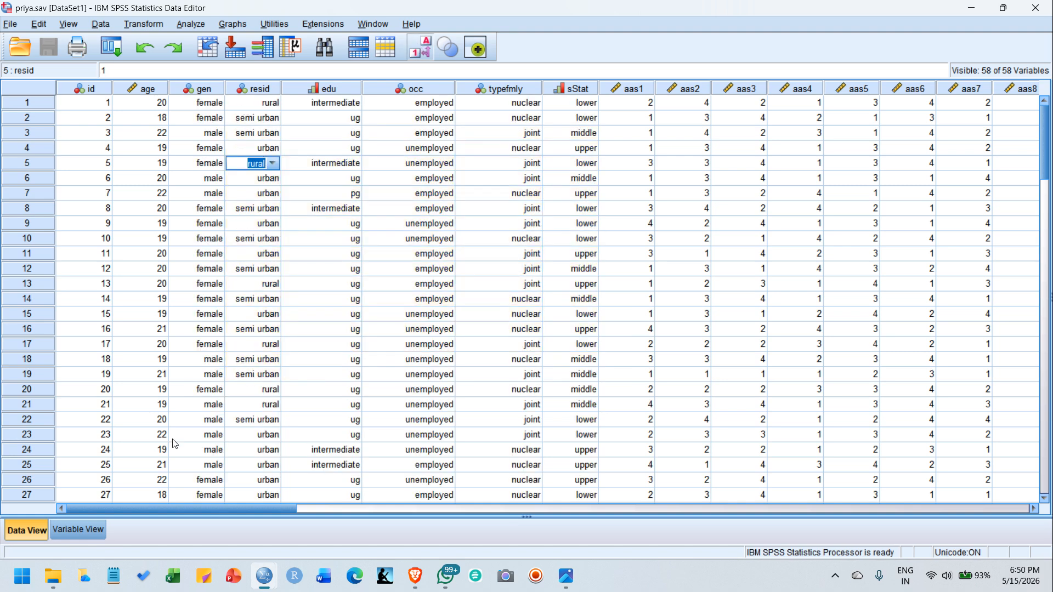
Check the gen definition in Variable View, and compare the edu codes and labels for cases 2 to 19 in Data View
click(84, 521)
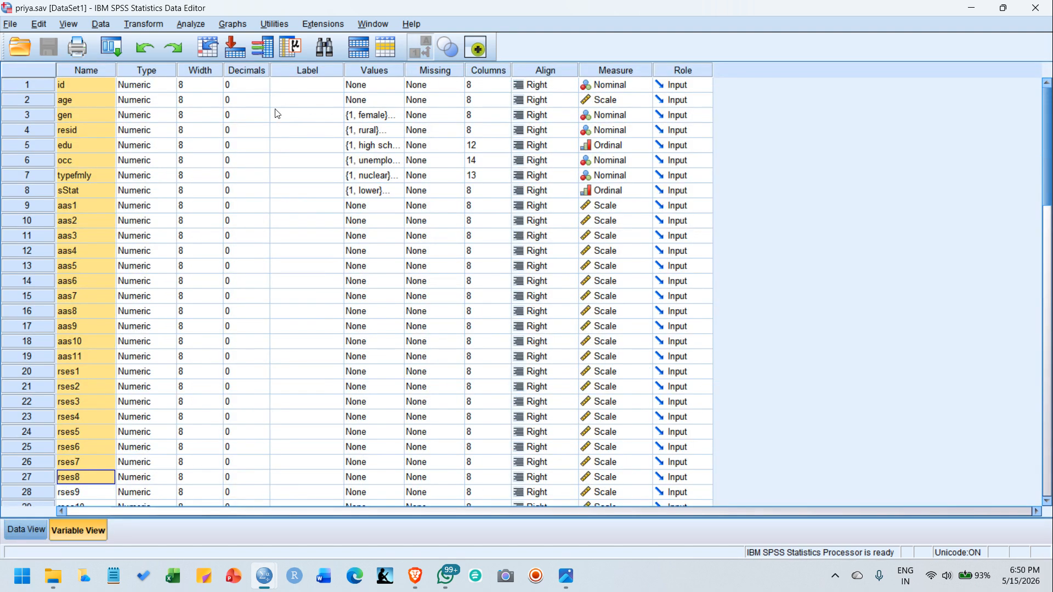
click(252, 115)
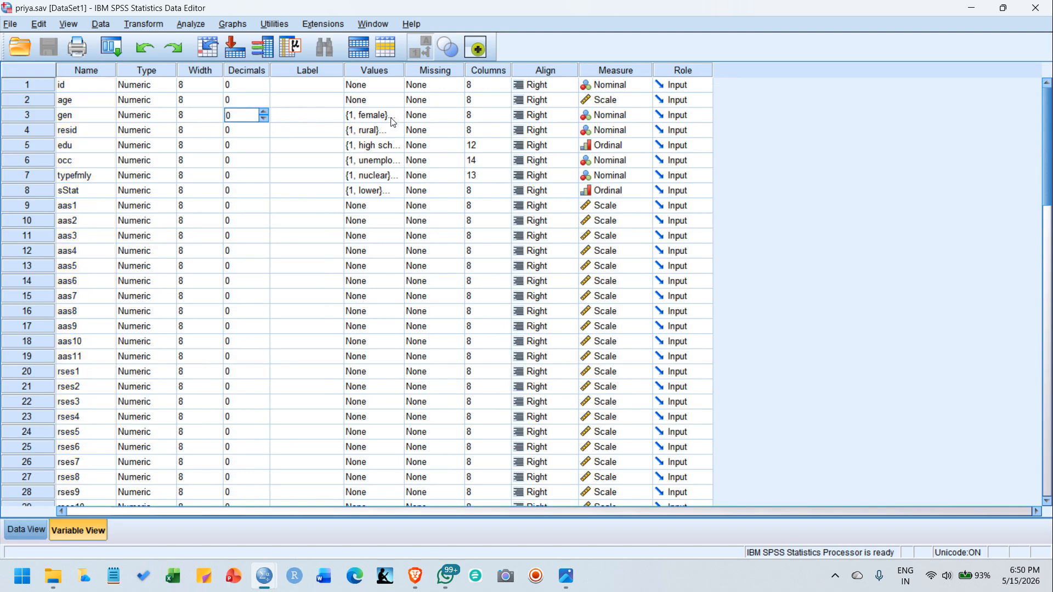
click(35, 528)
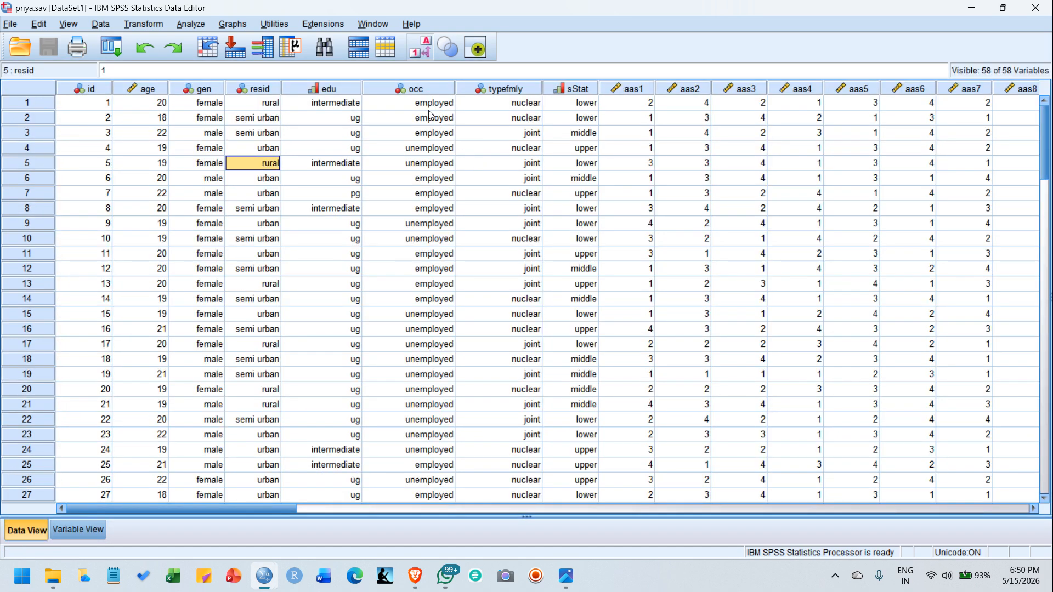
drag(336, 118, 345, 378)
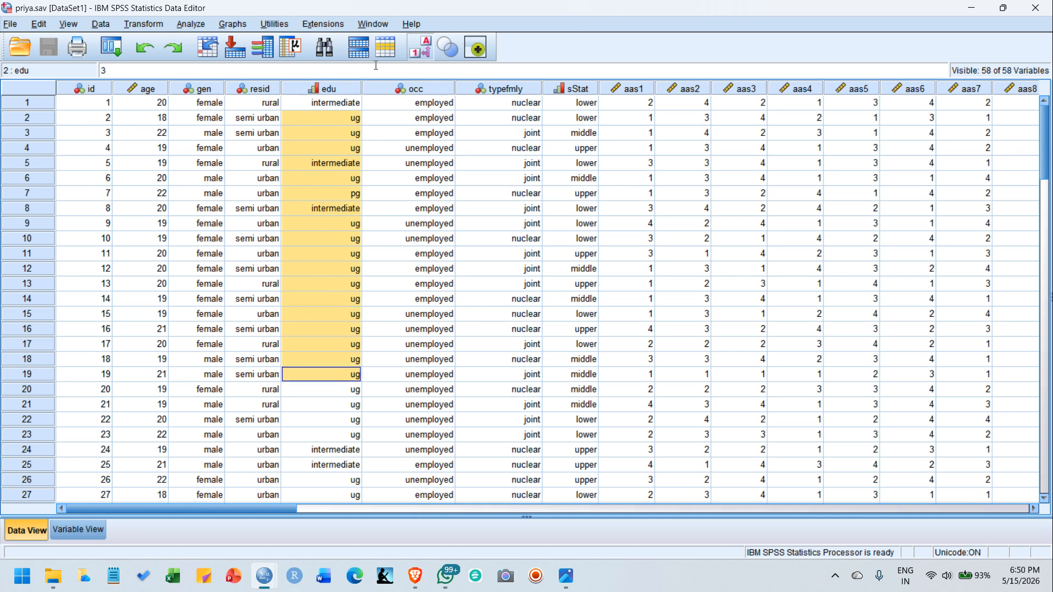
click(427, 48)
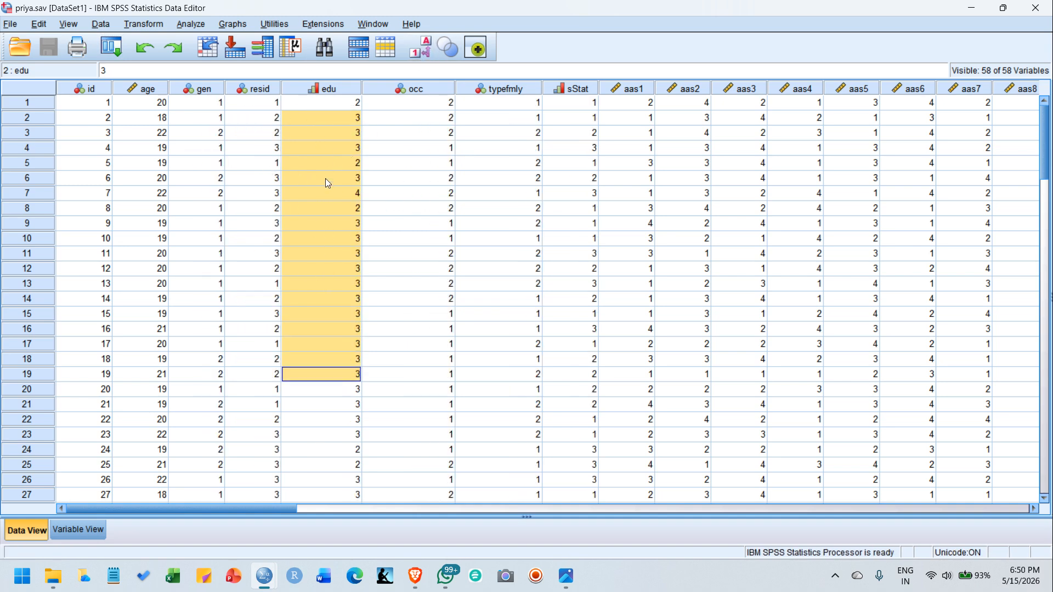
click(421, 49)
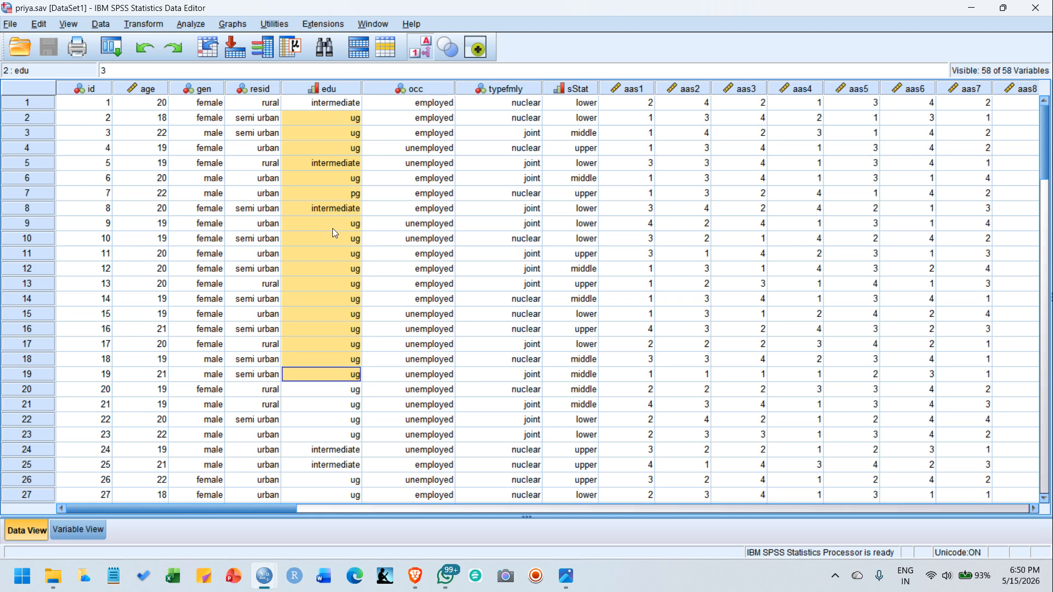
Select the id column and look through the cases from the first to the last and back
click(100, 90)
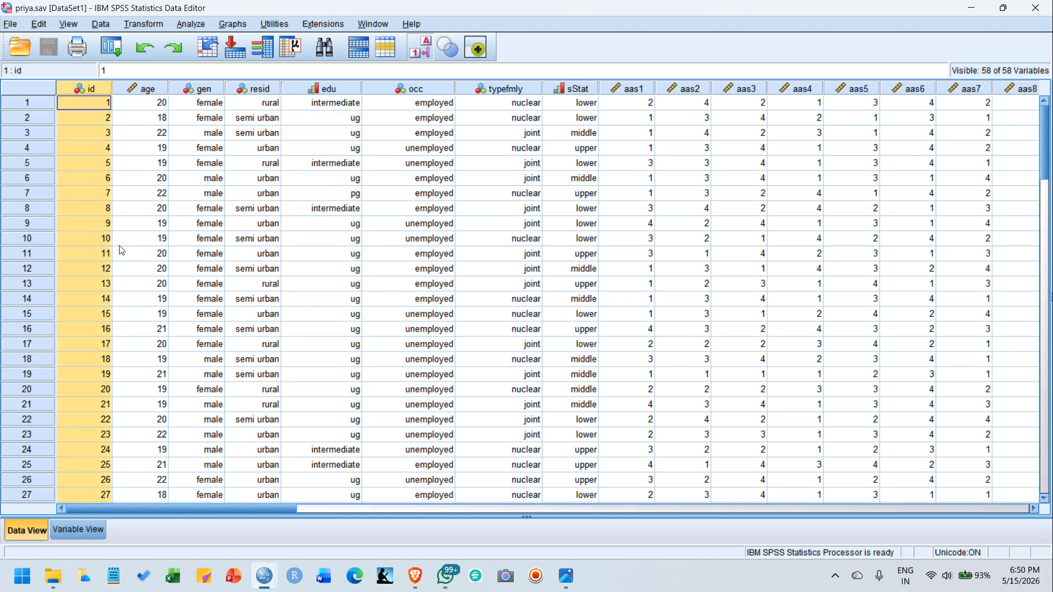
scroll(141, 179, down, 20)
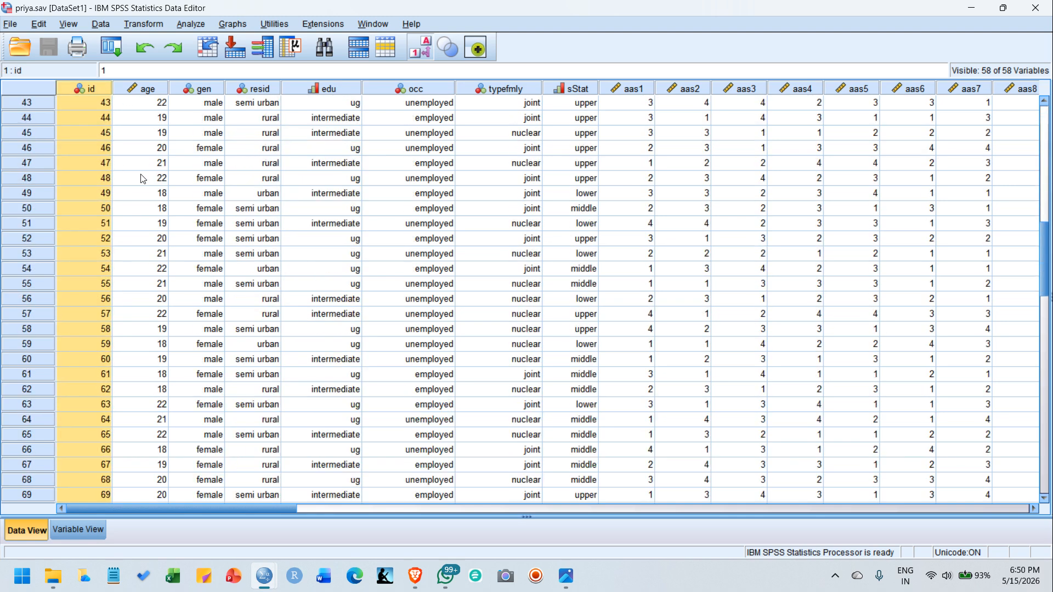
scroll(141, 179, down, 8)
scroll(141, 178, up, 20)
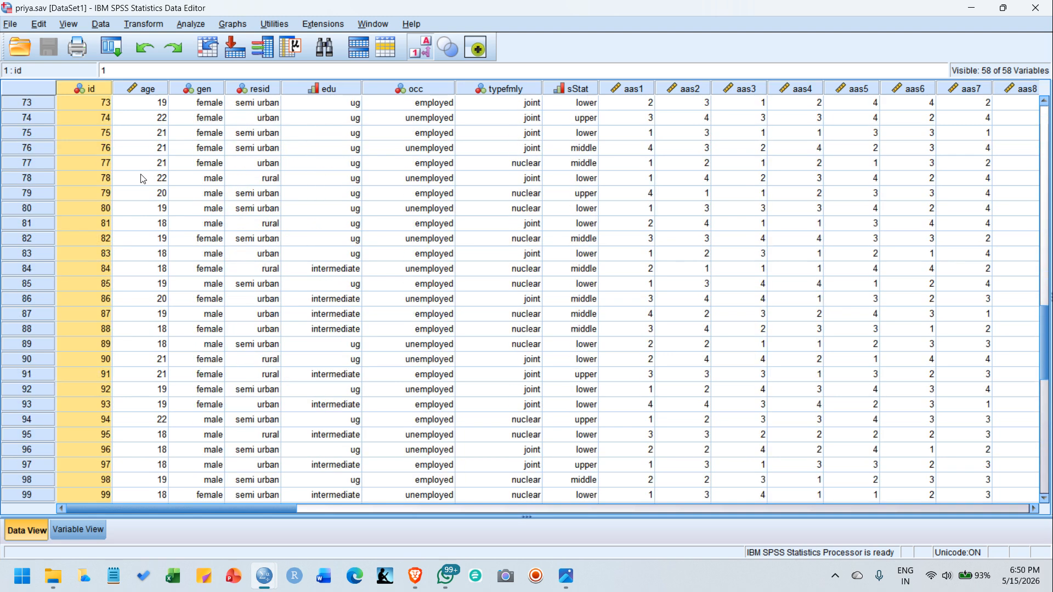
scroll(141, 178, up, 10)
click(83, 113)
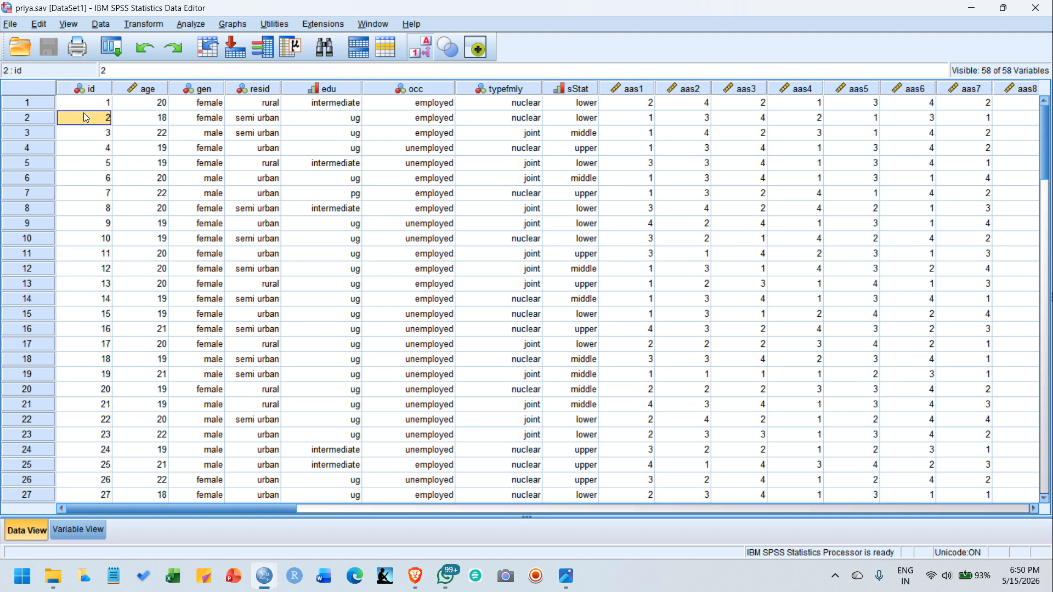
click(300, 239)
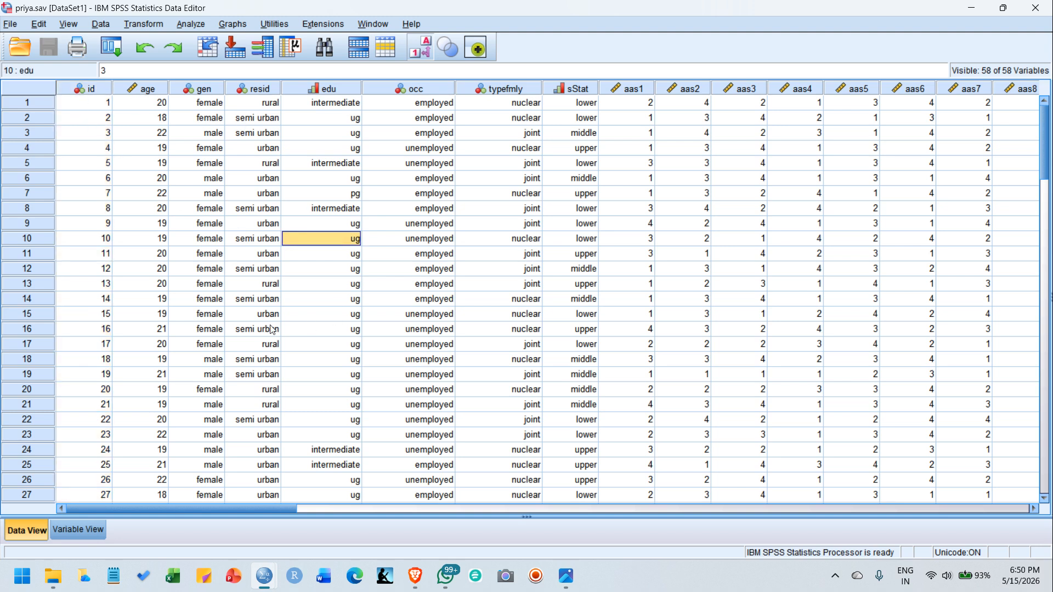
click(241, 269)
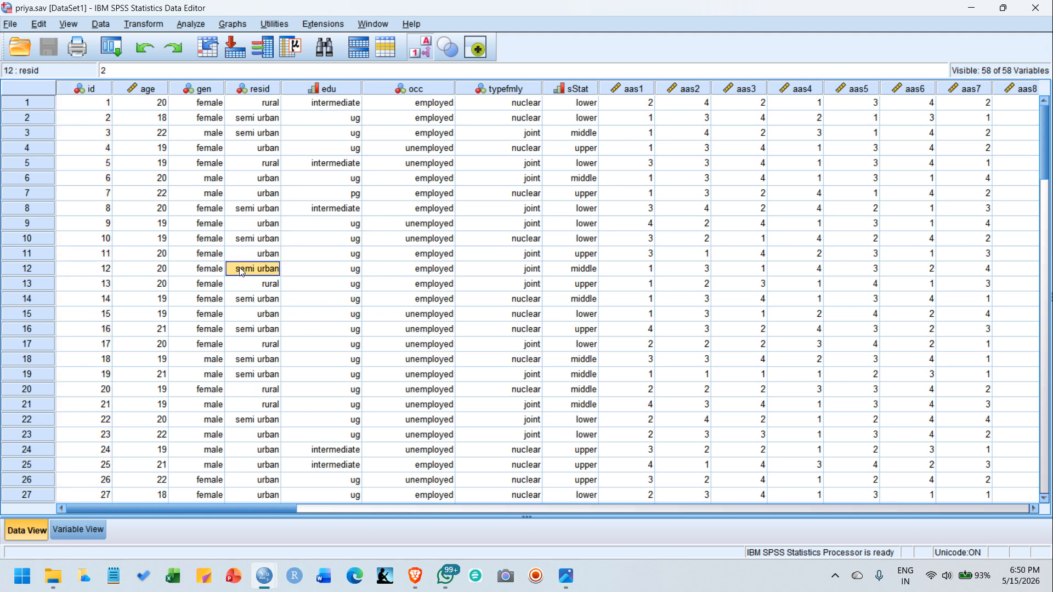
Highlight the demographic data from age to sStat, and select the gen, resid, edu and occ columns one by one
drag(154, 104, 589, 497)
double_click(343, 249)
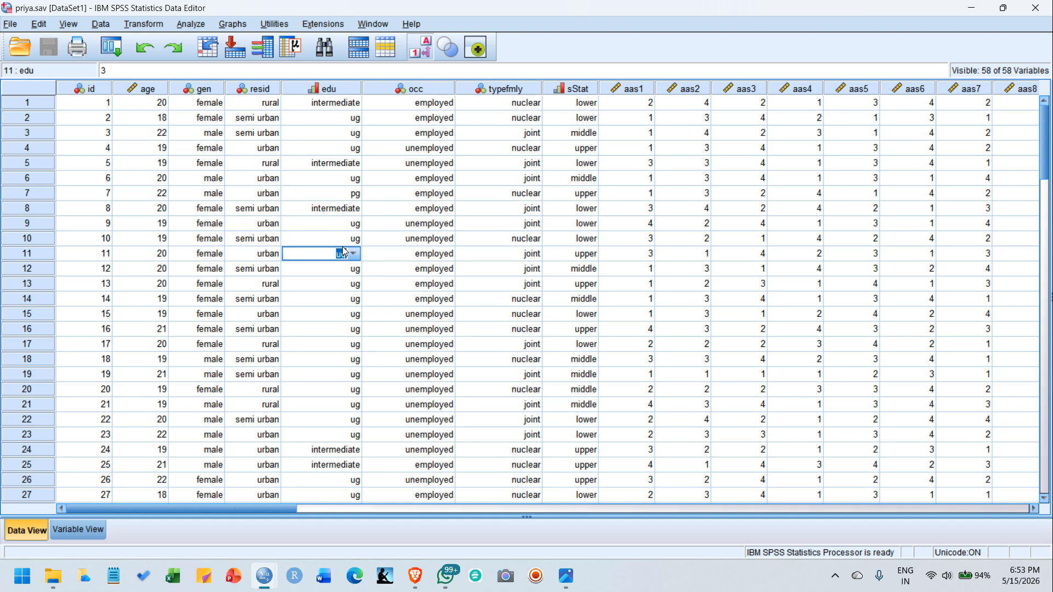
click(207, 88)
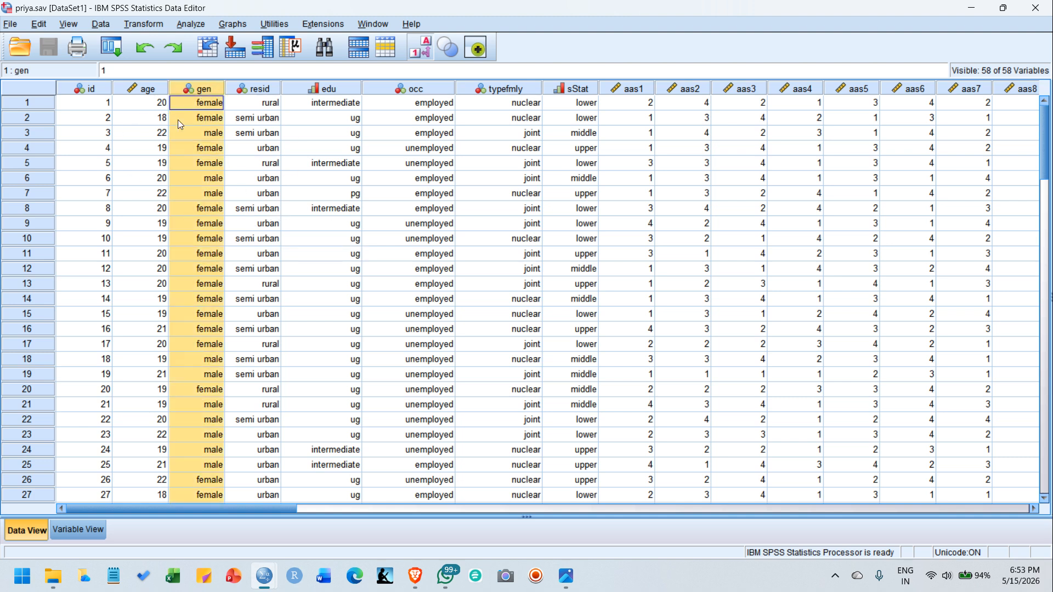
click(252, 92)
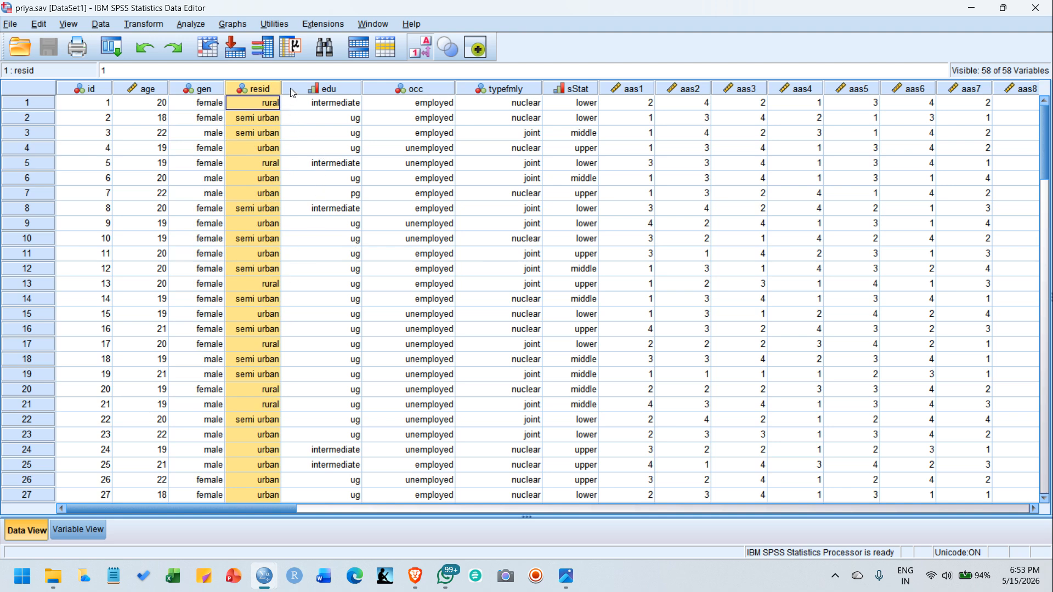
click(326, 92)
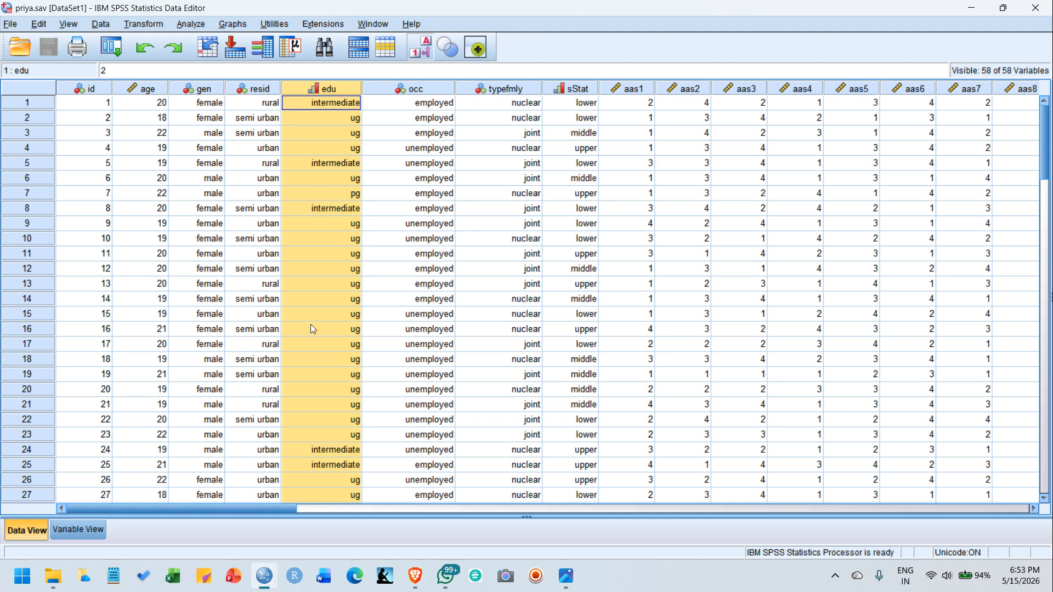
click(427, 100)
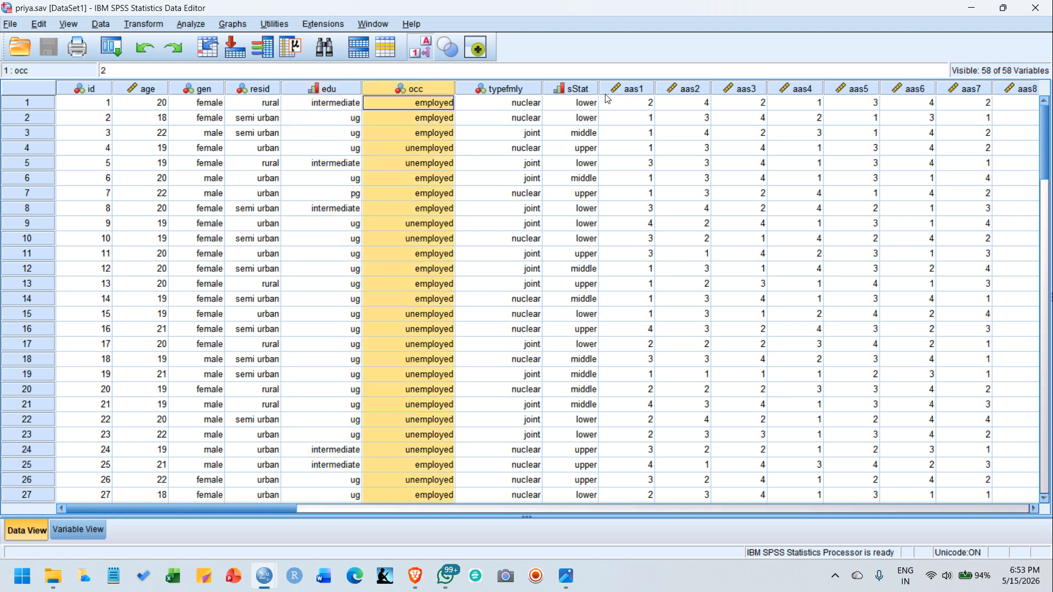
Highlight the data from age to typefmly and from gen to sStat, and select the age and gen columns in turn
click(327, 152)
drag(164, 117, 486, 369)
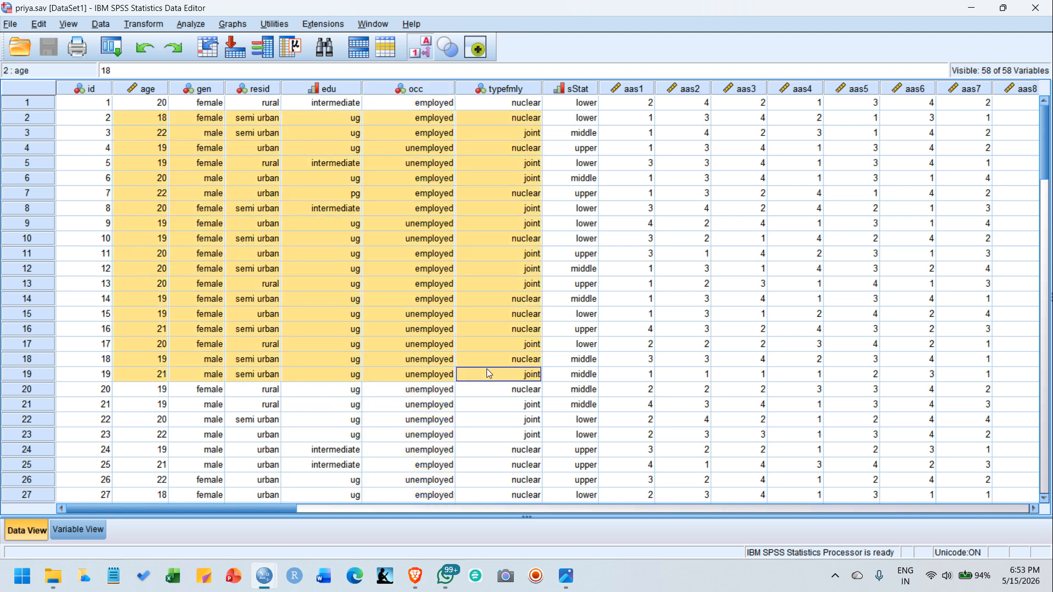
double_click(324, 253)
drag(187, 103, 571, 450)
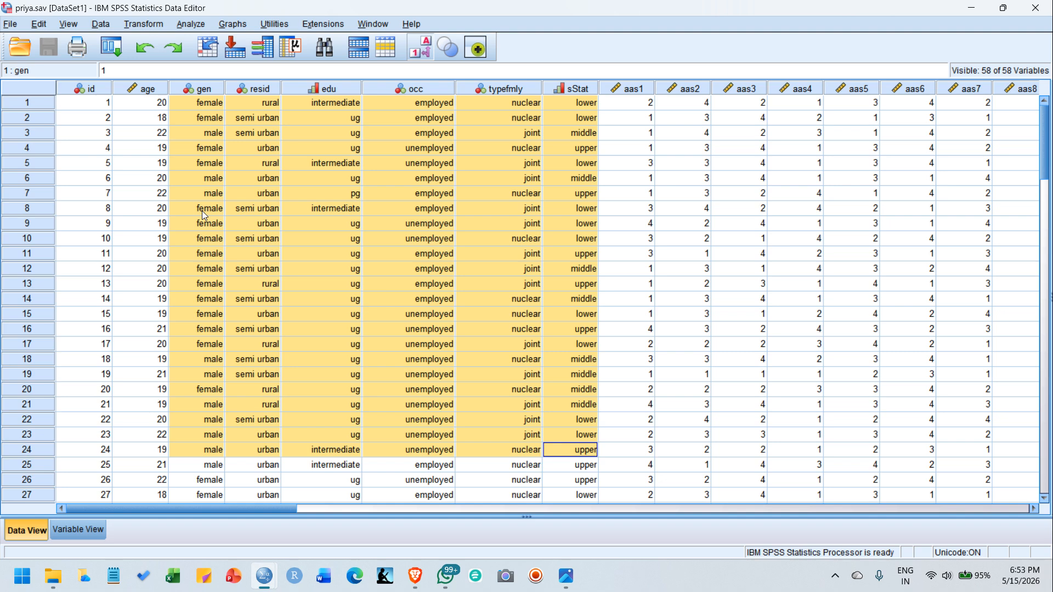
click(144, 88)
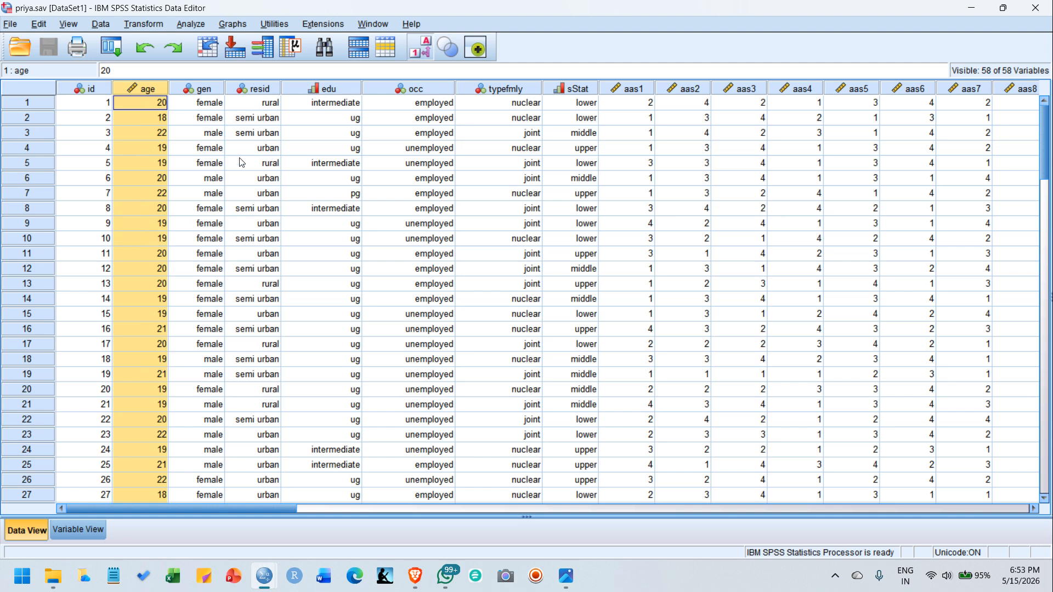
click(205, 88)
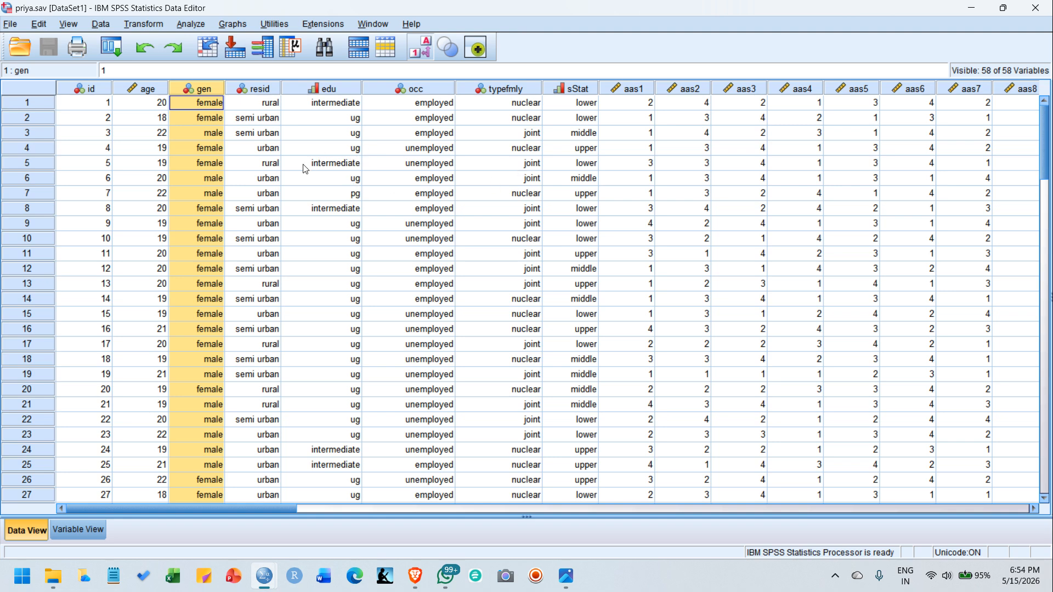
Set up a Frequencies analysis with gen, resid, edu, occ, typefmly and sStat as its variables
click(192, 25)
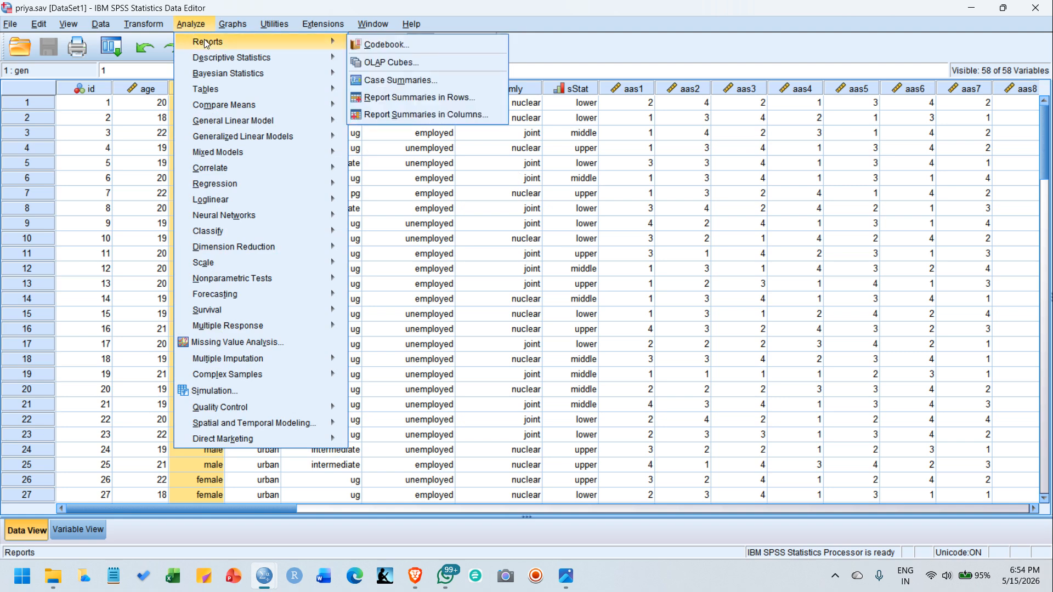
mouse_move(285, 62)
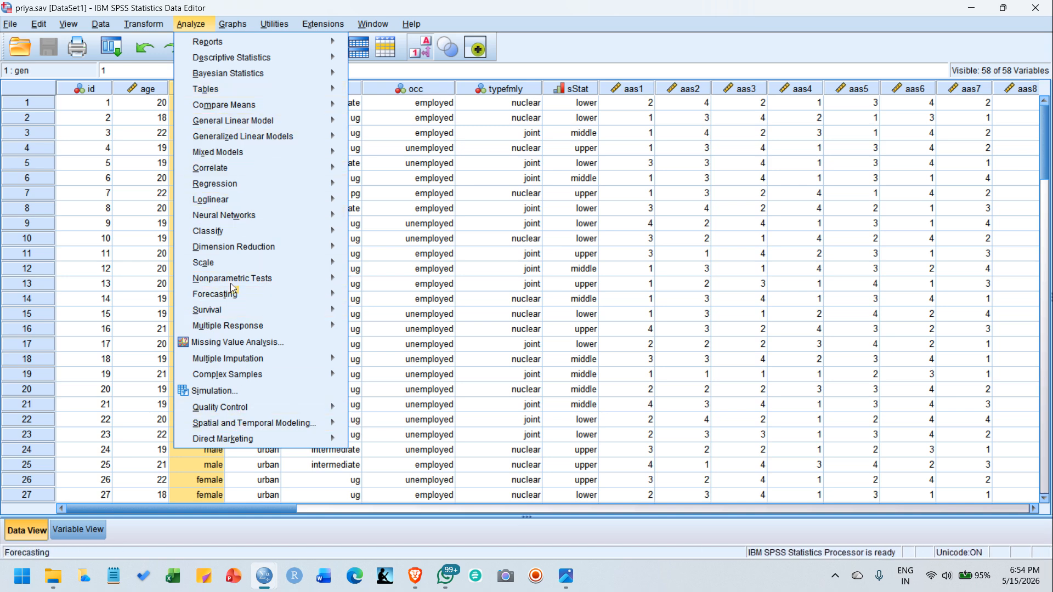
mouse_move(232, 25)
mouse_move(191, 24)
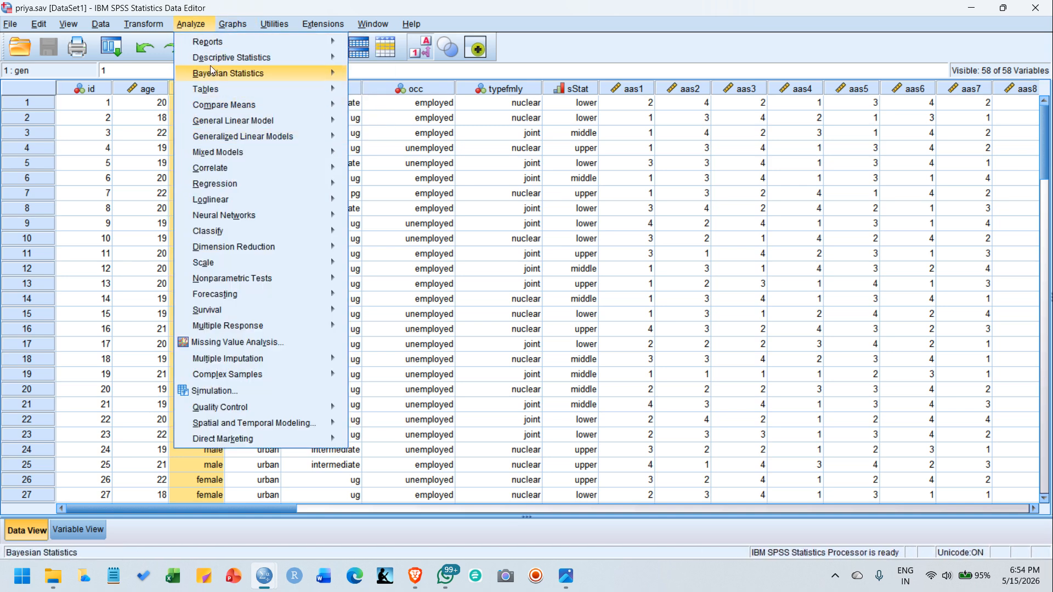
mouse_move(215, 57)
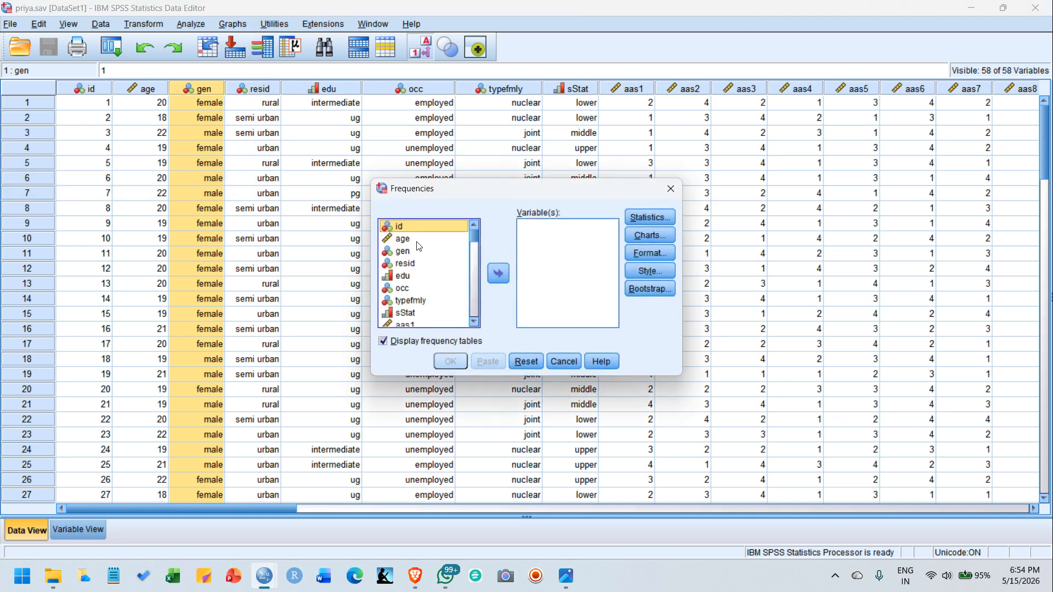
click(418, 242)
click(419, 251)
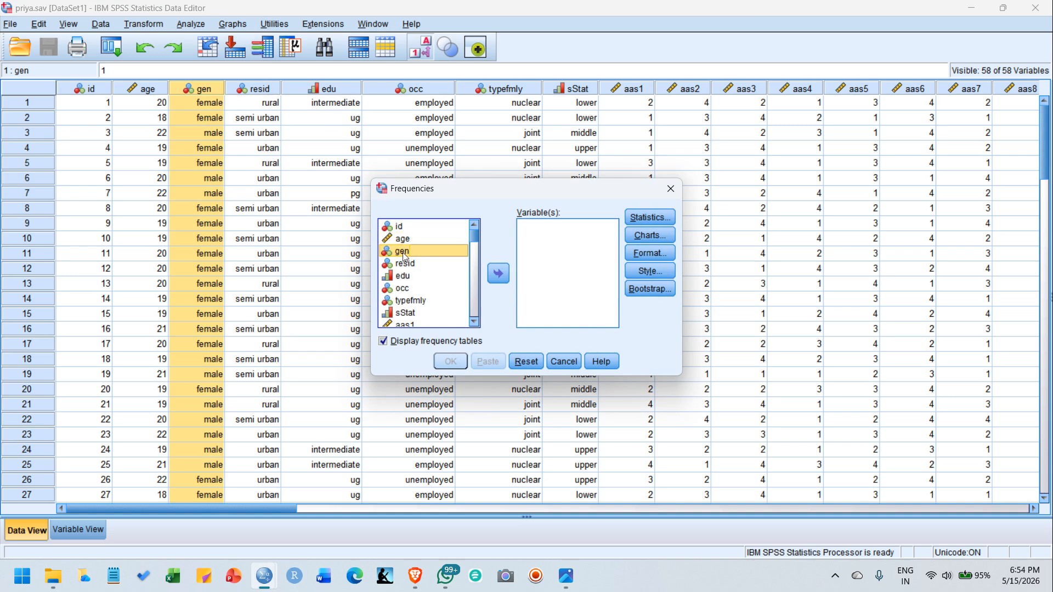
shift+click(416, 304)
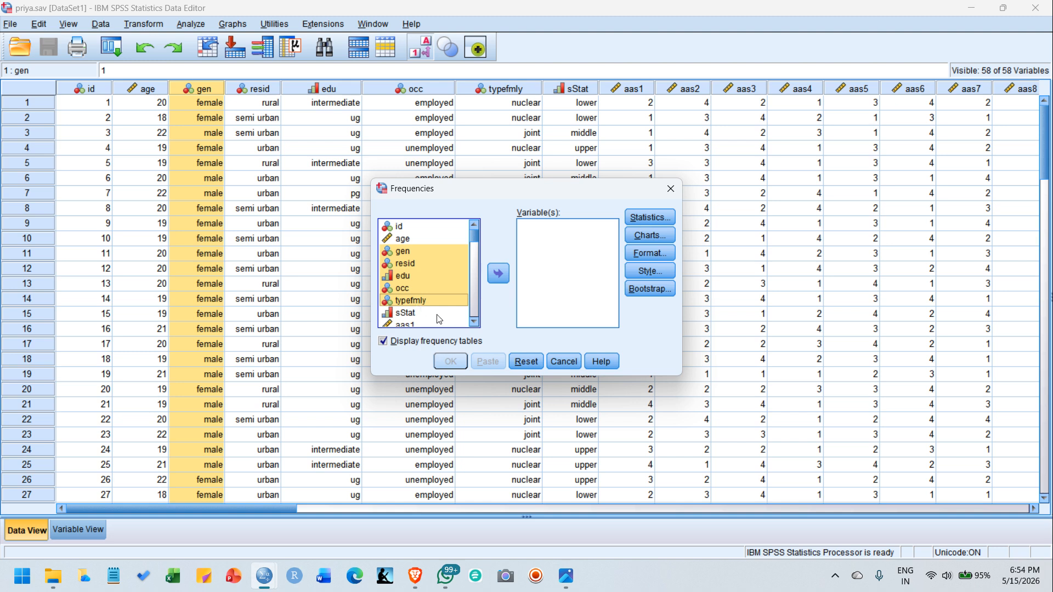
shift+click(426, 315)
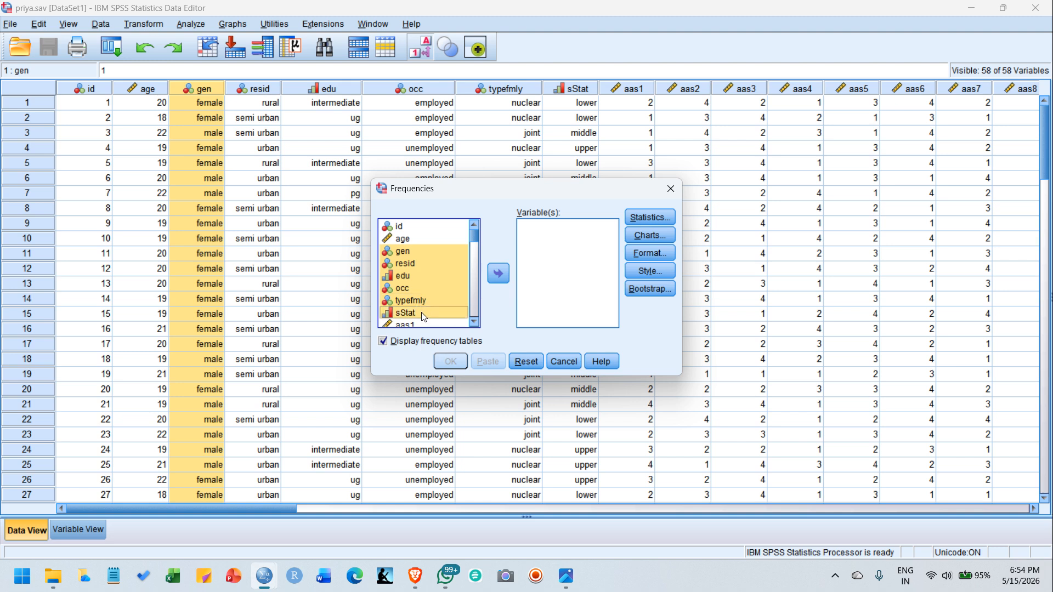
click(499, 275)
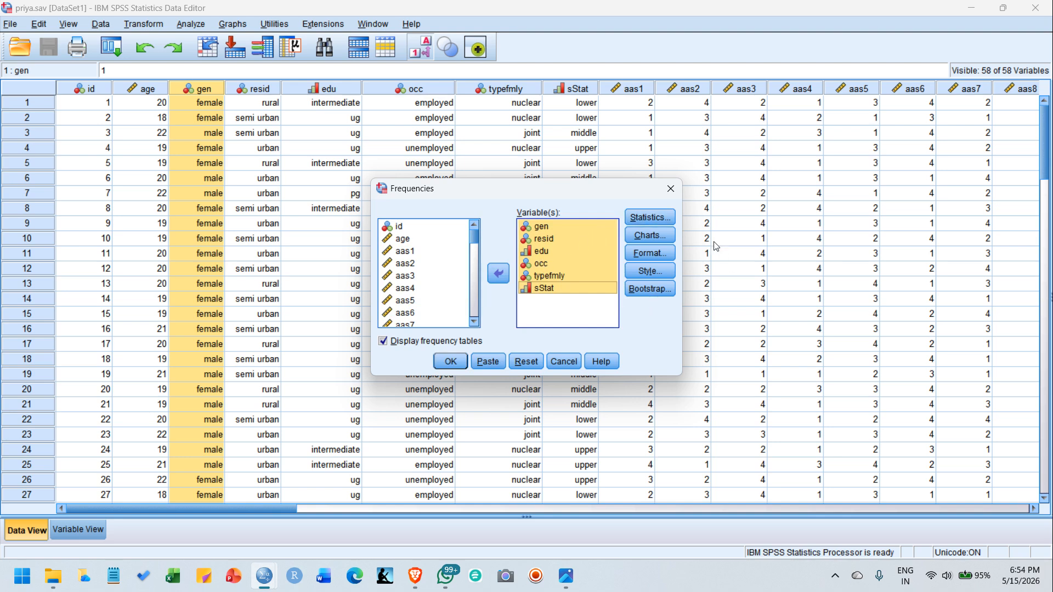
Review the optional statistics for the Frequencies analysis without selecting any, and run it with frequency tables
click(650, 218)
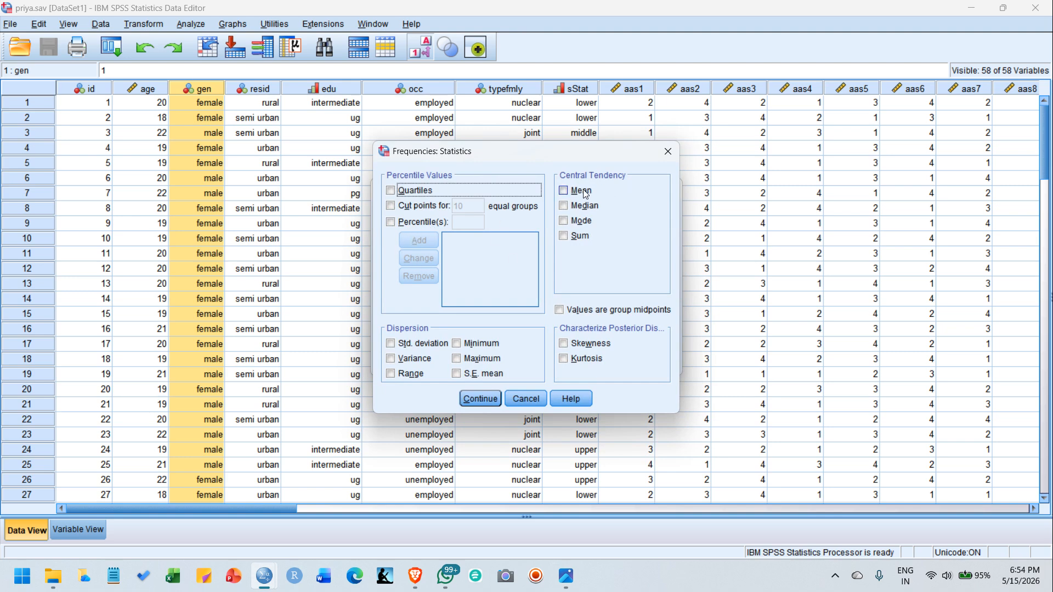
click(477, 404)
click(447, 362)
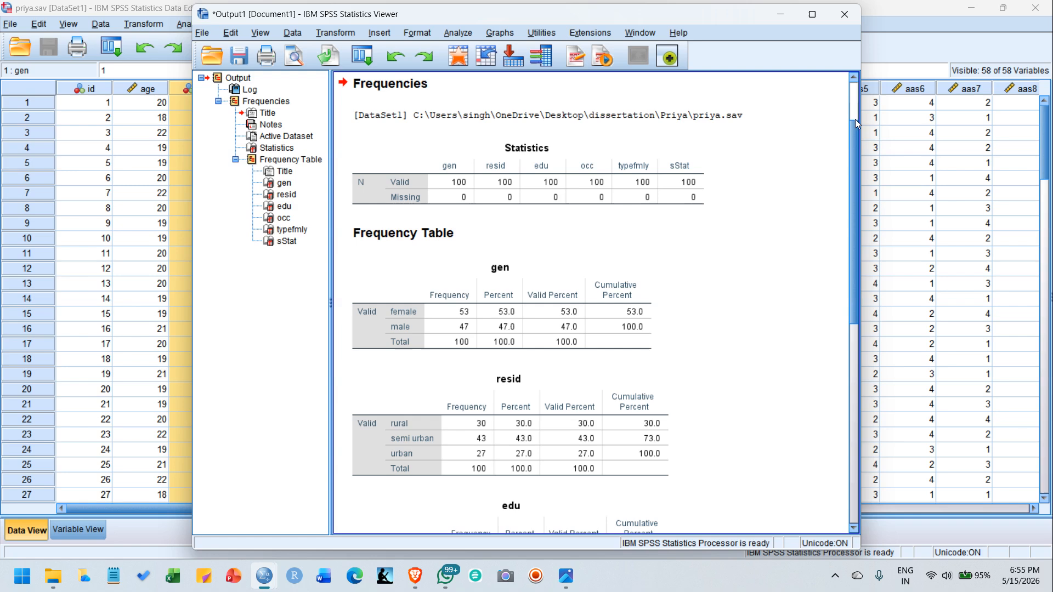
Maximize the output viewer and examine the Statistics and gen frequency tables, checking the age column in the dataset in between
click(813, 15)
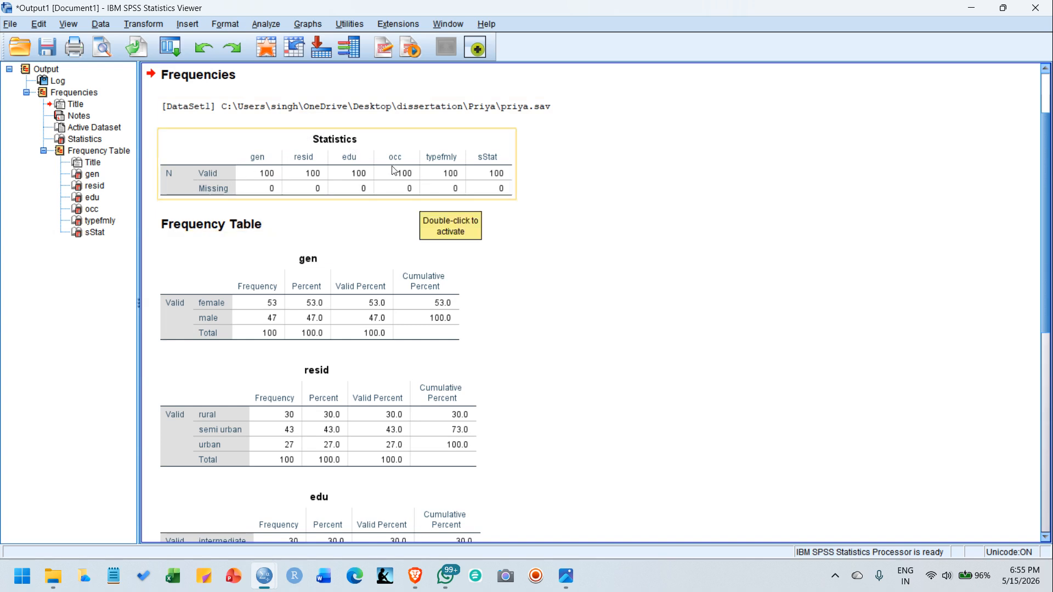
click(974, 8)
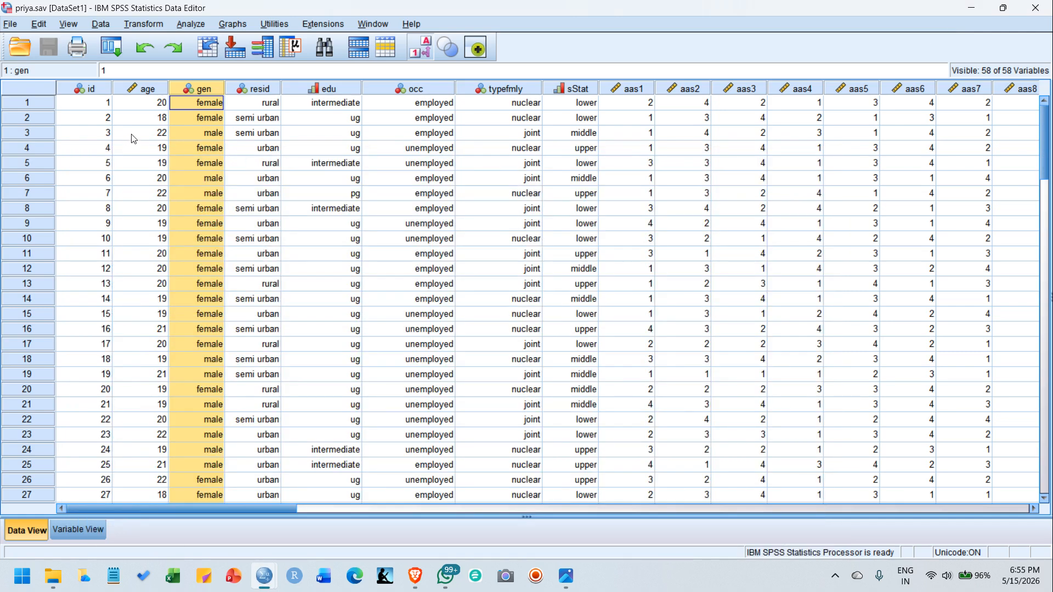
click(162, 137)
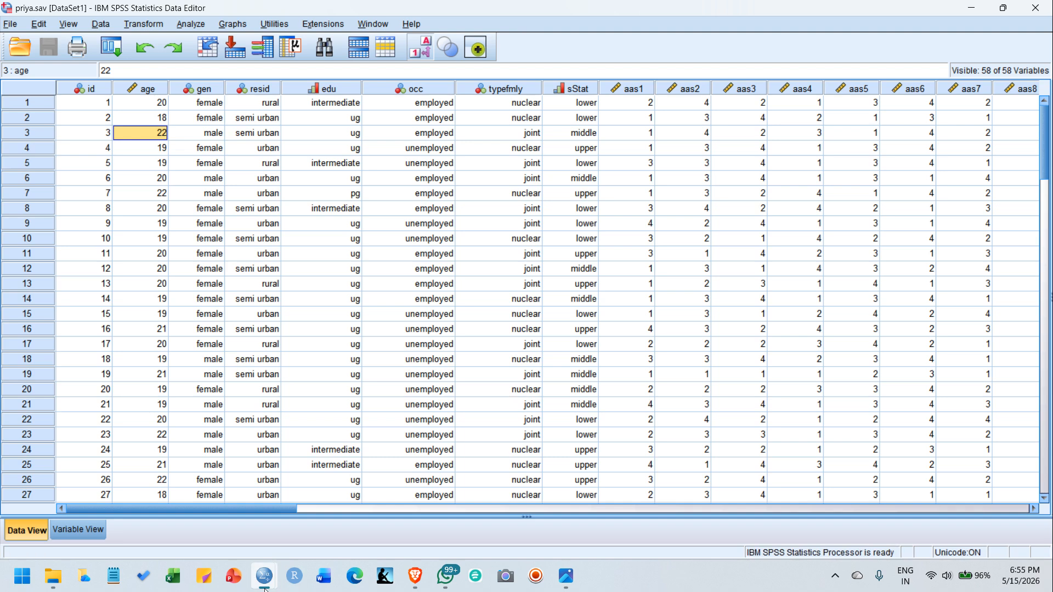
mouse_move(264, 576)
click(189, 508)
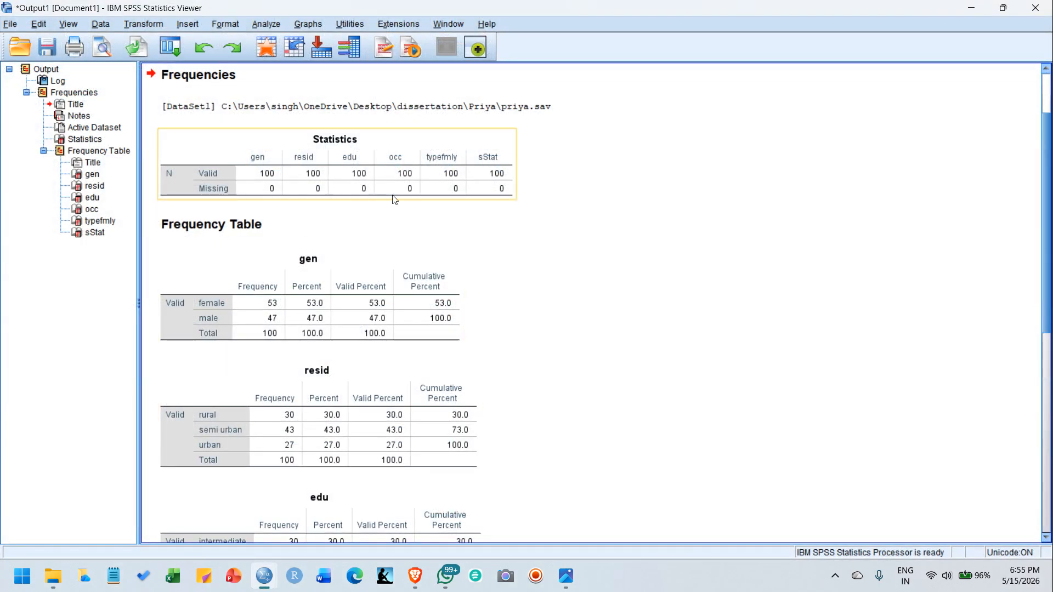
click(310, 305)
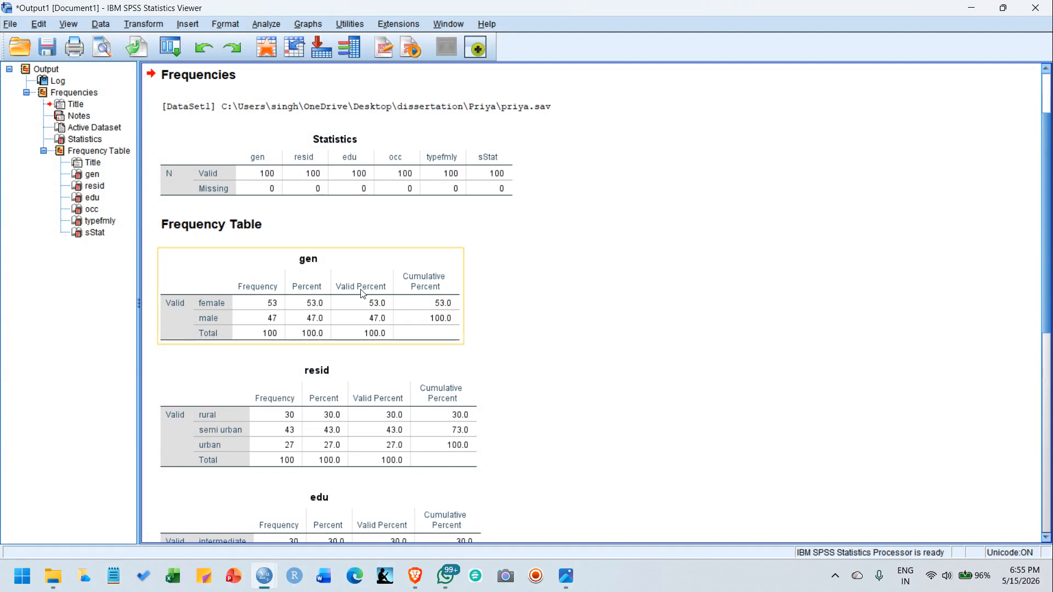
click(209, 235)
click(214, 317)
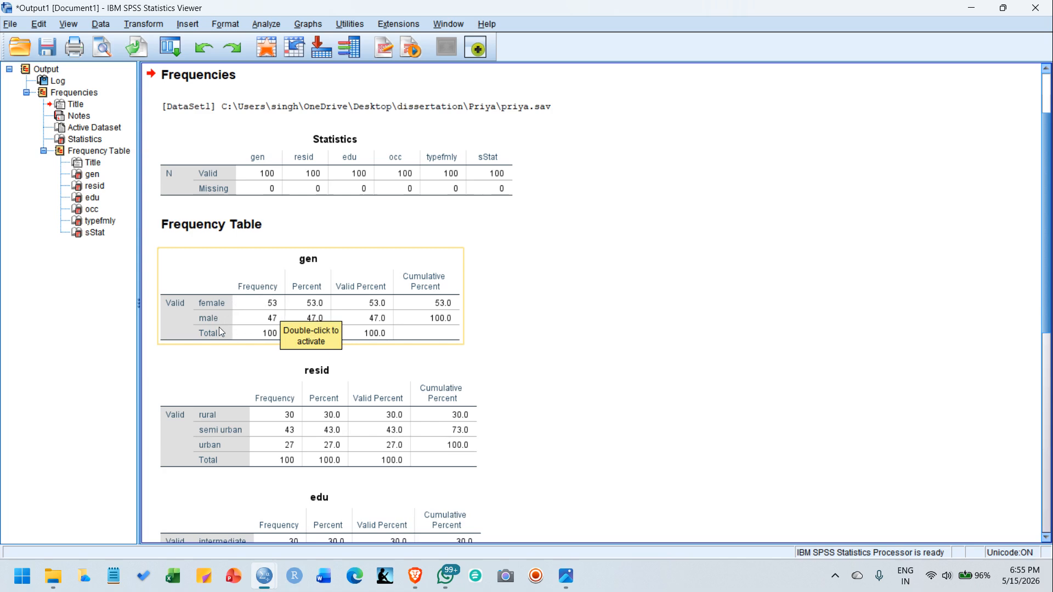
click(822, 309)
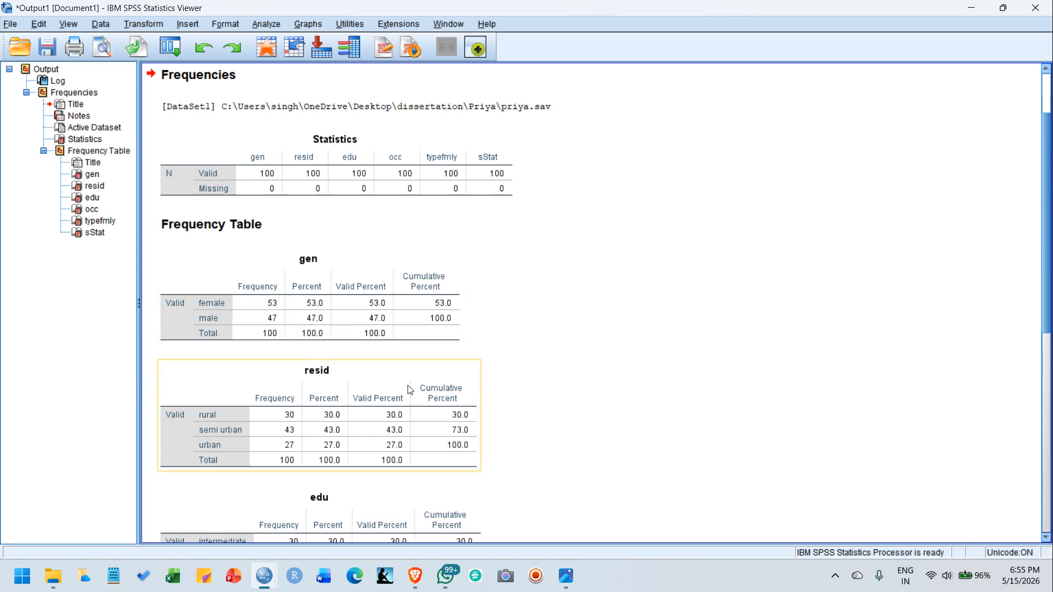
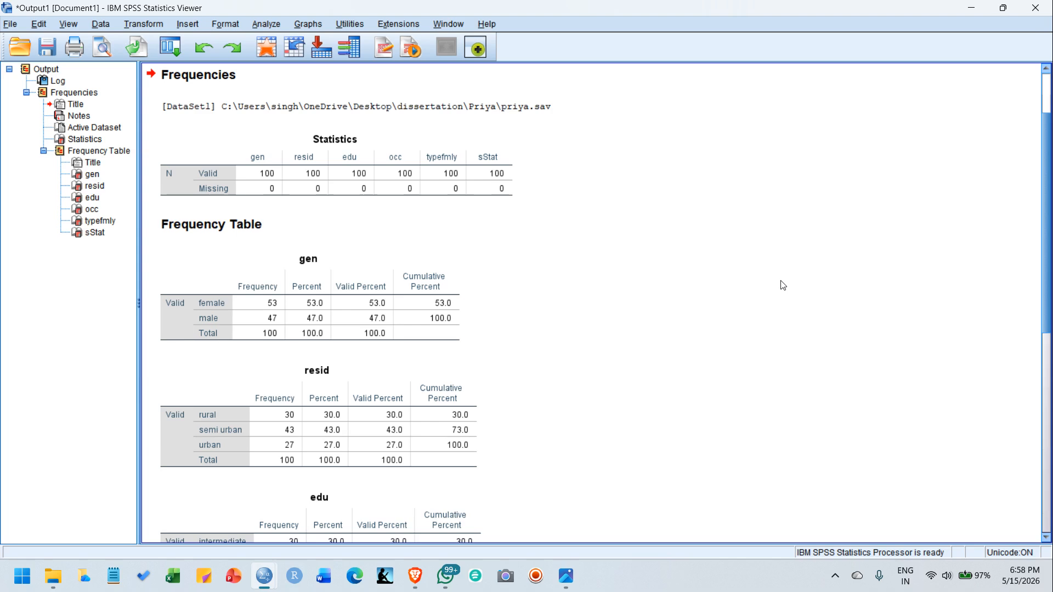
Review the frequency tables from resid to typefmly and return to the Statistics table
scroll(774, 280, down, 2)
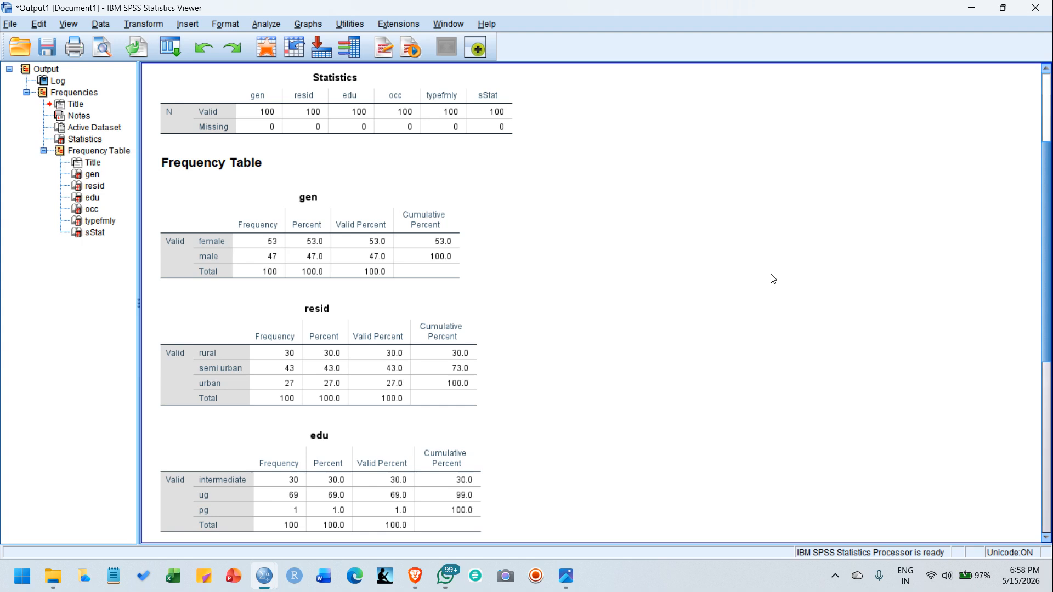
scroll(773, 279, down, 2)
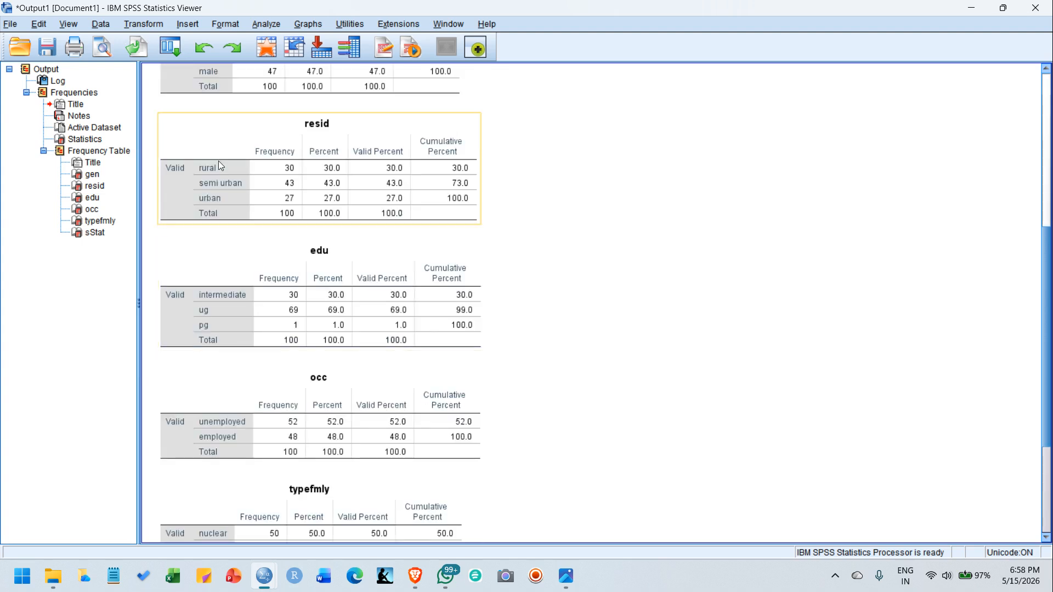
scroll(841, 340, down, 1)
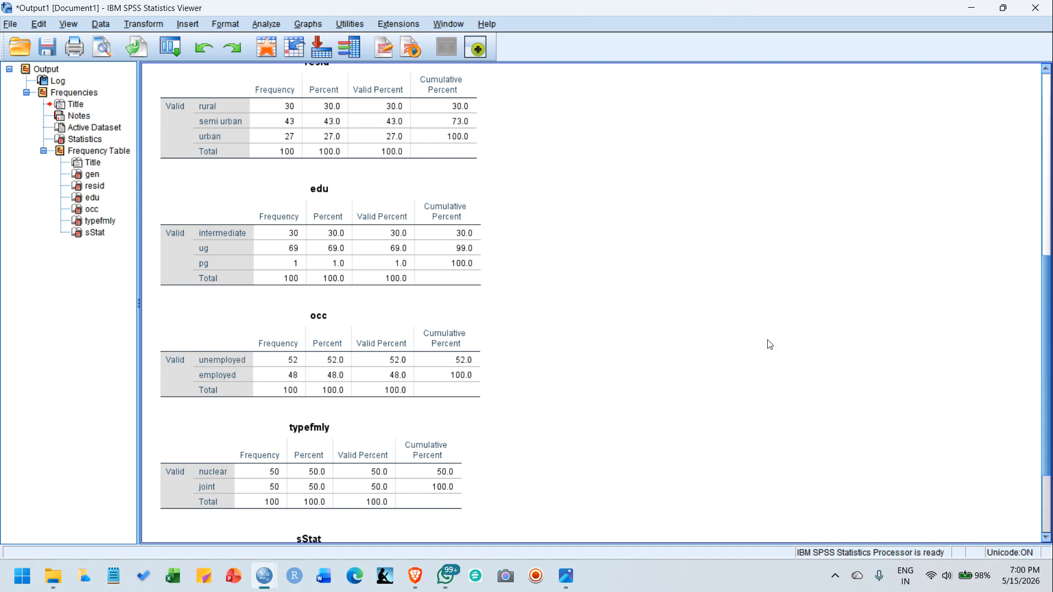
scroll(770, 344, up, 2)
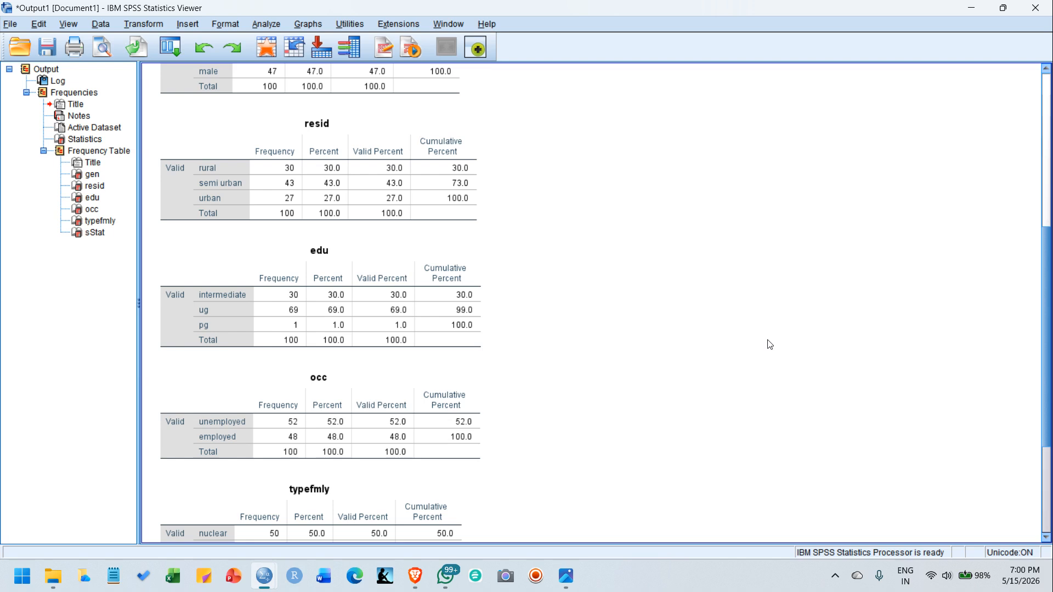
scroll(768, 345, down, 2)
scroll(769, 344, up, 7)
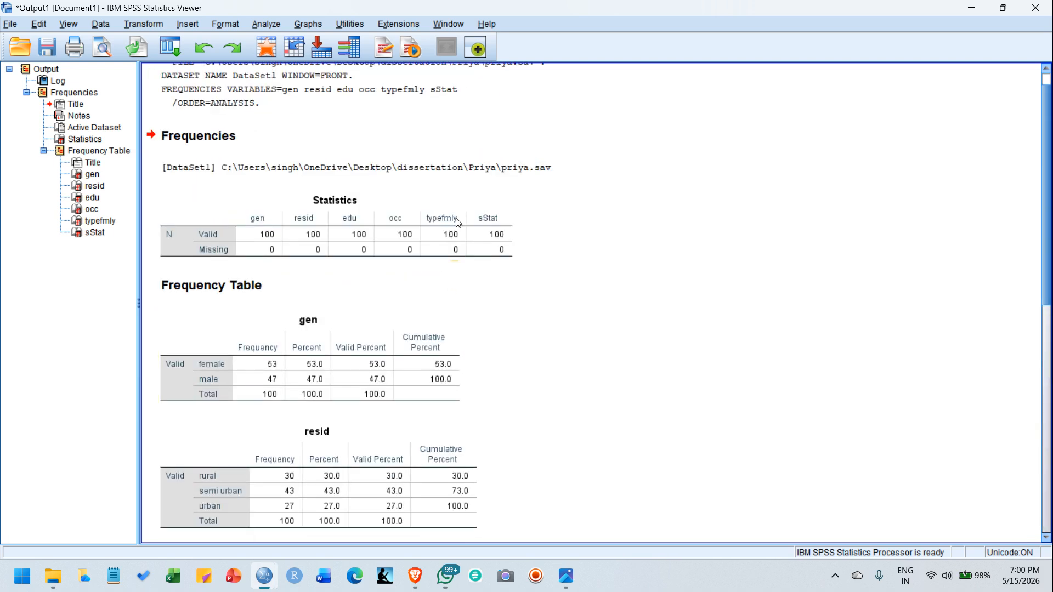
Review the gen, resid, edu and typefmly variable definitions in the dataset one by one, and return to the data
click(972, 8)
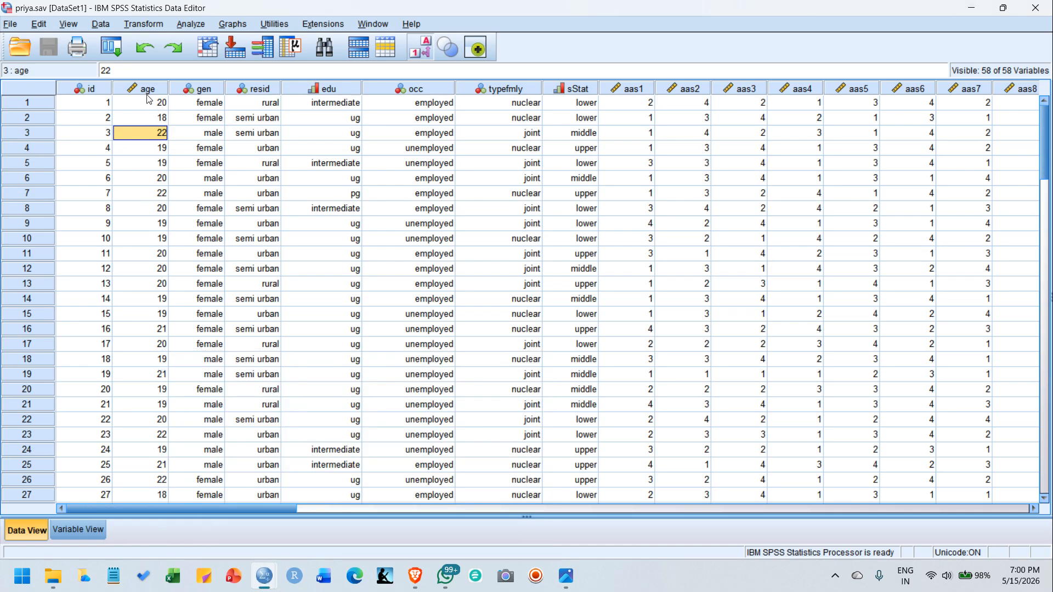
click(82, 531)
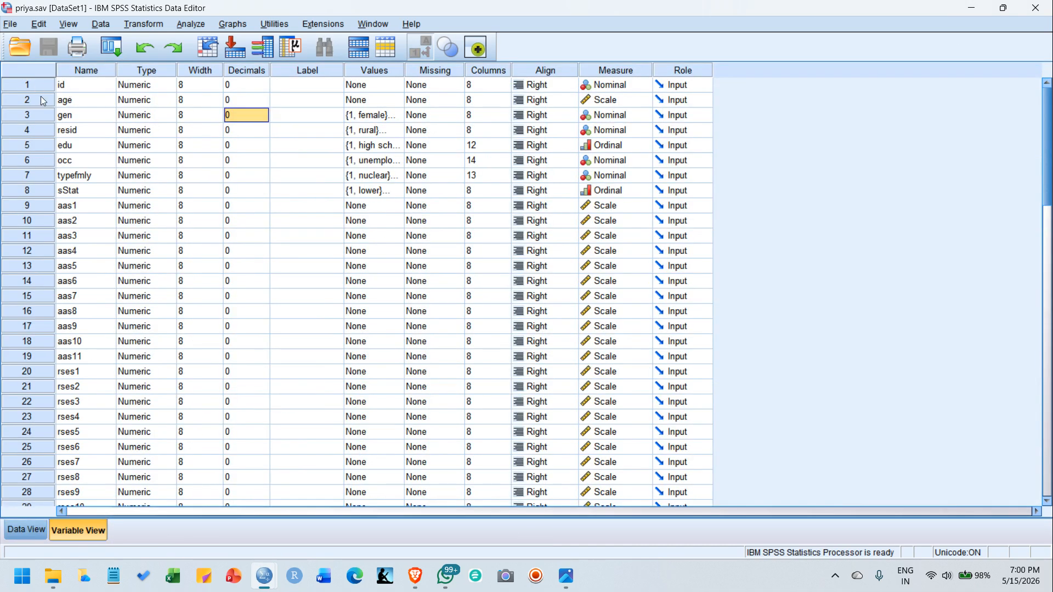
click(32, 117)
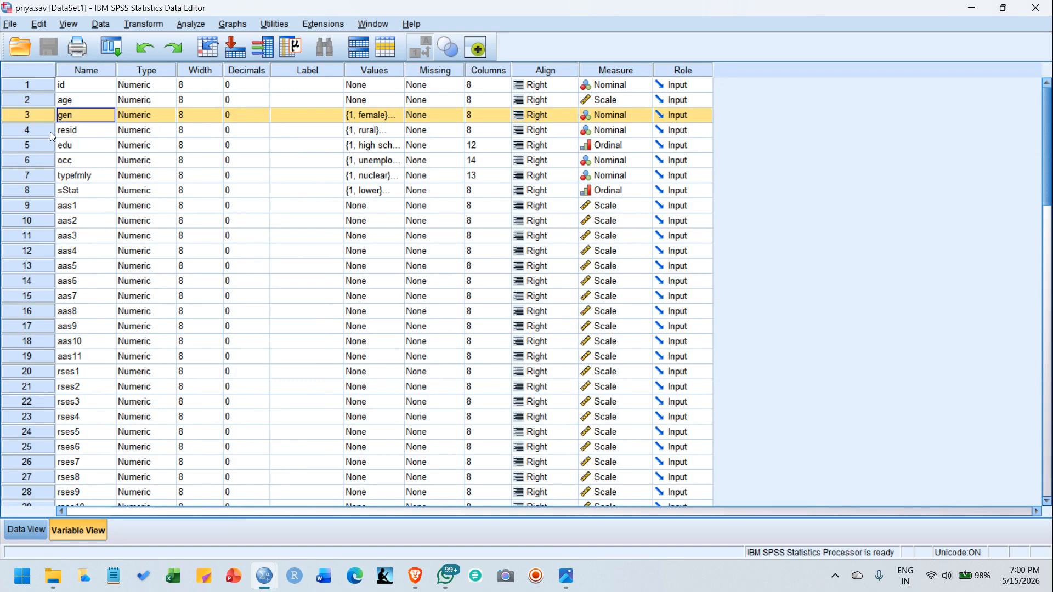
click(34, 129)
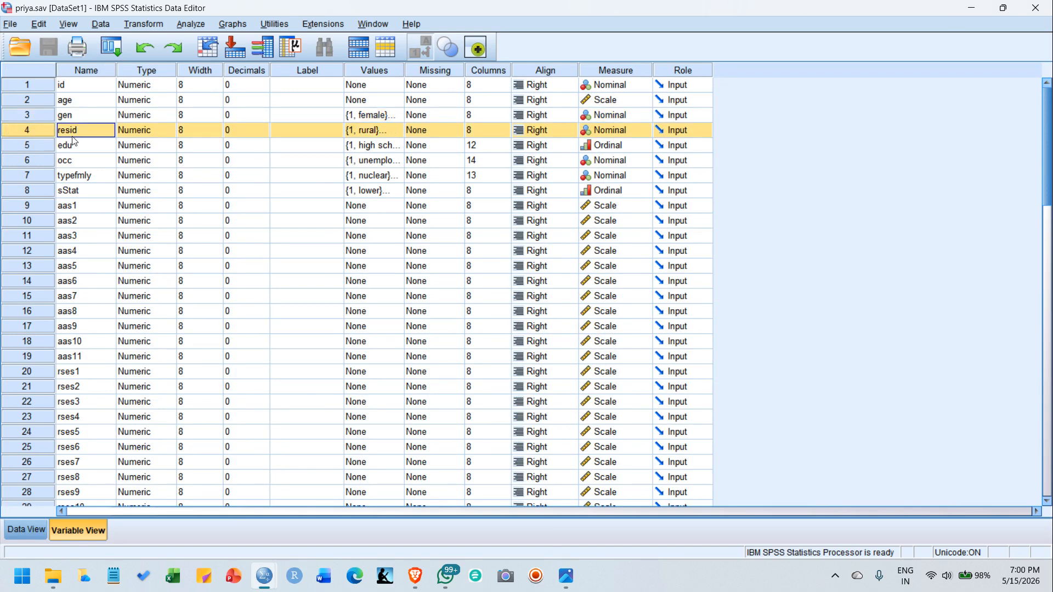
click(35, 146)
click(35, 175)
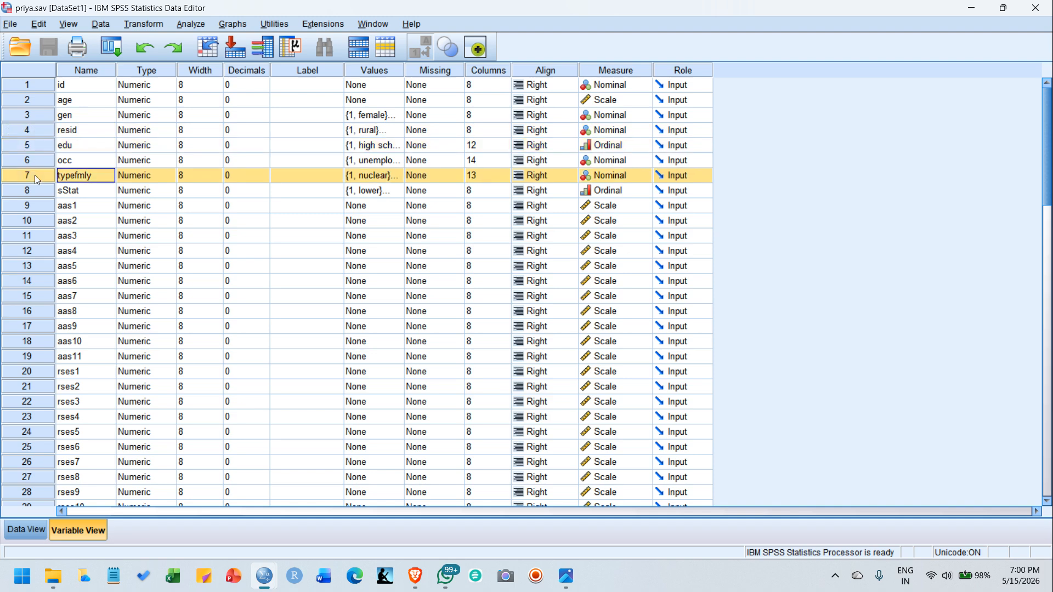
click(23, 528)
click(78, 529)
click(39, 531)
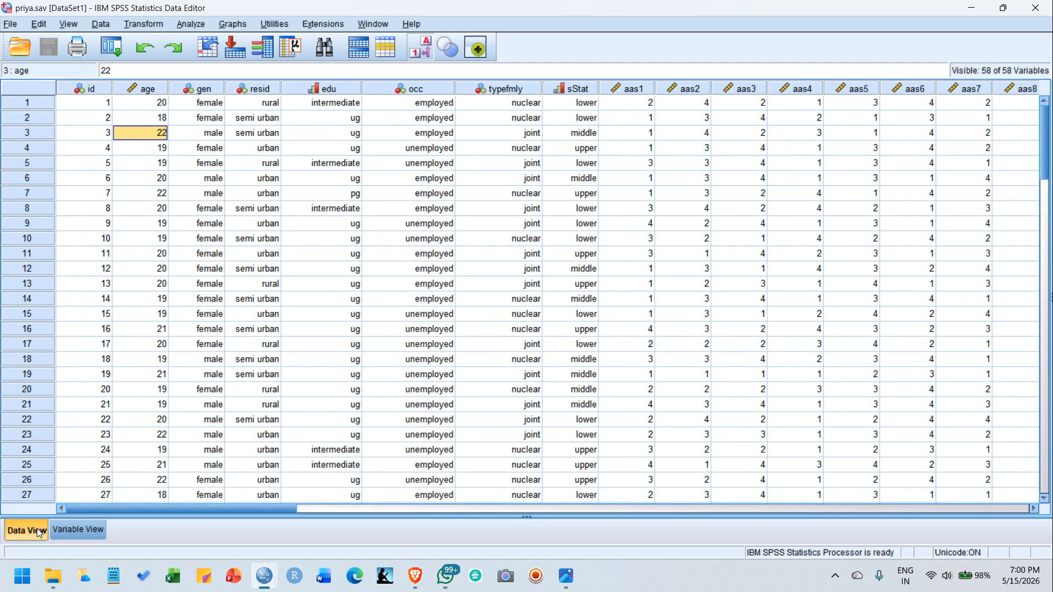
Highlight the data columns from gen to sStat, and select the age column on its own
drag(191, 89, 571, 126)
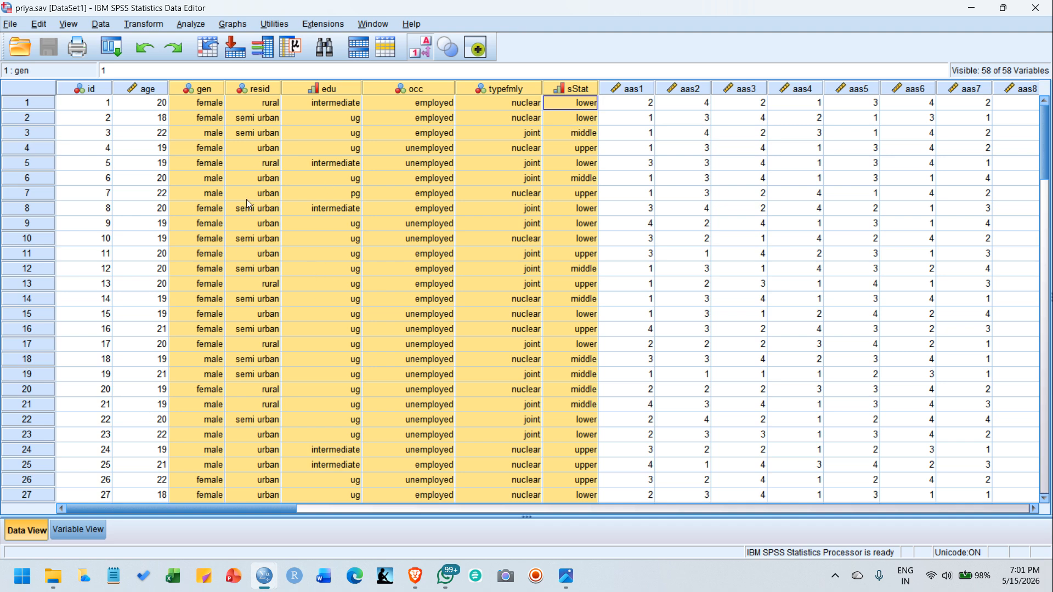
click(154, 88)
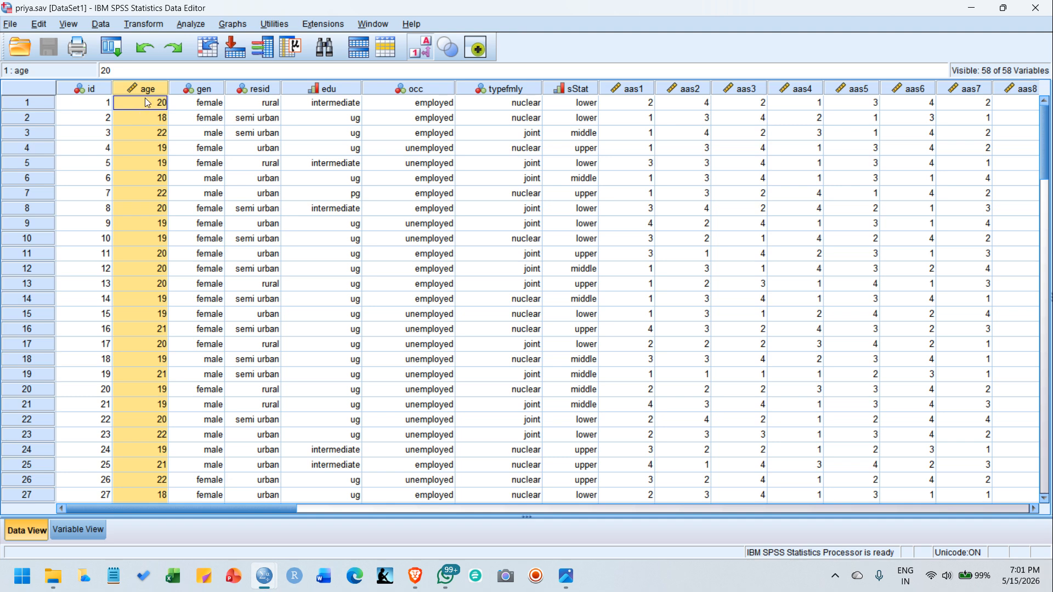
right_click(141, 82)
click(756, 282)
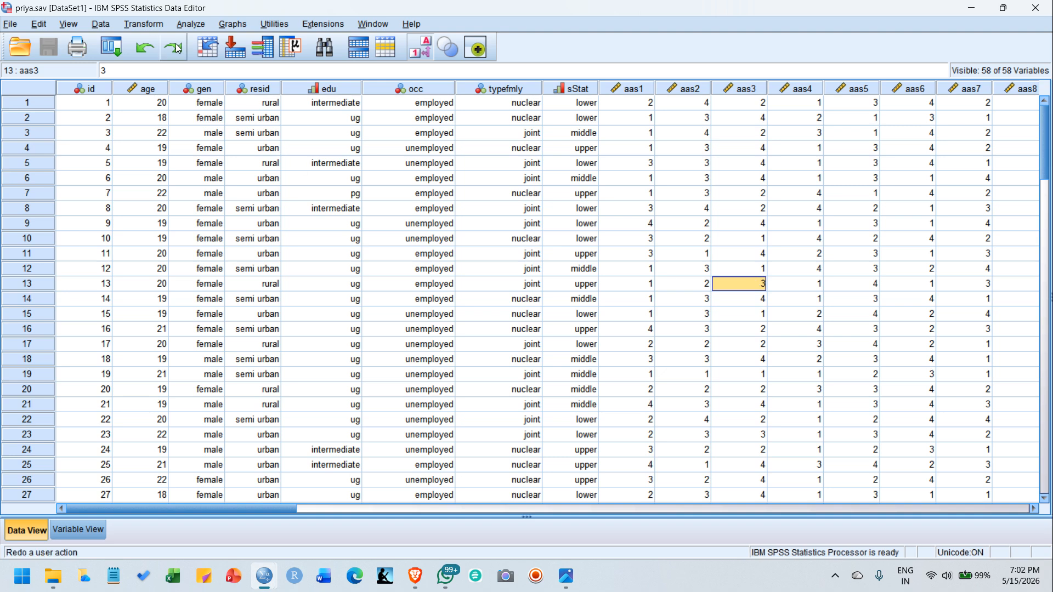
click(145, 132)
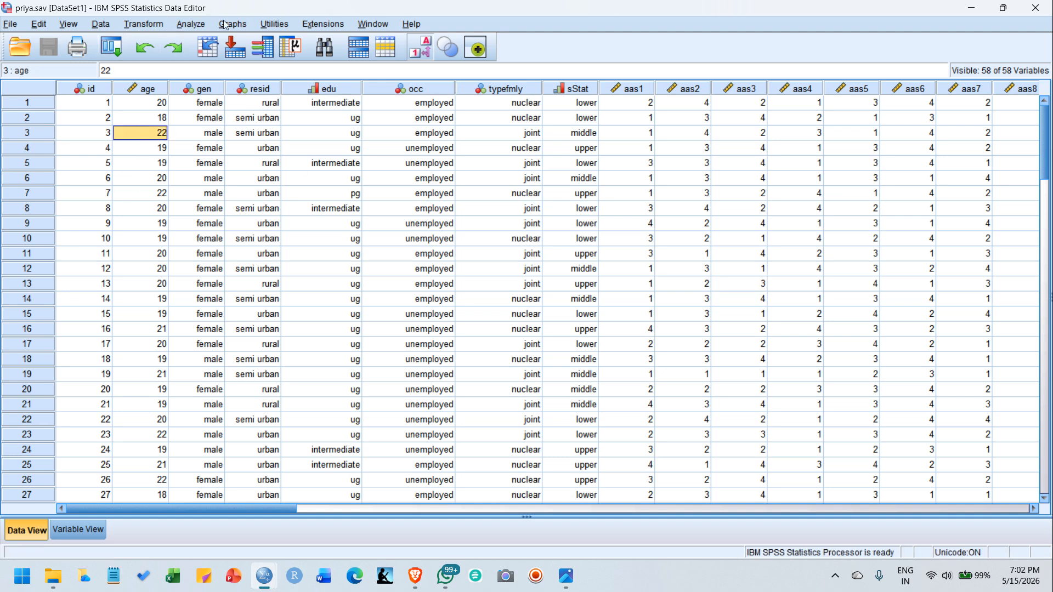
click(190, 24)
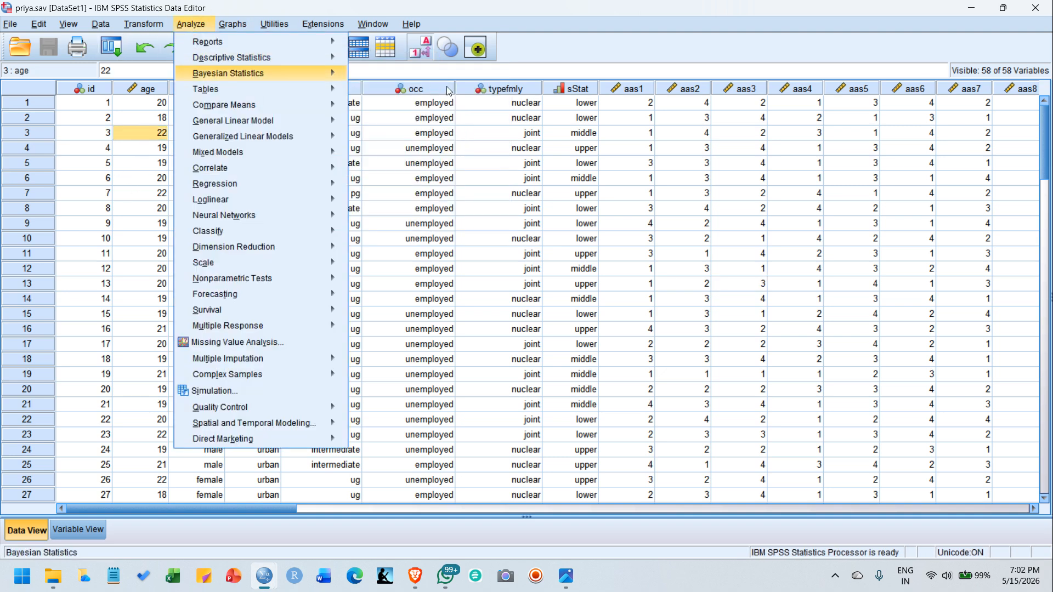
click(394, 64)
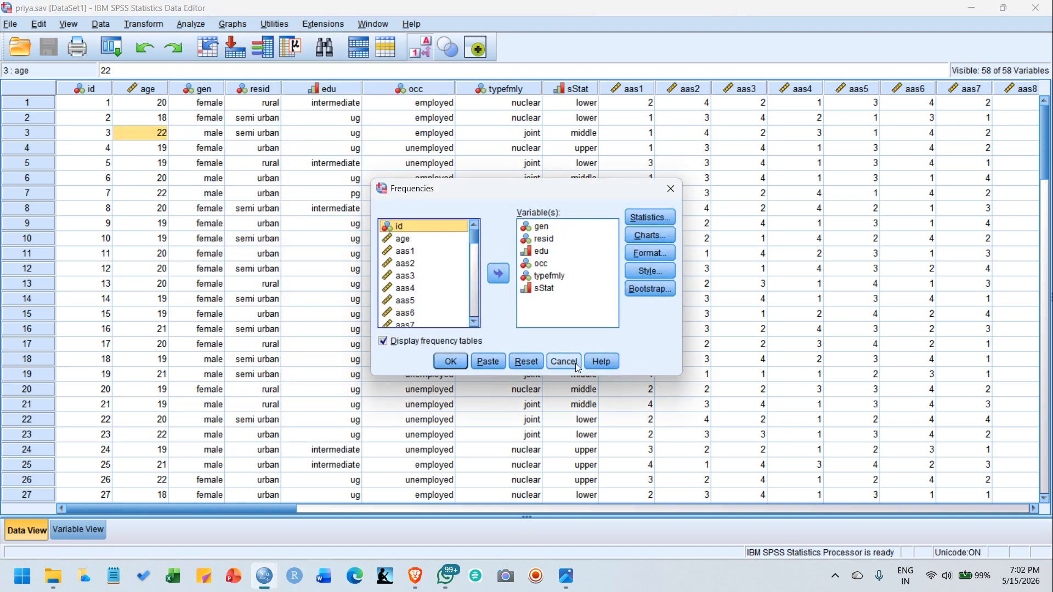
click(576, 364)
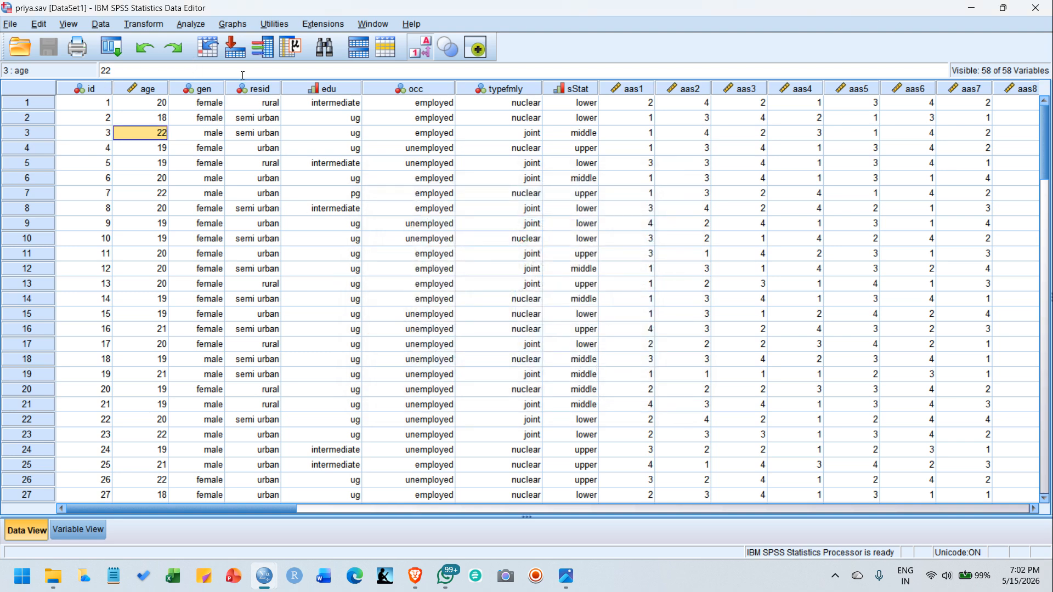
Set up a Frequencies analysis with age as its only variable, removing gen, resid, edu, occ, typefmly and sStat
click(187, 25)
mouse_move(206, 57)
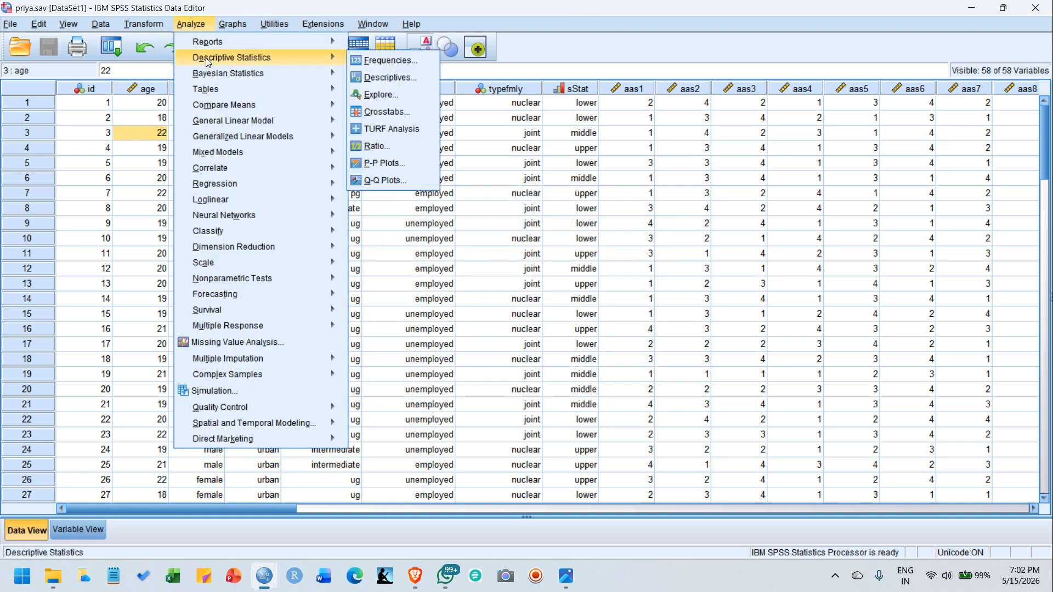
click(409, 64)
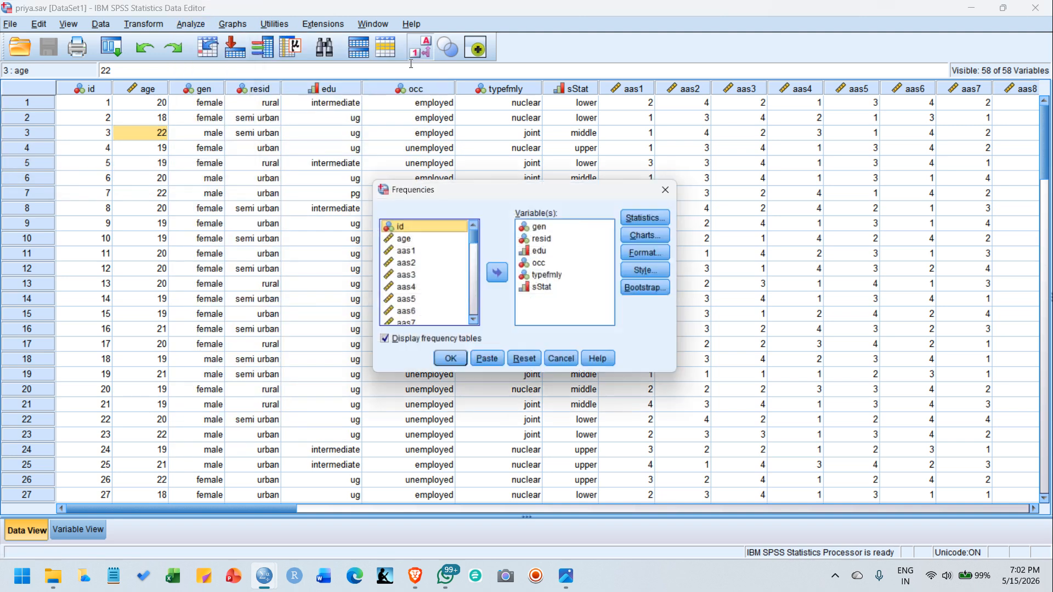
click(553, 289)
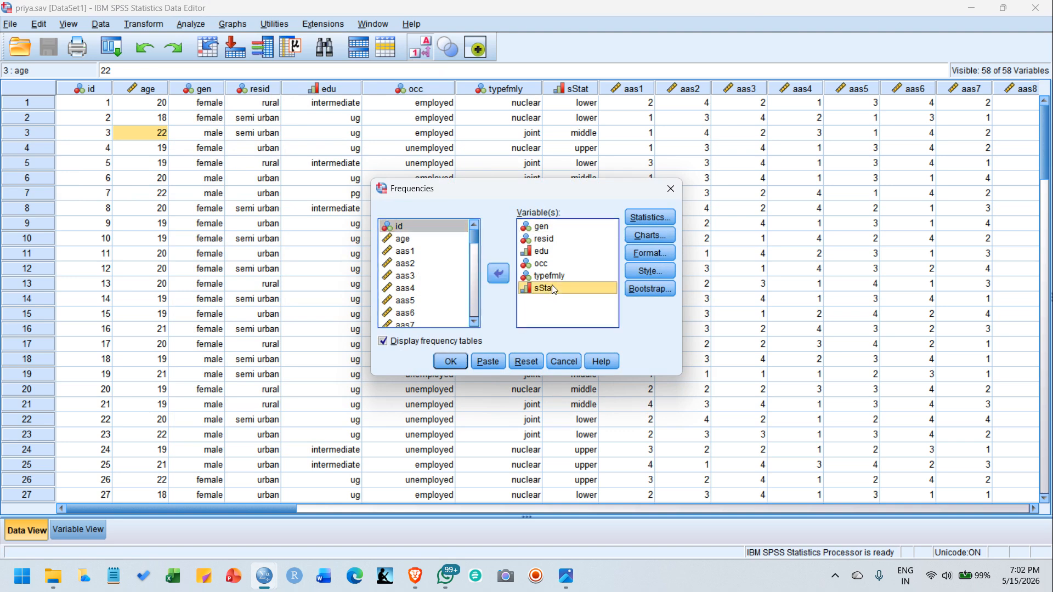
shift+click(534, 226)
click(504, 280)
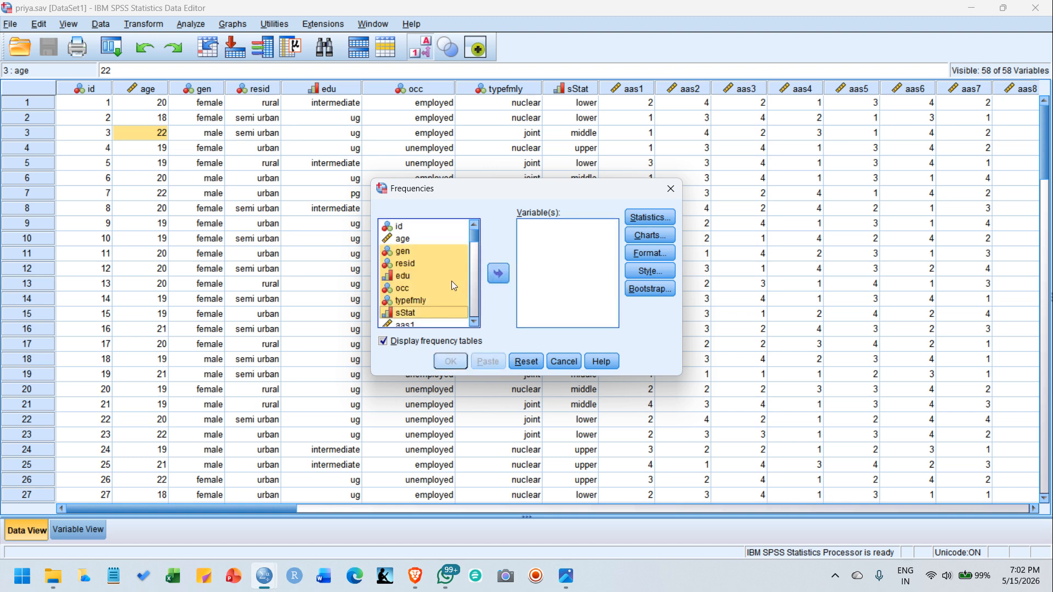
click(406, 264)
click(403, 239)
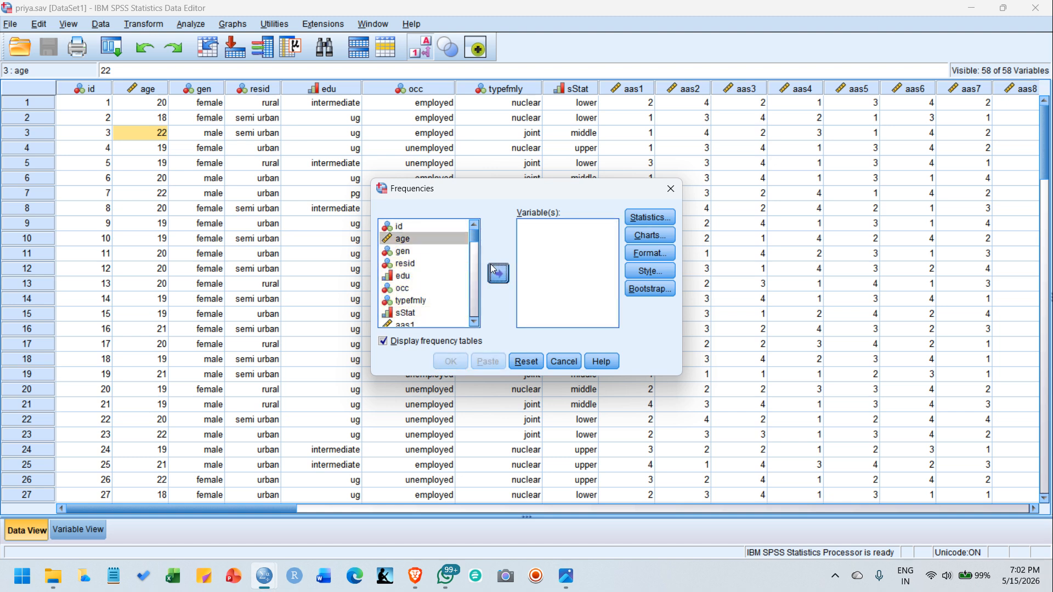
click(497, 273)
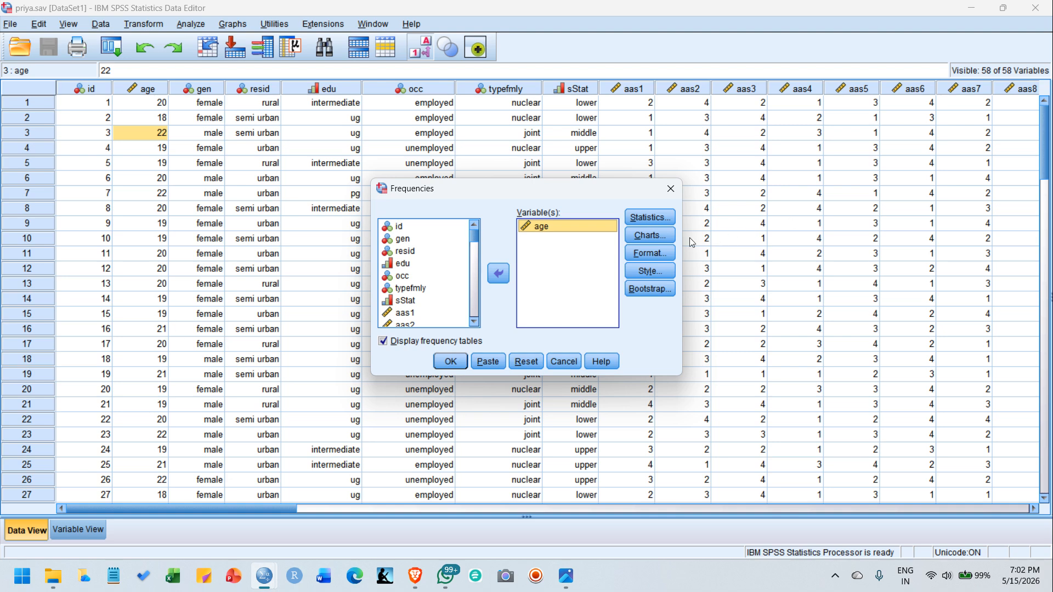
Add the mean, standard deviation, minimum and maximum to the Frequencies analysis of age, run it and maximize the output viewer
click(649, 217)
click(565, 191)
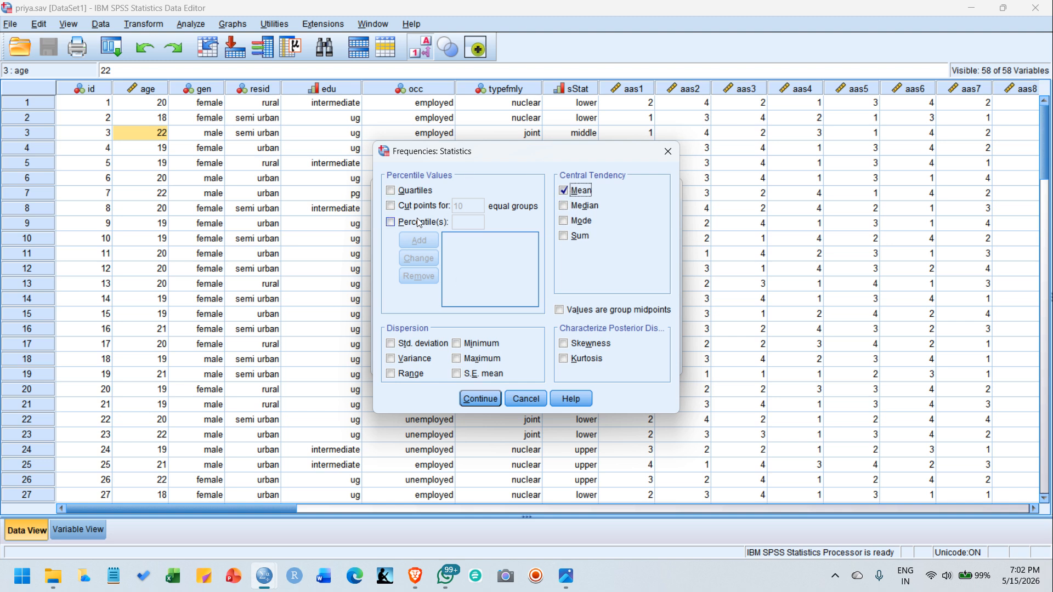
click(409, 344)
click(479, 344)
click(479, 359)
click(479, 399)
click(450, 362)
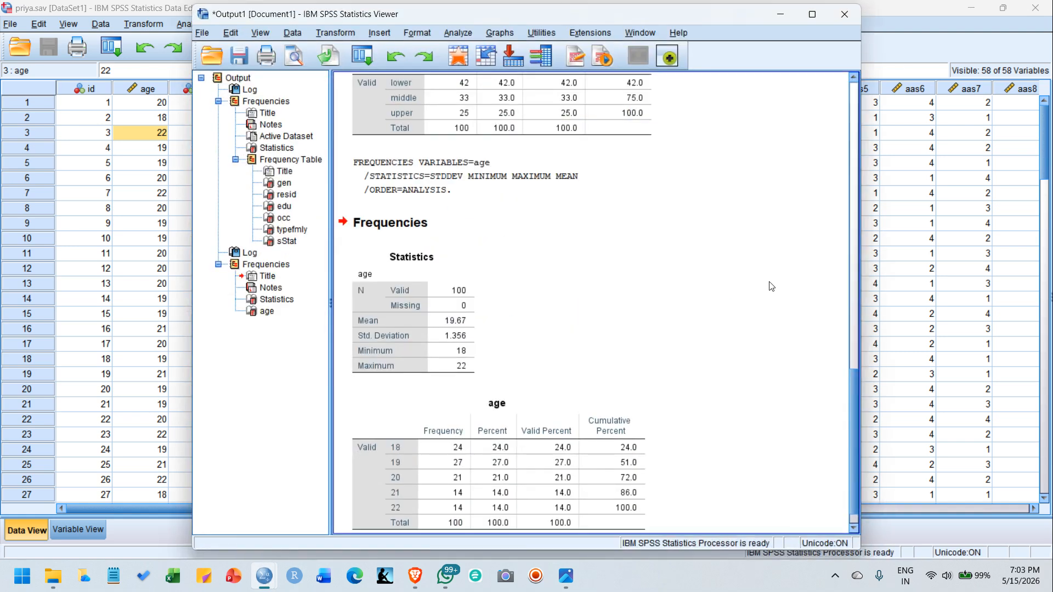
click(812, 15)
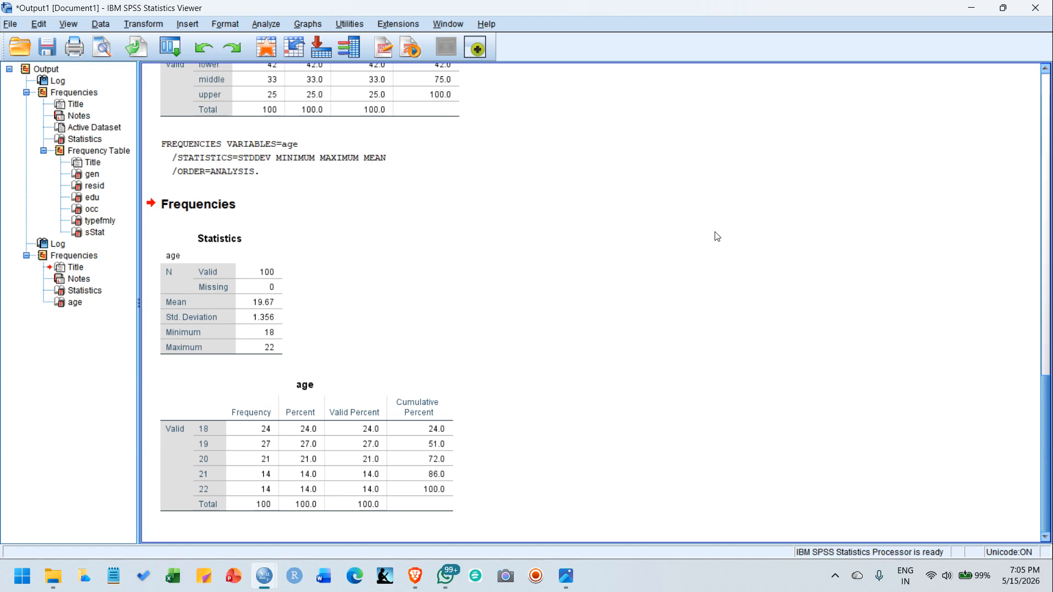
Review the frequency tables of the categorical variables and the age statistics throughout the output
scroll(717, 236, up, 15)
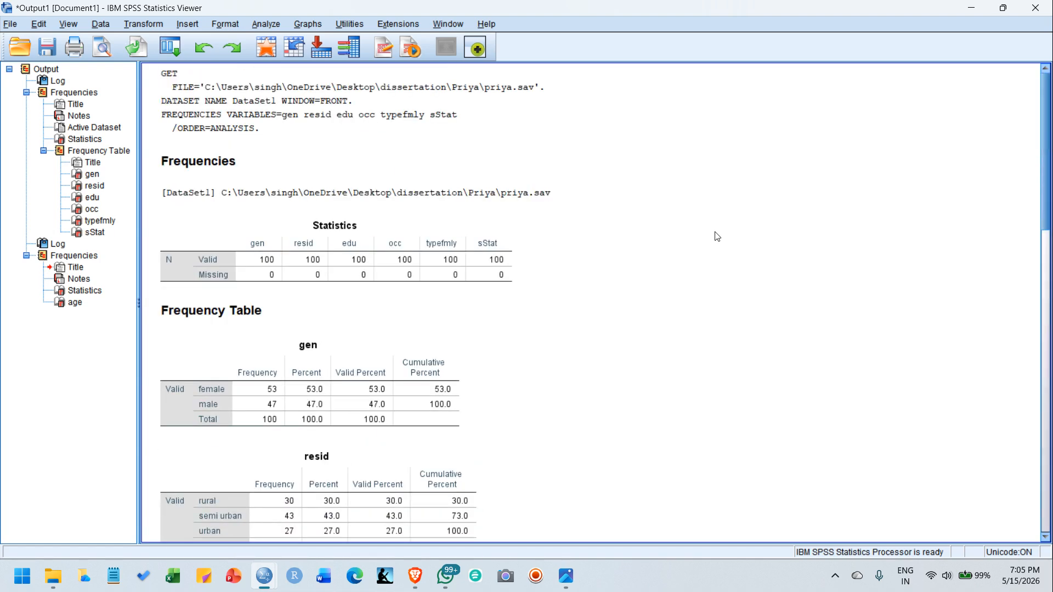
scroll(717, 237, down, 3)
scroll(717, 236, up, 3)
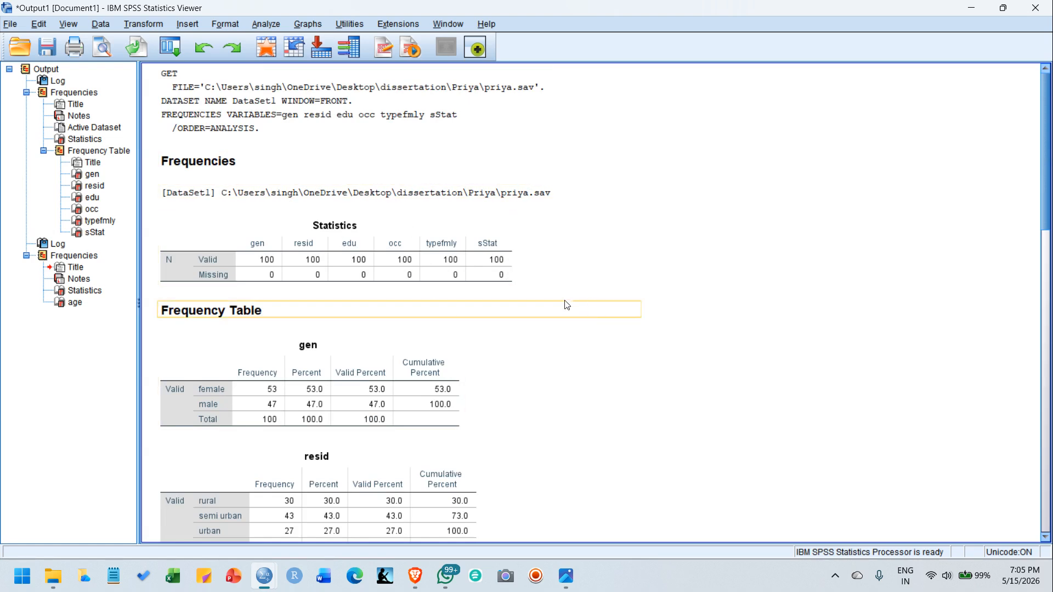
scroll(536, 255, down, 10)
scroll(537, 255, down, 8)
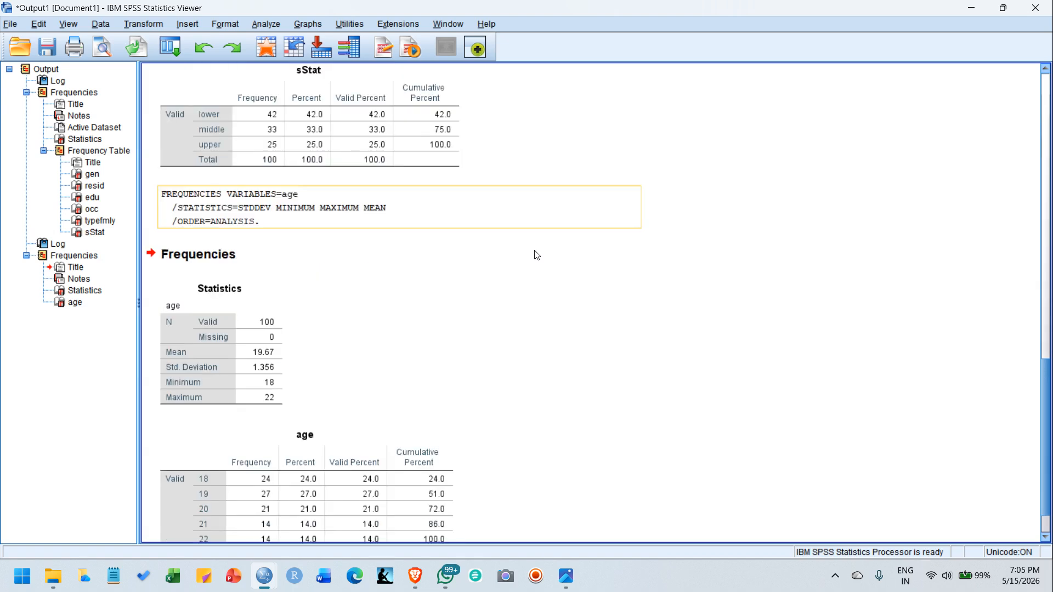
scroll(537, 255, up, 14)
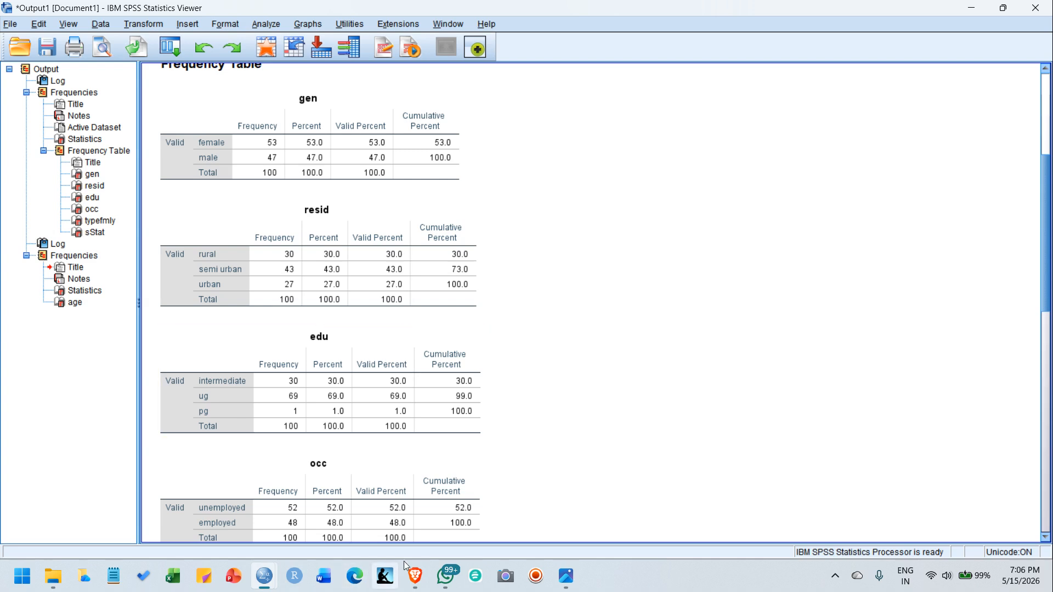
Switch to Microsoft Edge and search the web for "demographic variables meaning"
mouse_move(415, 579)
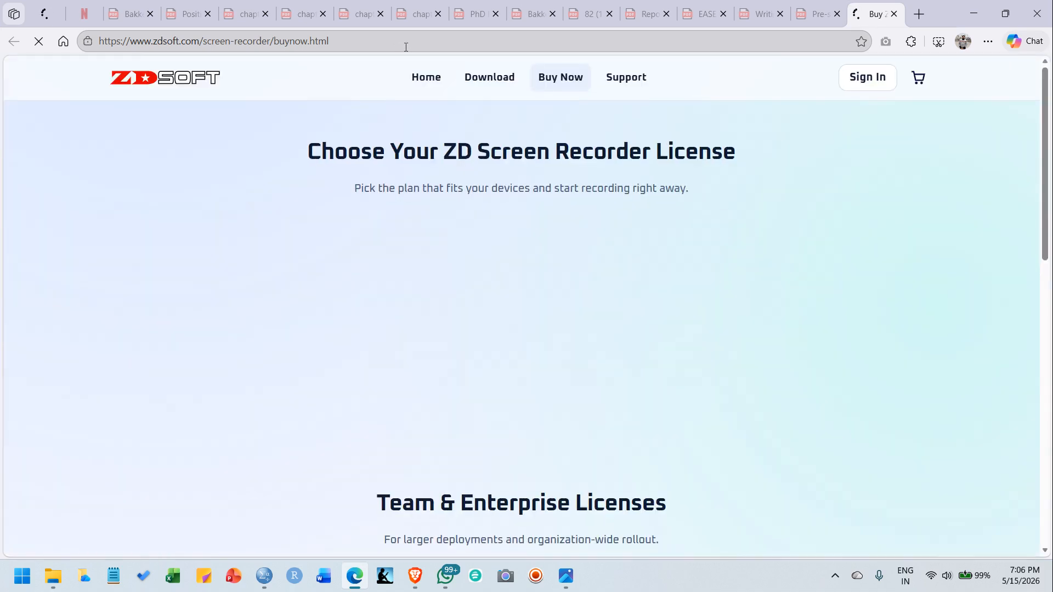
click(408, 45)
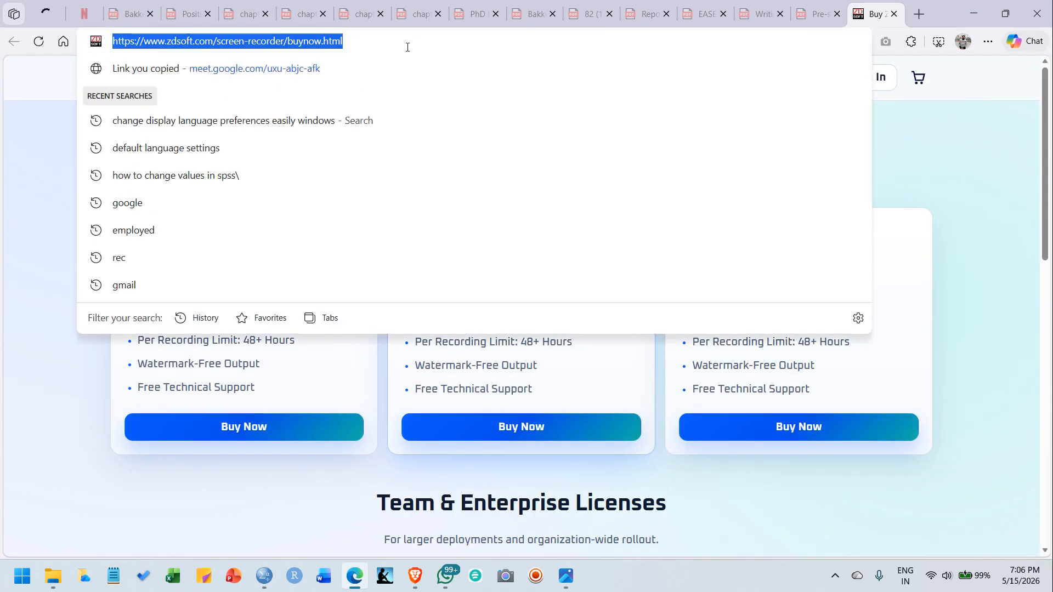
text(demo)
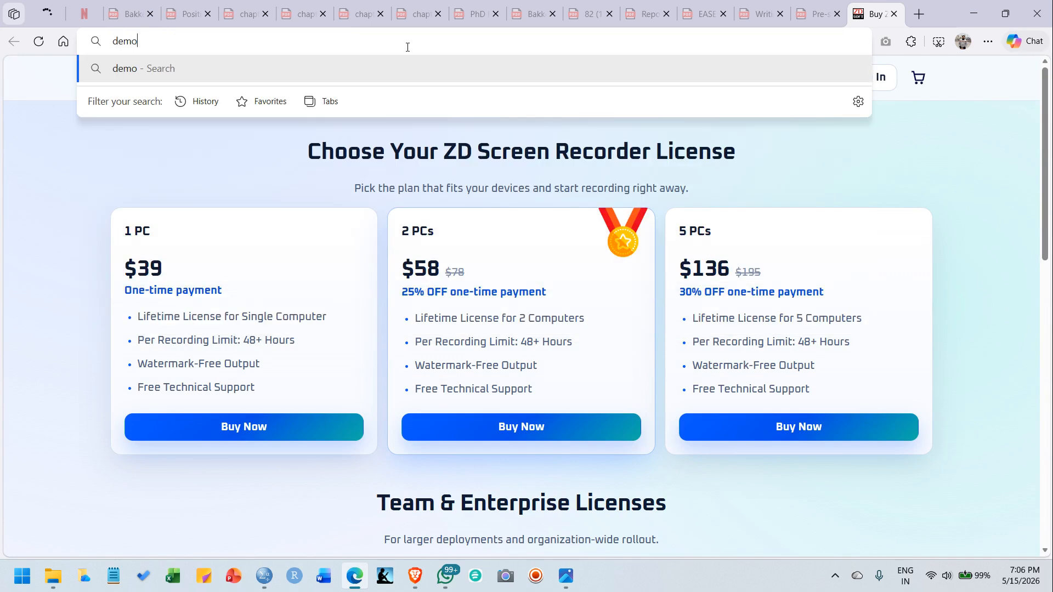
text(graphic variables)
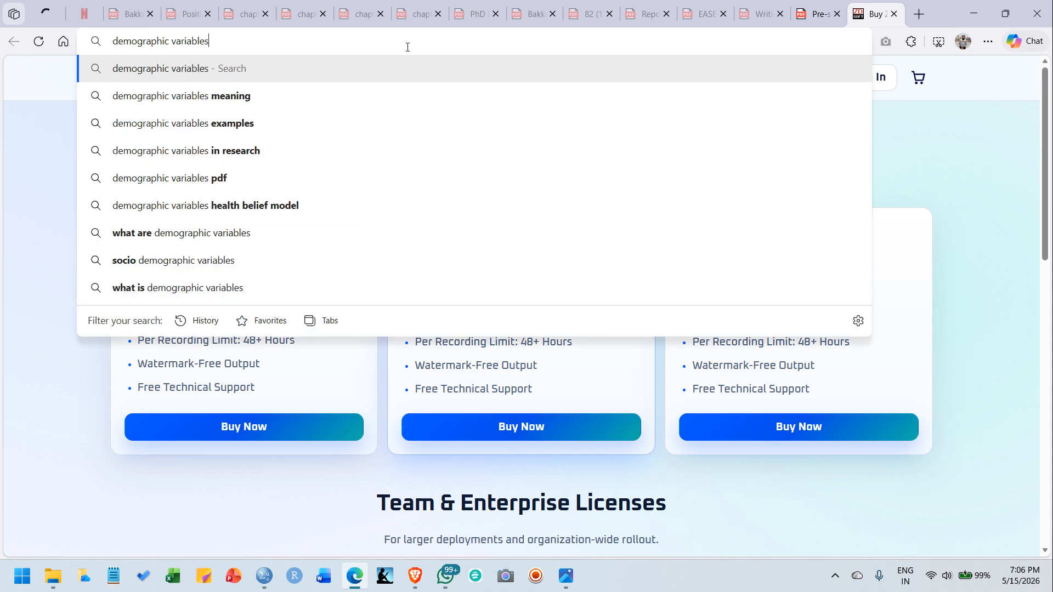
click(358, 94)
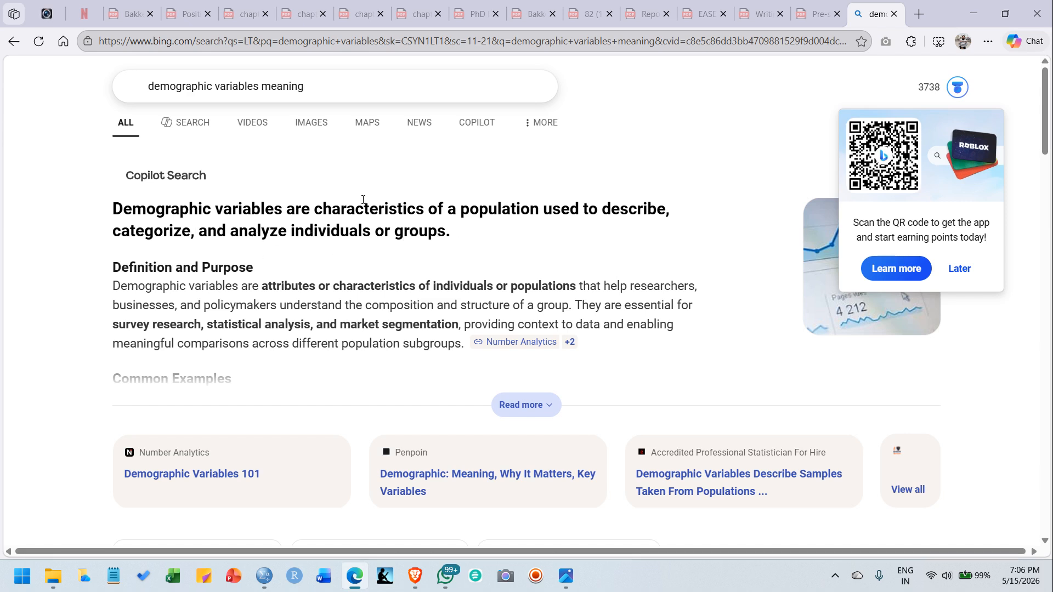
Read the definition of demographic variables, highlighting "describe" and "categorize", look through the search results and minimize the browser
drag(603, 210, 666, 213)
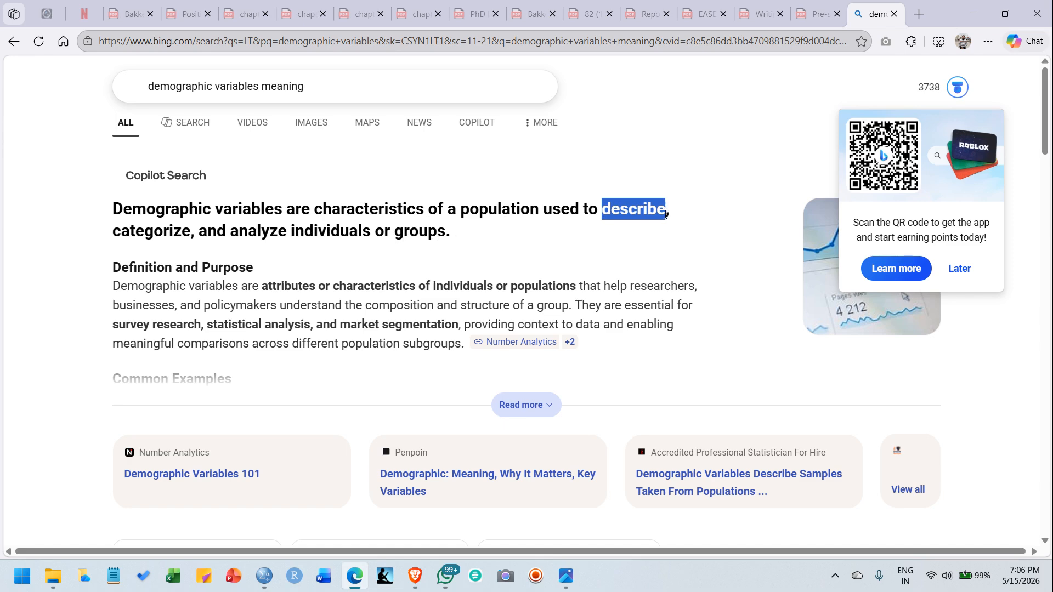
drag(122, 231, 191, 231)
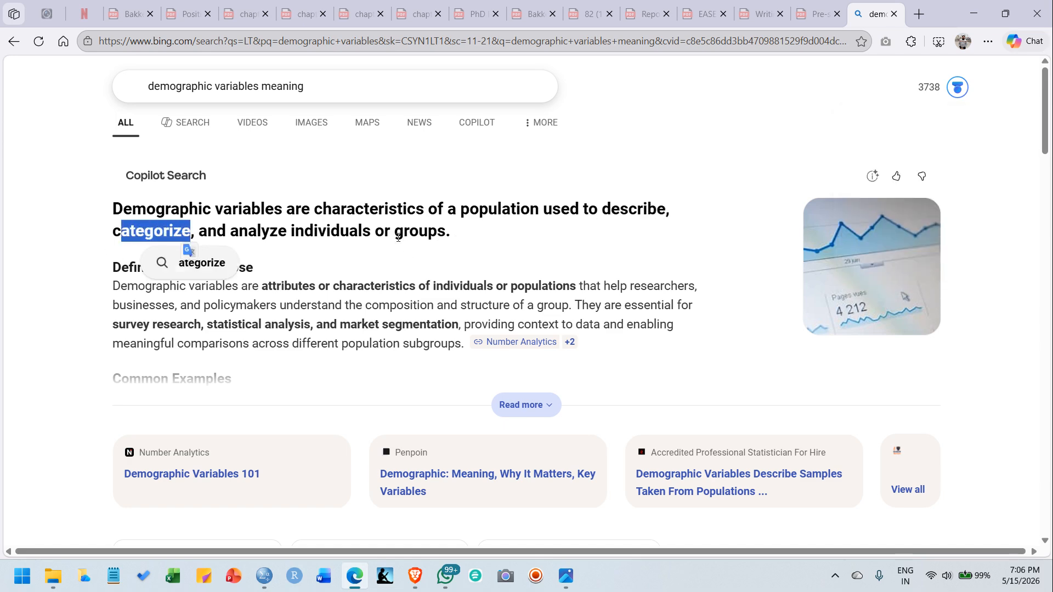
click(502, 228)
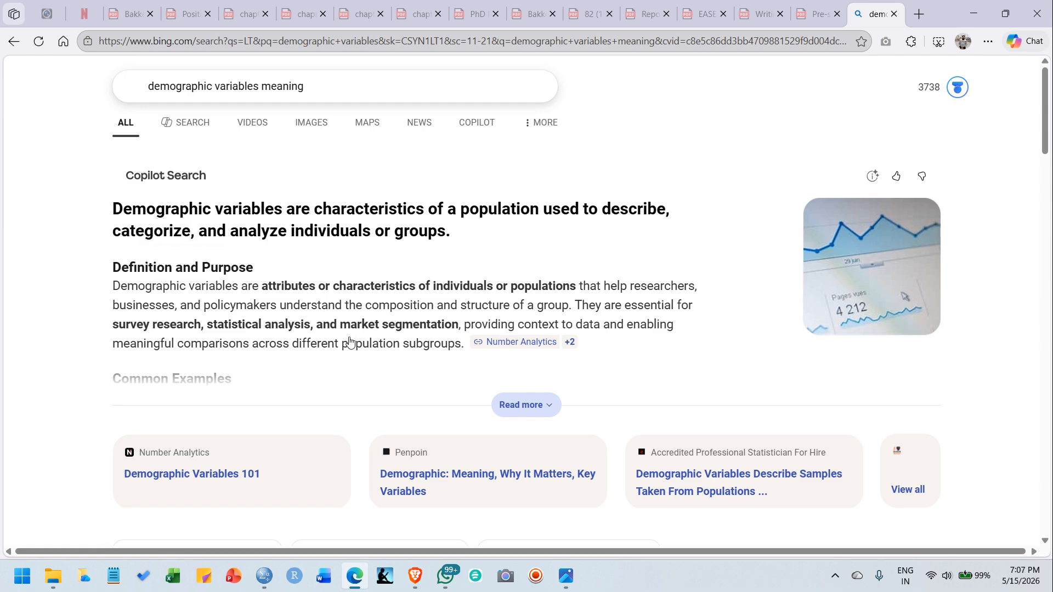
mouse_move(350, 341)
scroll(611, 162, down, 5)
scroll(508, 306, down, 8)
scroll(576, 299, up, 4)
scroll(576, 298, up, 10)
click(975, 13)
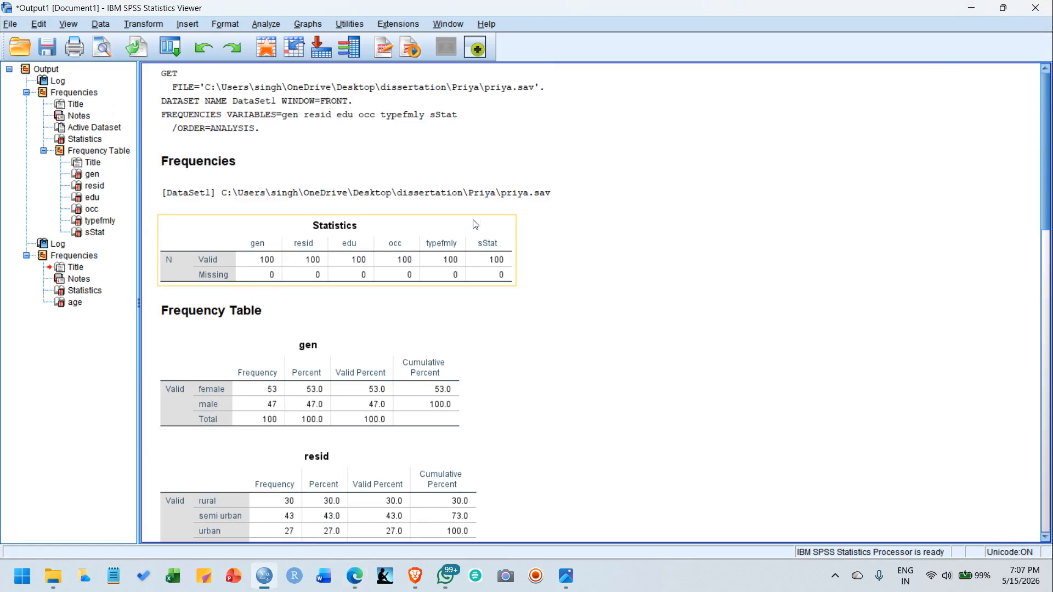
Look through the frequency output from gen to sStat once more and minimize the viewer to return to the dataset
scroll(475, 224, down, 15)
scroll(475, 224, up, 15)
scroll(475, 224, down, 15)
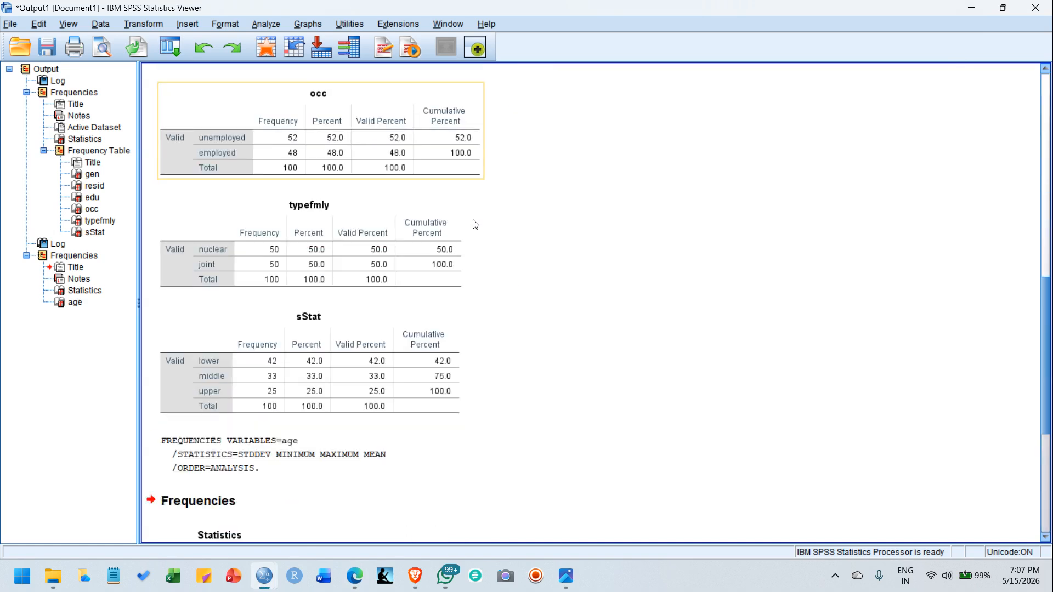
click(971, 8)
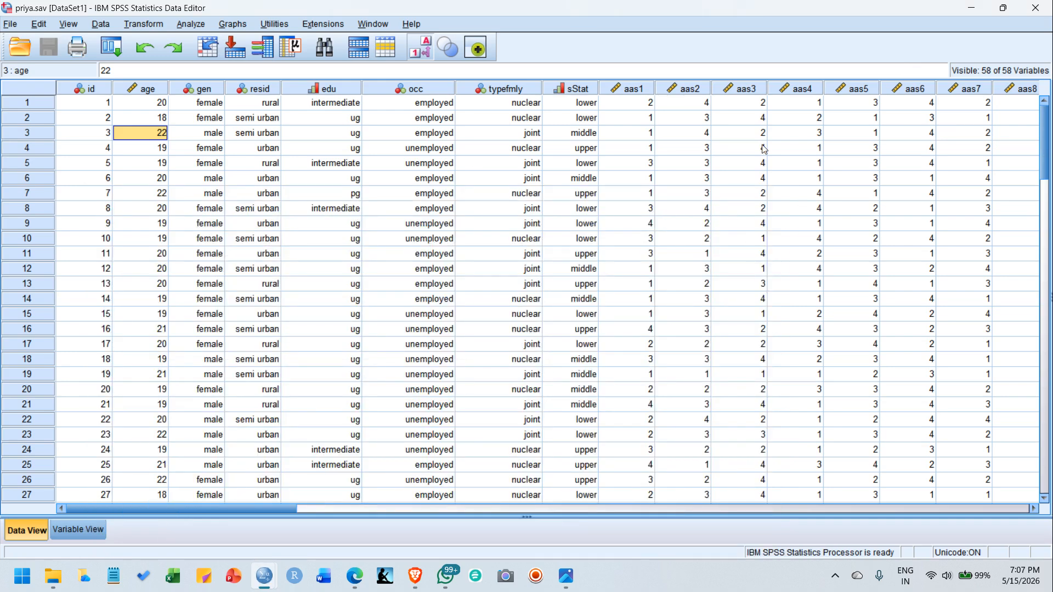
Highlight the score columns from overthinking to aasTotal, highlight vigor to absorption, and select the second case's uwesTotal cell
drag(275, 509, 914, 522)
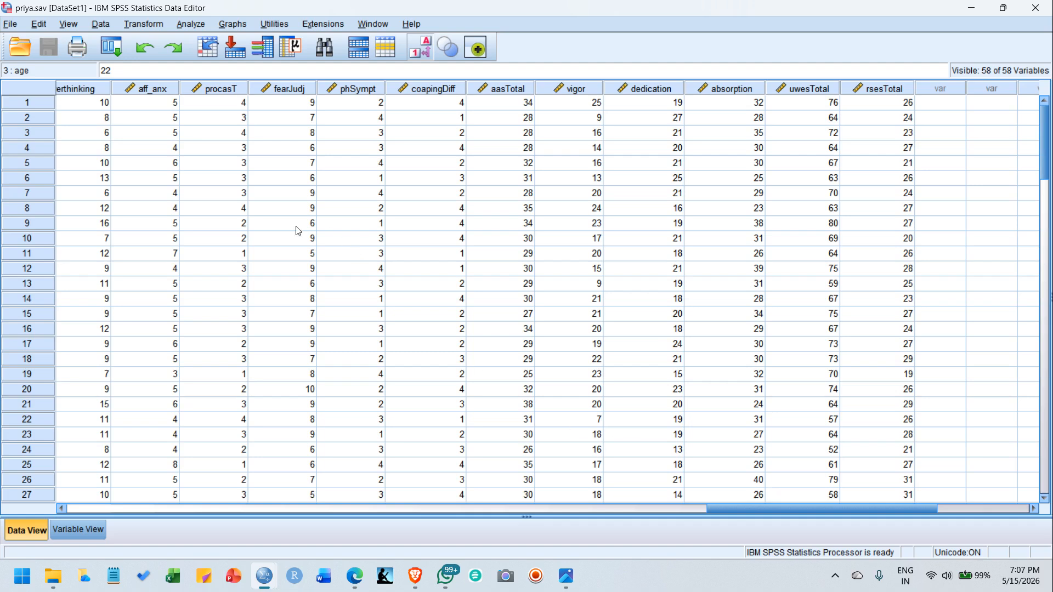
drag(758, 505, 702, 516)
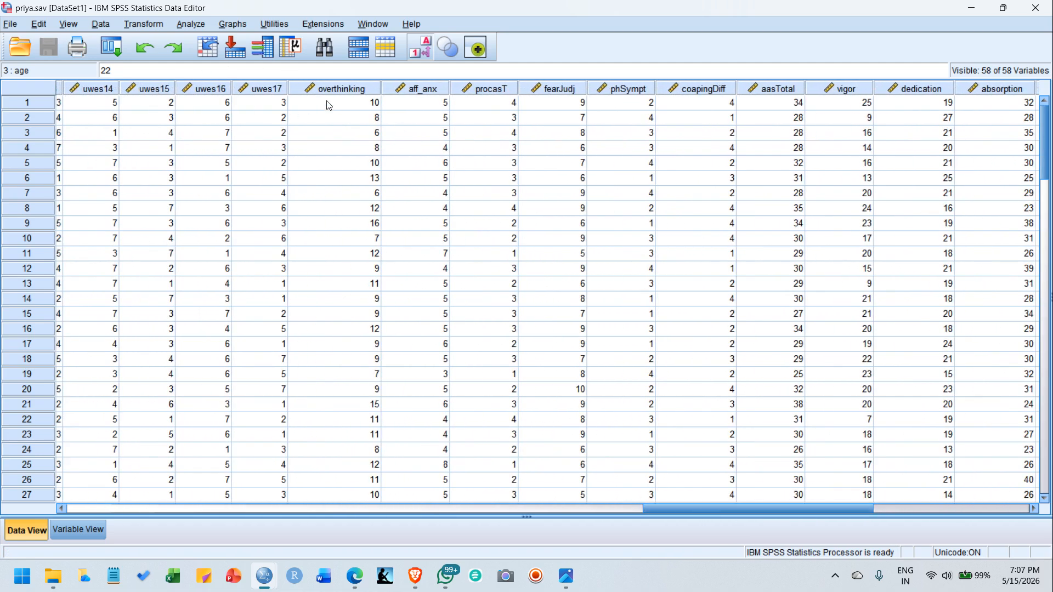
drag(326, 92, 789, 88)
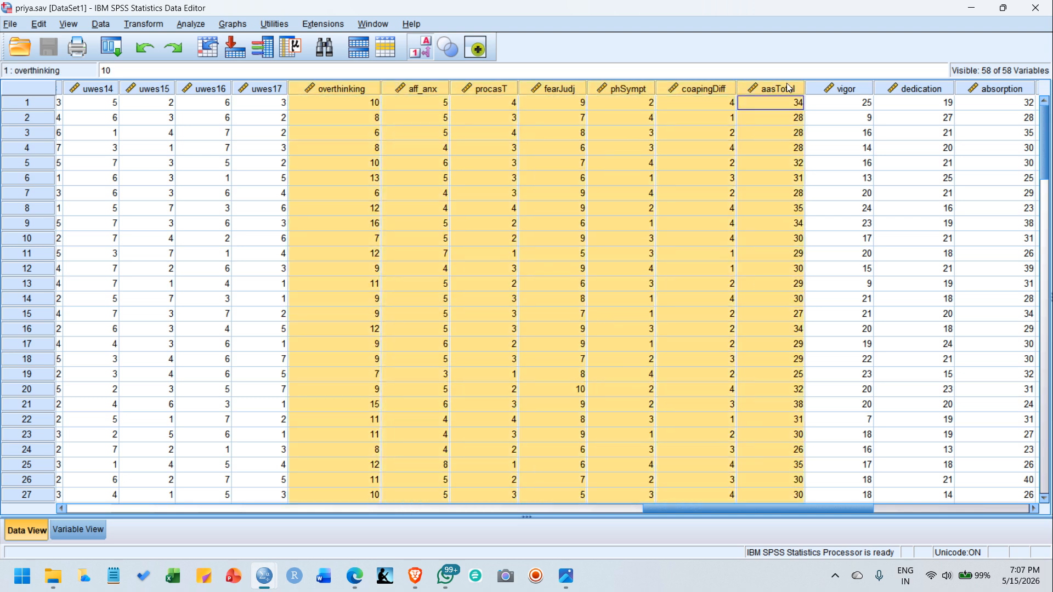
click(851, 90)
drag(852, 91, 929, 110)
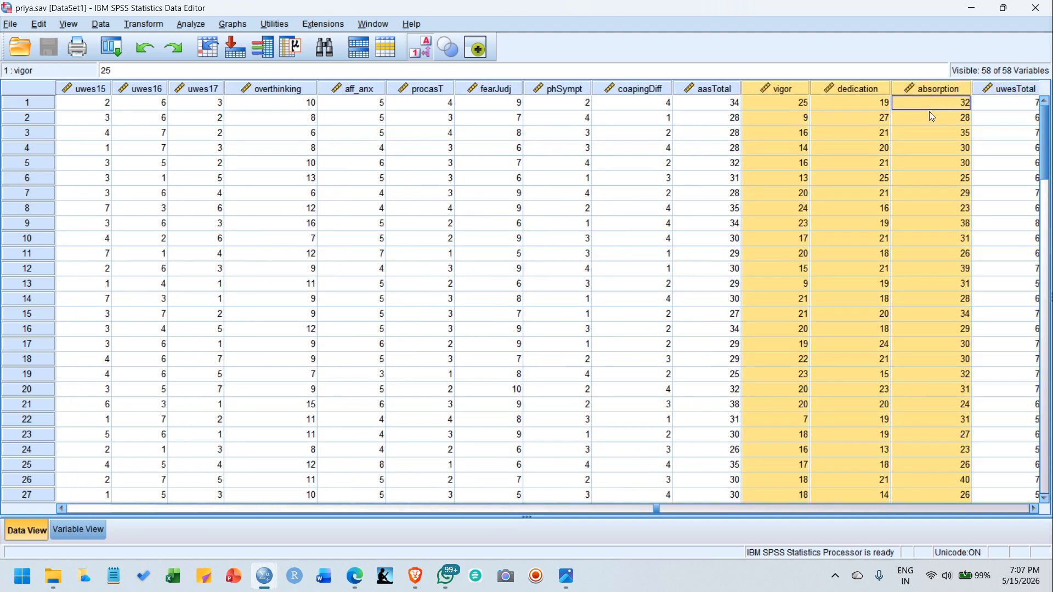
click(1008, 116)
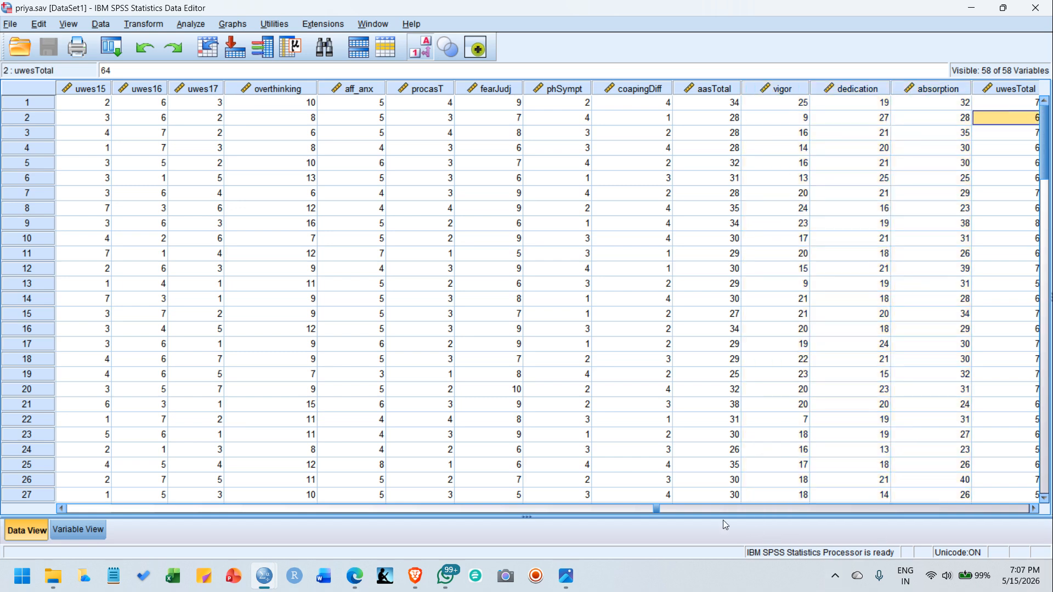
drag(653, 509, 2, 524)
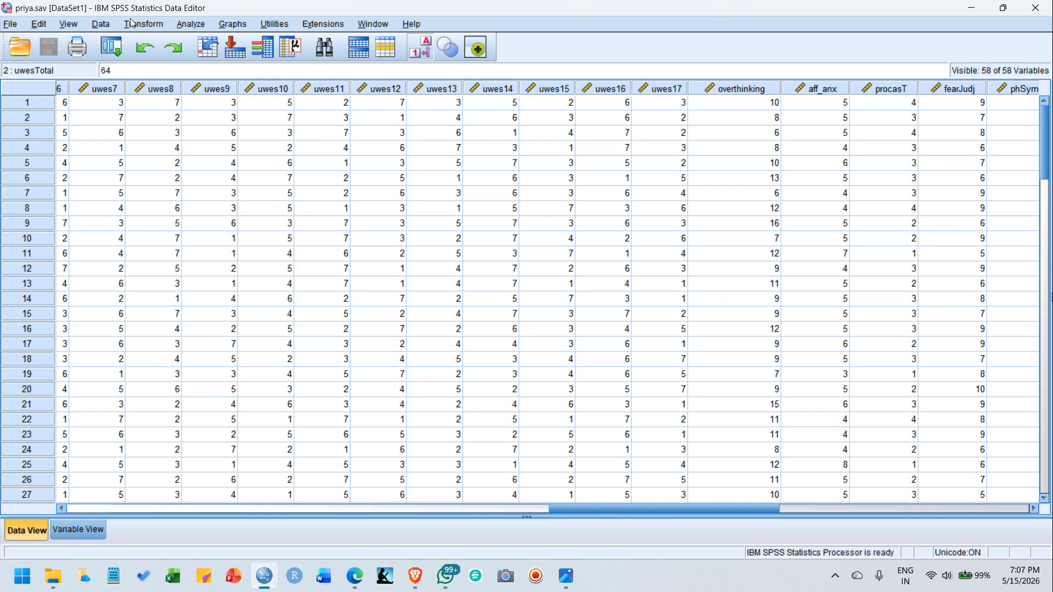
Open the Descriptives analysis, examine its available statistics and display order options, and close it without running
click(187, 24)
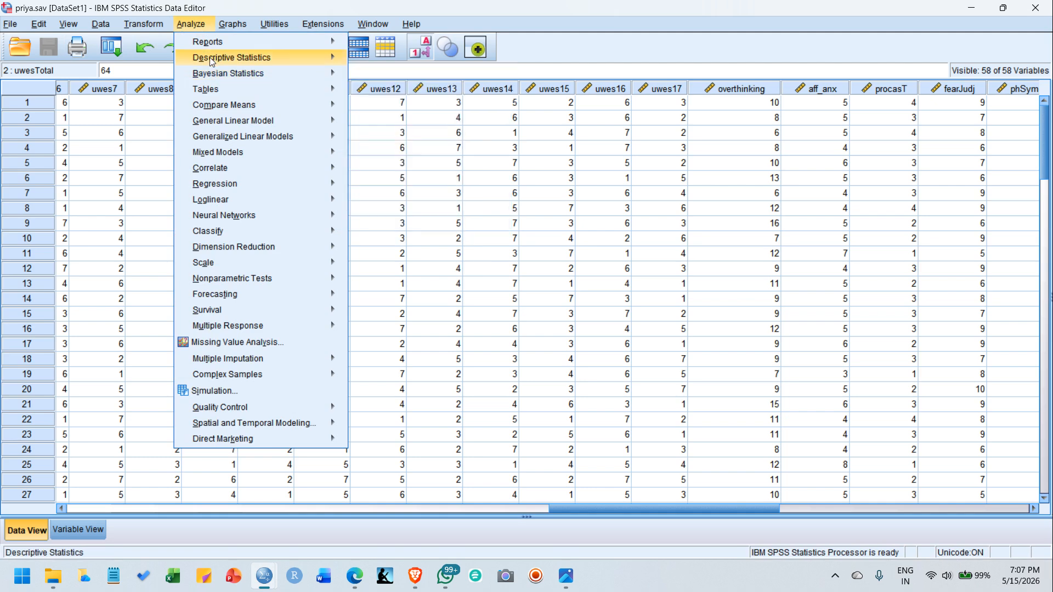
mouse_move(209, 57)
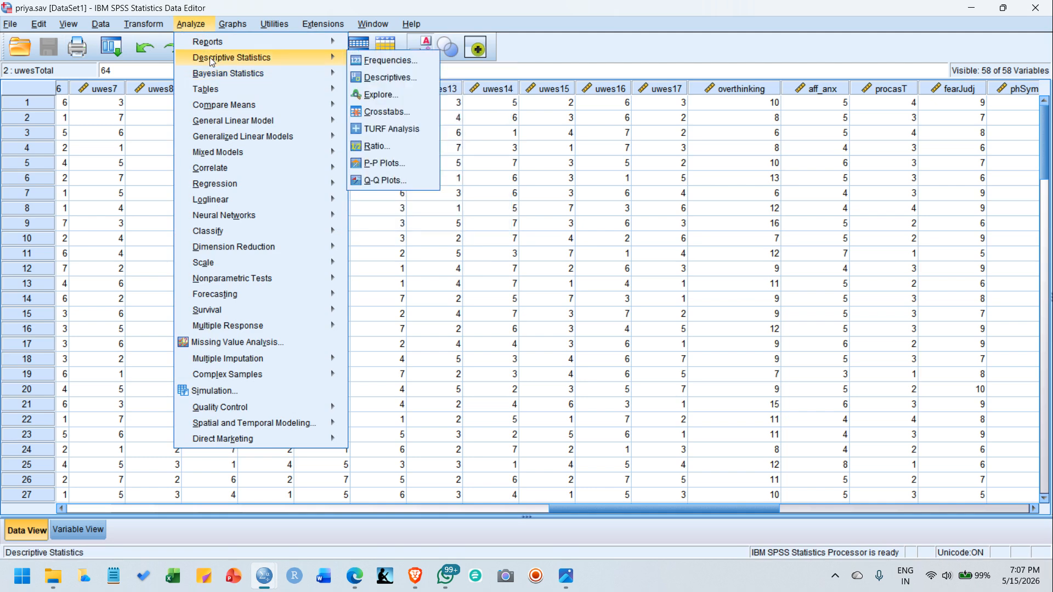
click(417, 77)
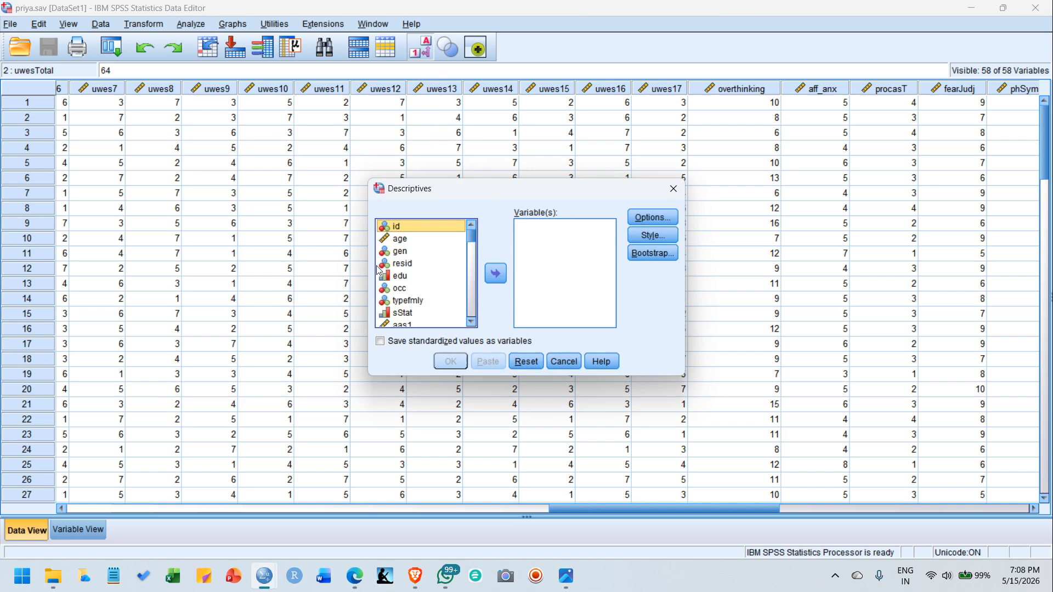
drag(431, 303, 629, 213)
click(653, 217)
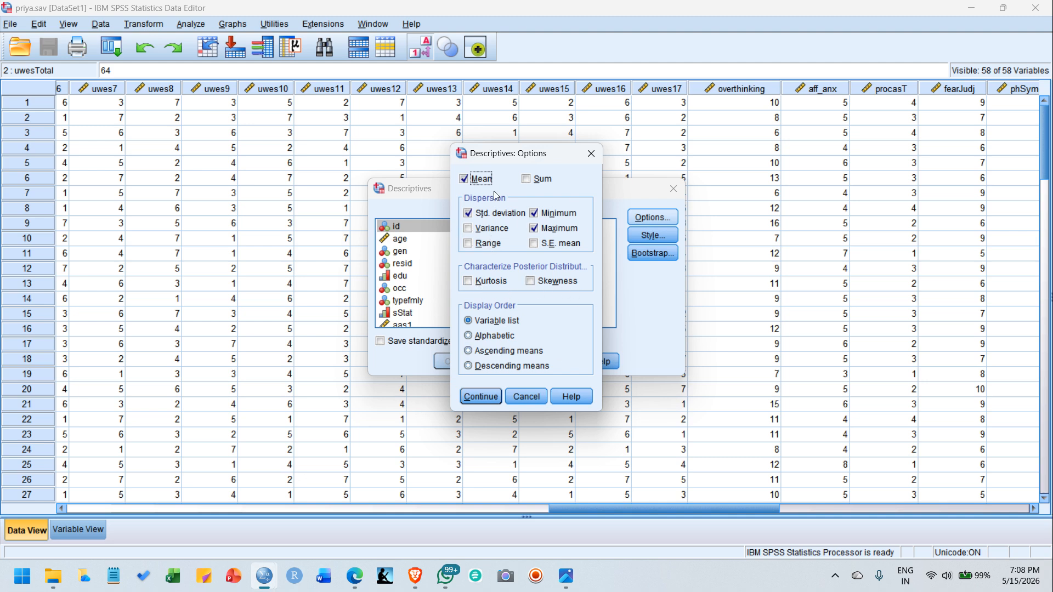
click(592, 154)
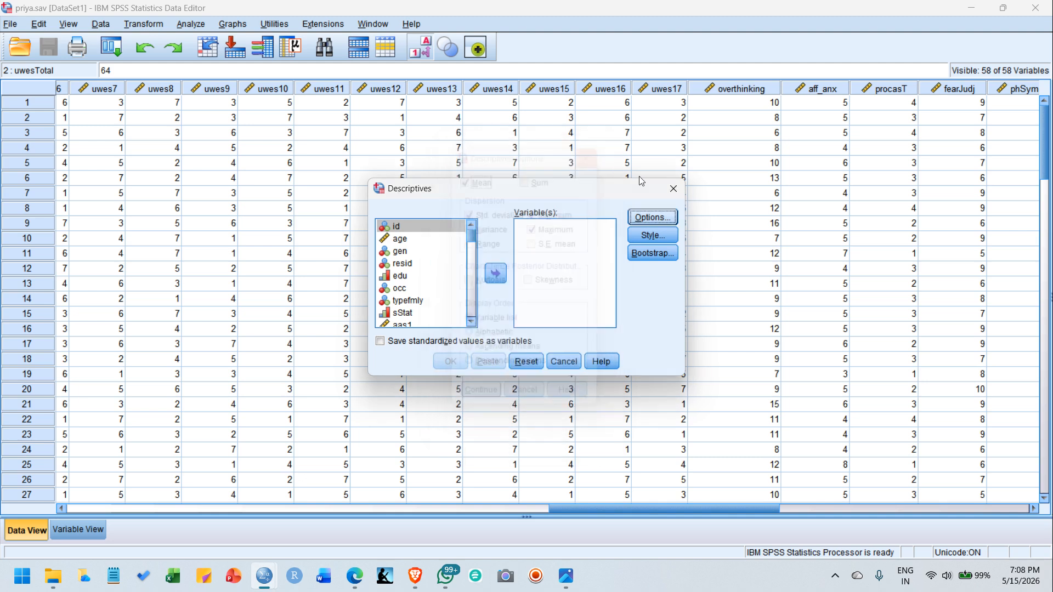
click(664, 220)
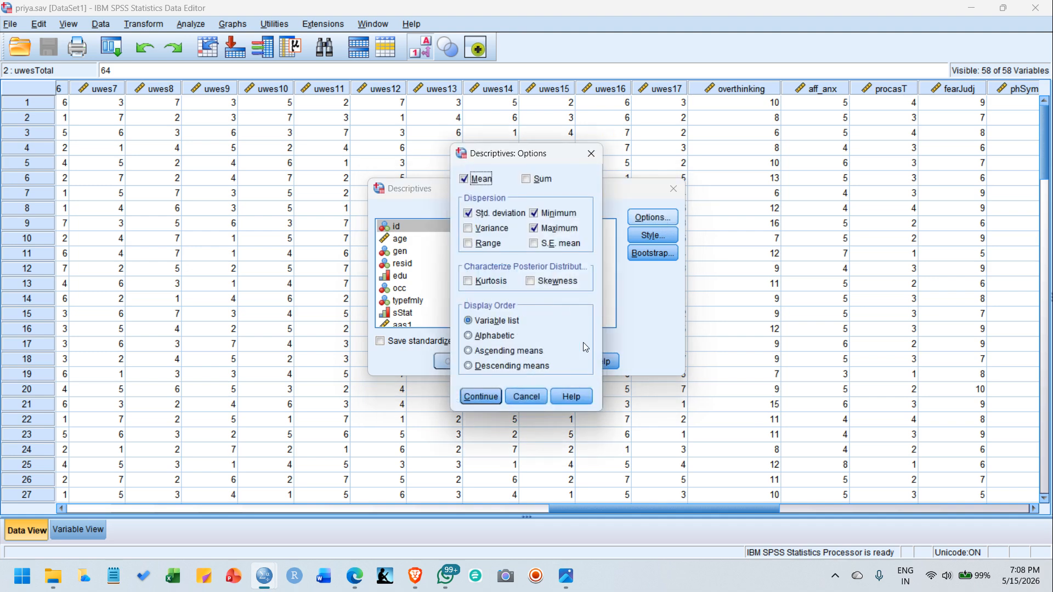
click(526, 396)
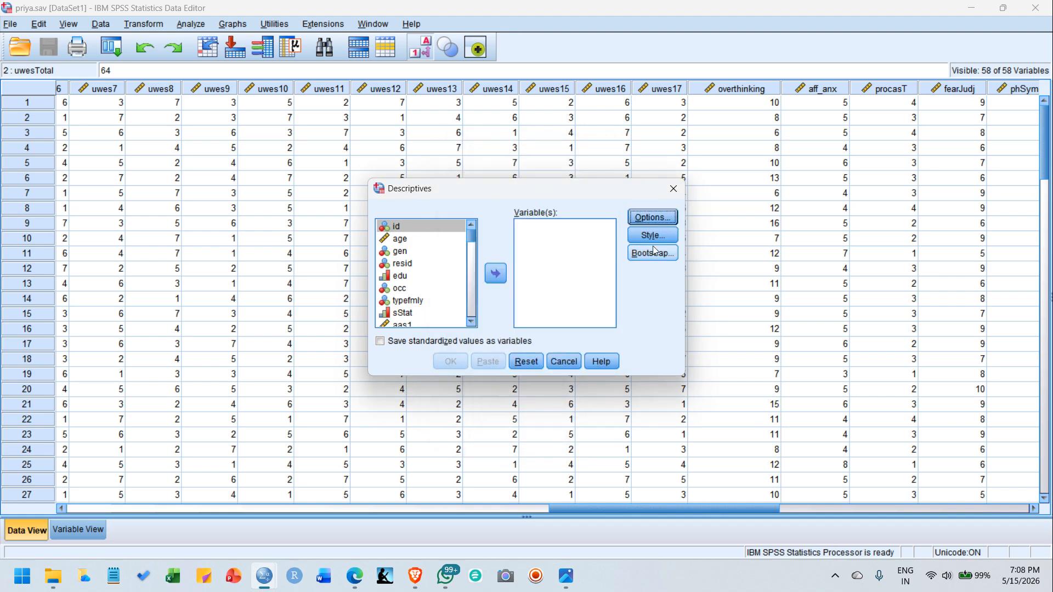
click(673, 189)
Open the Explore analysis under Descriptive Statistics to view its settings, and close it without running
click(199, 23)
mouse_move(294, 59)
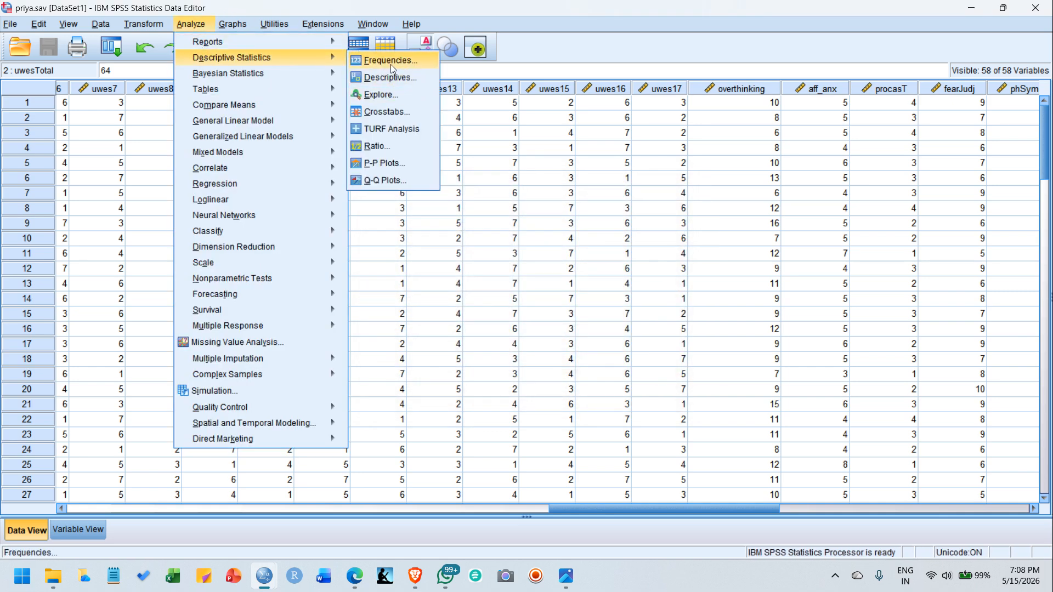
click(394, 97)
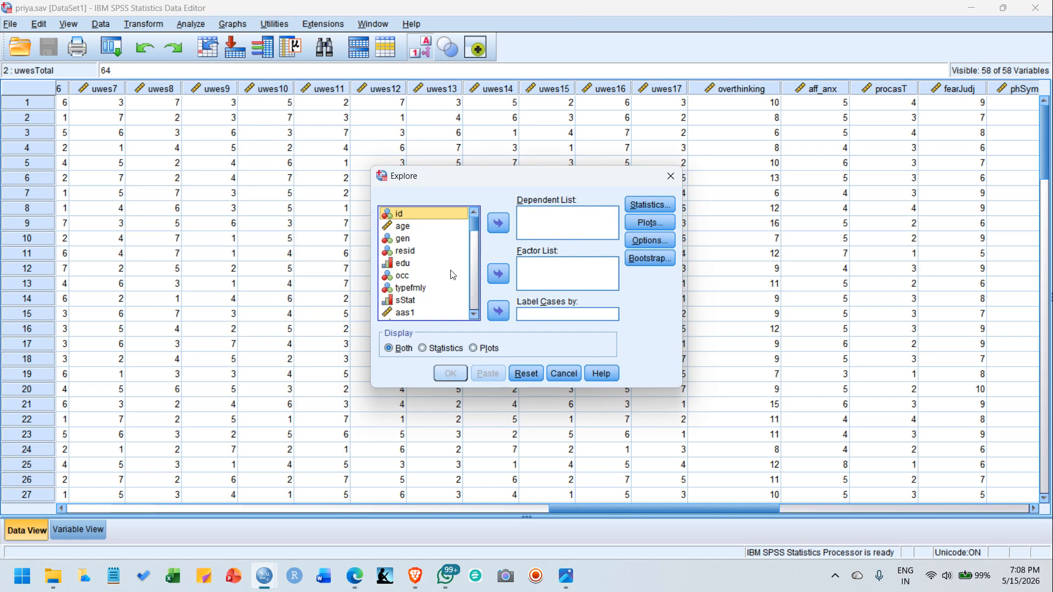
click(670, 176)
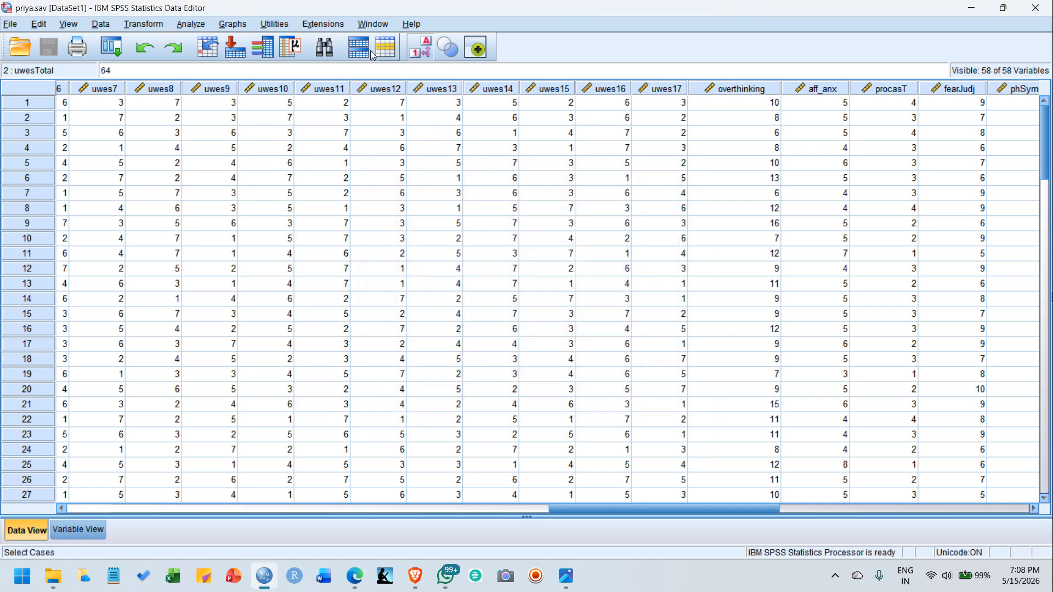
Open the Frequencies analysis for the dataset and remove age from the analysis variables
click(191, 24)
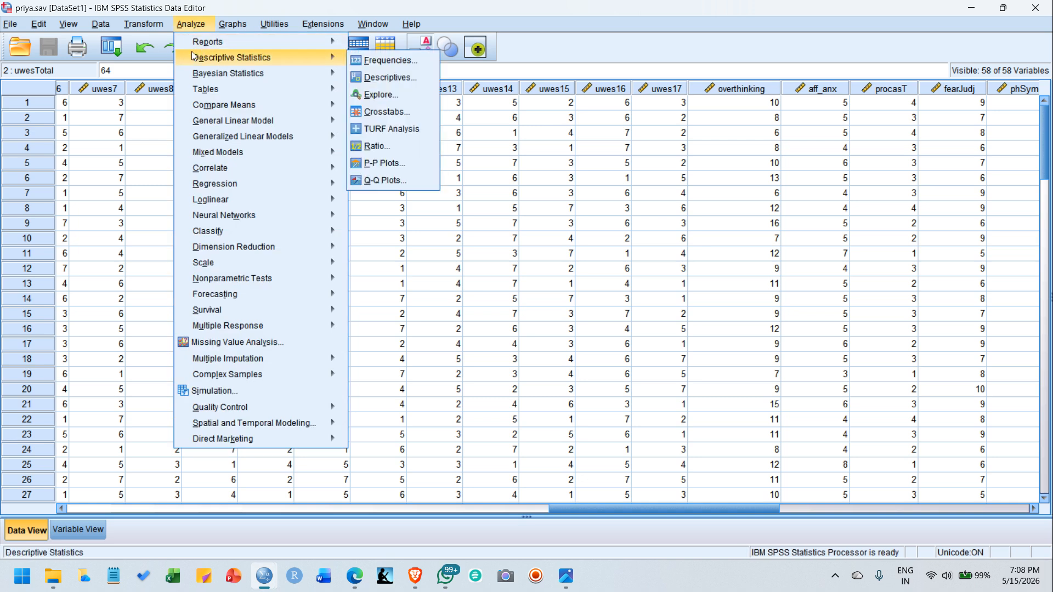
click(413, 59)
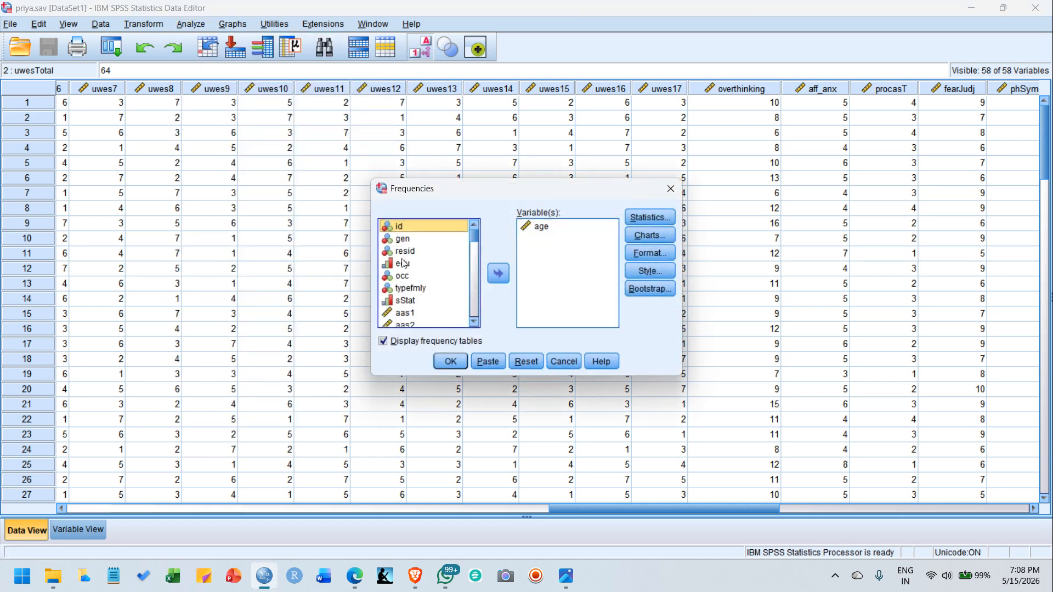
click(542, 227)
click(486, 263)
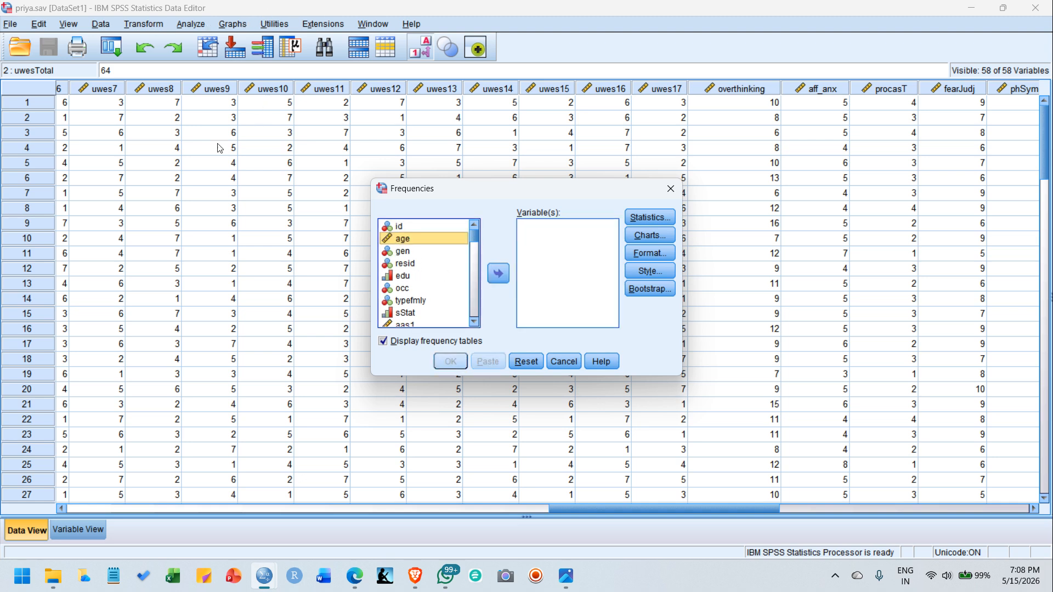
Add all the score variables from overthinking through rsesTotal to the Frequencies analysis
scroll(430, 280, down, 15)
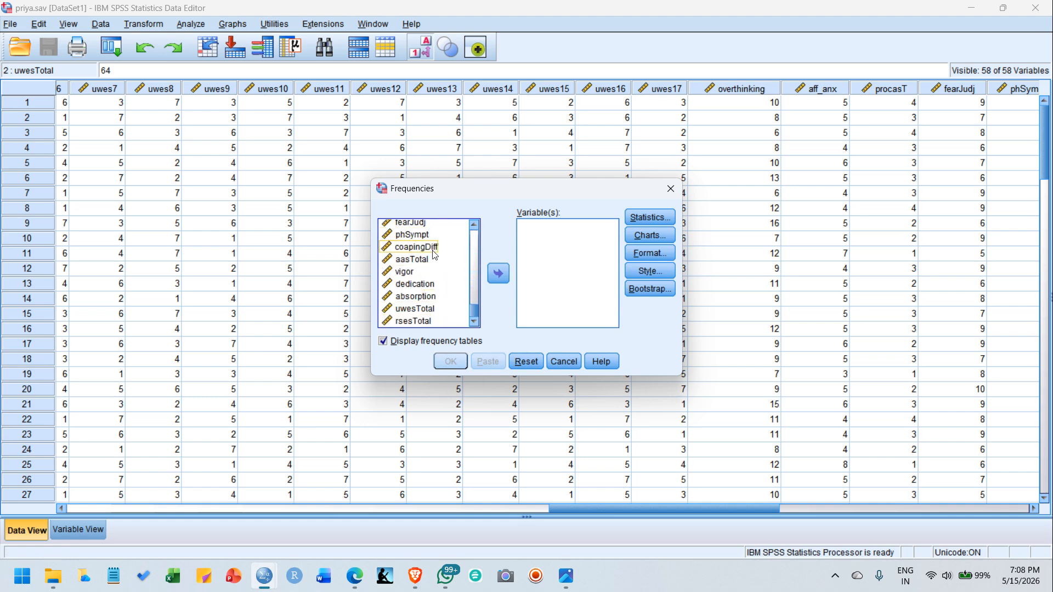
scroll(427, 268, up, 1)
scroll(425, 267, up, 2)
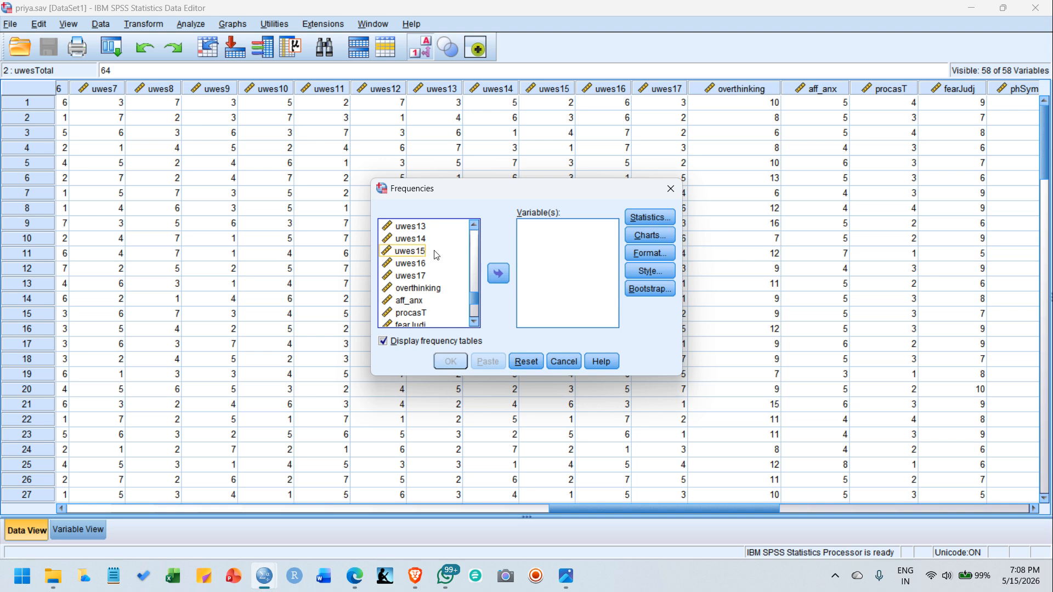
scroll(442, 301, down, 1)
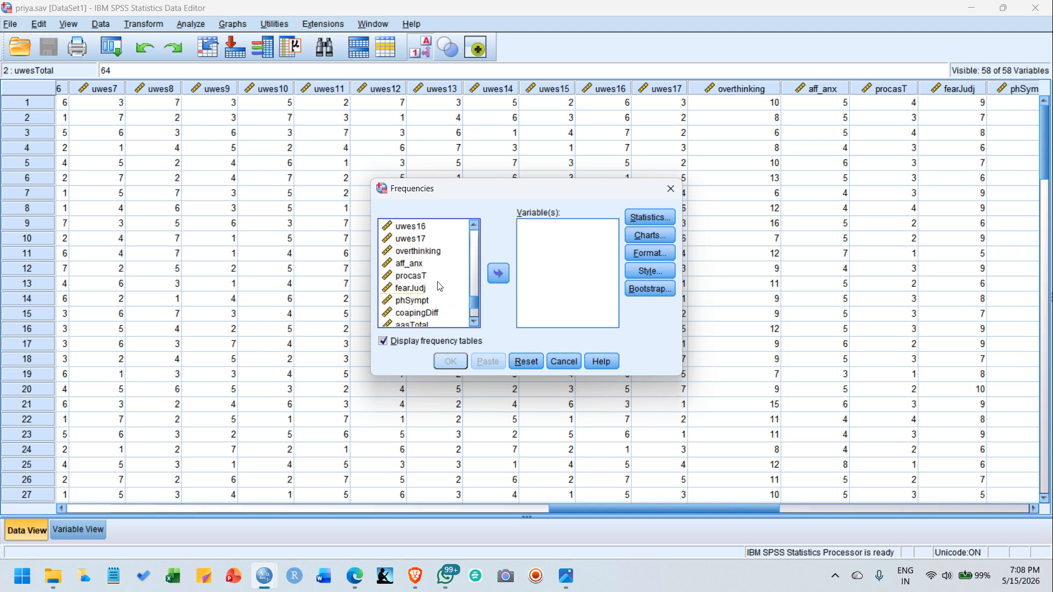
click(431, 254)
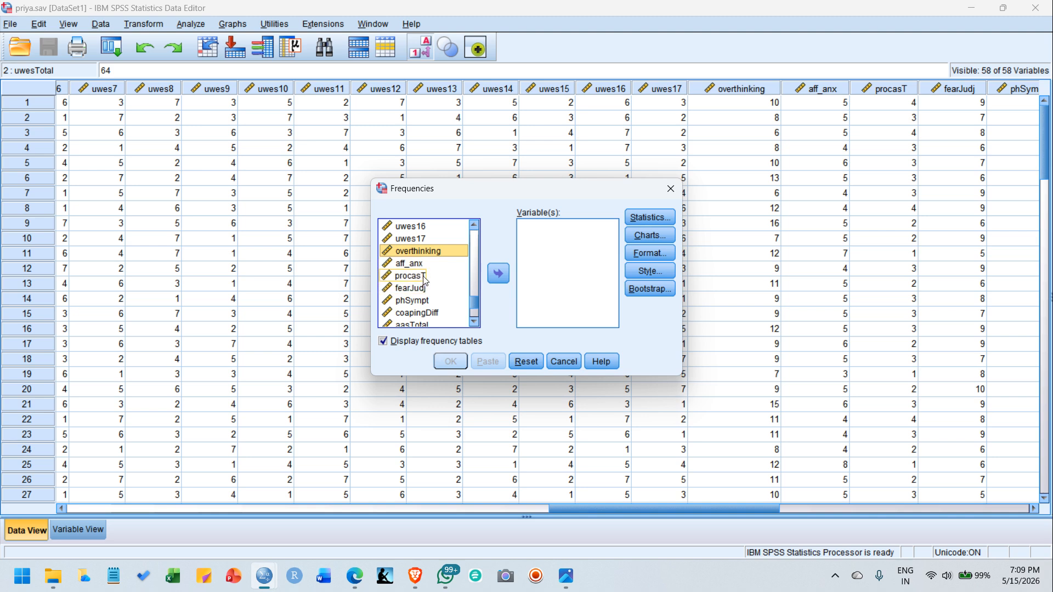
scroll(426, 306, down, 2)
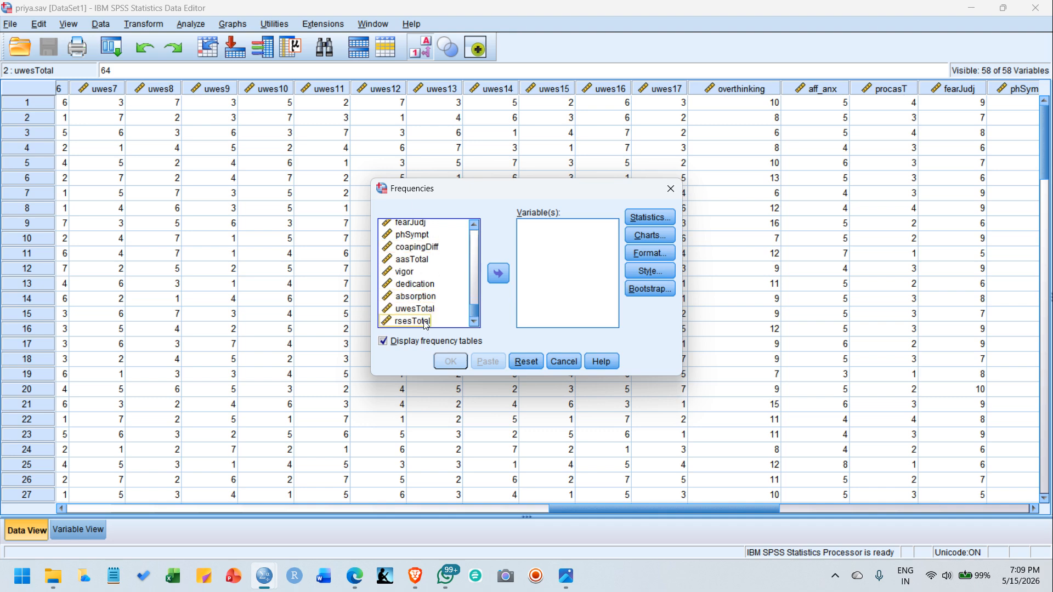
scroll(431, 296, up, 2)
scroll(435, 269, down, 2)
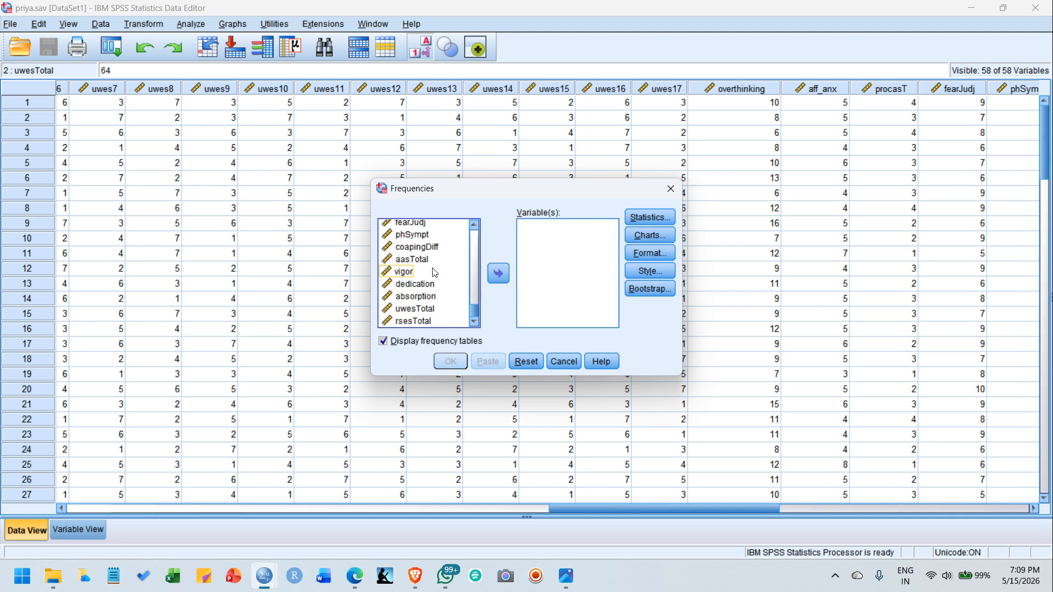
shift+click(432, 322)
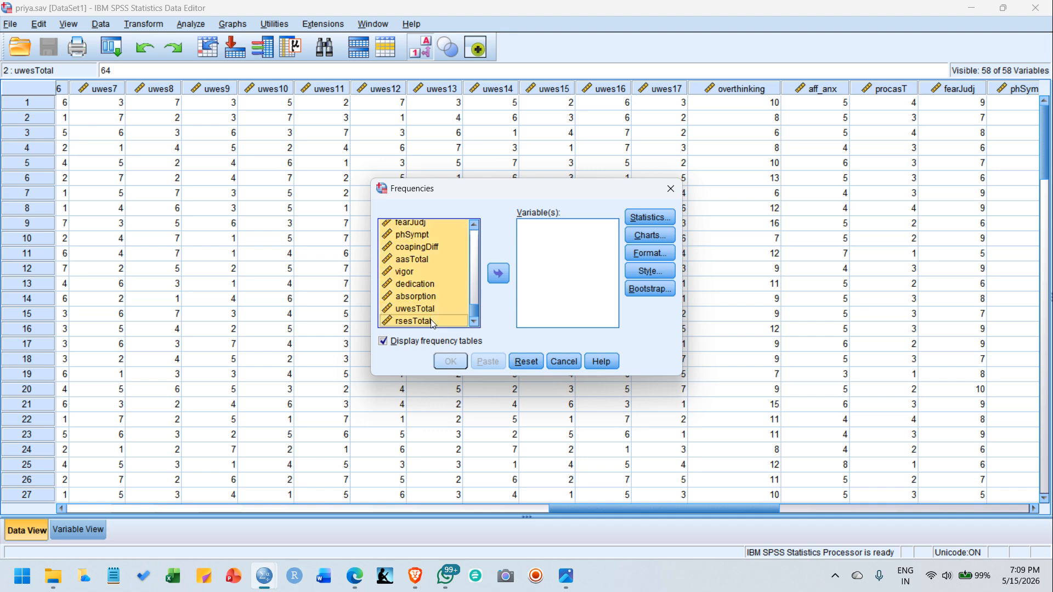
click(499, 273)
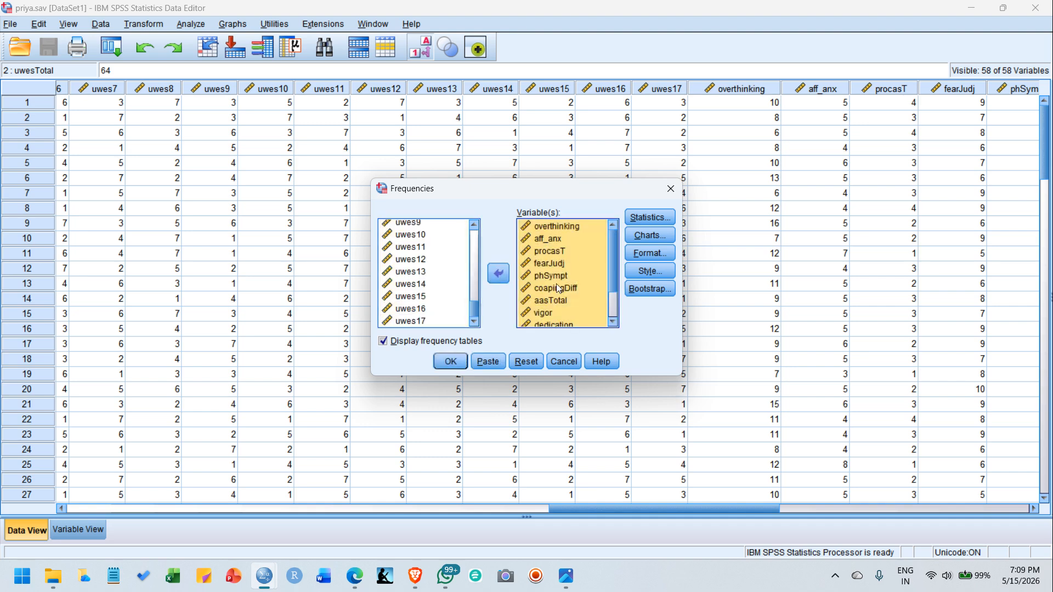
Add skewness and kurtosis to the Frequencies statistics, keeping mean, standard deviation, minimum and maximum selected
click(649, 218)
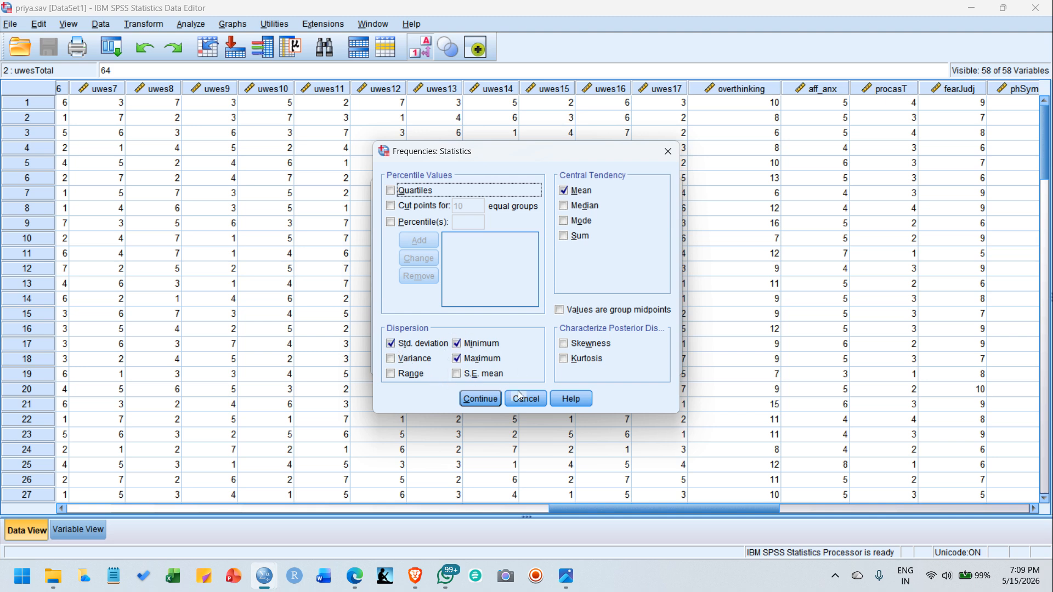
click(584, 351)
click(581, 345)
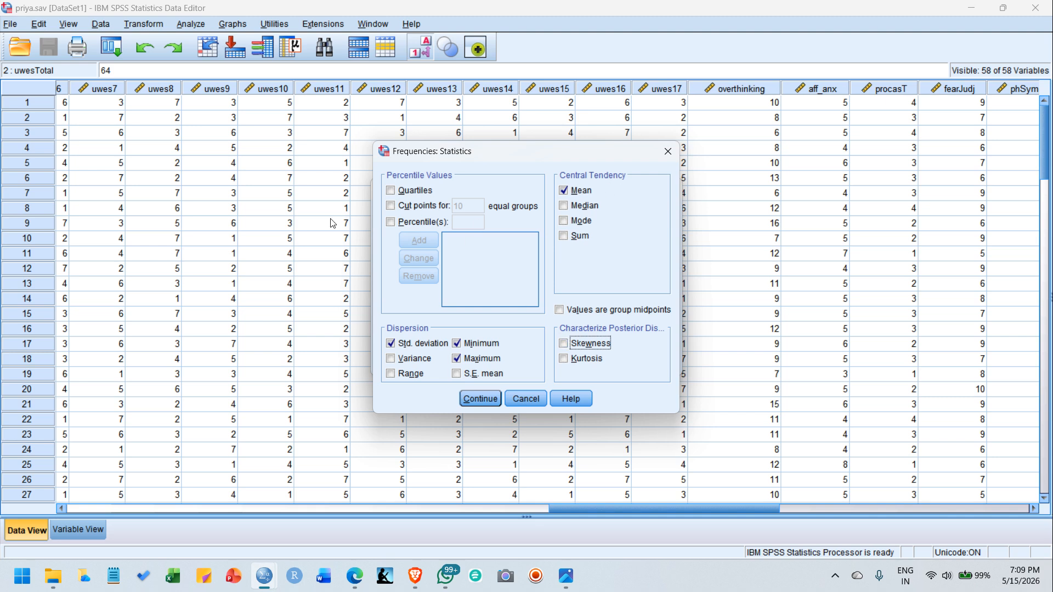
click(578, 343)
click(575, 358)
click(480, 400)
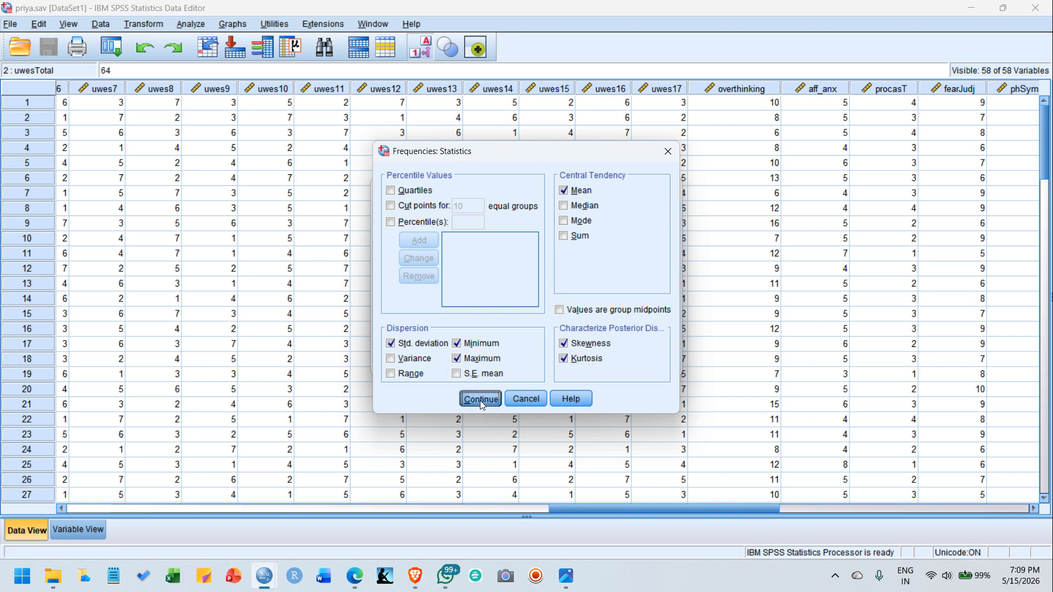
Leave the chart type at None, run the Frequencies analysis on the scores, and maximize the output viewer
click(662, 238)
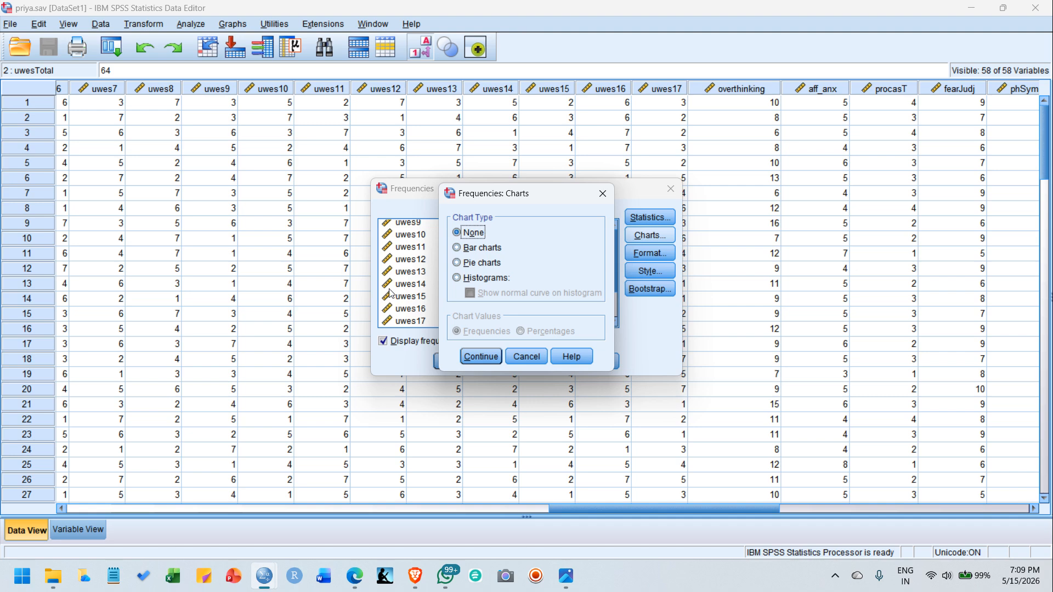
click(526, 358)
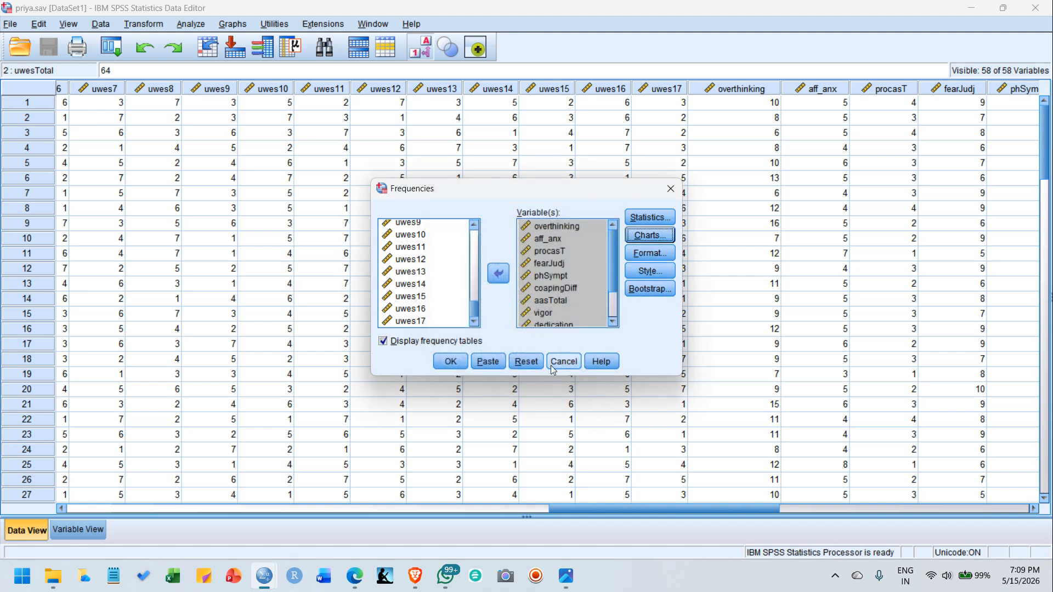
click(452, 362)
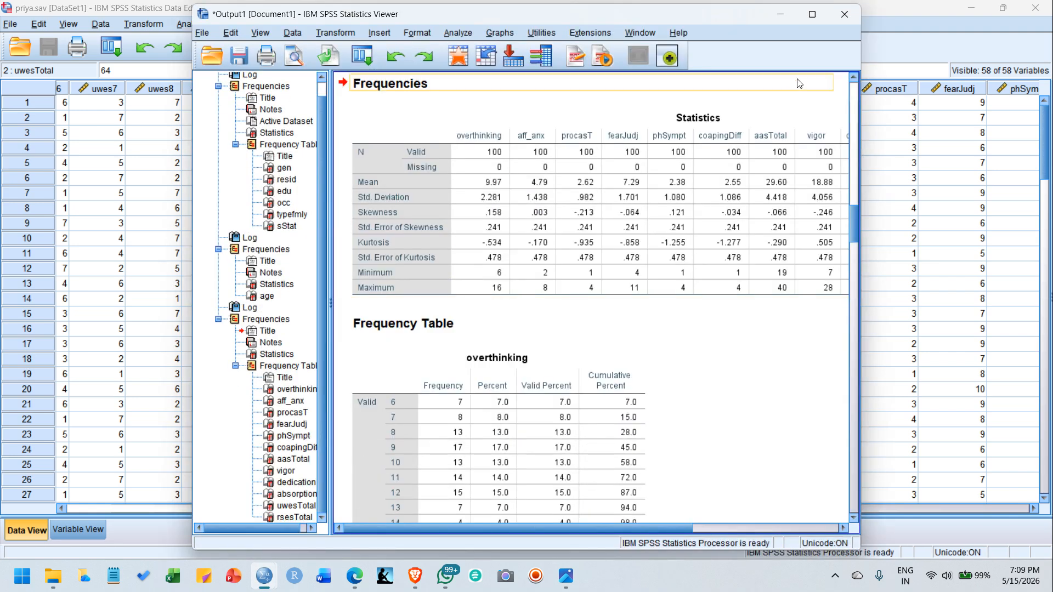
click(812, 15)
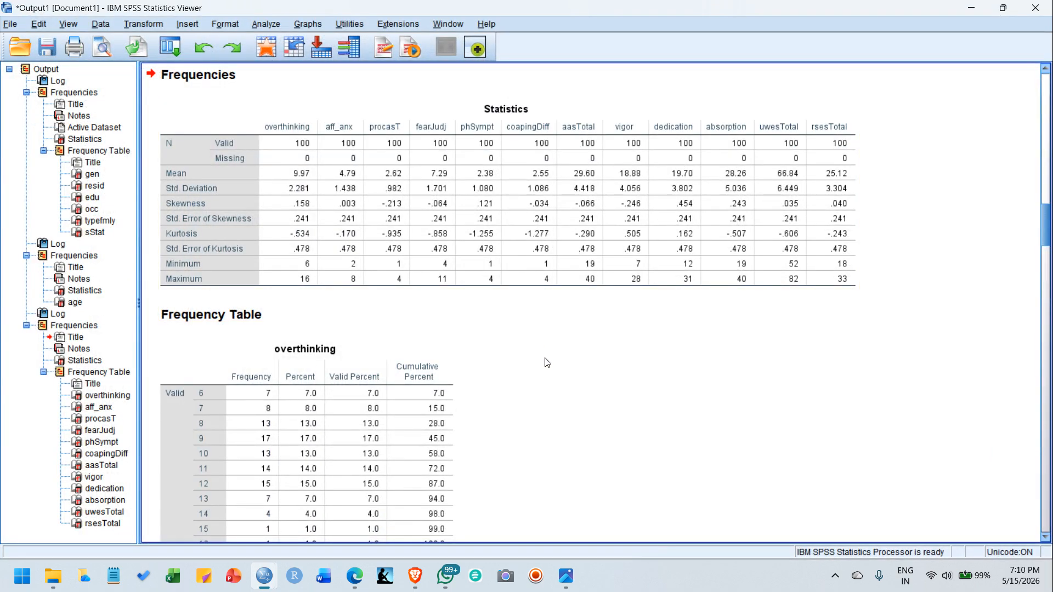
Examine the Statistics table for the scores, including mean, standard deviation, skewness, kurtosis, minimum and maximum
scroll(533, 354, up, 3)
scroll(533, 353, up, 3)
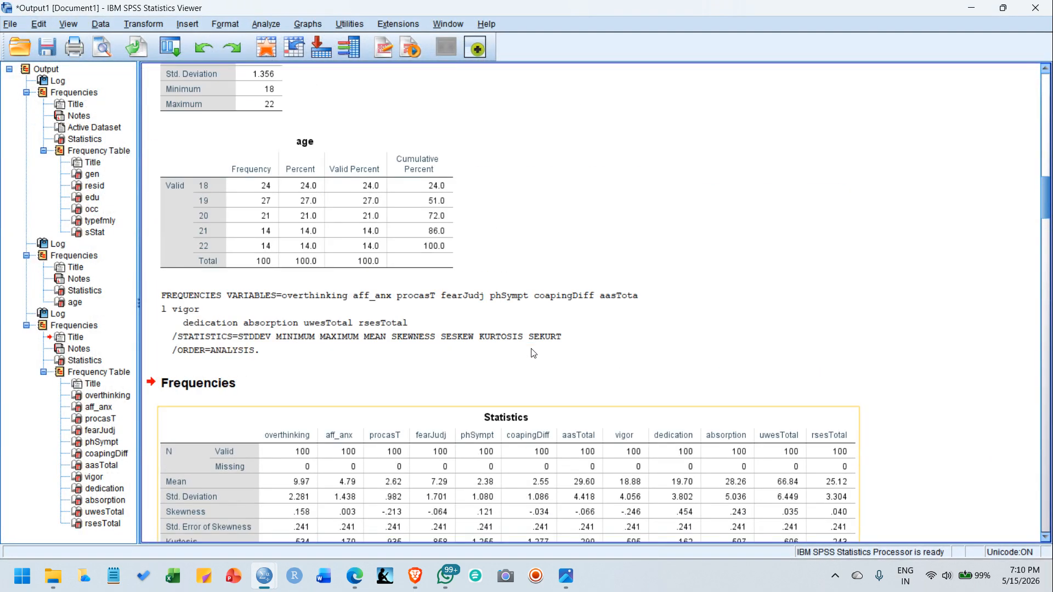
scroll(532, 353, down, 2)
scroll(532, 353, up, 1)
scroll(532, 353, down, 3)
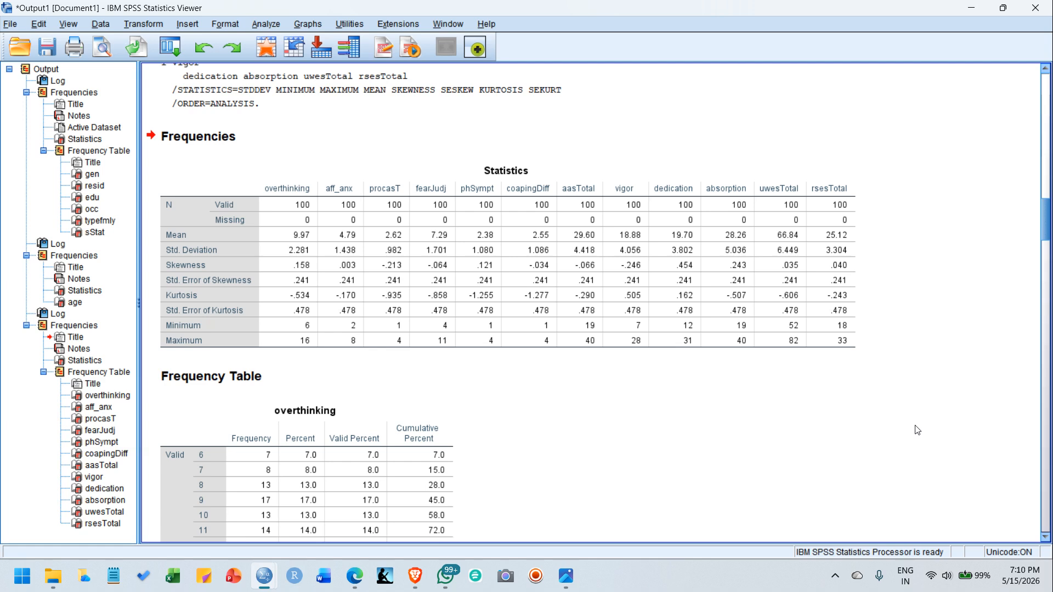
click(202, 231)
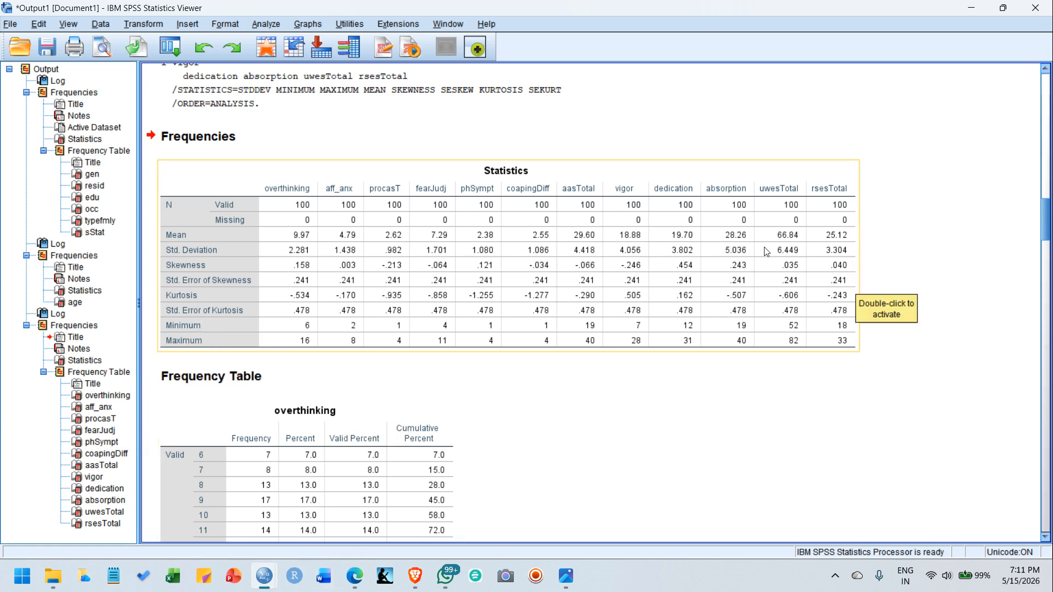
Look through the frequency tables of the individual scores and return to the combined Statistics table
scroll(722, 327, down, 3)
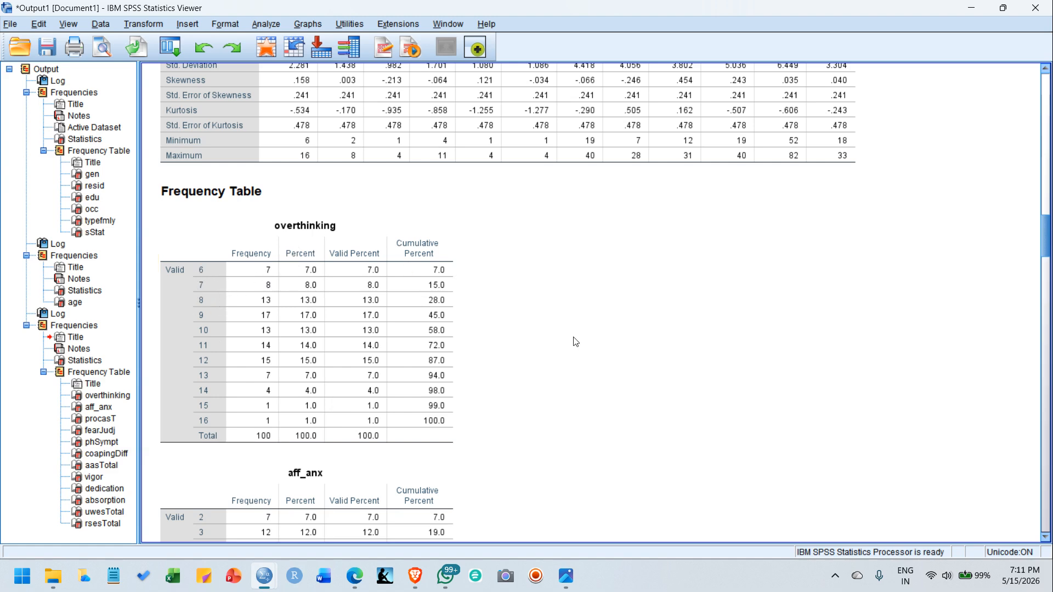
scroll(597, 349, down, 15)
scroll(597, 349, down, 20)
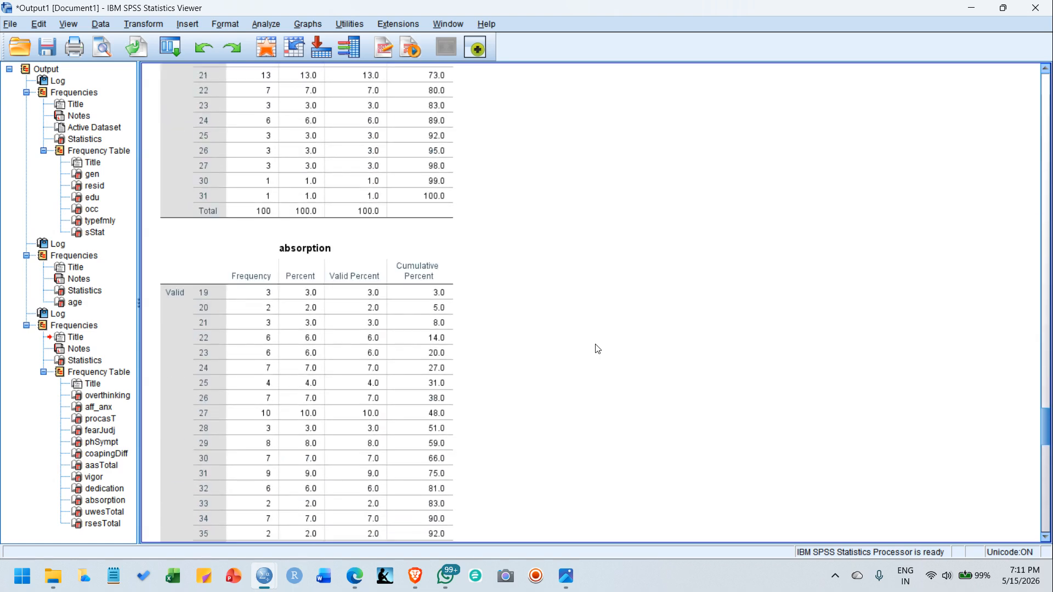
scroll(598, 348, up, 20)
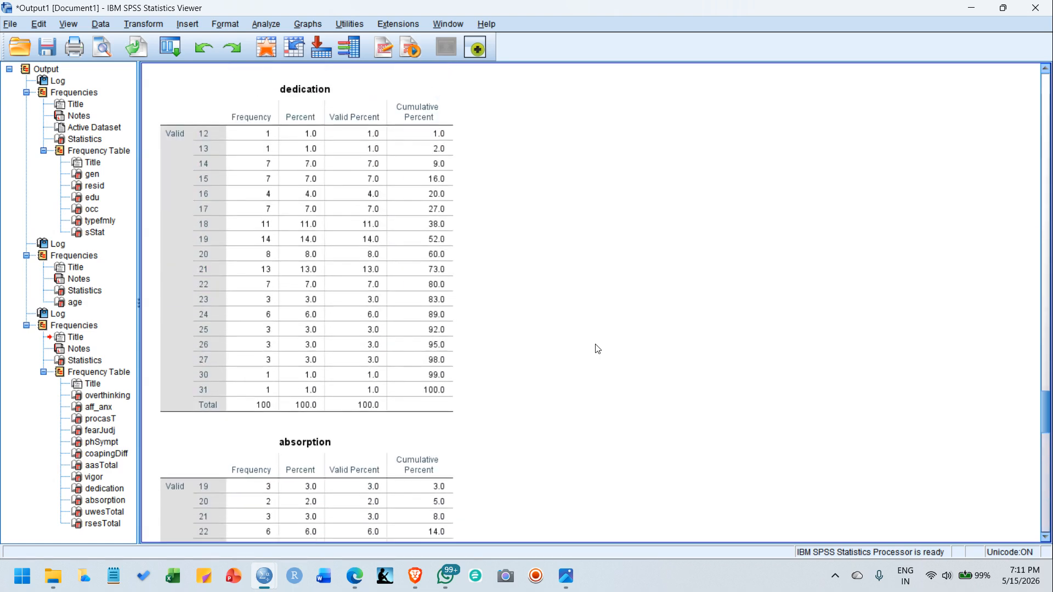
scroll(595, 348, up, 20)
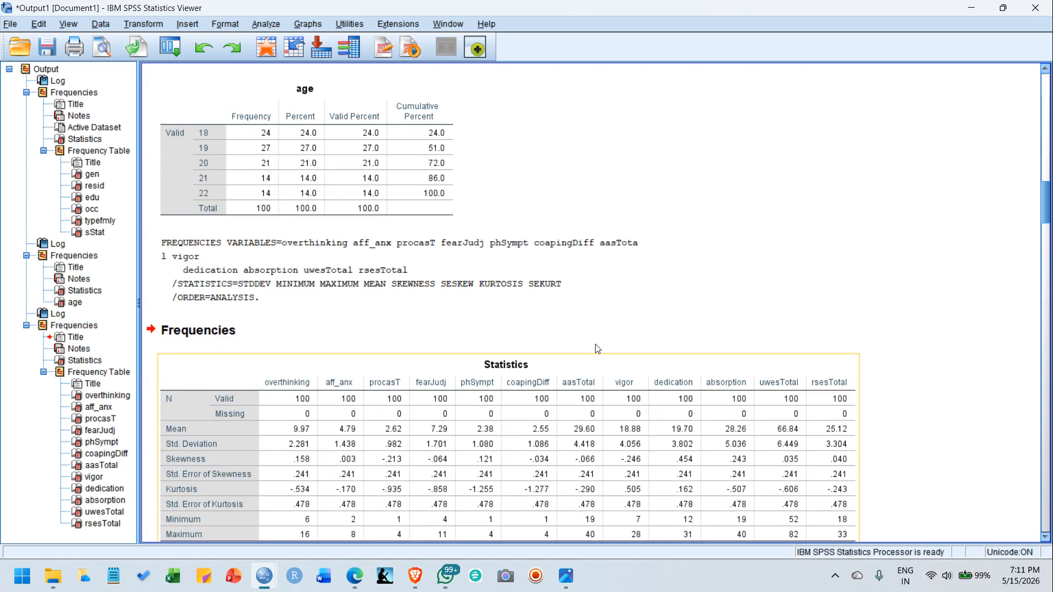
scroll(157, 428, down, 2)
click(162, 418)
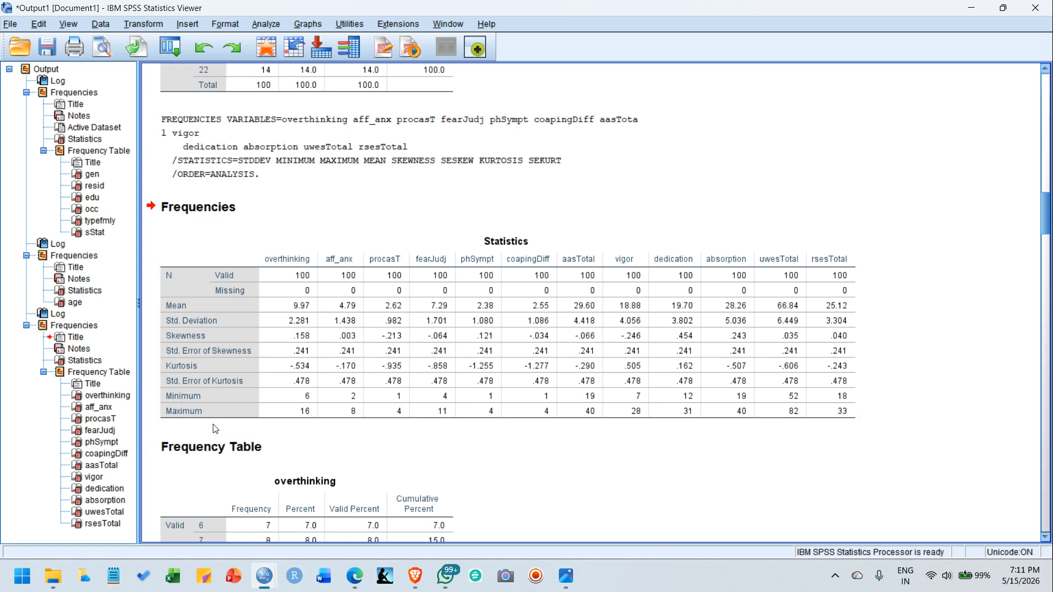
scroll(329, 384, down, 3)
click(396, 364)
scroll(380, 382, up, 4)
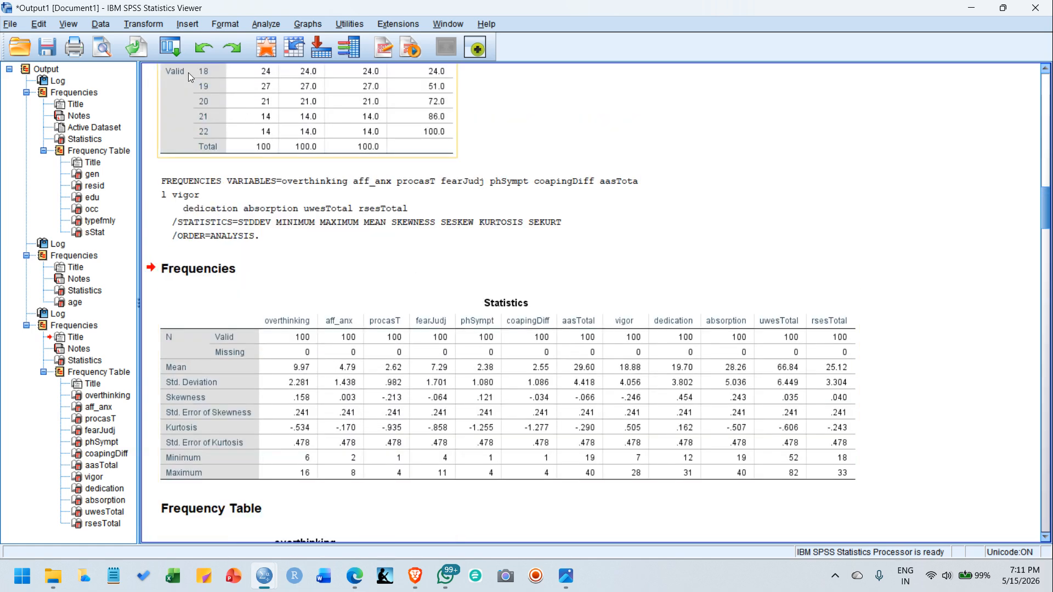
Open the Descriptives analysis and add the score variables from overthinking through rsesTotal
click(257, 27)
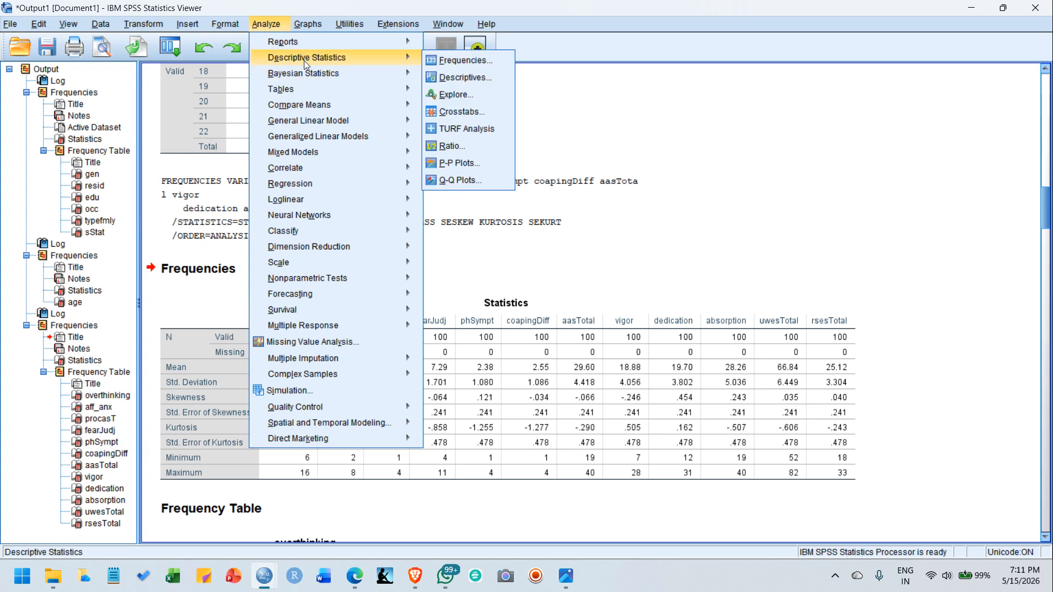
mouse_move(371, 58)
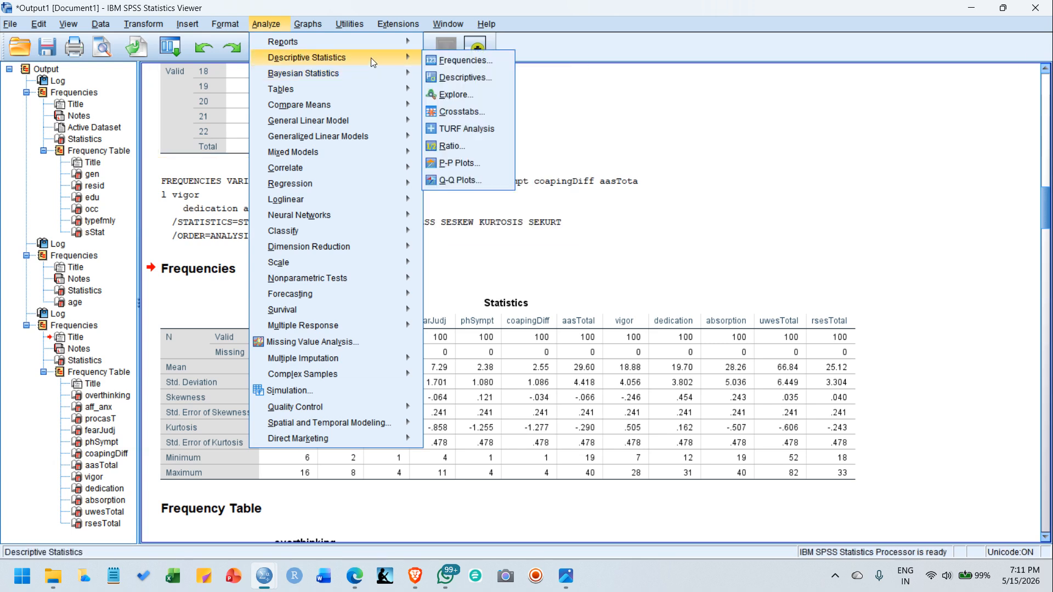
click(483, 78)
scroll(448, 248, down, 10)
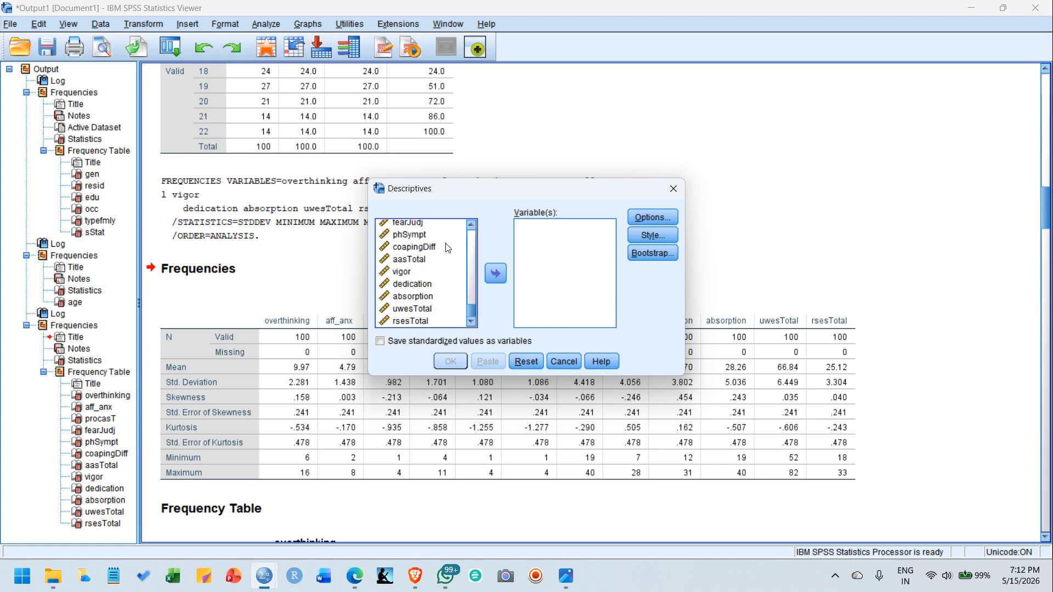
scroll(449, 248, up, 2)
click(420, 252)
scroll(419, 255, down, 2)
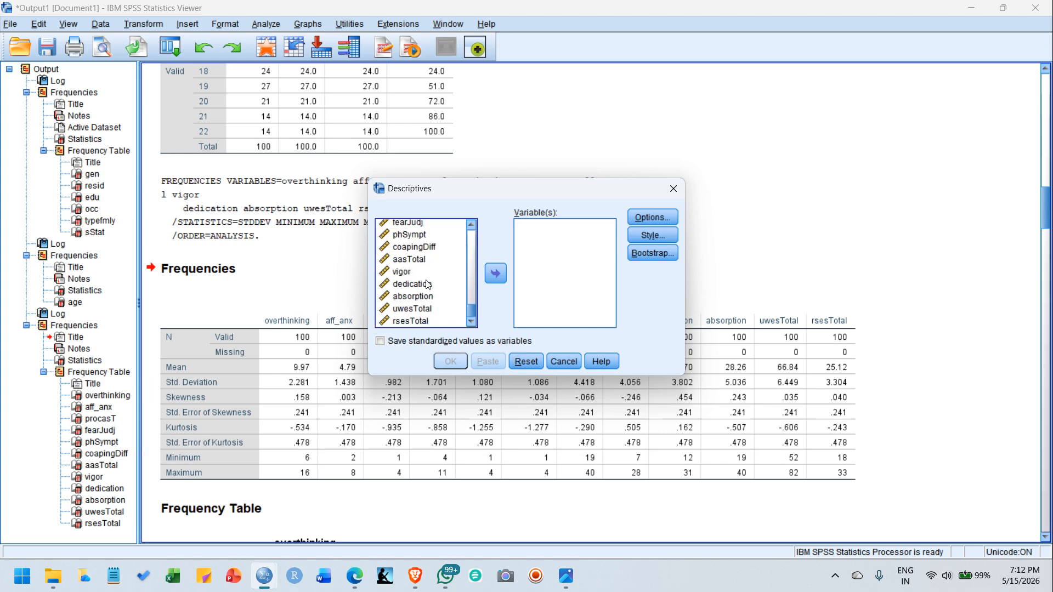
shift+click(422, 323)
scroll(436, 268, up, 2)
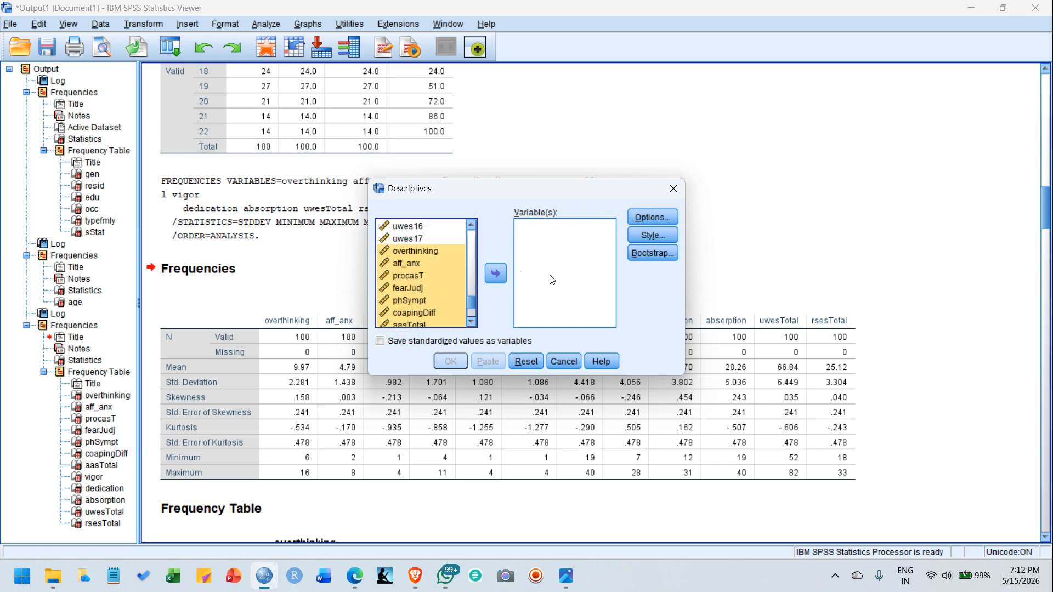
click(496, 273)
Keep mean, standard deviation, minimum and maximum in variable list order, and run the Descriptives analysis
click(650, 218)
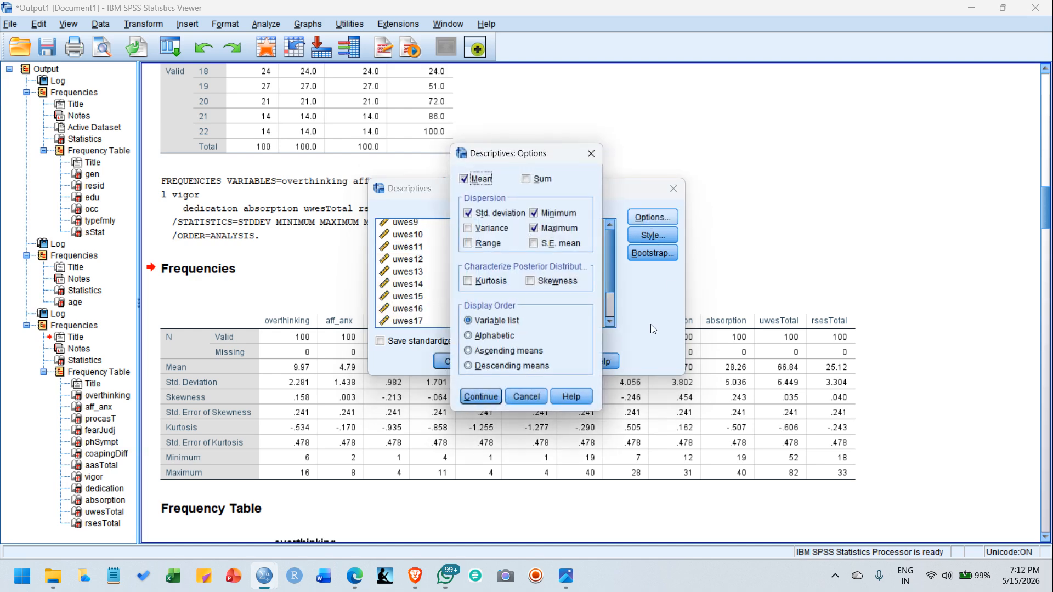
click(481, 396)
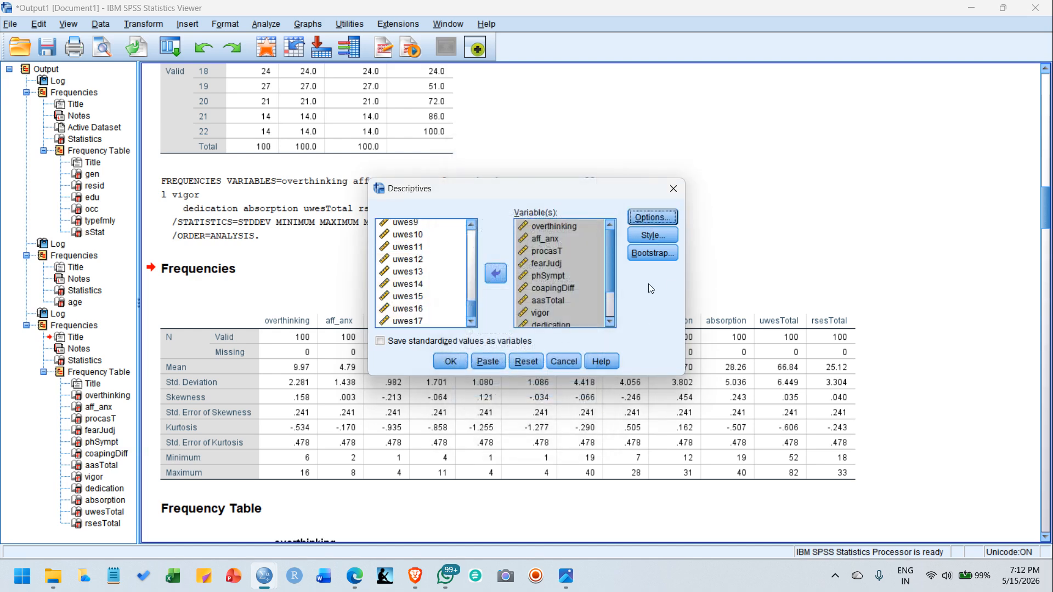
click(446, 362)
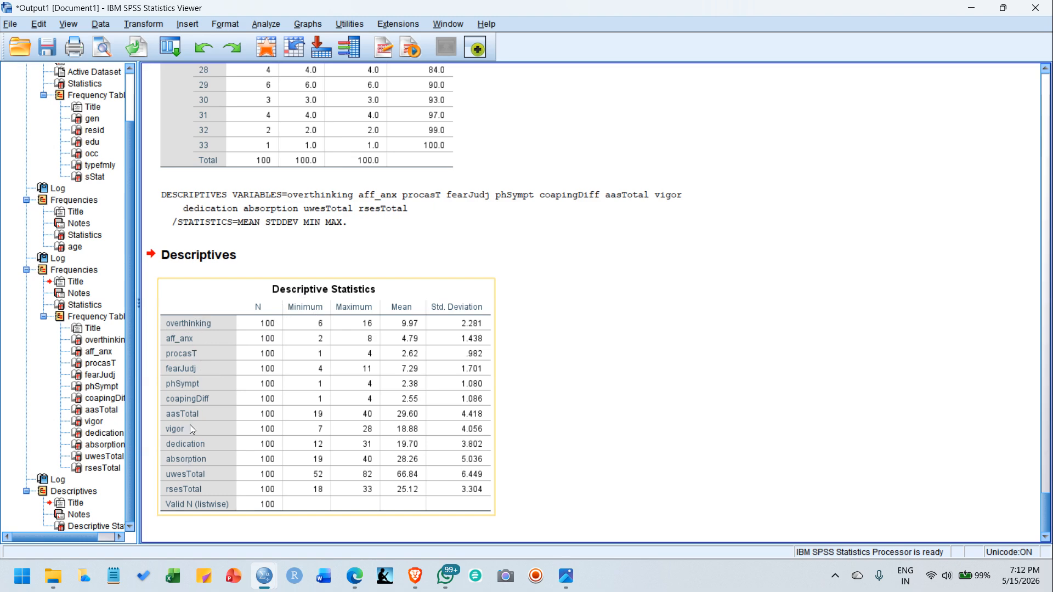
Examine the Descriptive Statistics table for the scores, including N, minimum, maximum, mean and standard deviation
click(692, 340)
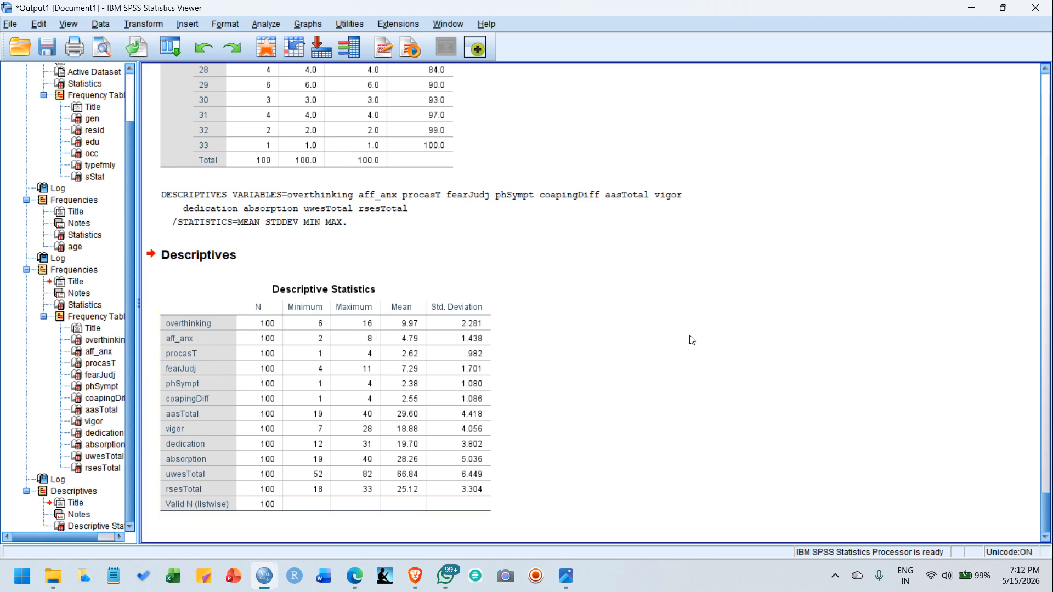
scroll(648, 335, up, 5)
click(318, 218)
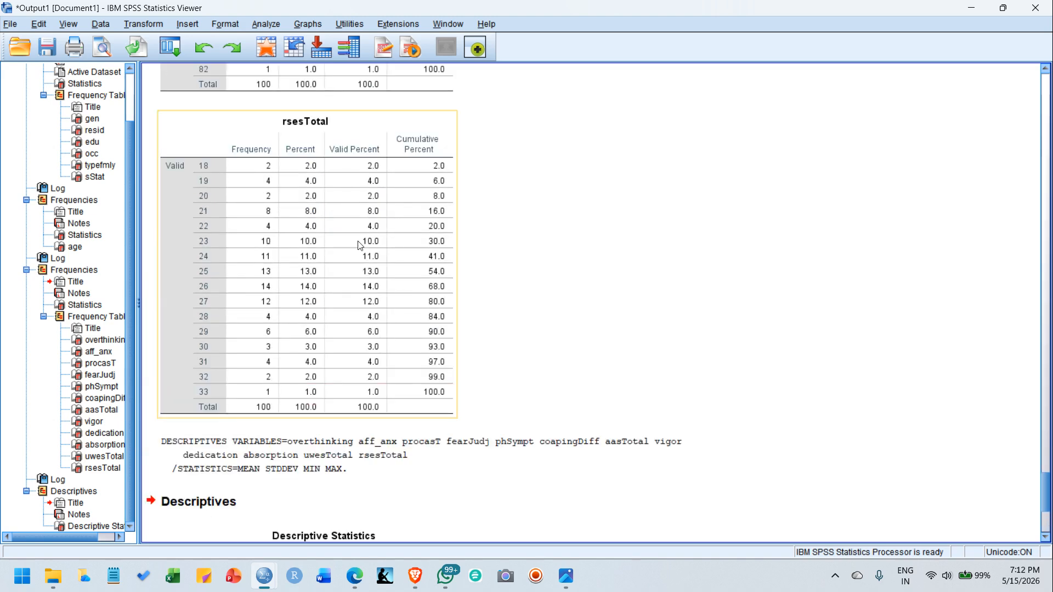
scroll(358, 312, down, 5)
click(259, 337)
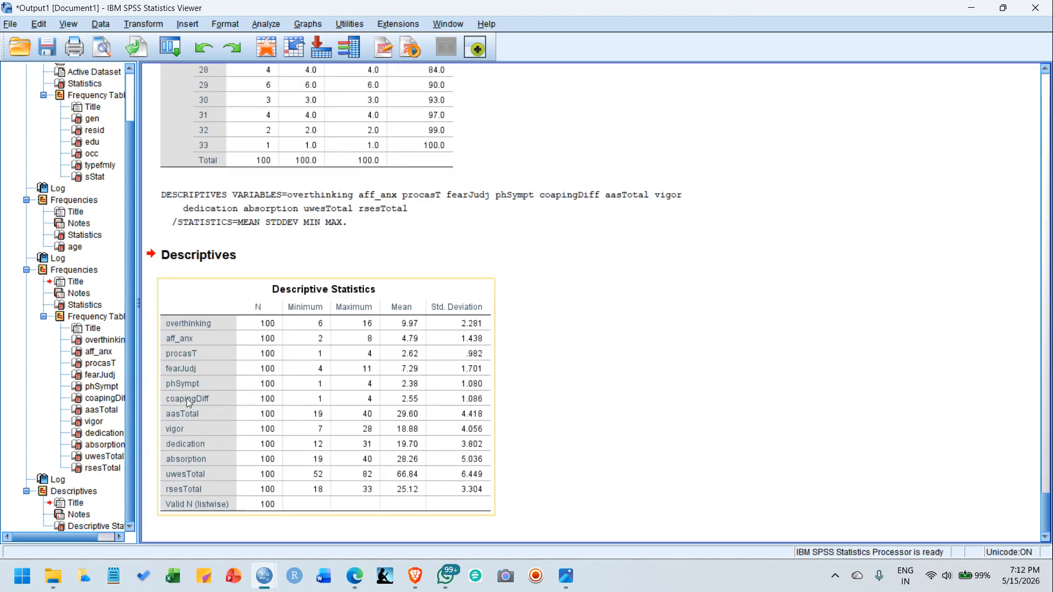
click(511, 324)
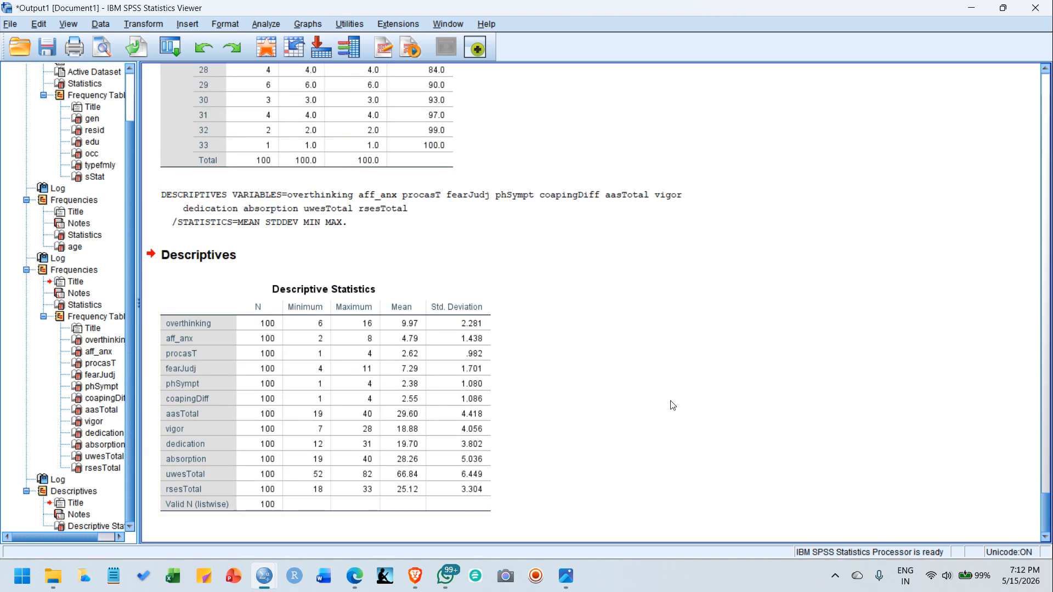
click(281, 371)
click(634, 346)
click(422, 329)
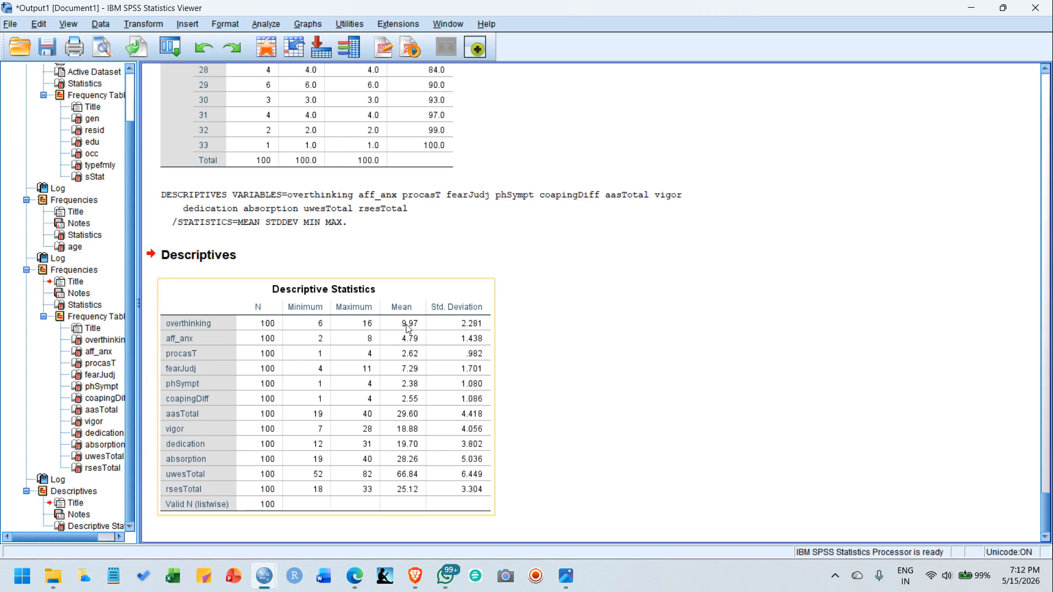
click(526, 345)
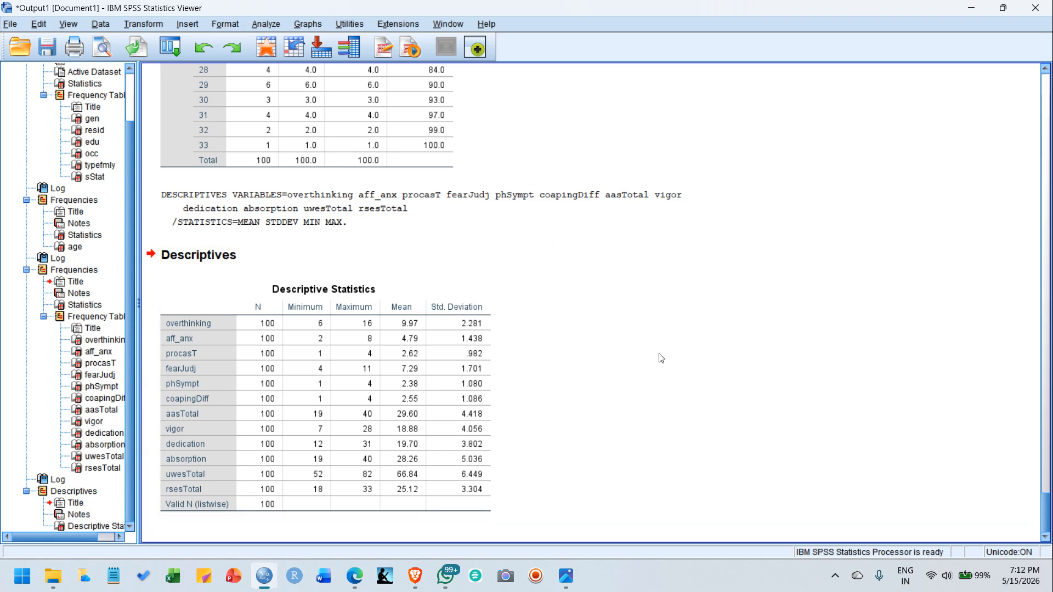
Look back through the frequency tables of the individual scores and return to the Descriptive Statistics table
scroll(600, 226, up, 15)
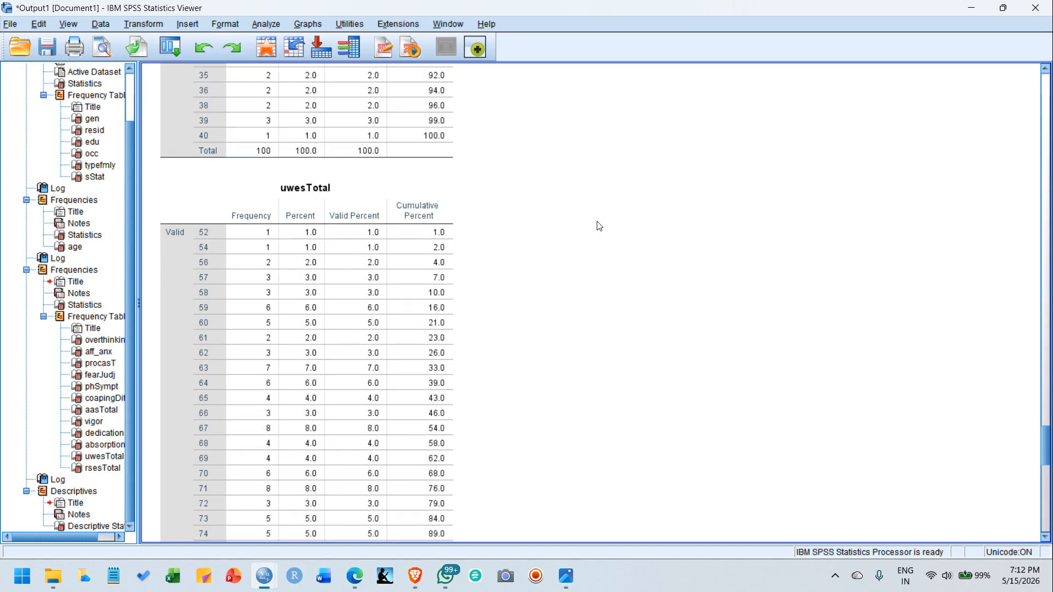
scroll(599, 226, up, 20)
scroll(600, 226, down, 20)
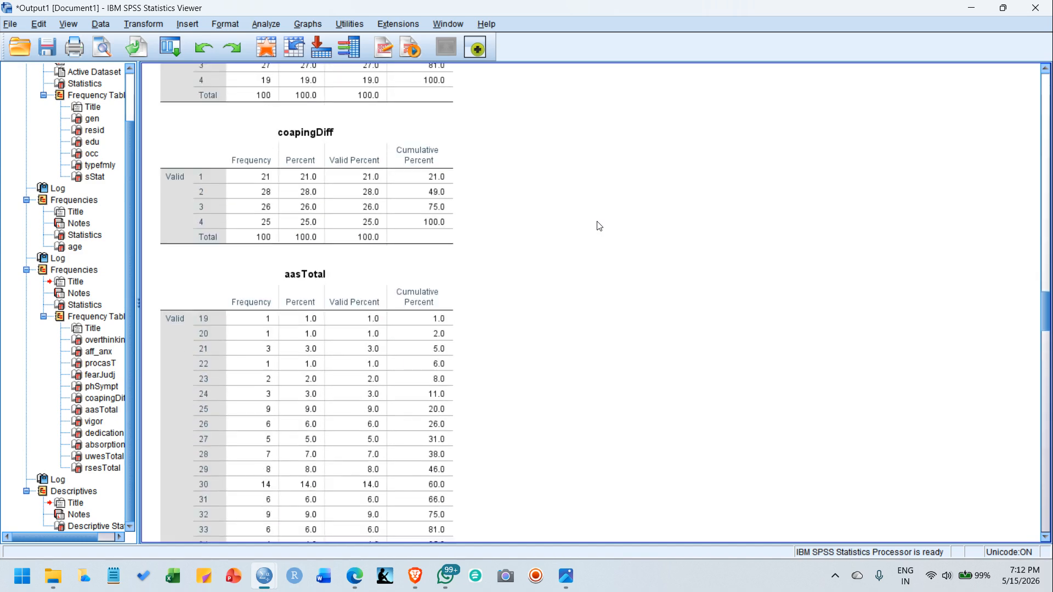
scroll(599, 226, down, 15)
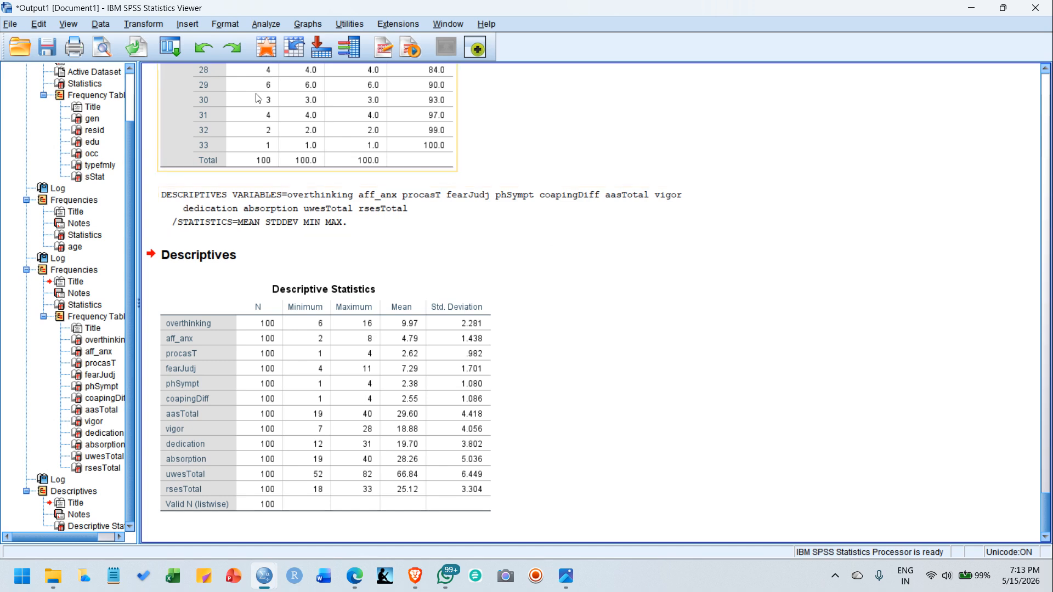
Open the Bivariate Correlations analysis and locate the score variables starting with overthinking in the list of available variables
click(136, 21)
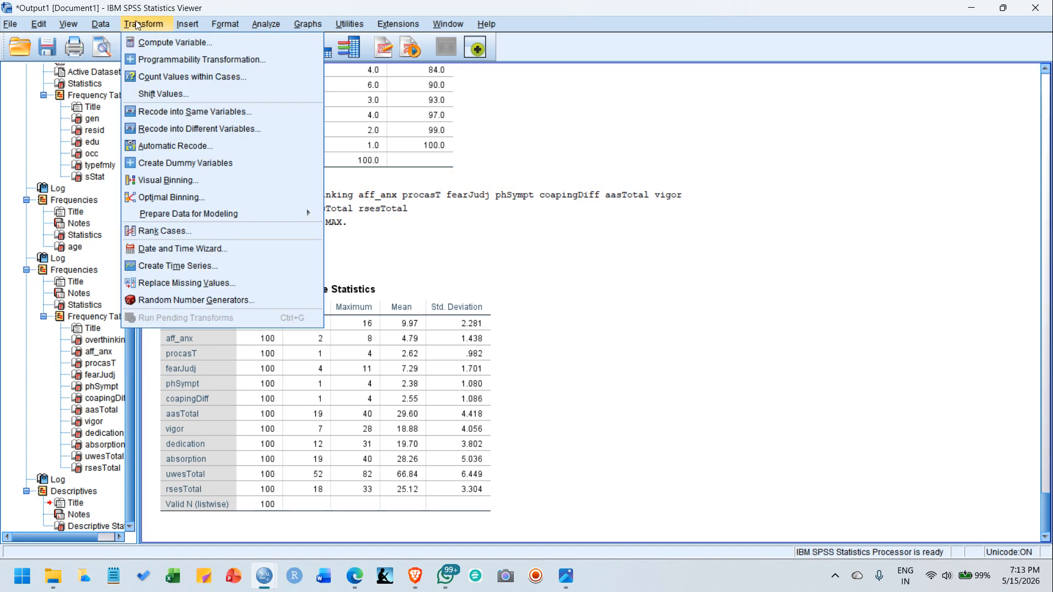
mouse_move(267, 27)
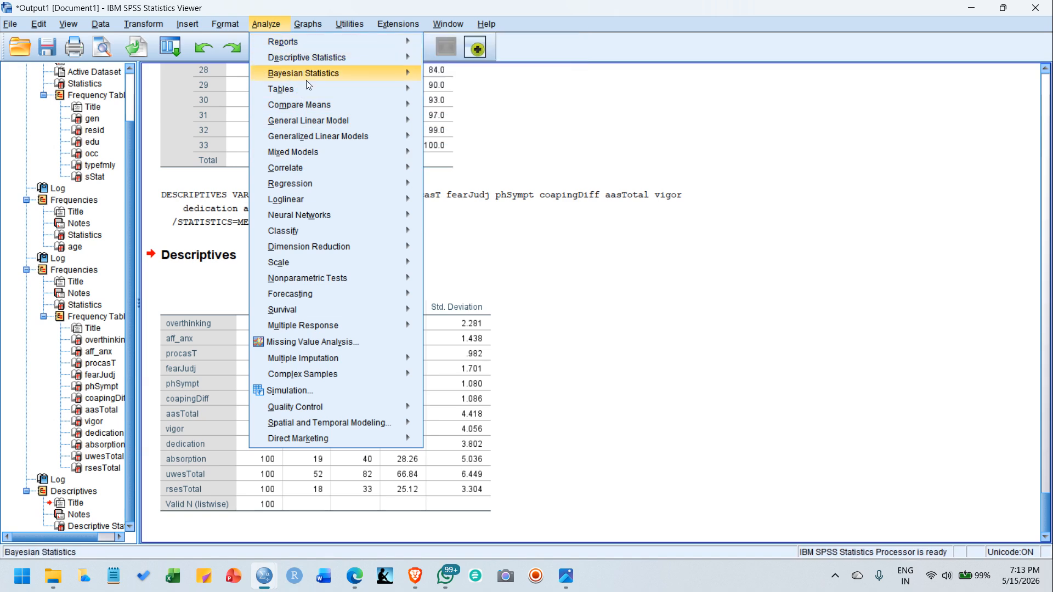
mouse_move(319, 166)
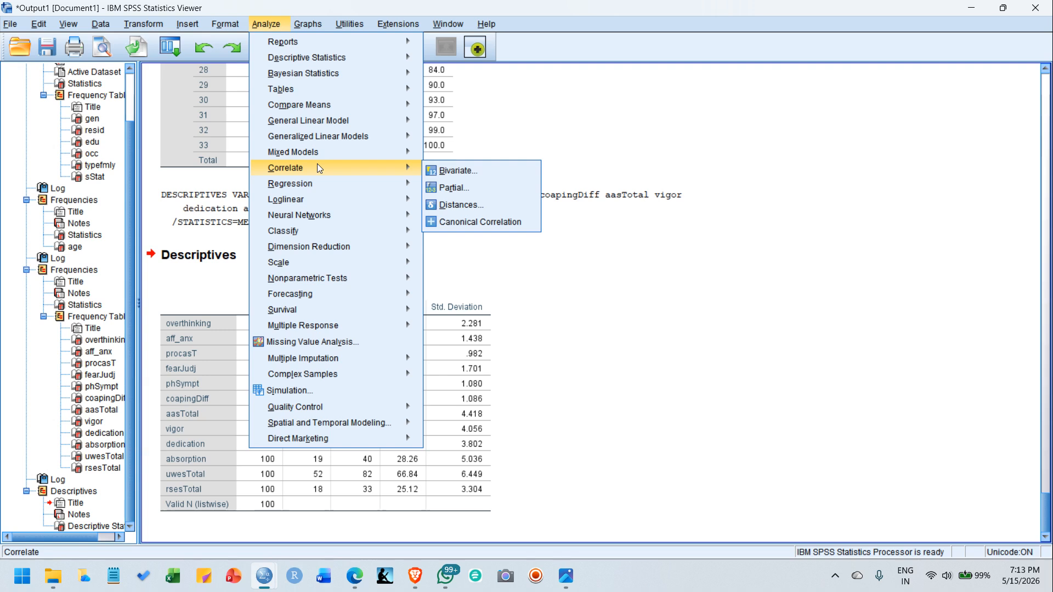
click(475, 170)
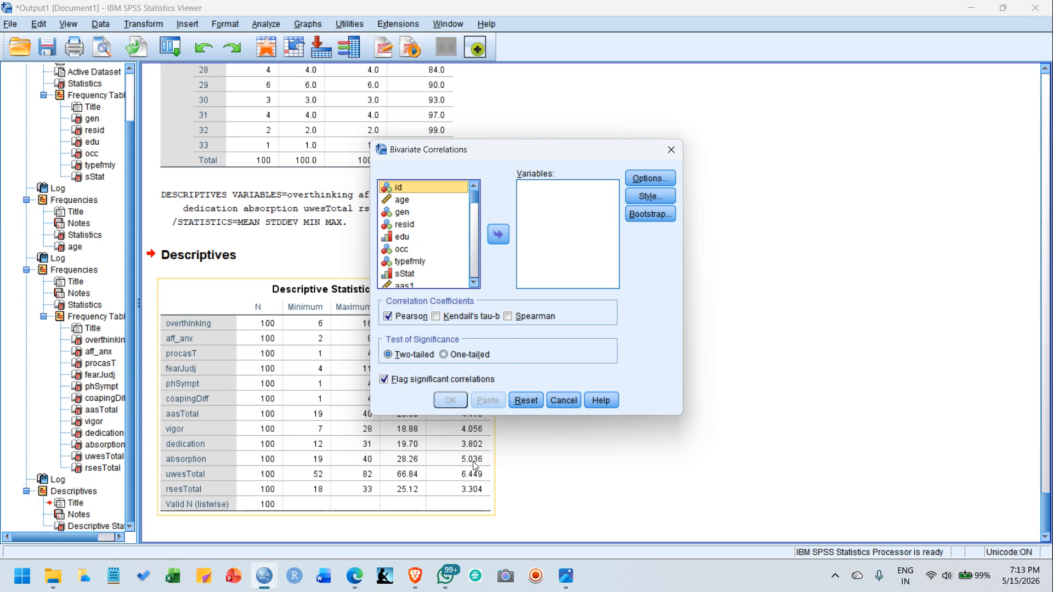
scroll(446, 222, down, 10)
scroll(446, 225, up, 2)
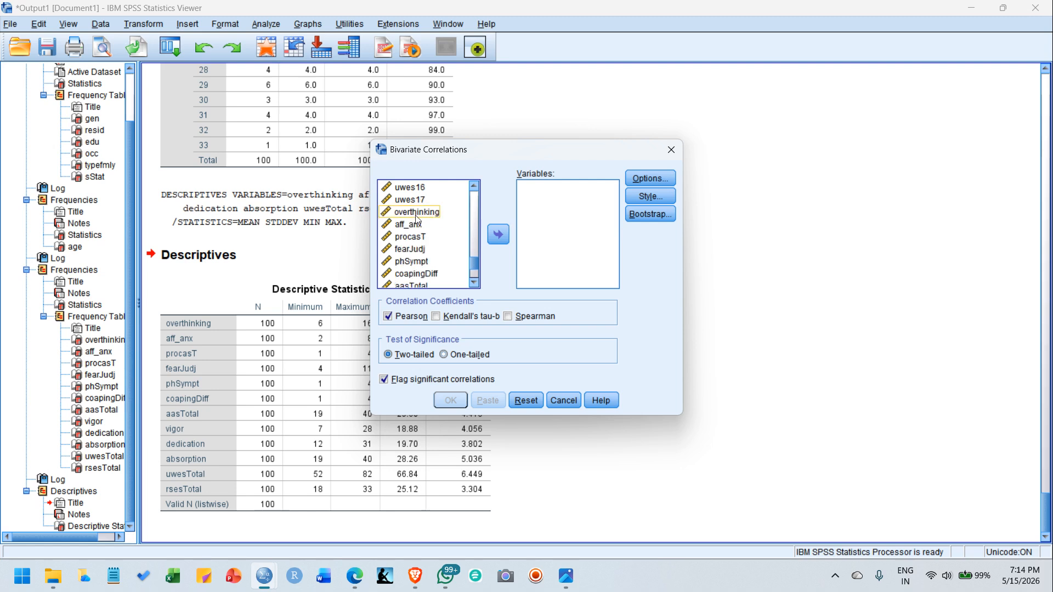
Add all variables from overthinking through rsesTotal to the bivariate correlation analysis
click(418, 217)
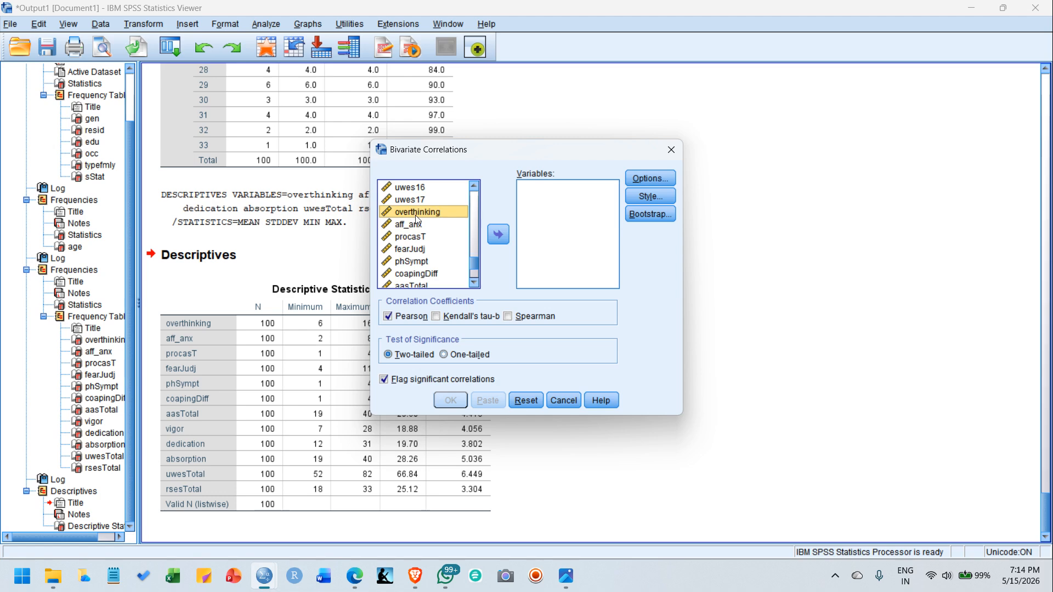
scroll(429, 248, down, 2)
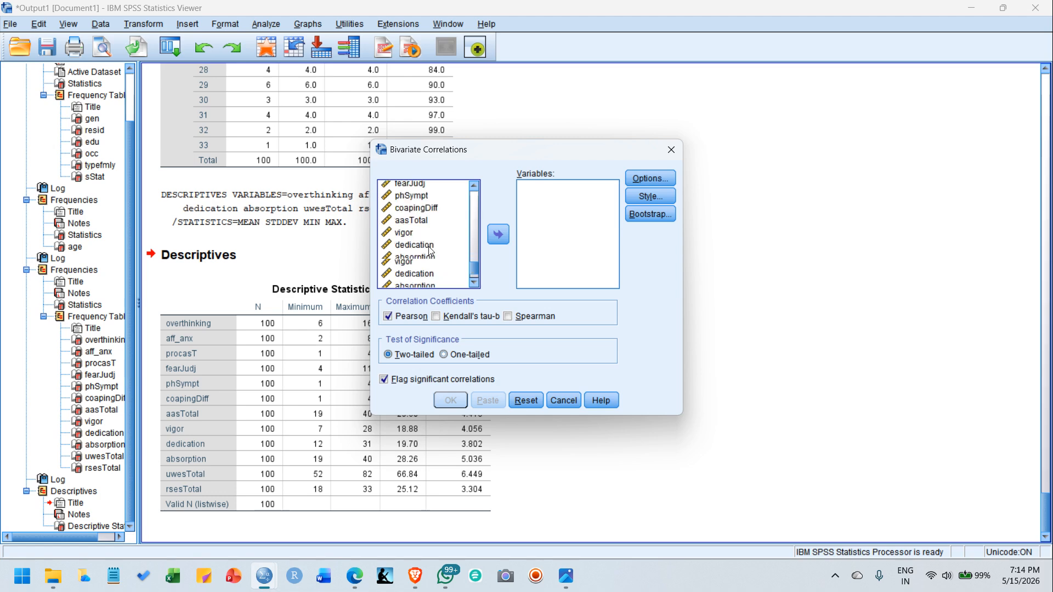
shift+click(421, 282)
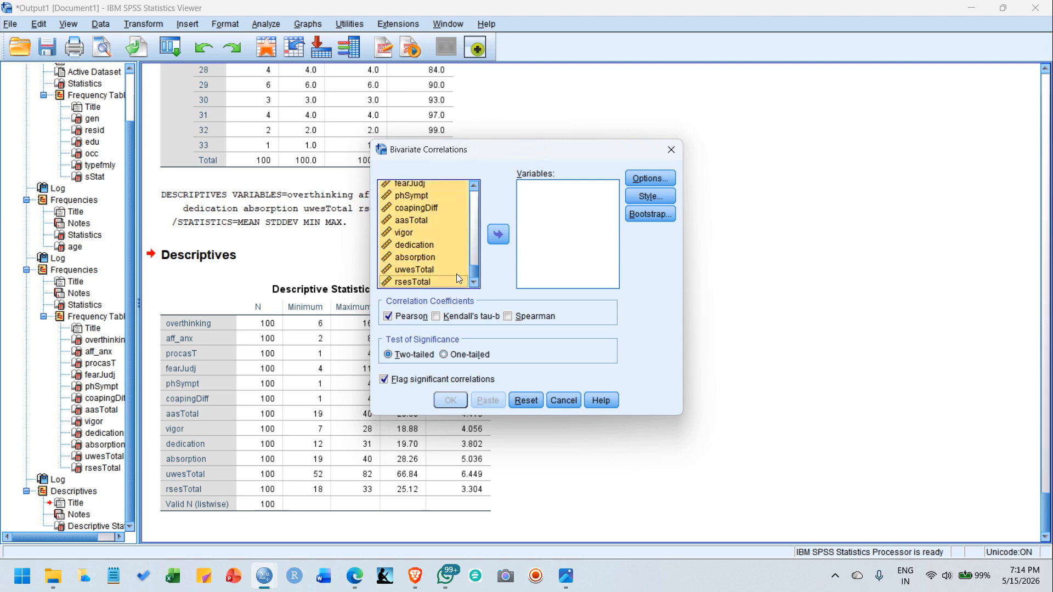
scroll(443, 248, up, 3)
click(498, 236)
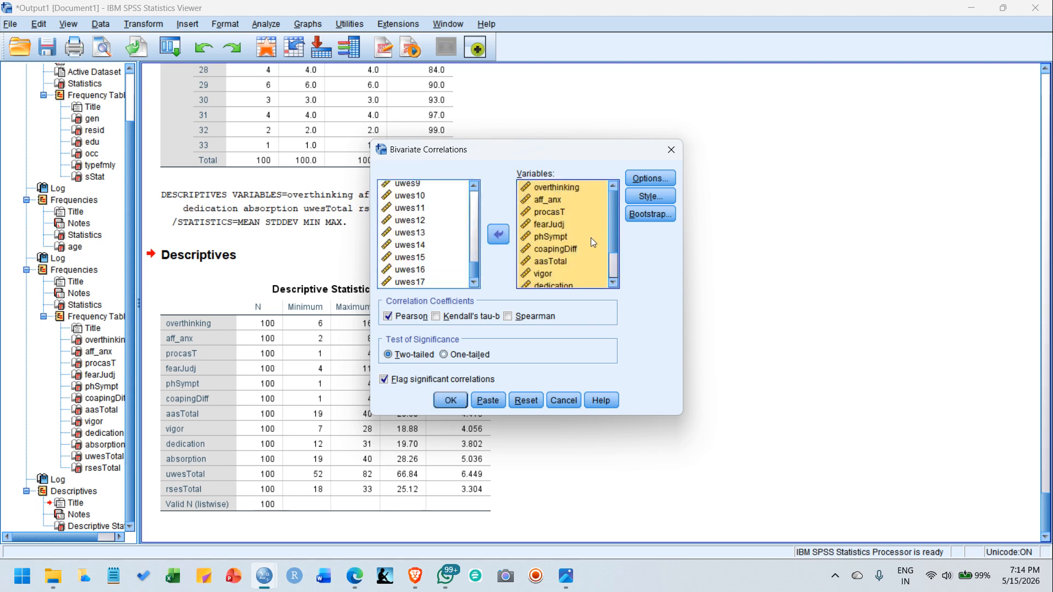
Check the optional correlation statistics without changing them, and run the two-tailed Pearson analysis with significant correlations flagged
click(650, 178)
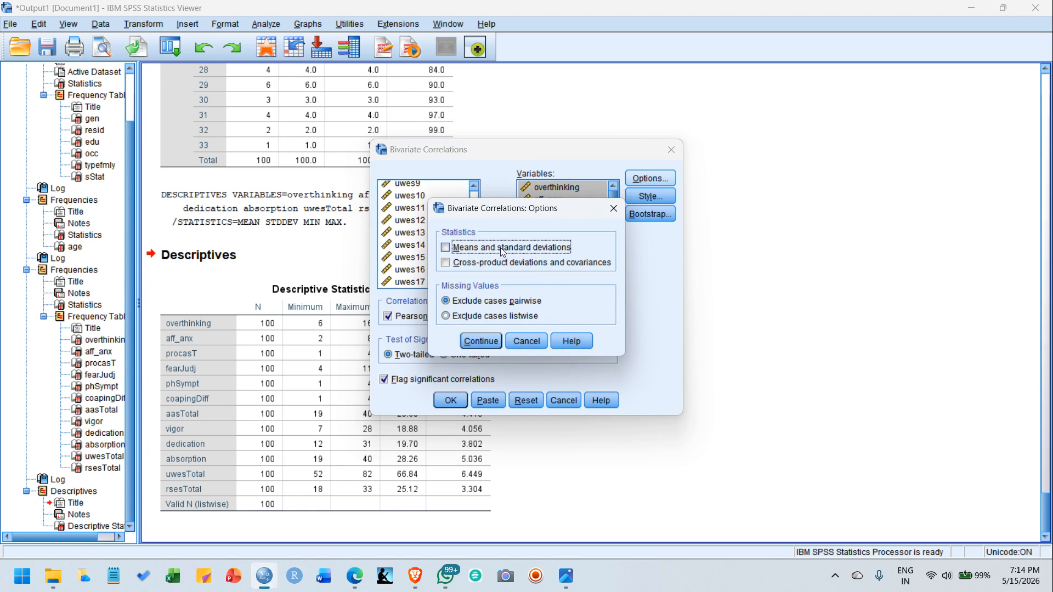
click(518, 341)
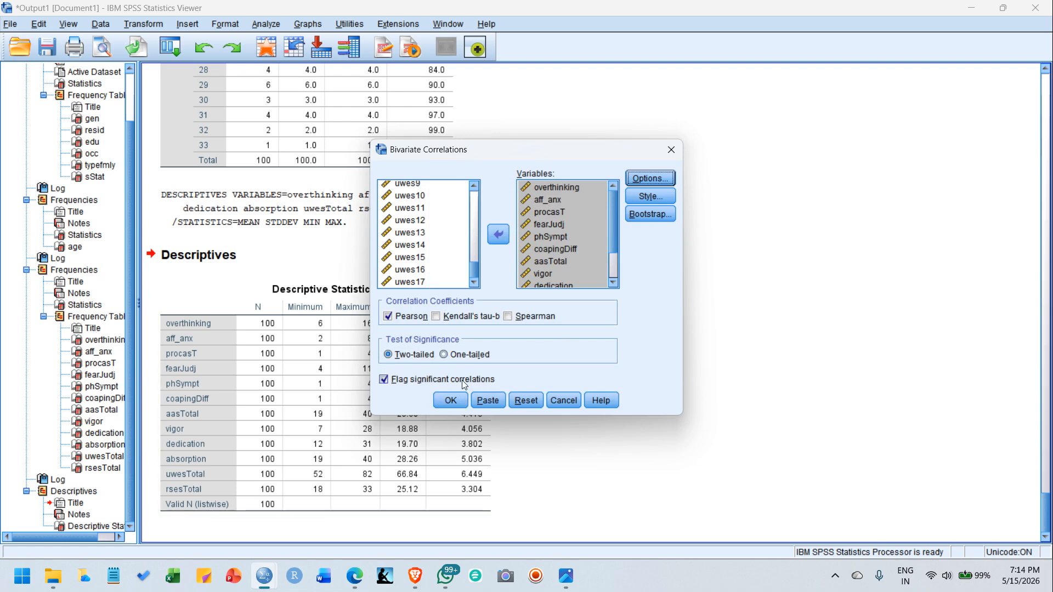
click(451, 402)
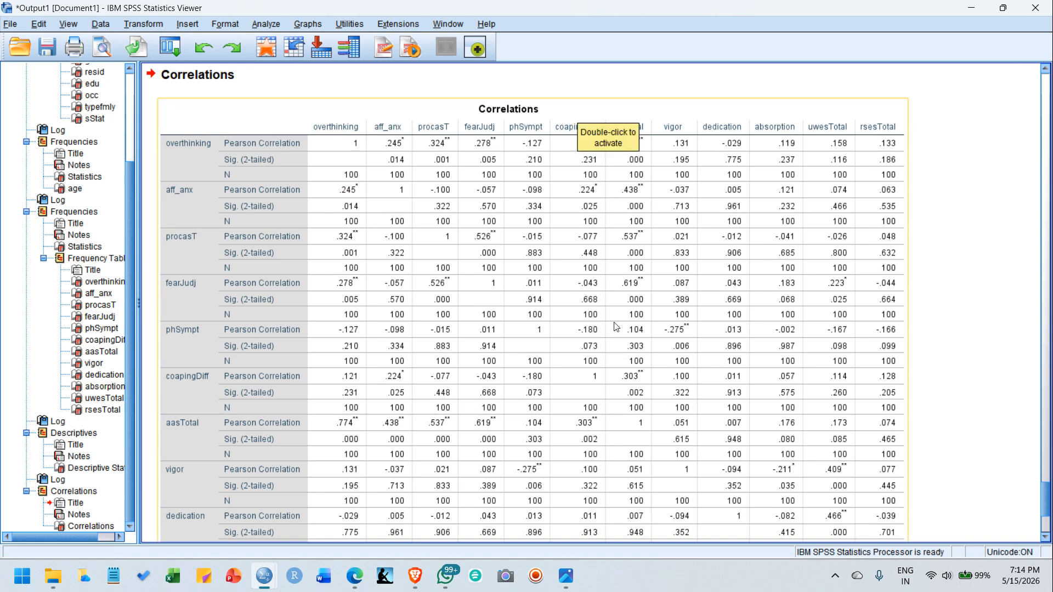
Examine the full Correlations table, including its coefficients, significance rows and footnotes
scroll(617, 327, down, 5)
scroll(617, 327, up, 6)
scroll(617, 327, down, 6)
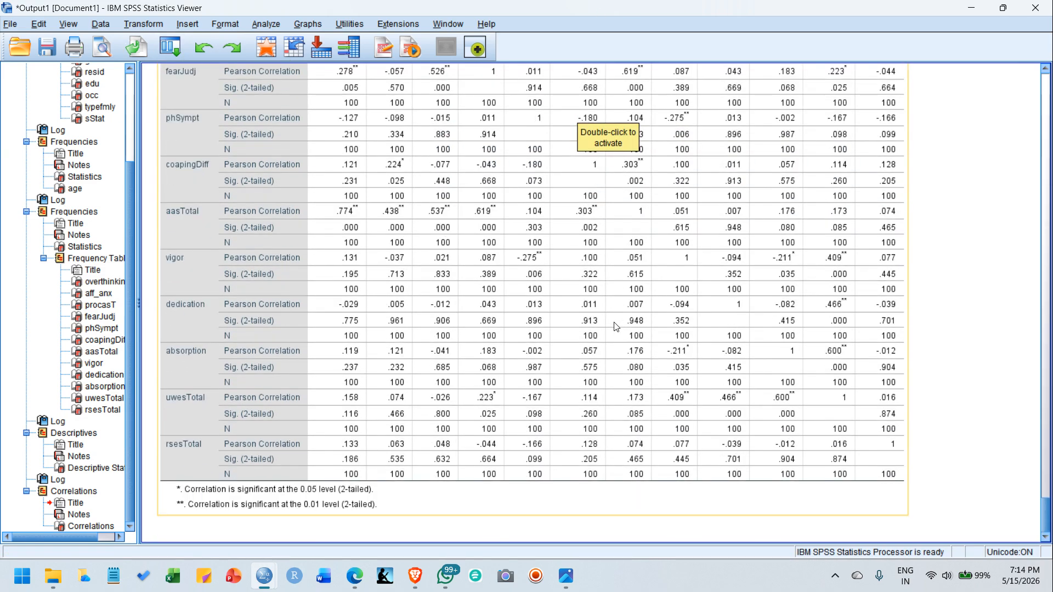
scroll(616, 327, up, 5)
scroll(616, 327, down, 4)
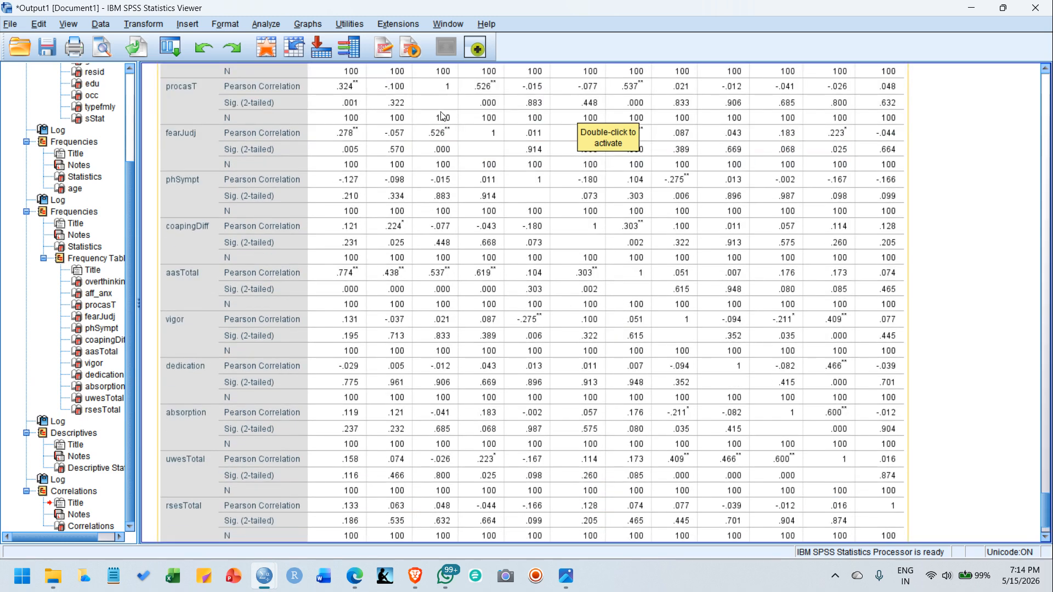
scroll(455, 187, up, 2)
scroll(445, 194, up, 3)
scroll(417, 306, down, 2)
Open the Correlations table for pivot editing and display its pivoting trays
click(415, 303)
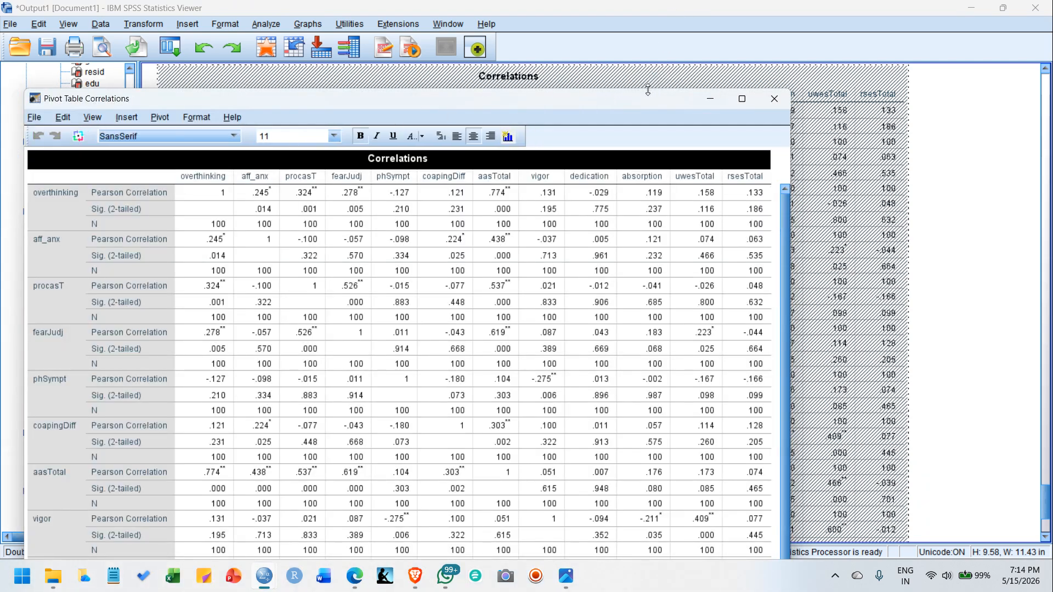
drag(647, 103, 770, 43)
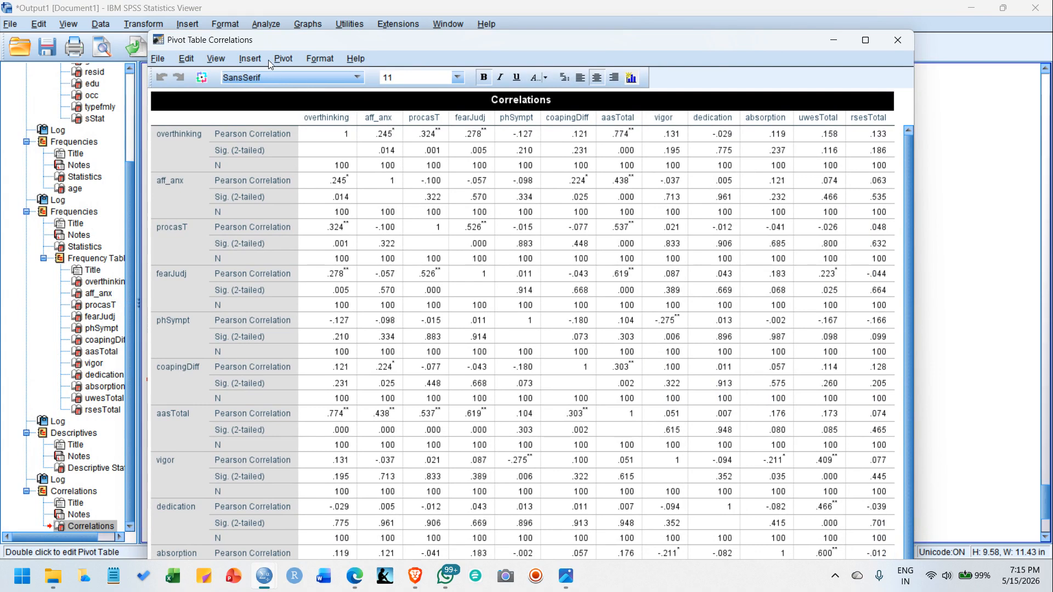
click(282, 58)
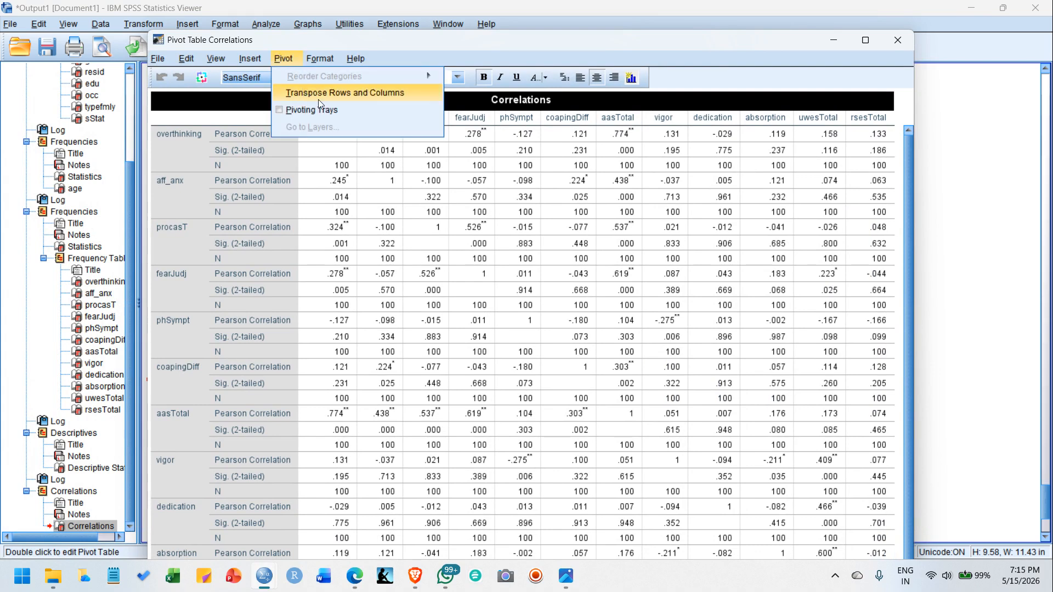
click(347, 112)
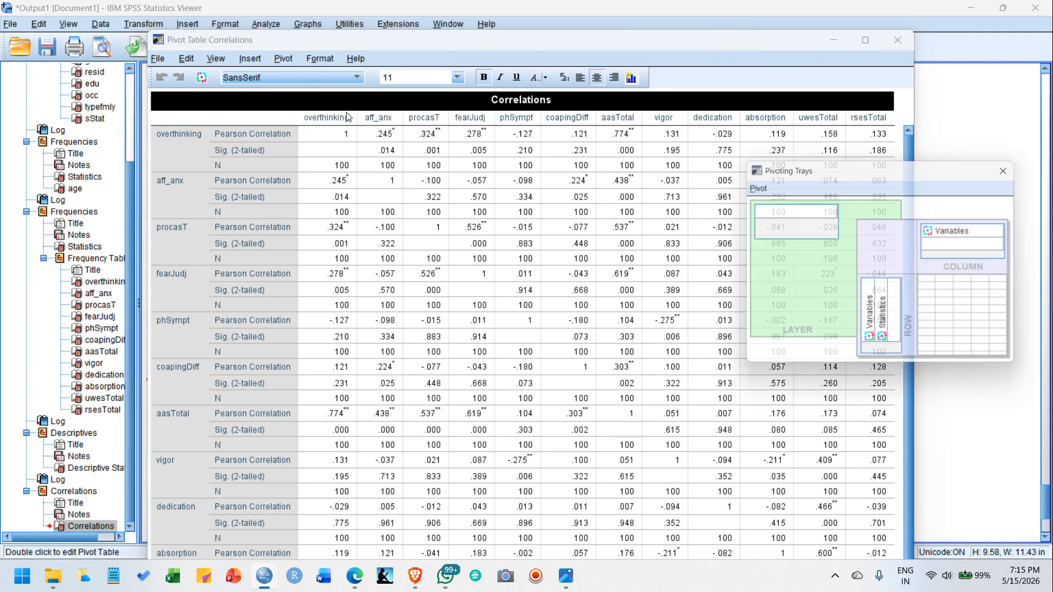
drag(873, 175, 692, 198)
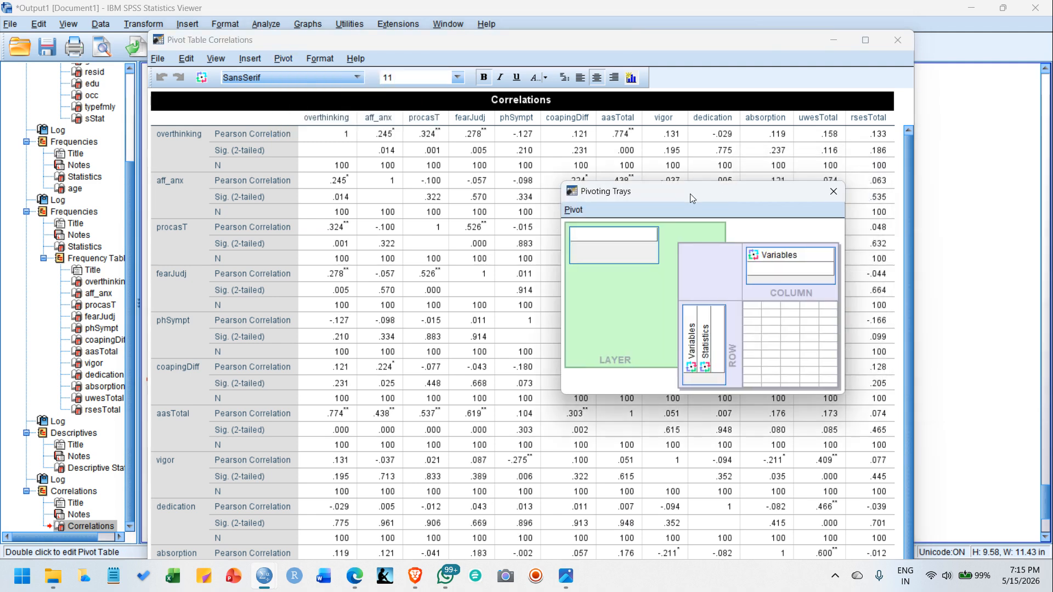
Move Statistics from the row dimension to the layer dimension and close the pivot table editor
click(709, 353)
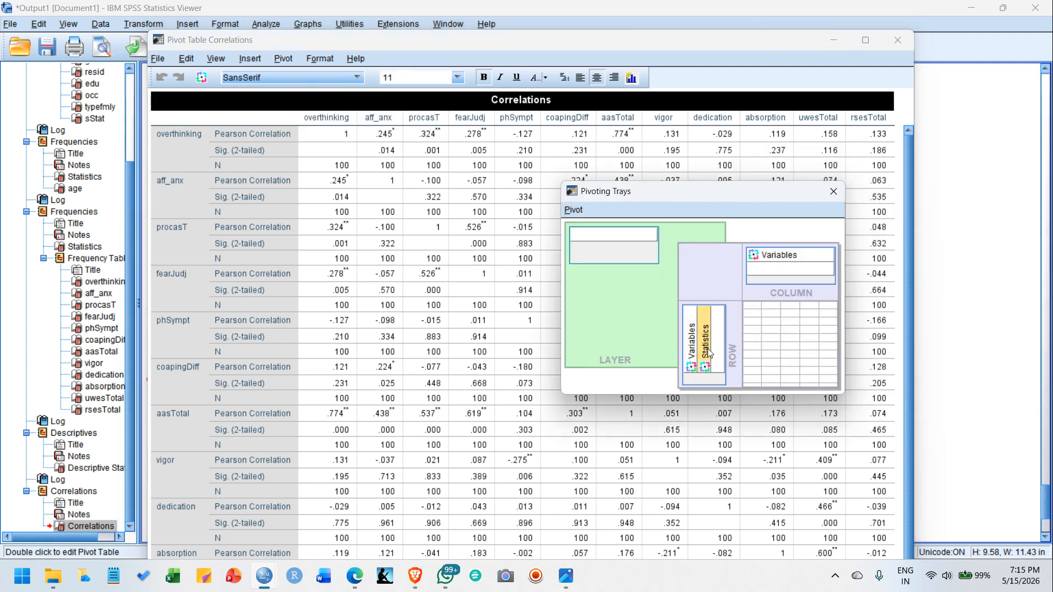
drag(707, 354, 587, 243)
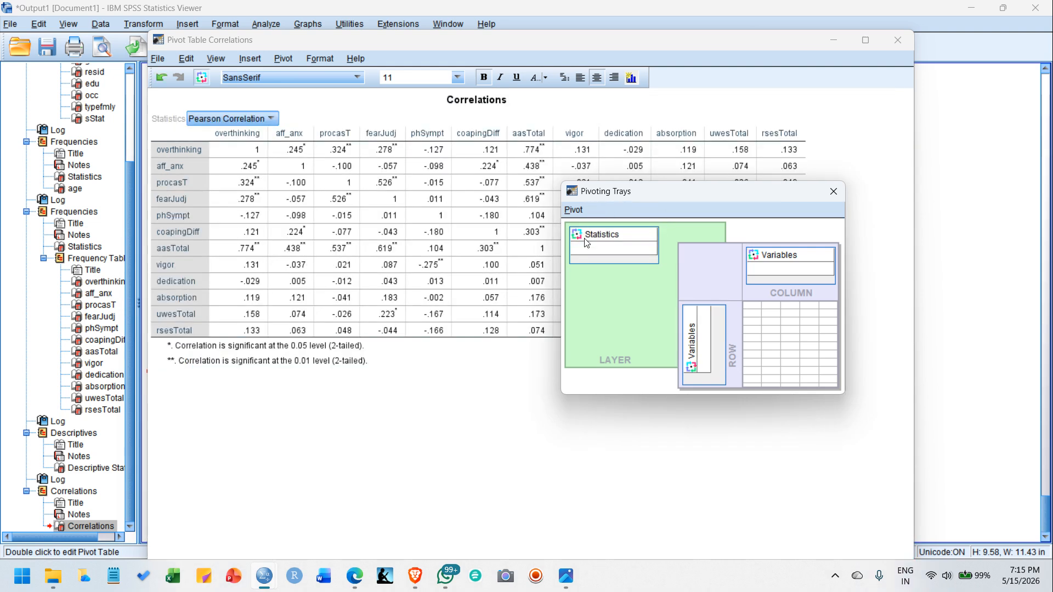
click(833, 192)
click(898, 40)
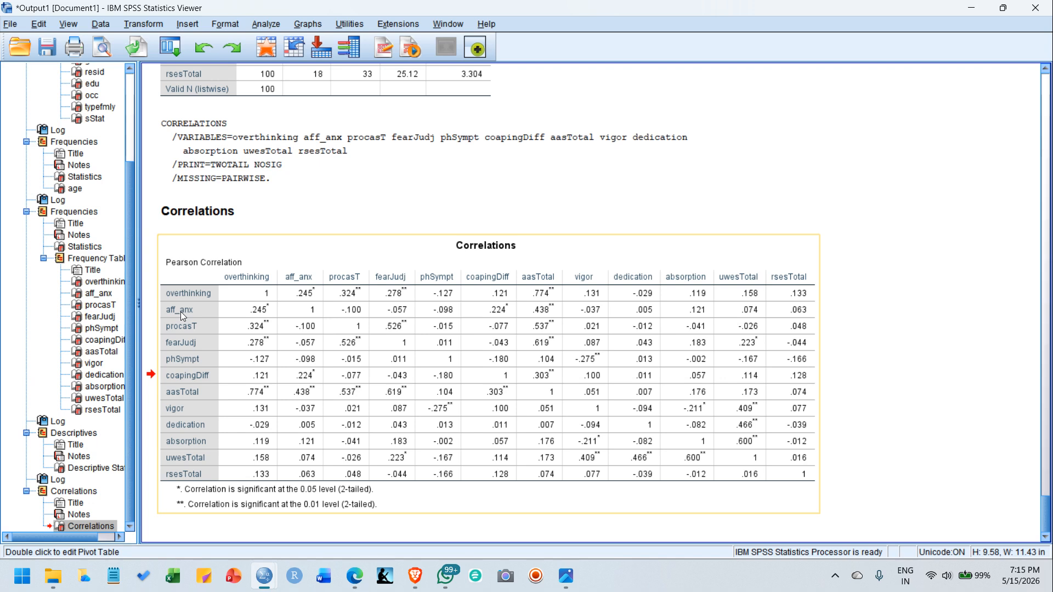
Copy the pivoted Pearson Correlation table from the output
click(889, 294)
click(784, 255)
right_click(497, 257)
mouse_move(555, 301)
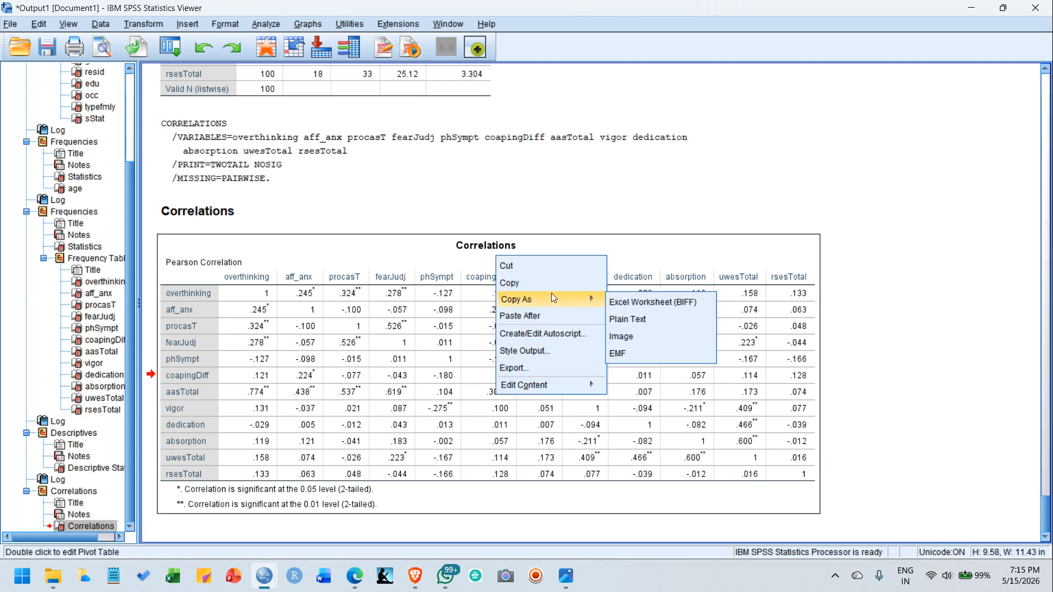
click(881, 287)
right_click(665, 325)
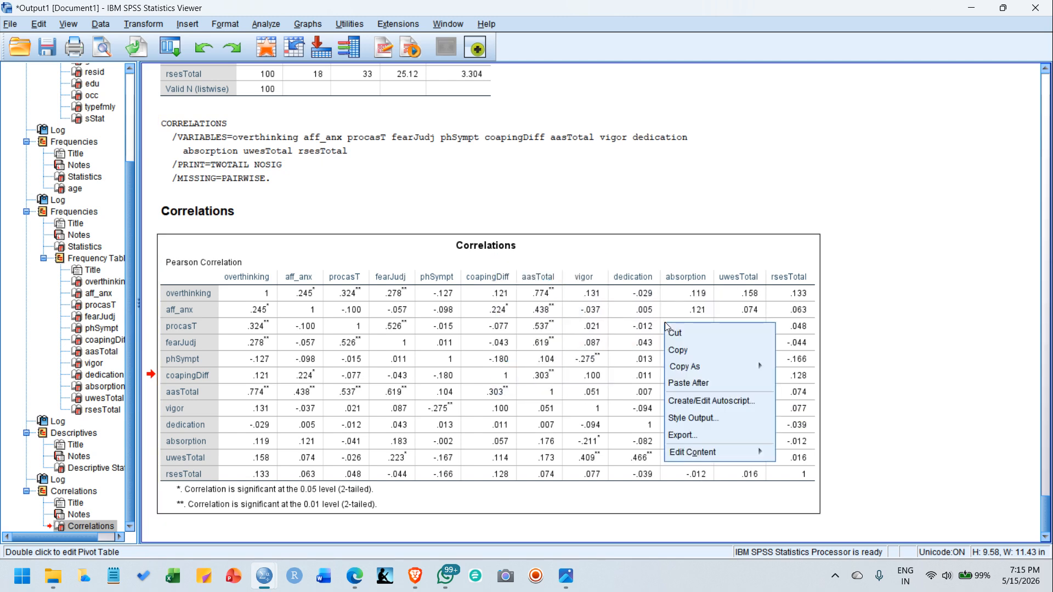
mouse_move(718, 368)
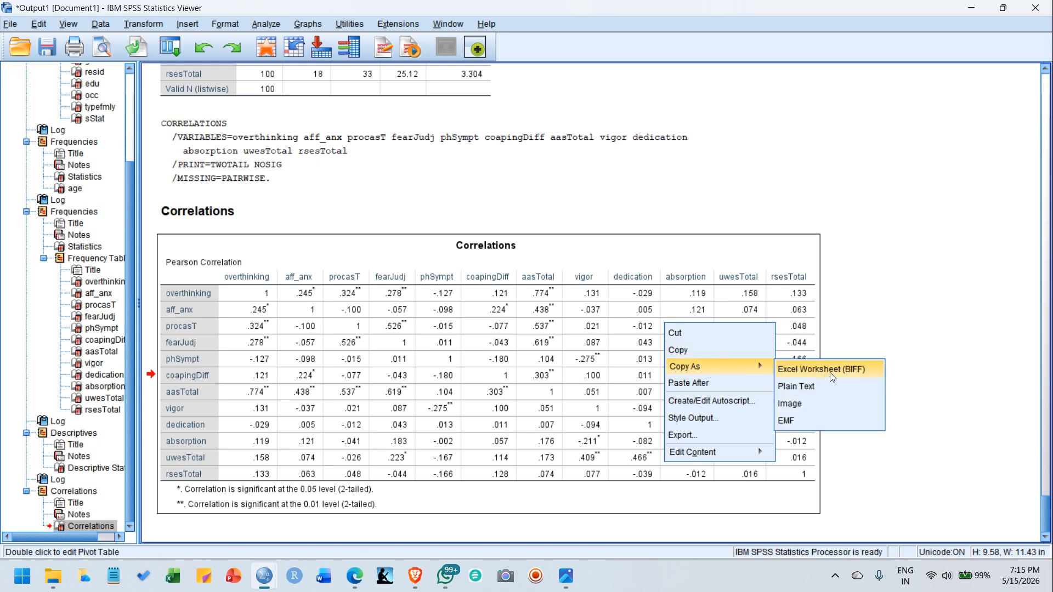
click(723, 352)
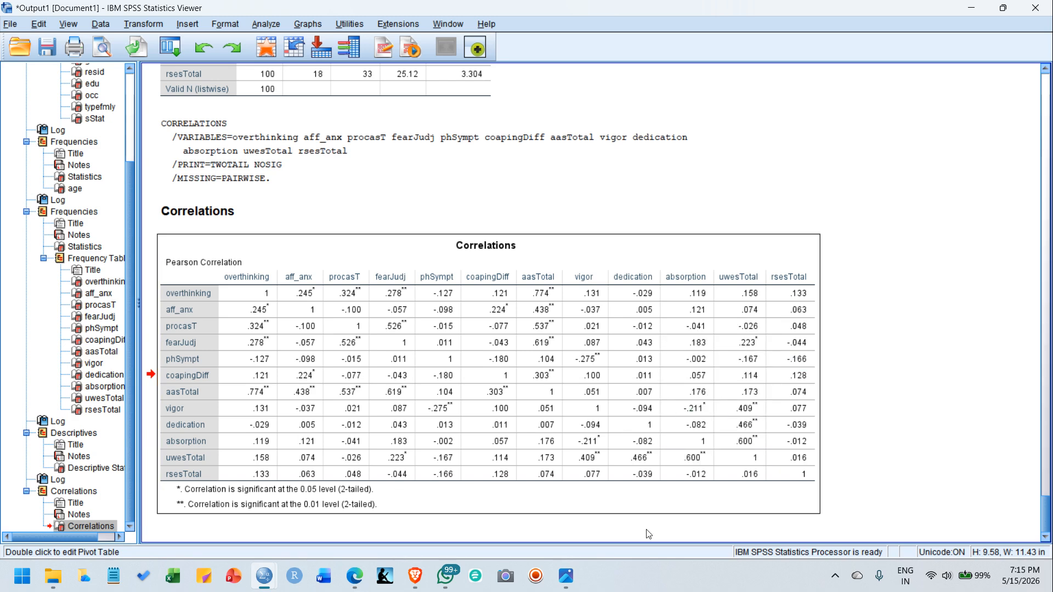
Switch to Excel, create a blank workbook and maximize its window
click(174, 575)
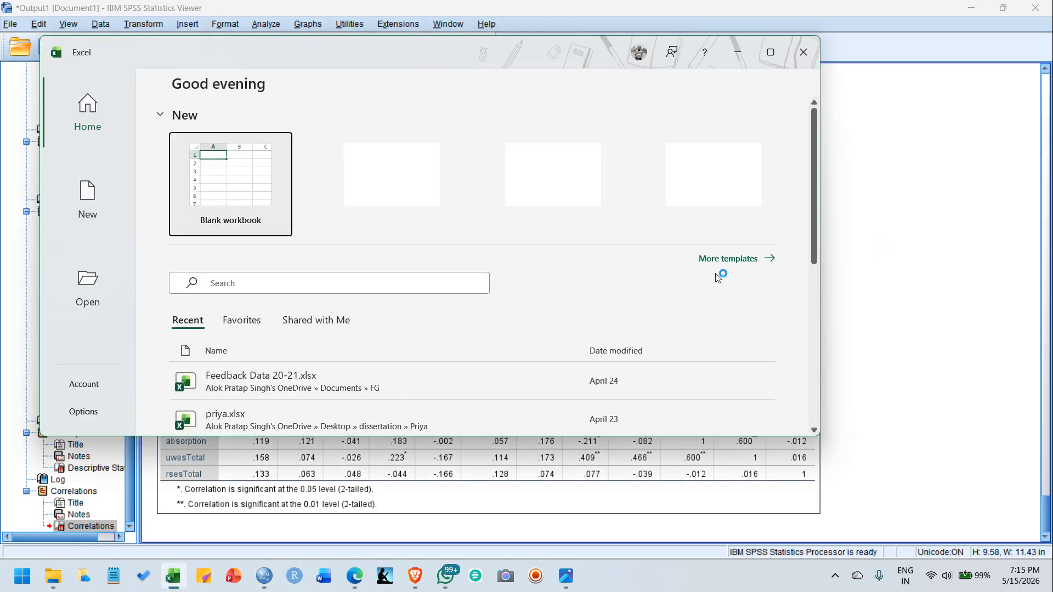
click(199, 155)
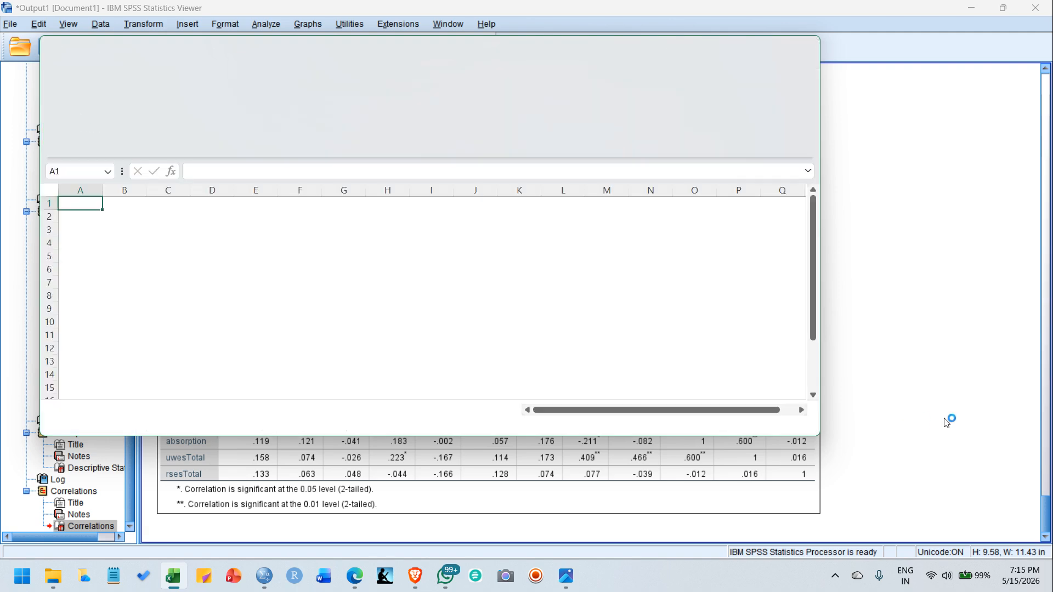
click(771, 53)
Paste the copied correlation table into Sheet1 starting at cell D2, keeping its formatting
click(181, 184)
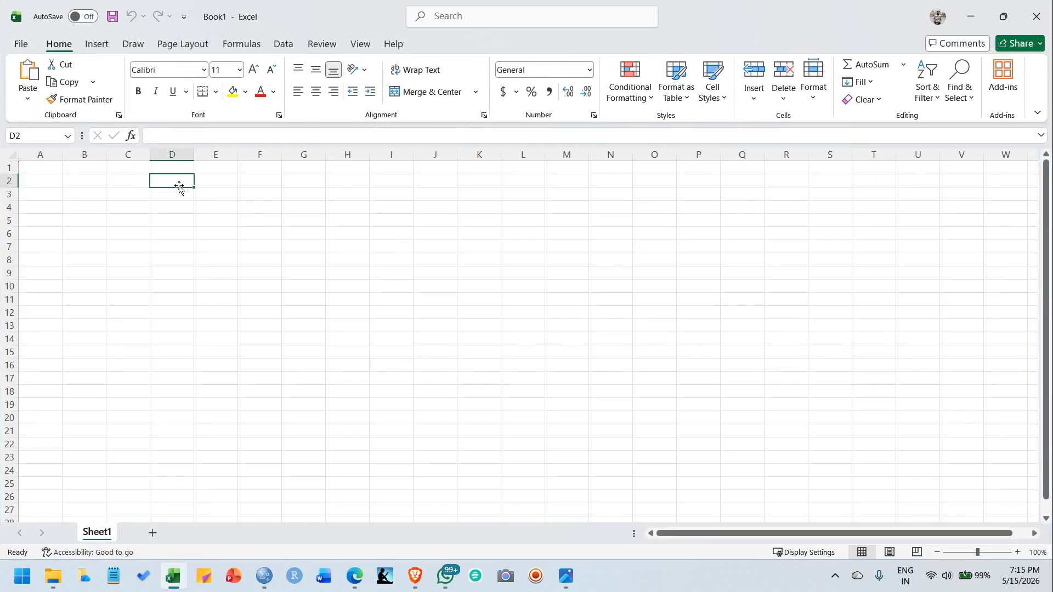
right_click(184, 181)
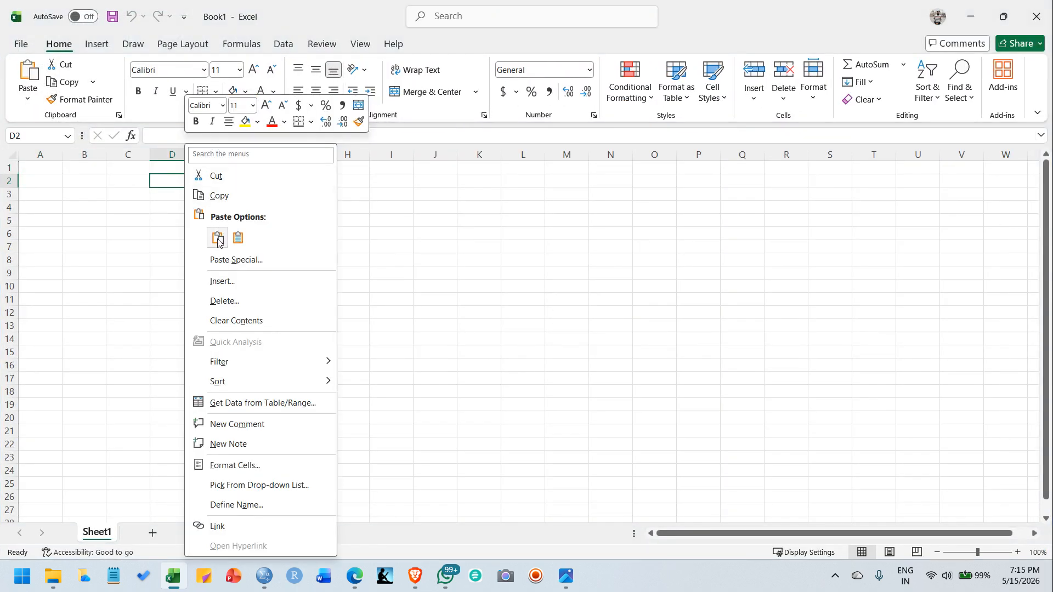
click(217, 237)
click(217, 237)
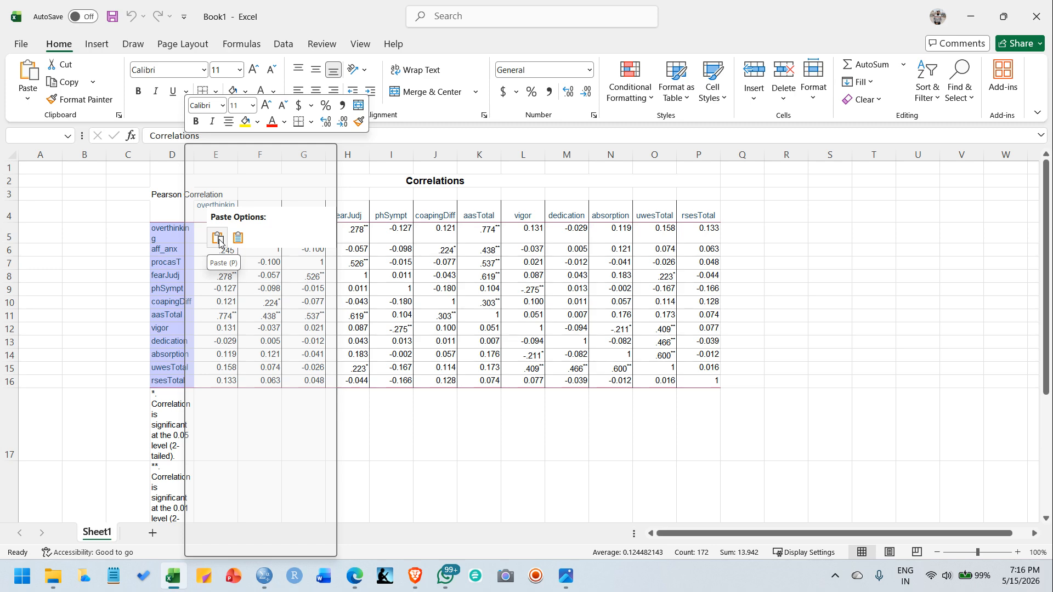
click(219, 241)
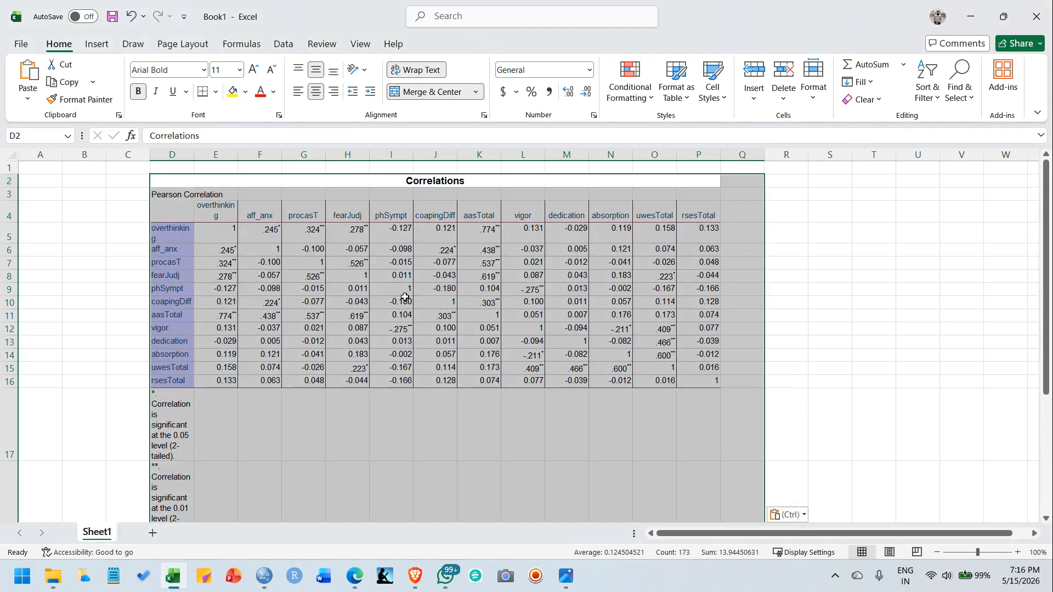
Widen column D so that each variable name in the row labels fits on one line
click(405, 299)
ctrl+scroll(263, 258, up, 3)
drag(488, 305, 384, 360)
ctrl+scroll(558, 361, down, 3)
ctrl+scroll(247, 191, up, 5)
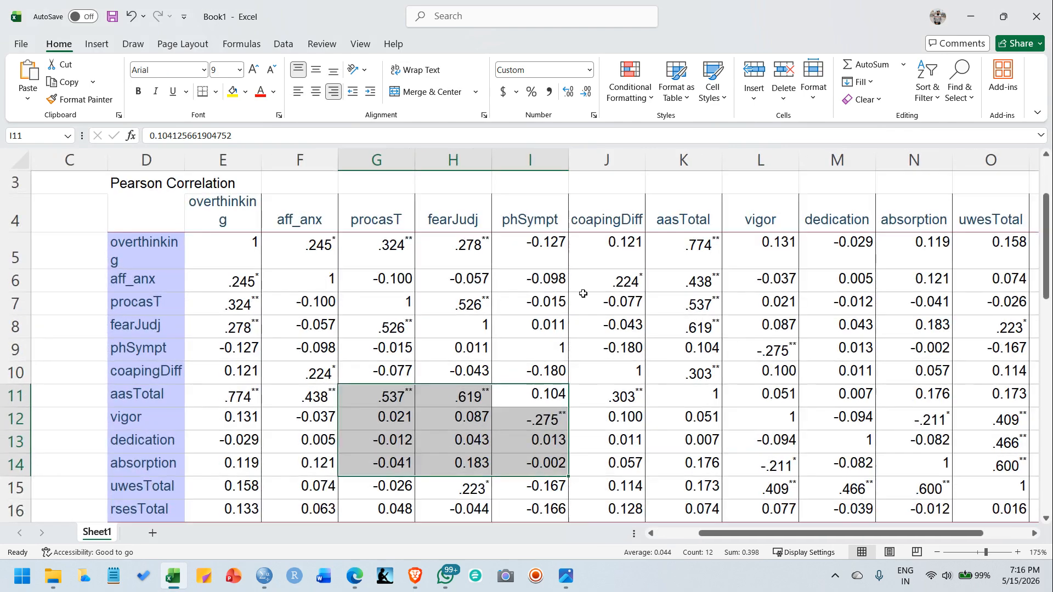
drag(838, 534, 860, 535)
drag(108, 161, 179, 161)
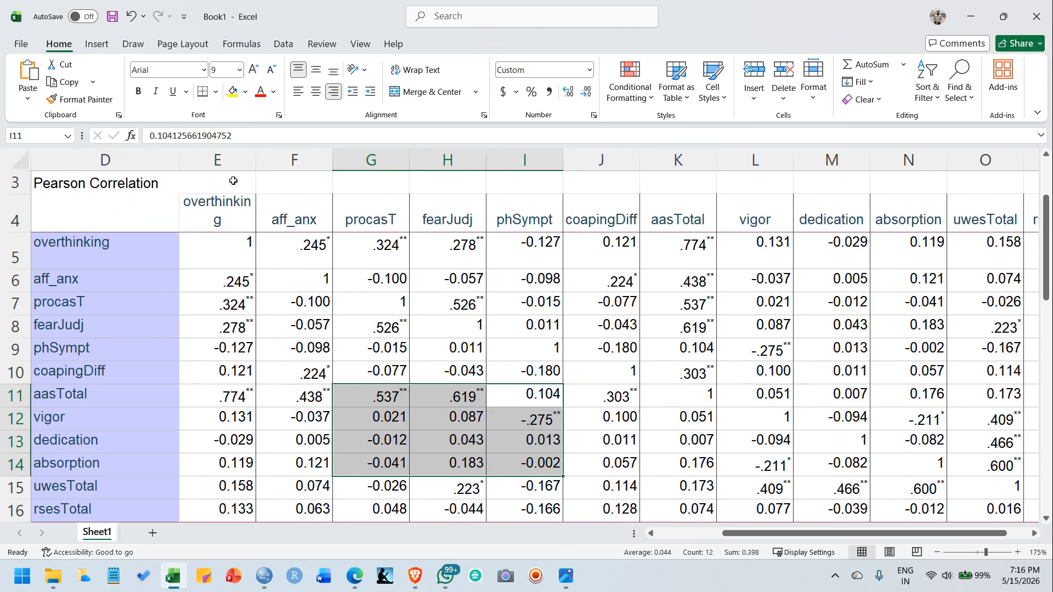
drag(178, 161, 140, 162)
Examine the overthinking row's correlations with aff_anx and procasT in cells F5 and G5
click(357, 321)
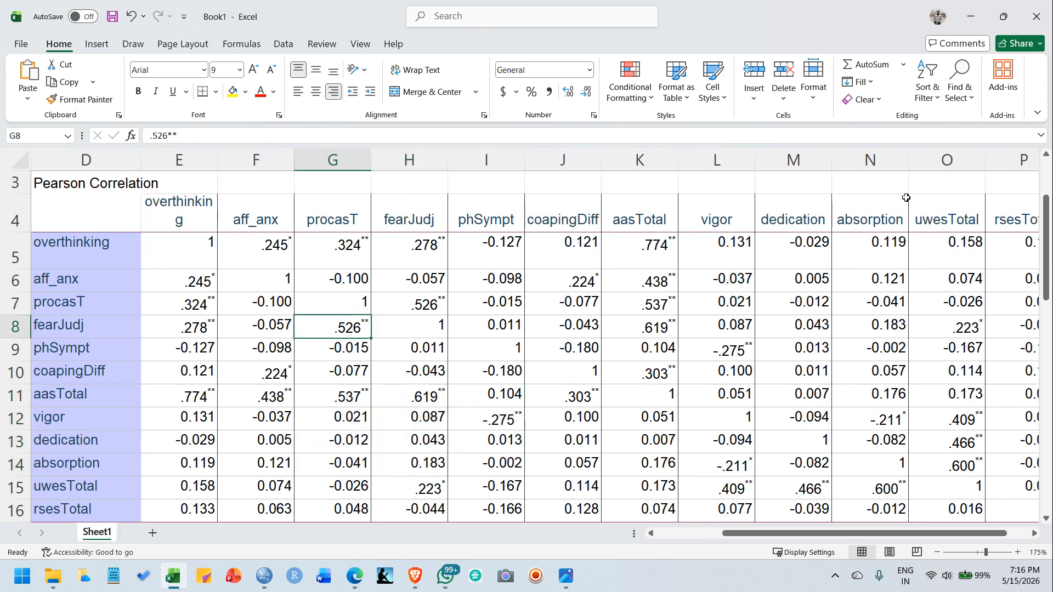
scroll(240, 285, down, 1)
scroll(241, 284, up, 1)
click(937, 552)
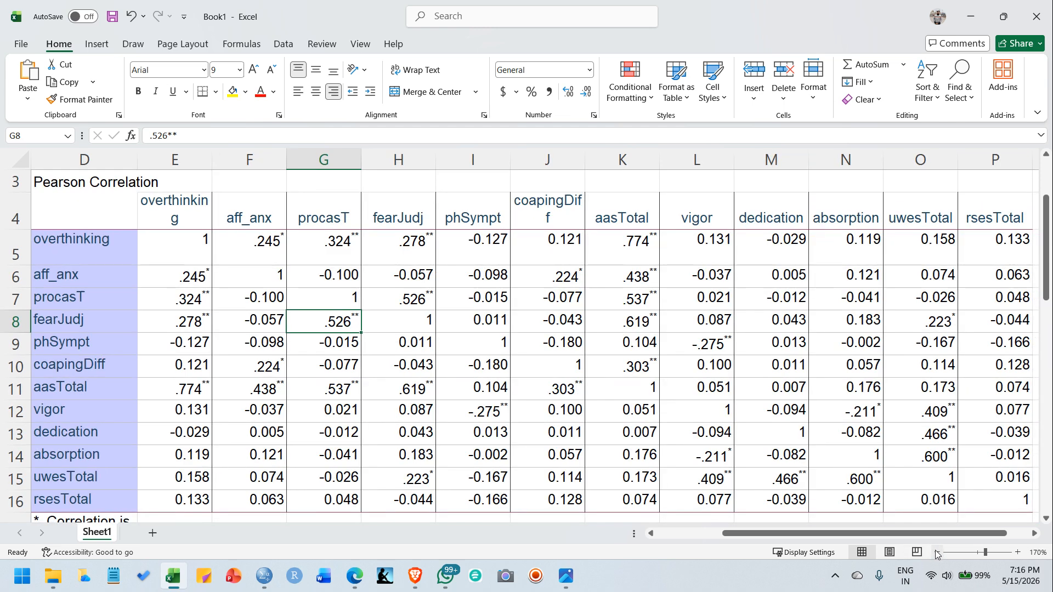
click(937, 552)
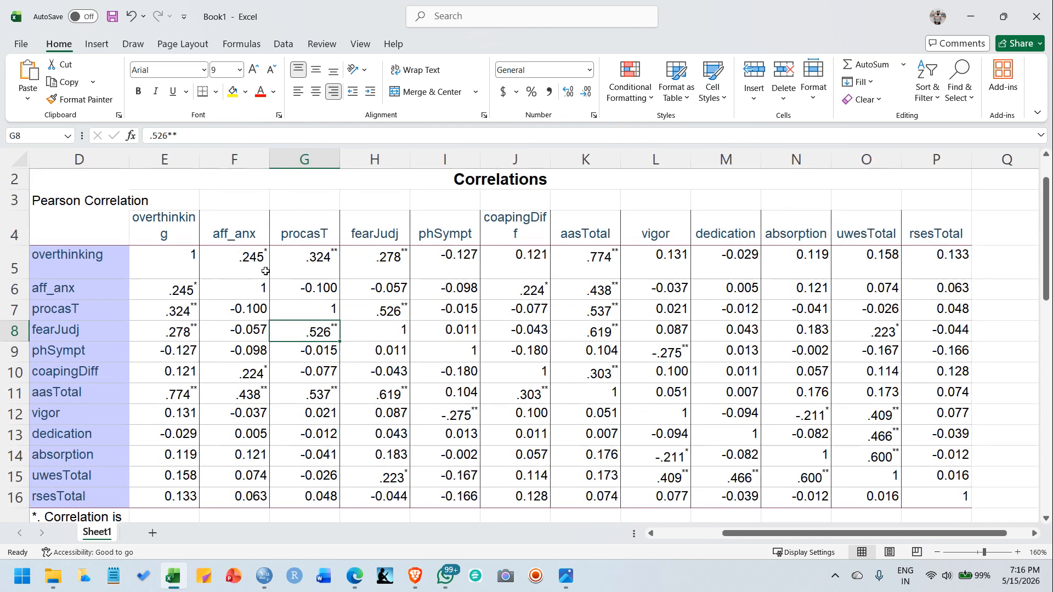
click(94, 256)
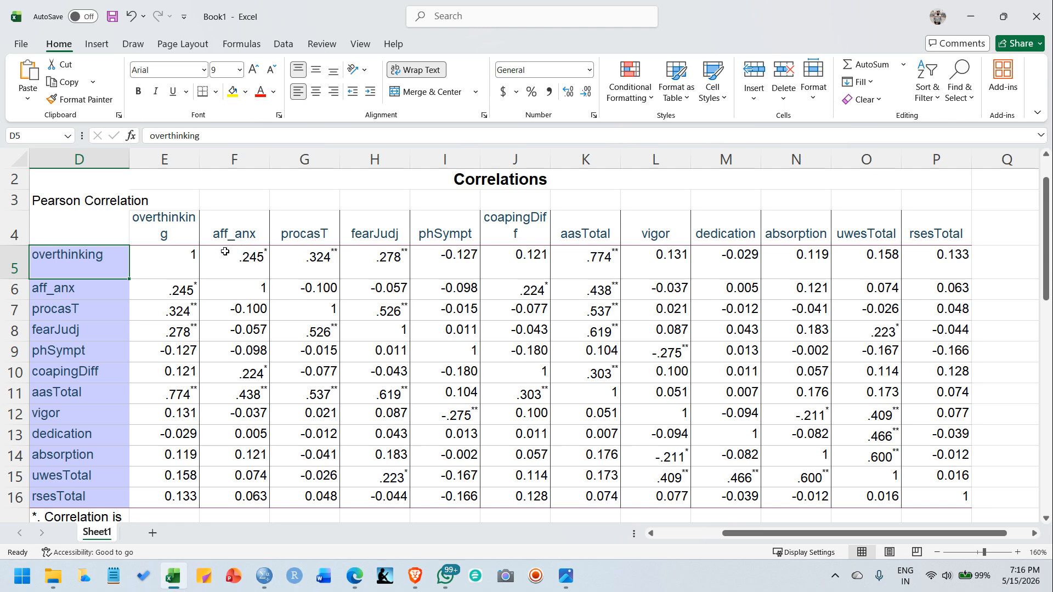
click(240, 260)
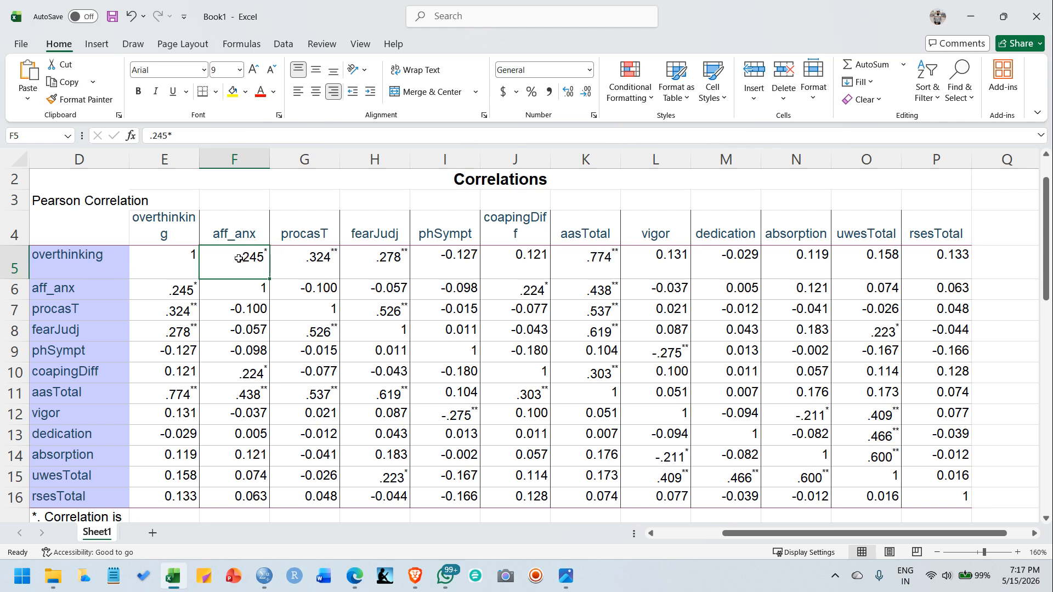
click(323, 262)
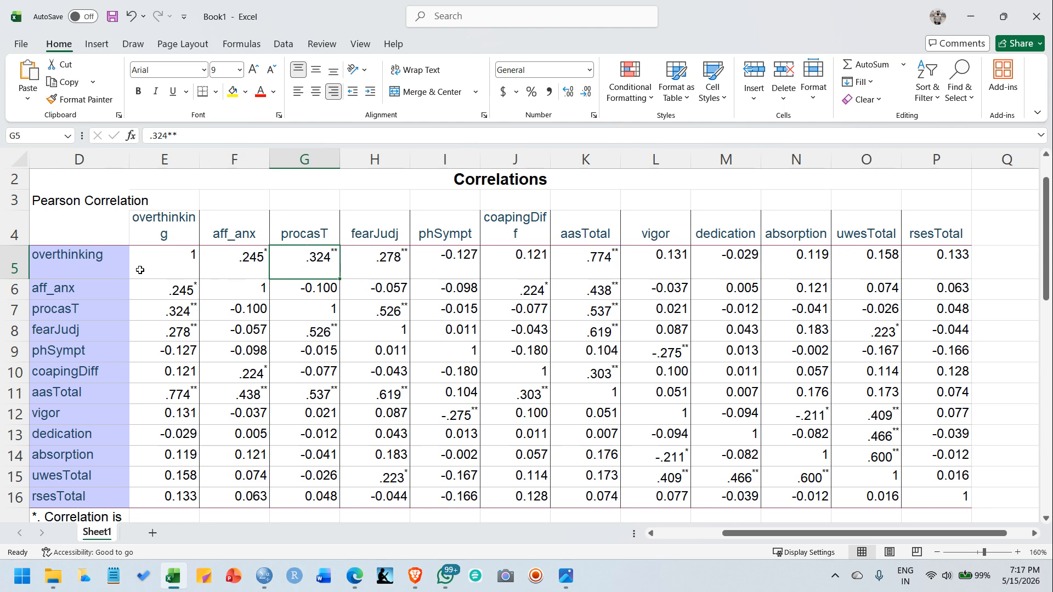
Examine the overthinking row's correlations with the variables from fearJudj through absorption in cells H5 to N5
click(395, 268)
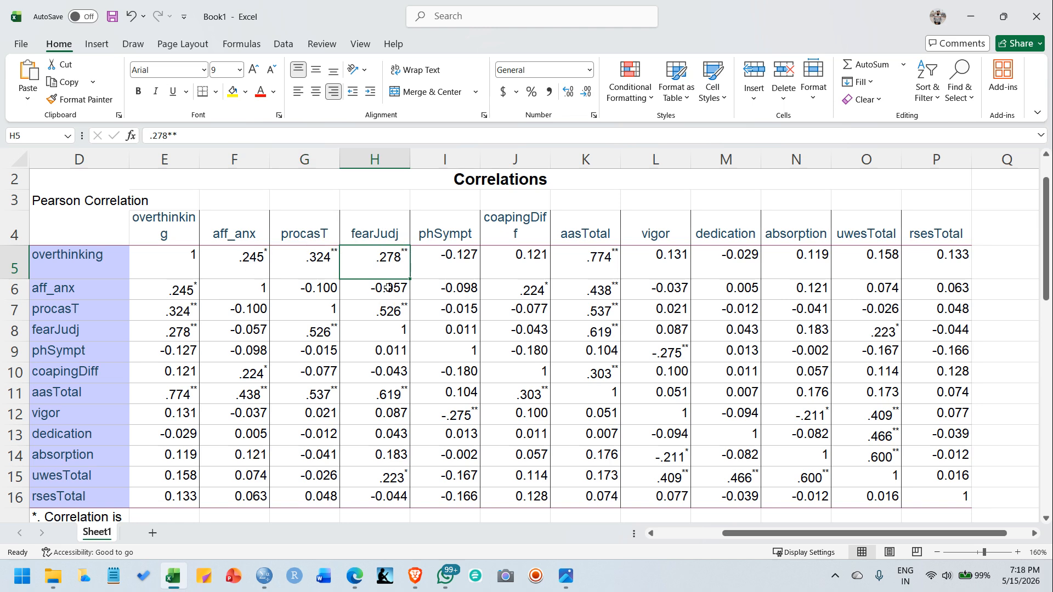
click(471, 272)
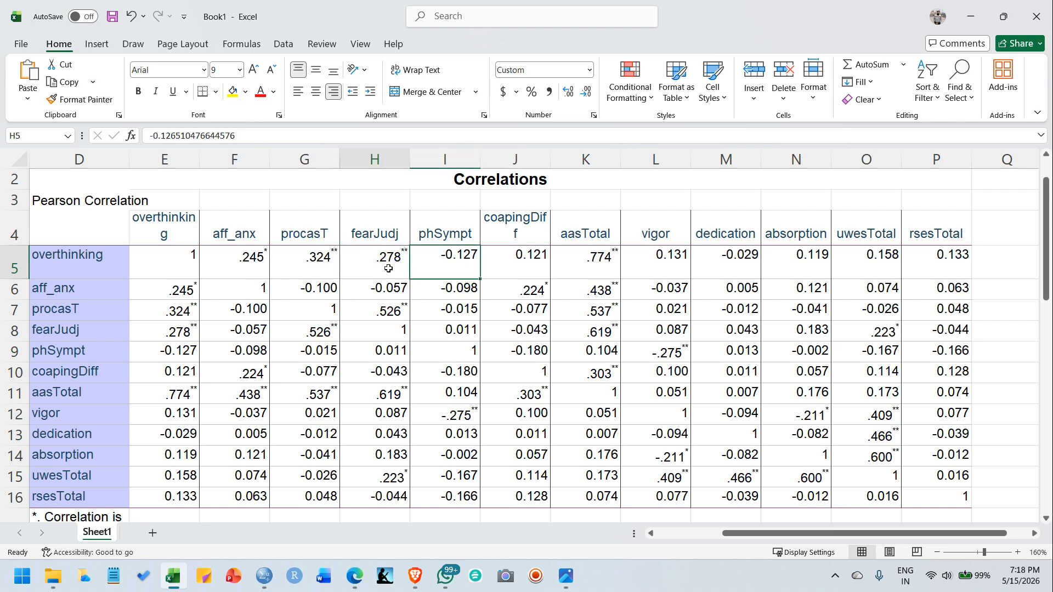
drag(390, 266, 468, 258)
click(470, 269)
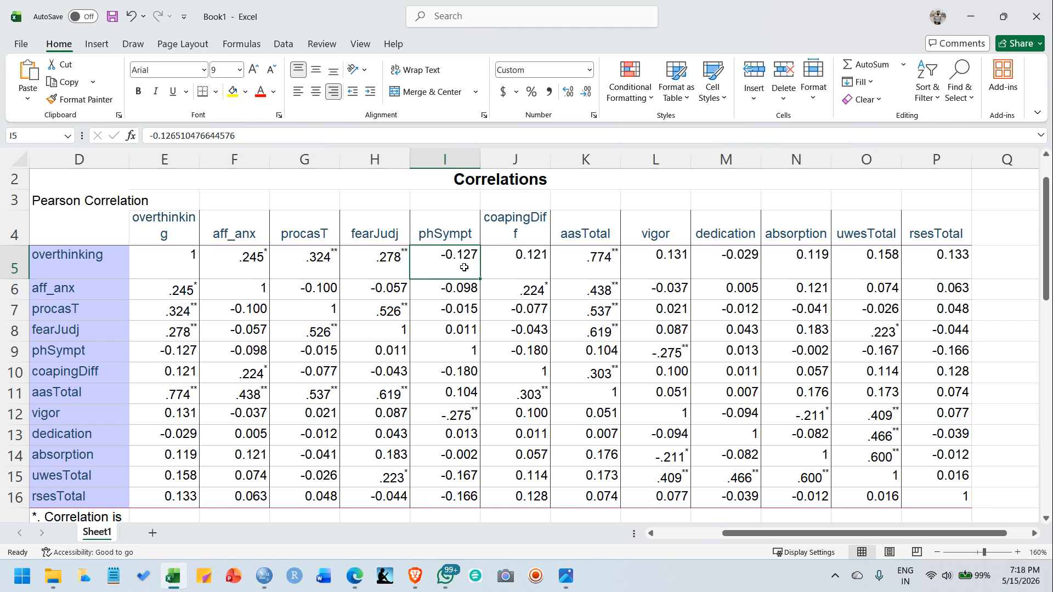
click(548, 203)
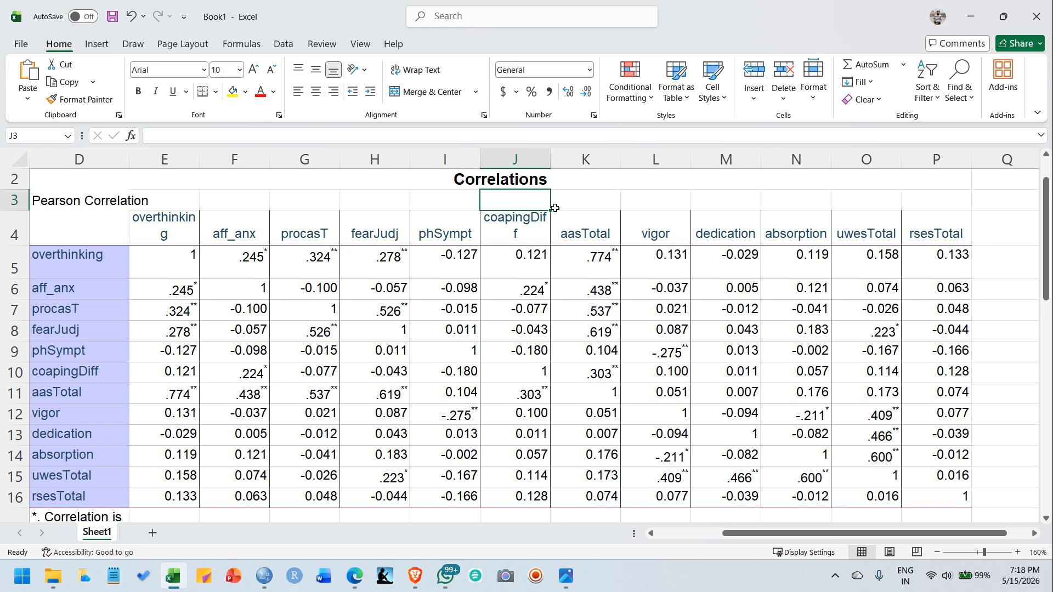
click(495, 277)
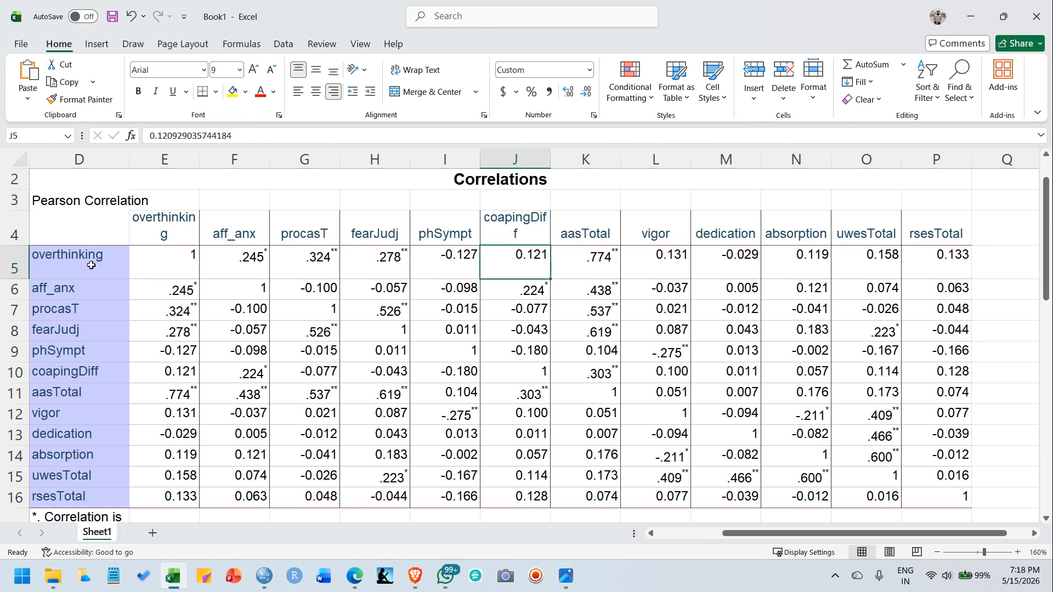
click(433, 251)
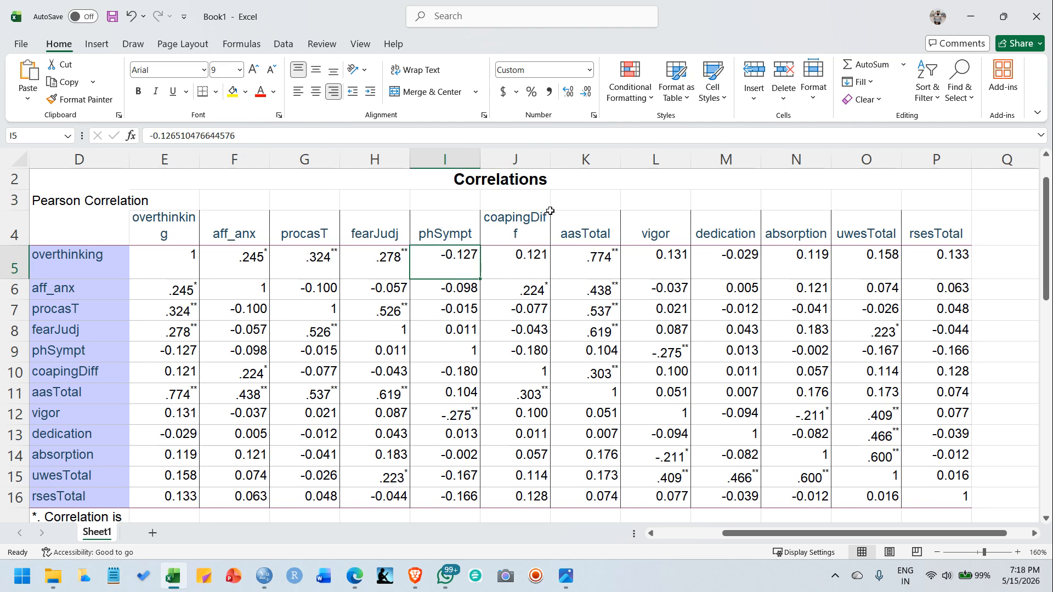
click(527, 262)
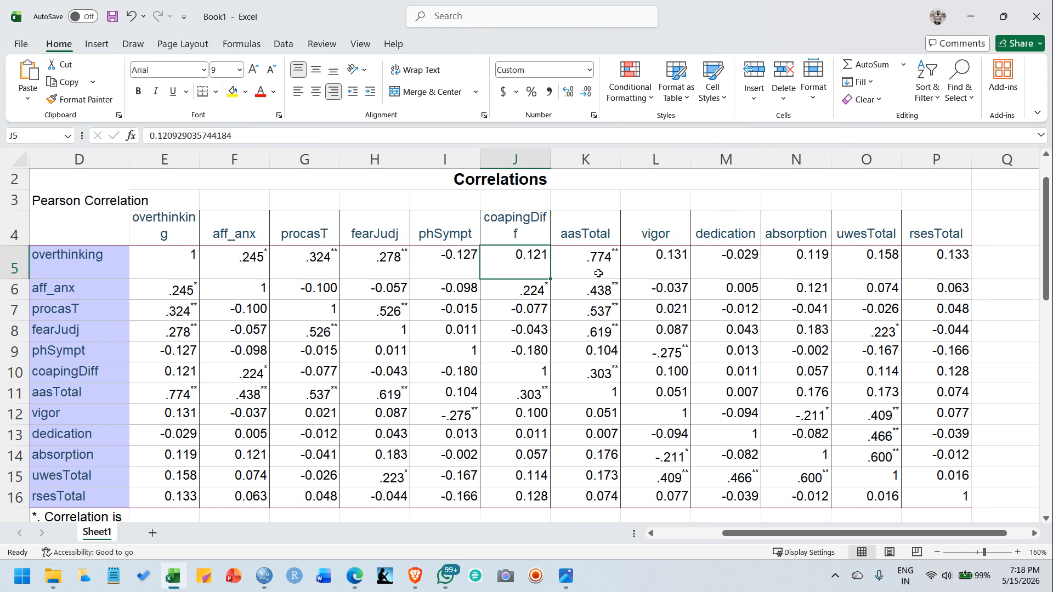
click(578, 266)
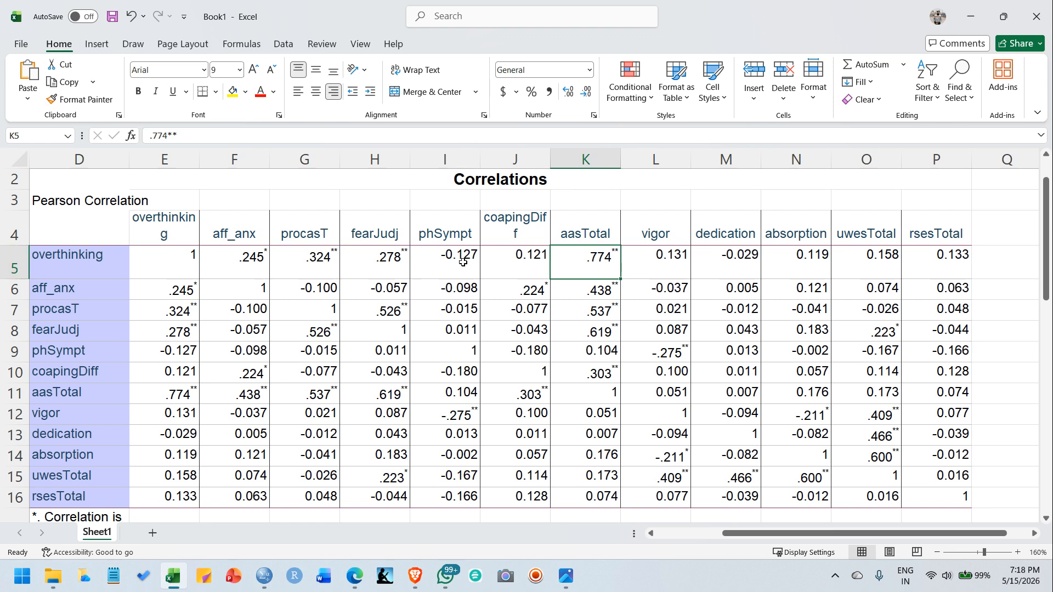
click(676, 257)
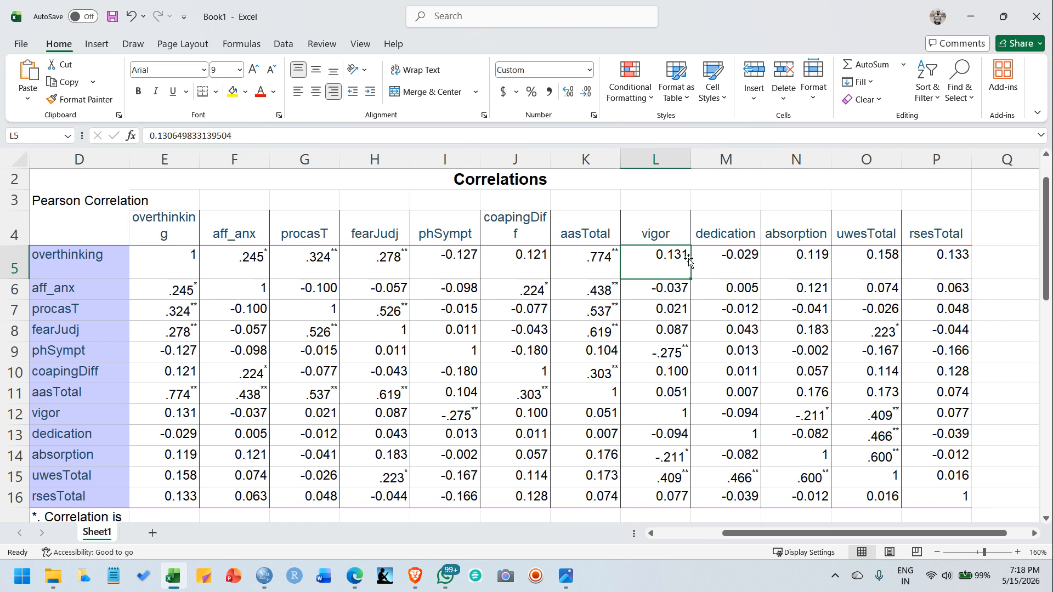
click(735, 263)
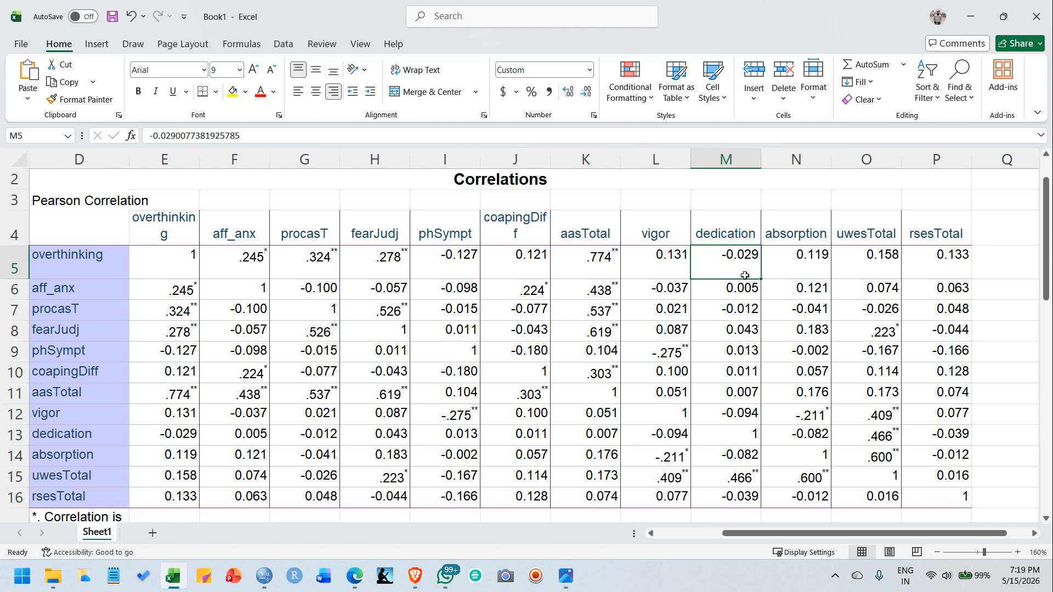
click(813, 269)
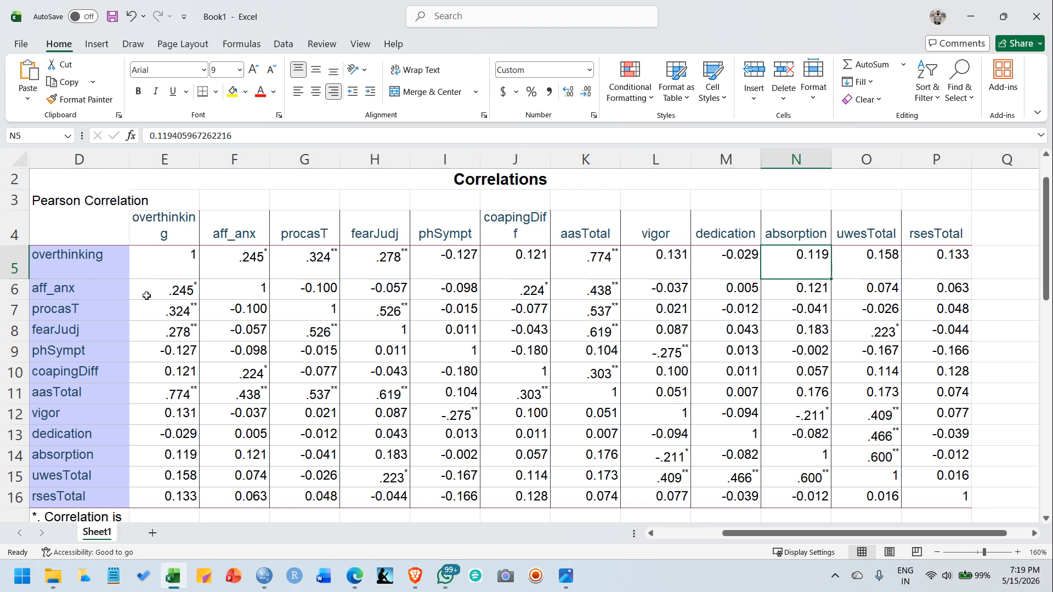
Check the aff_anx and overthinking correlation in E6, and highlight the vigor to uwesTotal columns in L4:O16
click(174, 293)
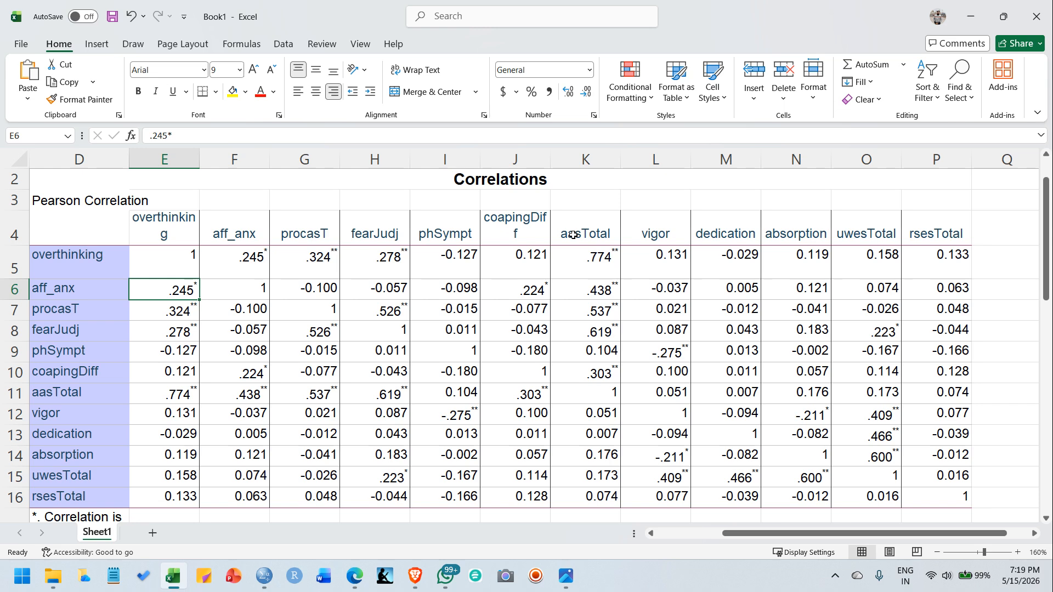
click(678, 244)
drag(678, 246, 801, 287)
scroll(802, 287, up, 4)
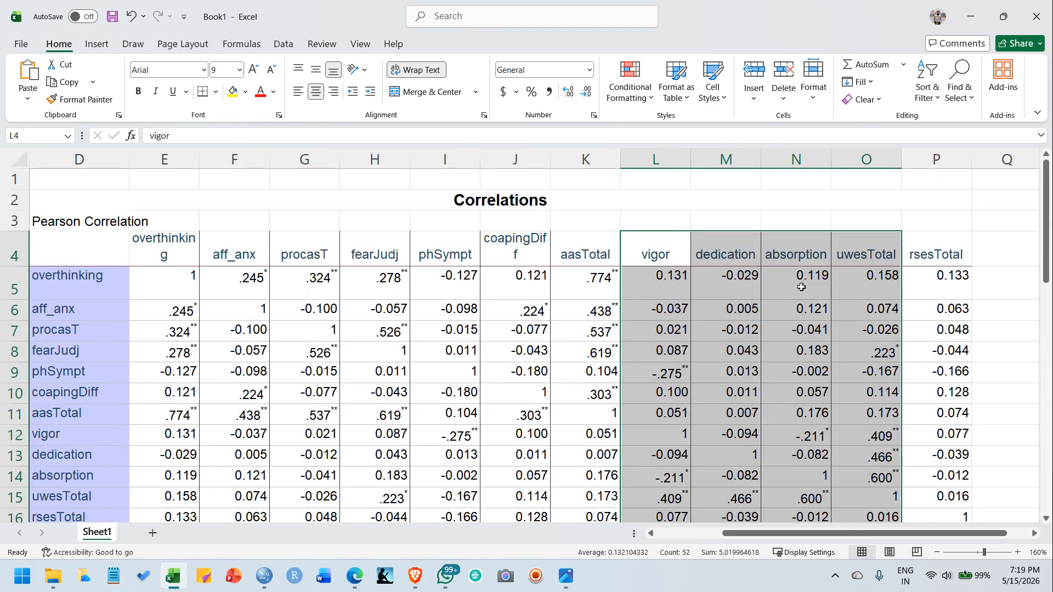
scroll(802, 287, down, 1)
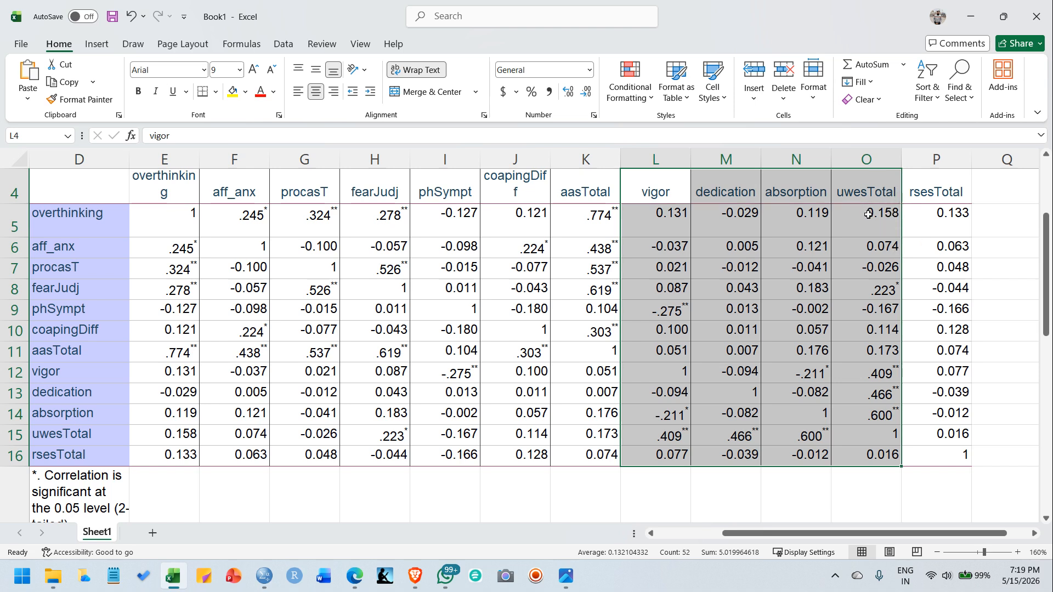
Select the starred uwesTotal correlations in O8 and O12:O14 together with their row labels fearJudj, vigor, dedication and absorption
click(883, 290)
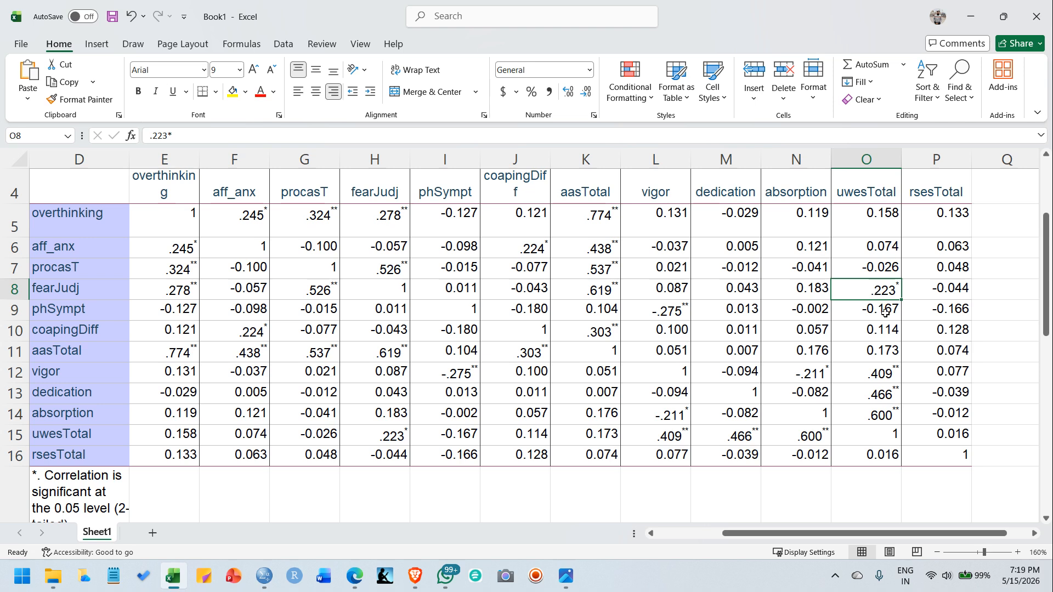
ctrl+click(887, 373)
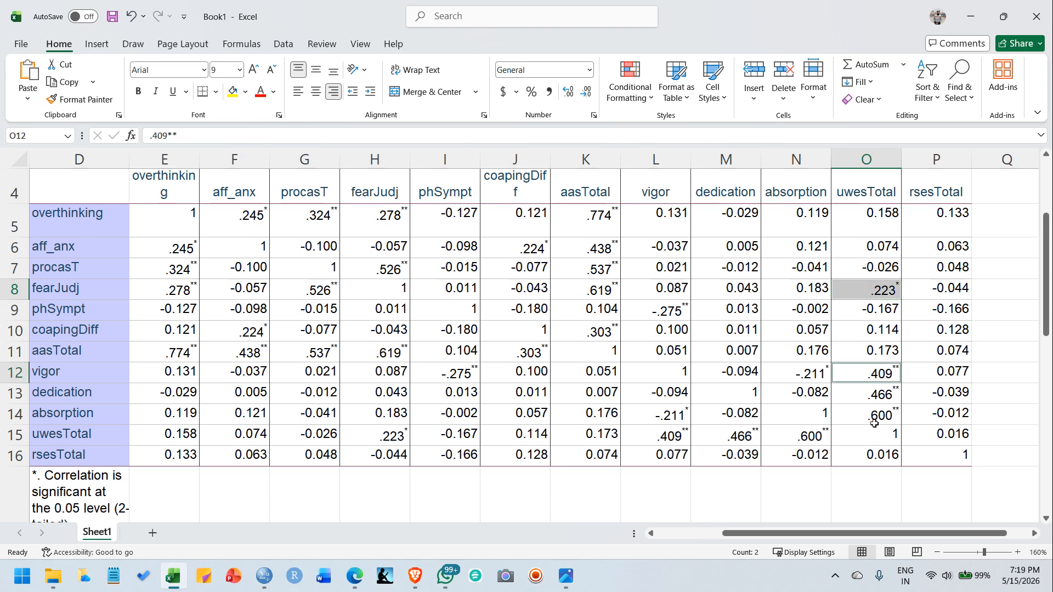
ctrl+click(880, 399)
ctrl+click(885, 420)
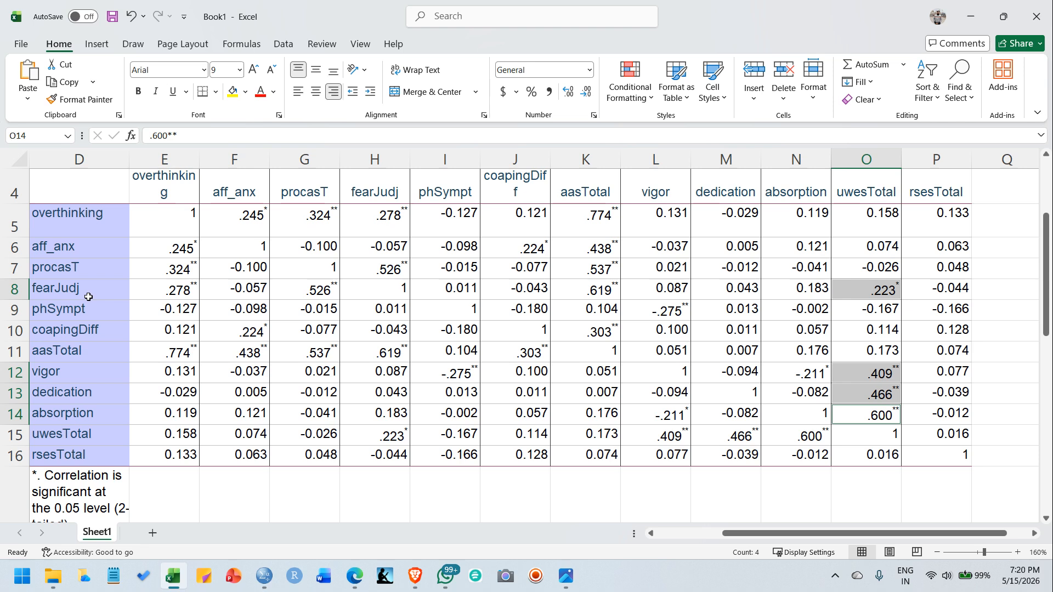
ctrl+click(41, 288)
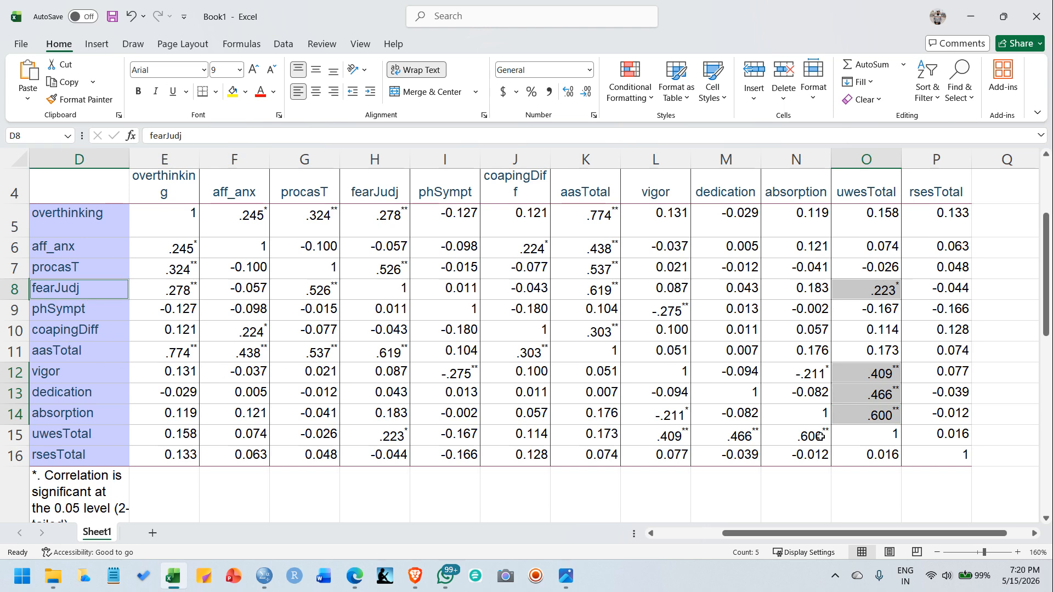
drag(55, 374, 55, 407)
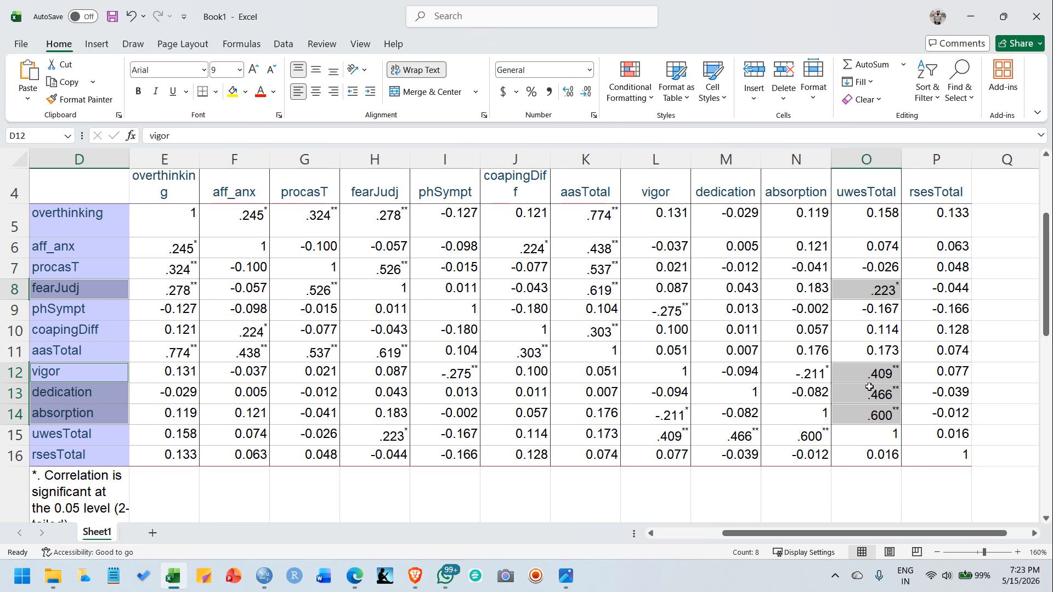
Switch to the Edge browser and search Bing for "fear of judgement in psychology"
click(971, 17)
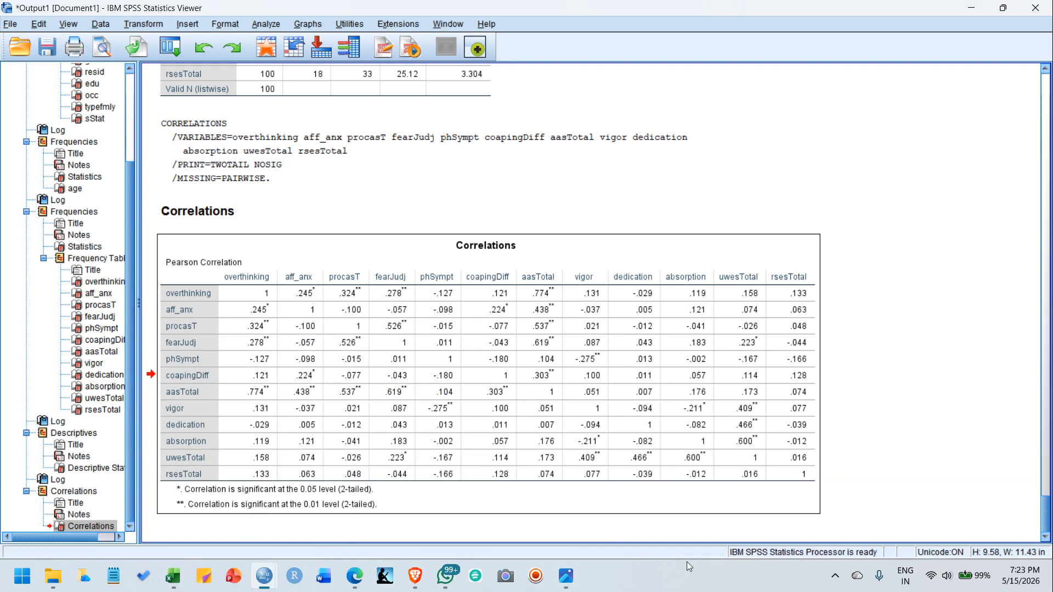
click(355, 576)
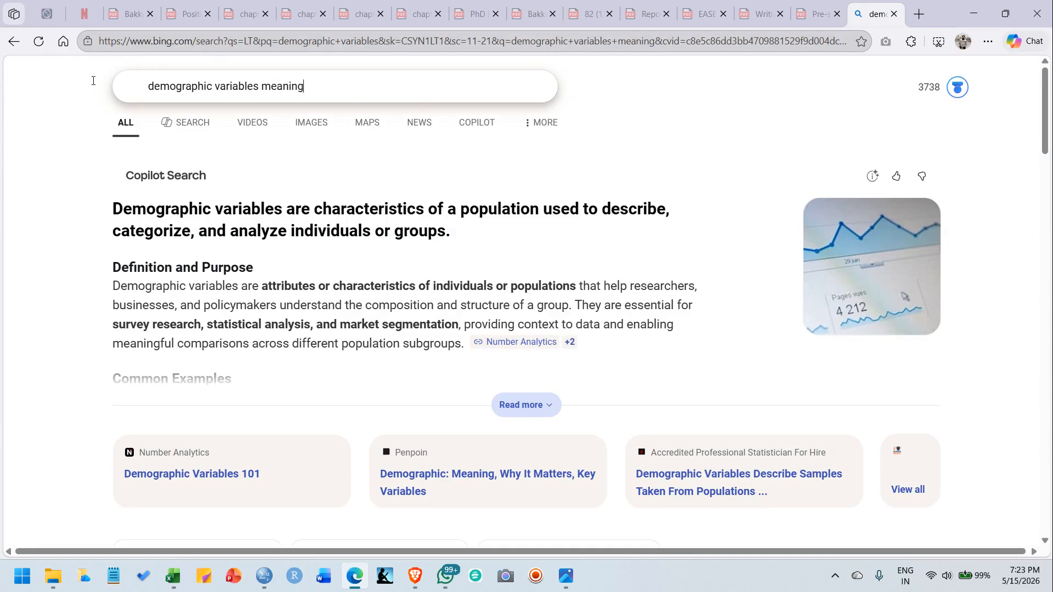
key(ctrl+a)
text(fea)
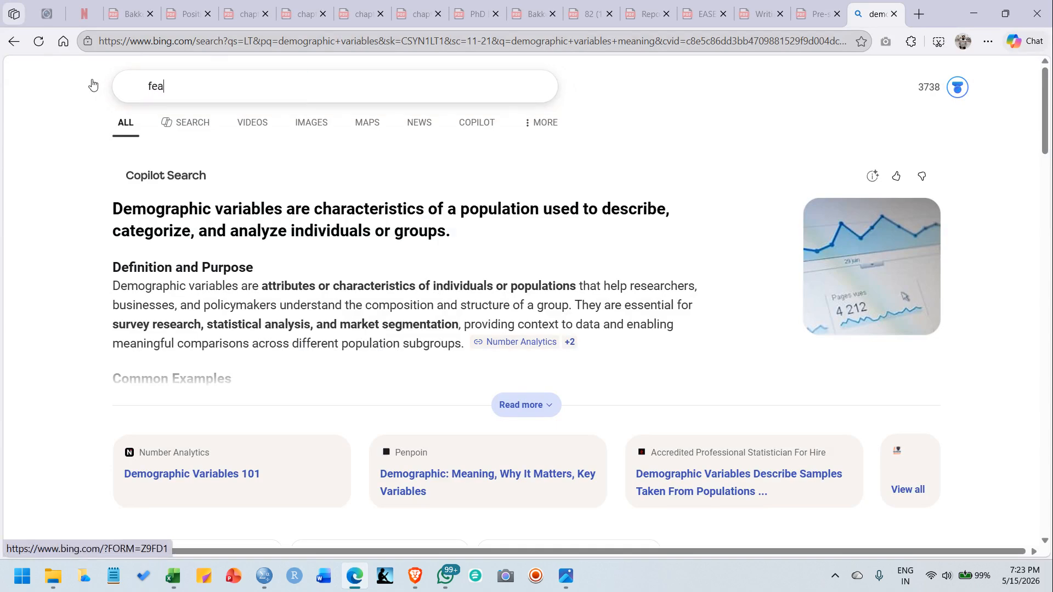
text(r of judgeme)
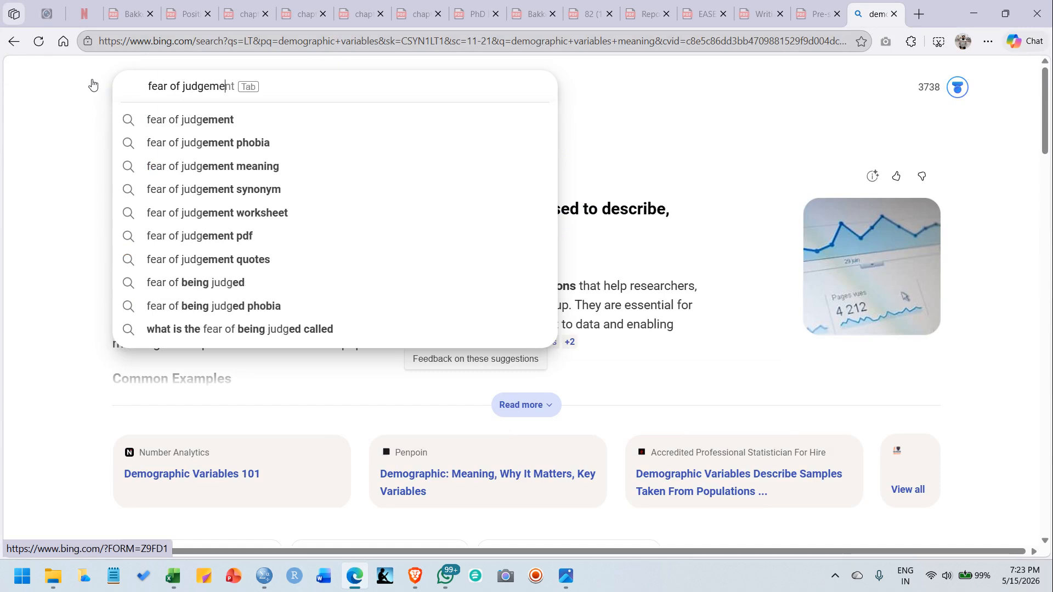
text(nt in psychology)
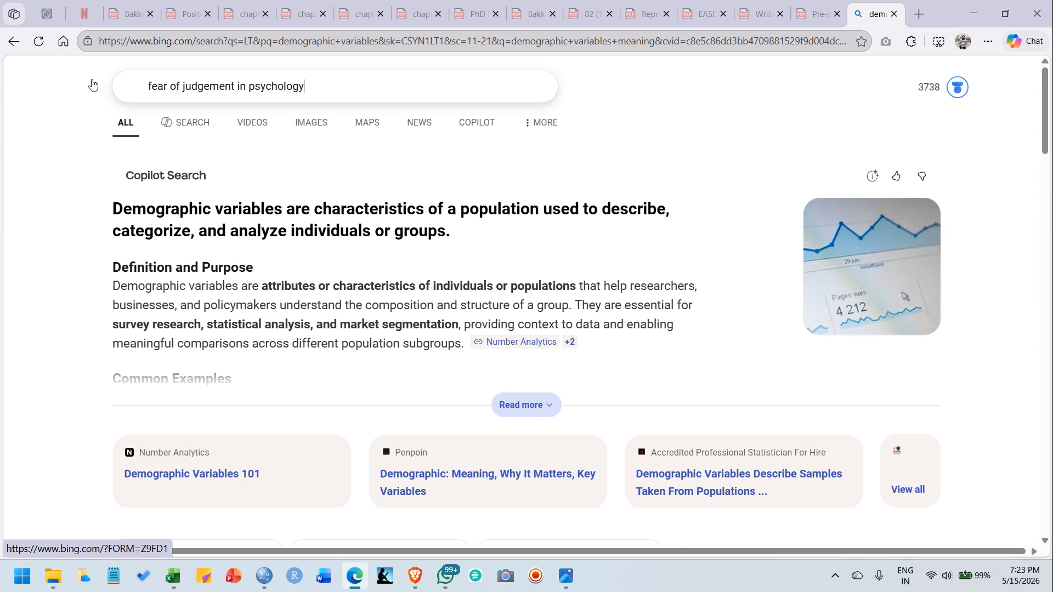
key(Return)
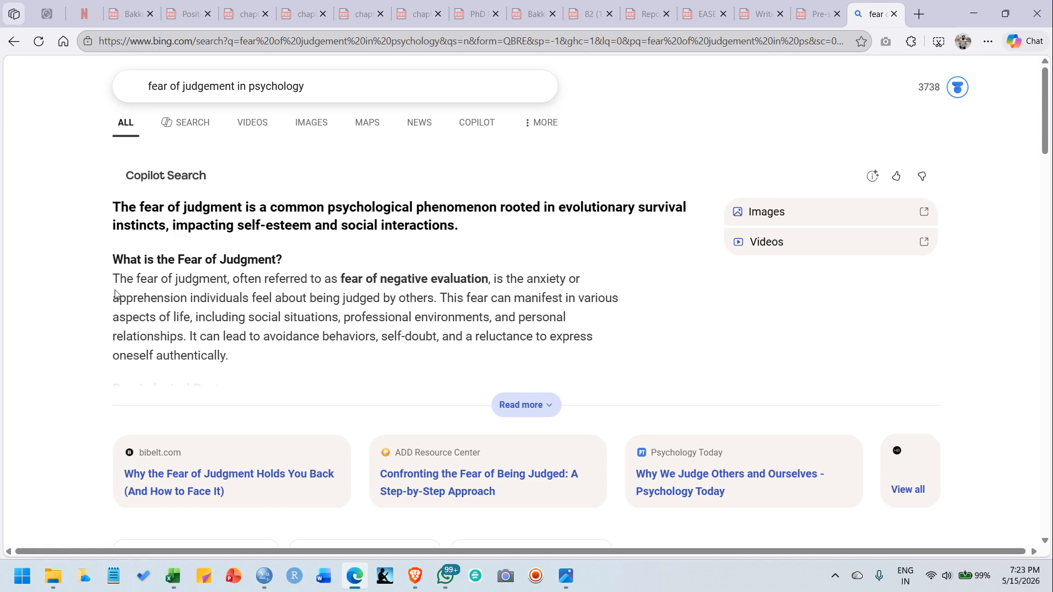
Read the fear of judgment definition in the search answer, highlighting the phrase "fear of negative evaluation" at an enlarged view
scroll(119, 295, down, 1)
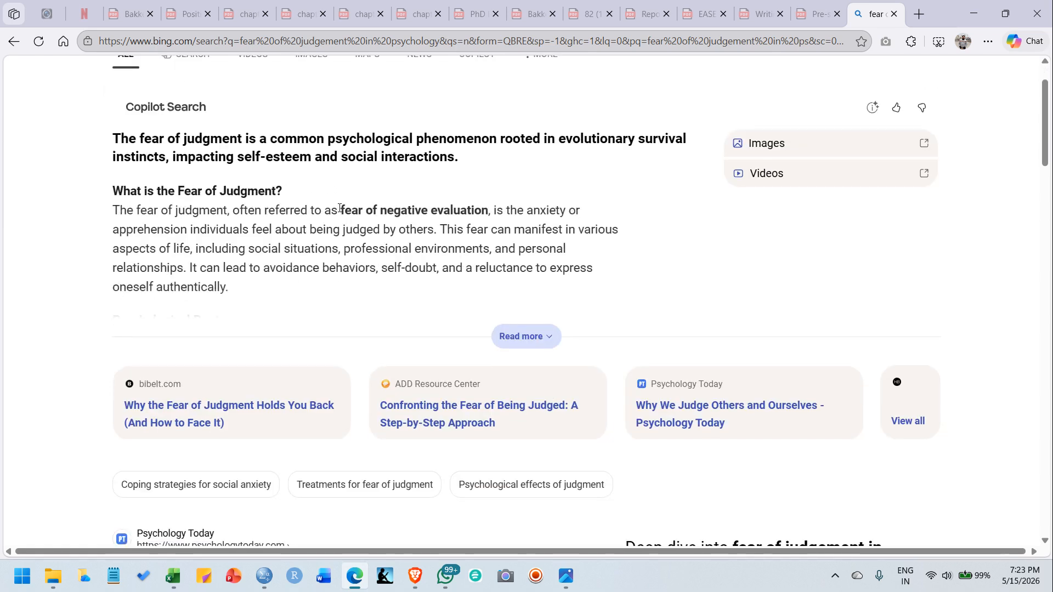
scroll(340, 208, up, 5)
drag(344, 213, 651, 204)
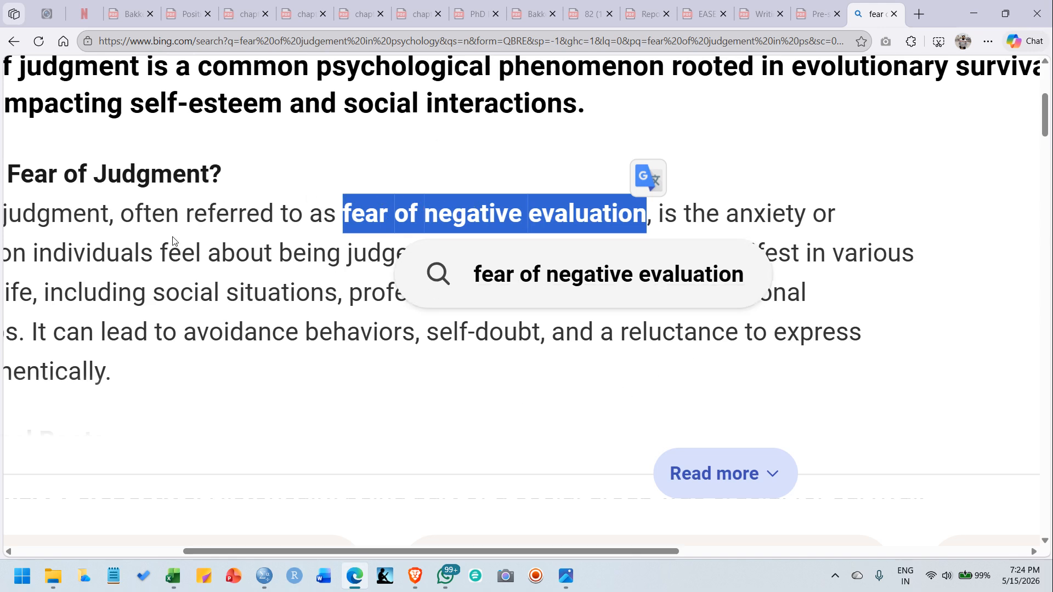
key(ctrl+minus)
key(ctrl+minus)
key(ctrl+minus)
key(ctrl+minus)
key(ctrl+minus)
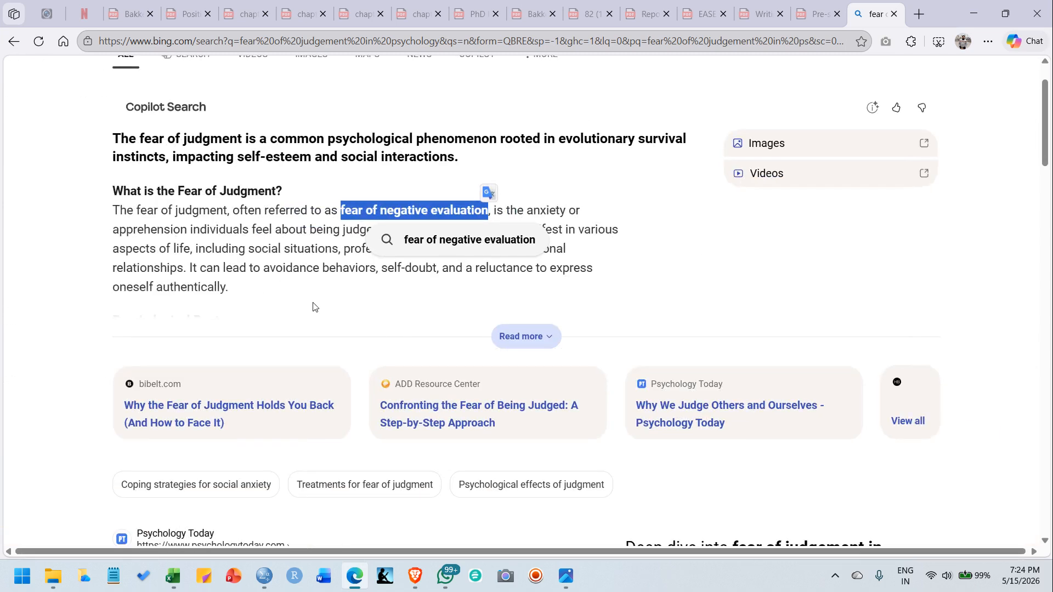
click(168, 235)
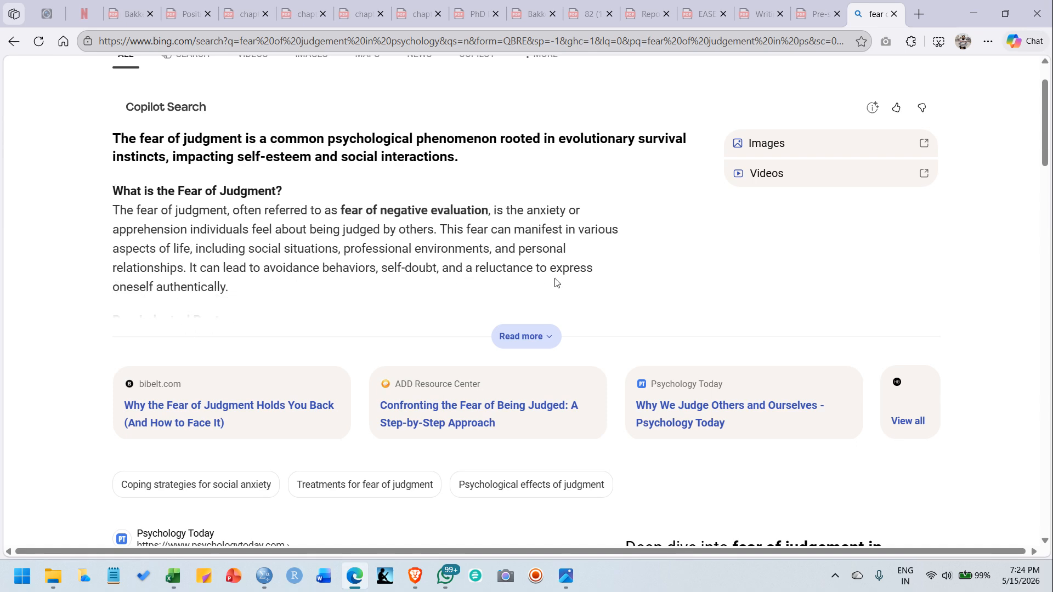
Highlight "avoidance behaviors", "self-doubt" and "fear of negative evaluation" in the definition while reading the effects of fear of judgment
drag(260, 268, 376, 267)
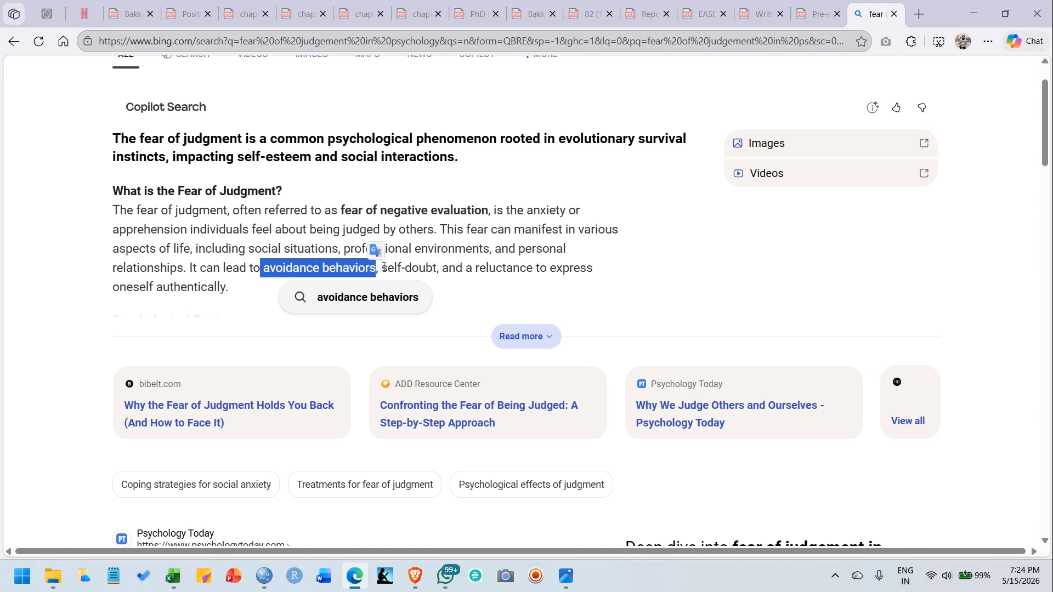
drag(383, 268, 438, 268)
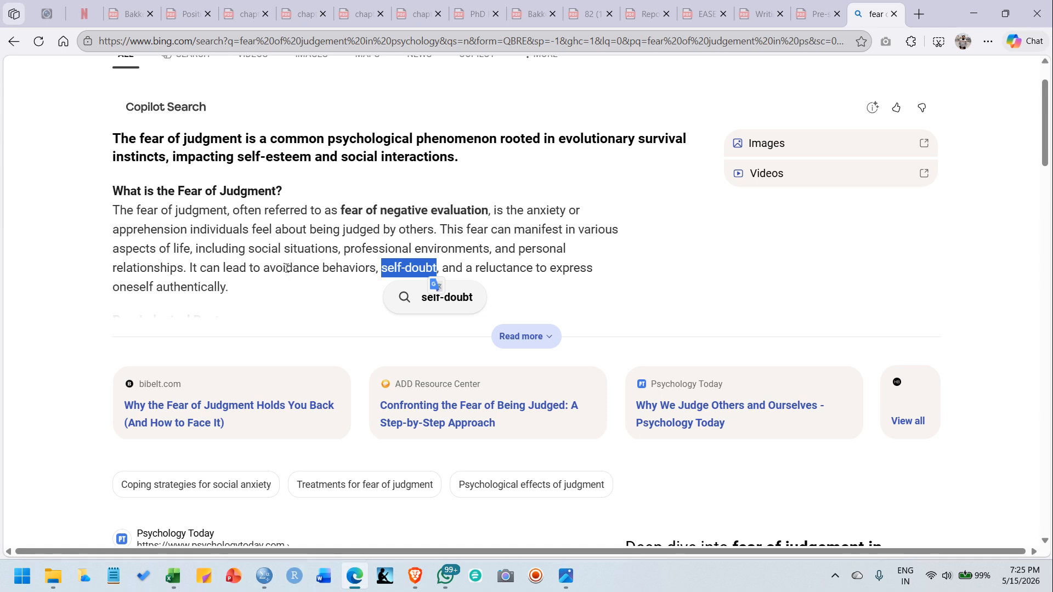
click(533, 264)
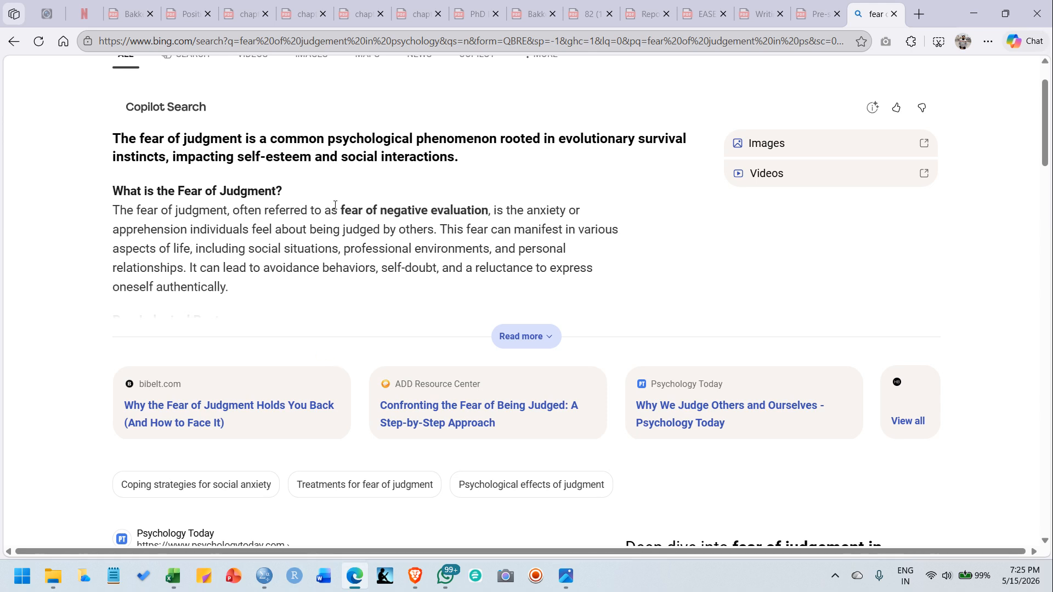
drag(336, 206, 490, 210)
Minimize the browser and the SPSS output viewer, and select the uwes10 value of case 14 in the SPSS Data Editor
click(970, 11)
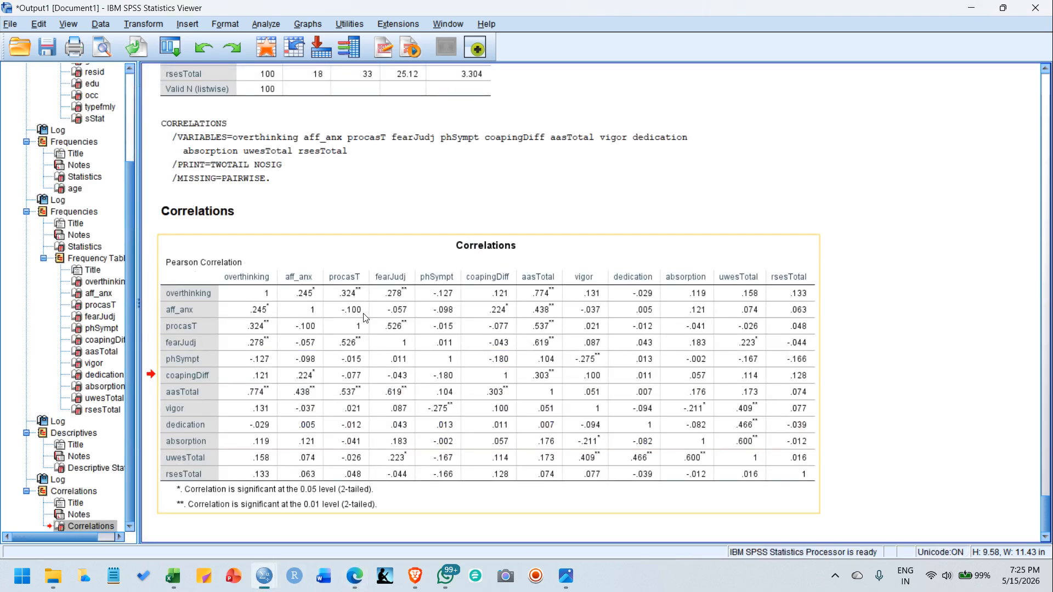
click(971, 8)
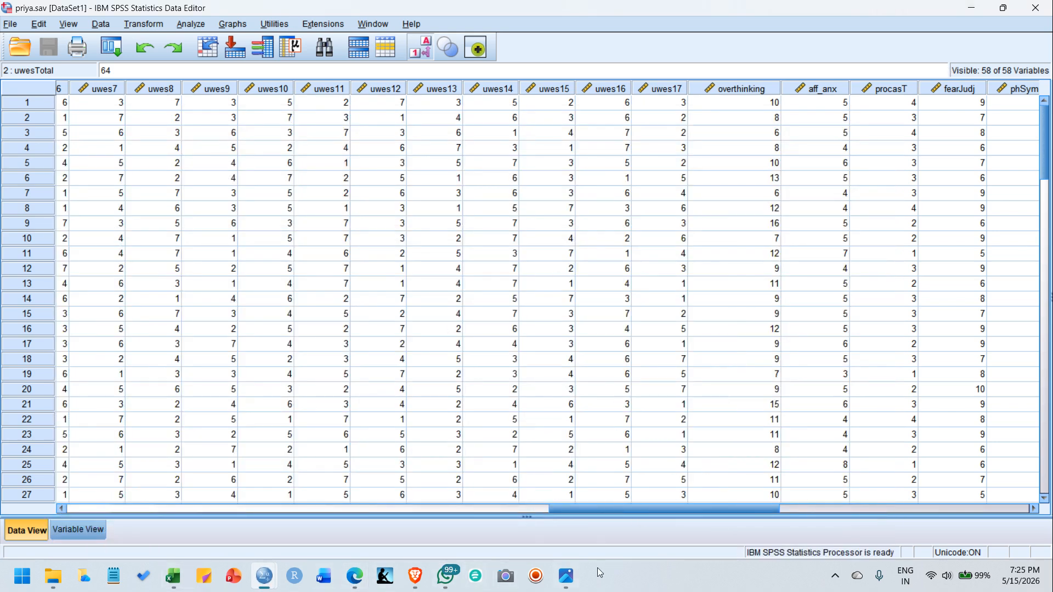
click(280, 304)
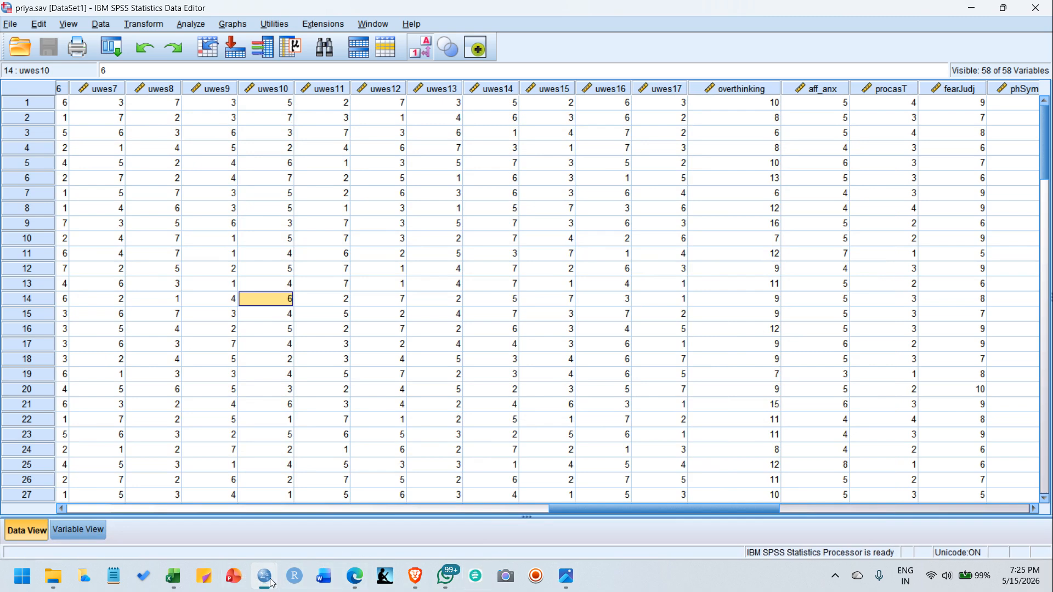
Switch to the SPSS output viewer and review the results from the scale Statistics table through the Correlations table
mouse_move(264, 577)
click(204, 503)
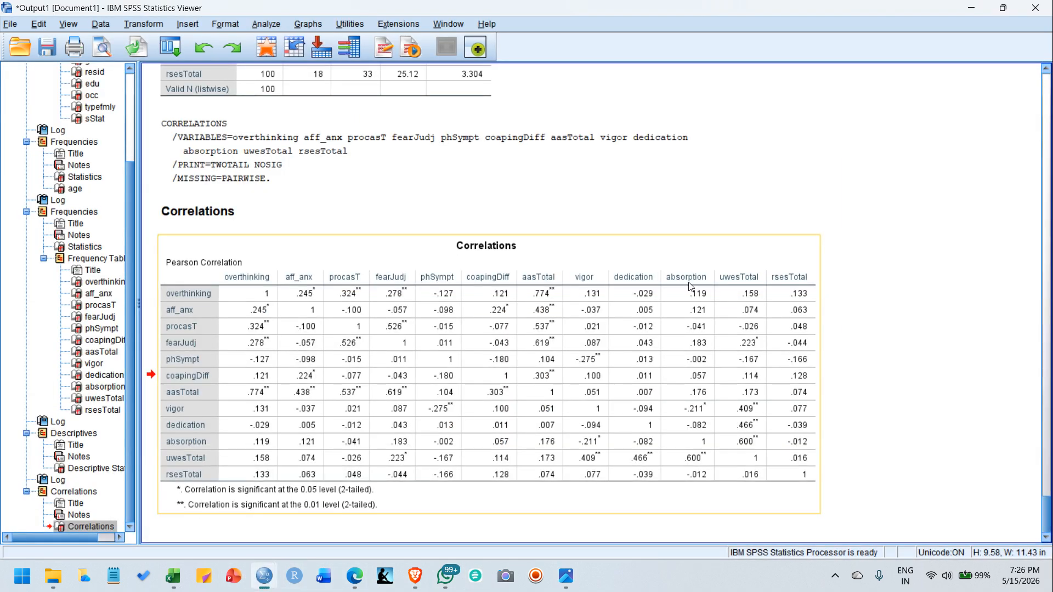
scroll(690, 286, up, 20)
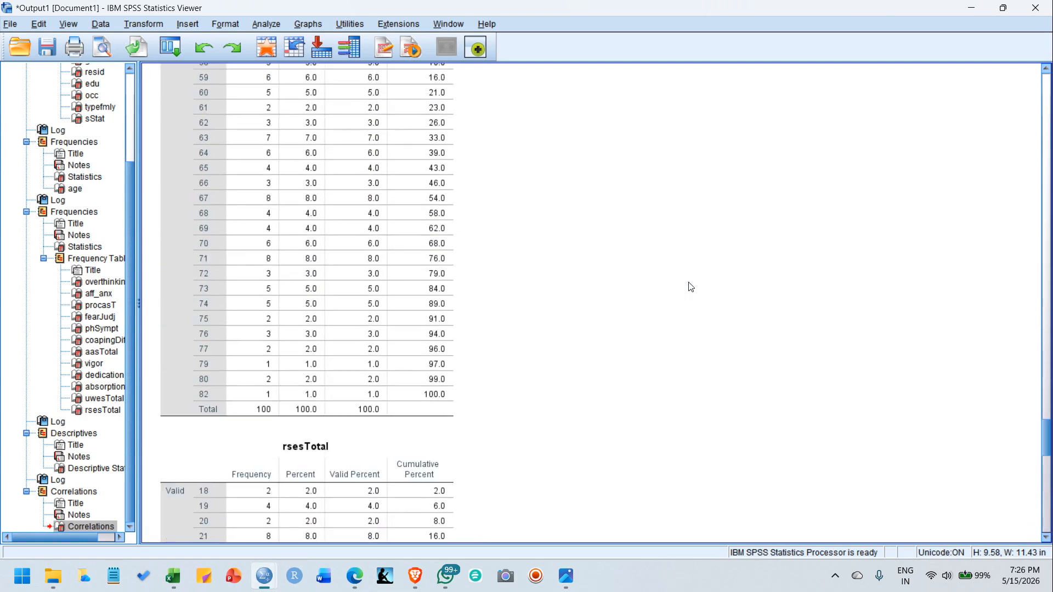
scroll(690, 286, up, 20)
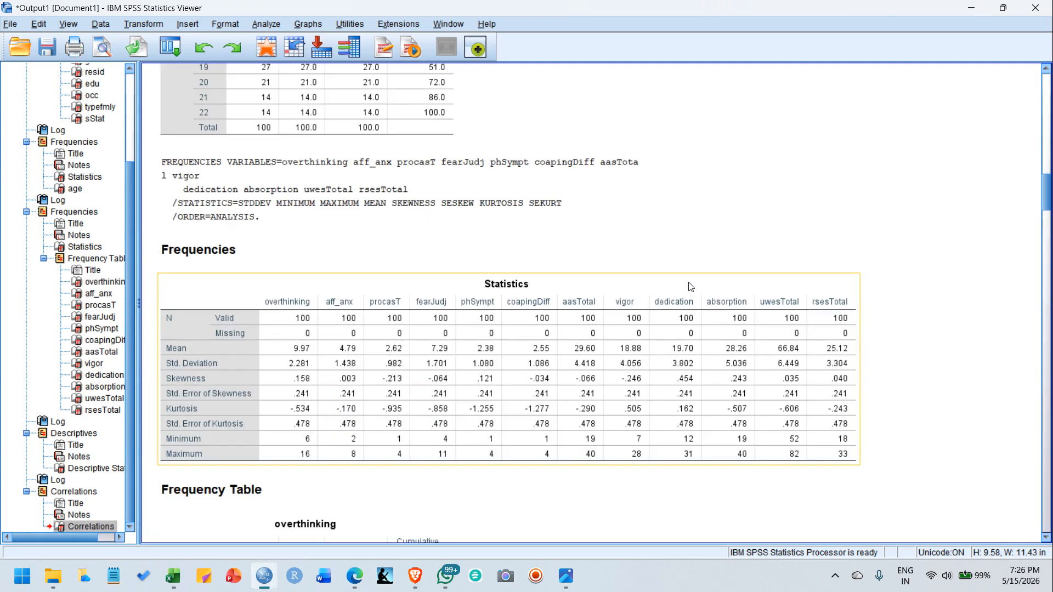
scroll(690, 285, down, 20)
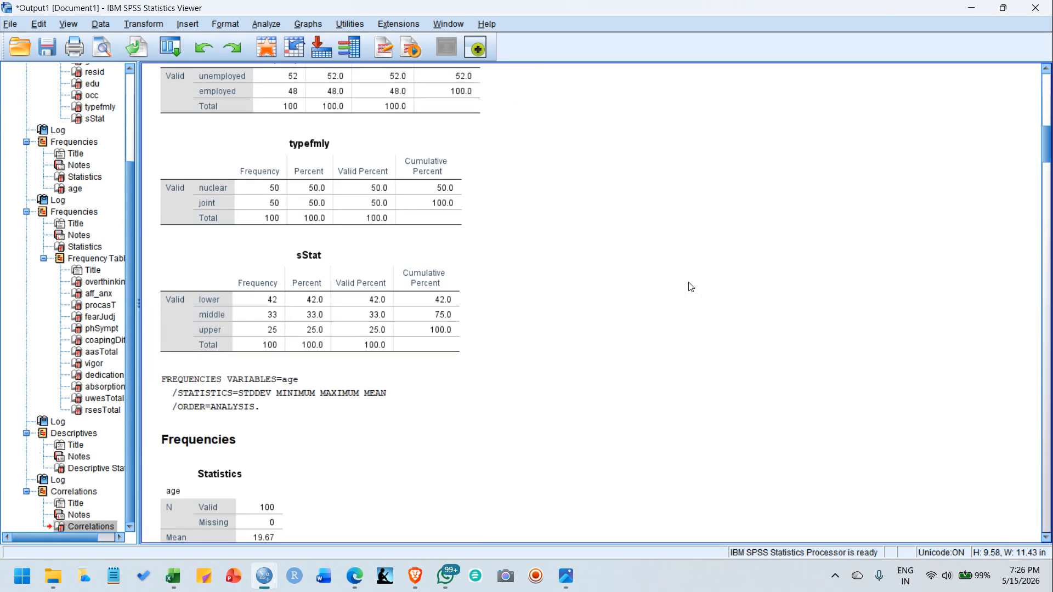
scroll(690, 286, down, 20)
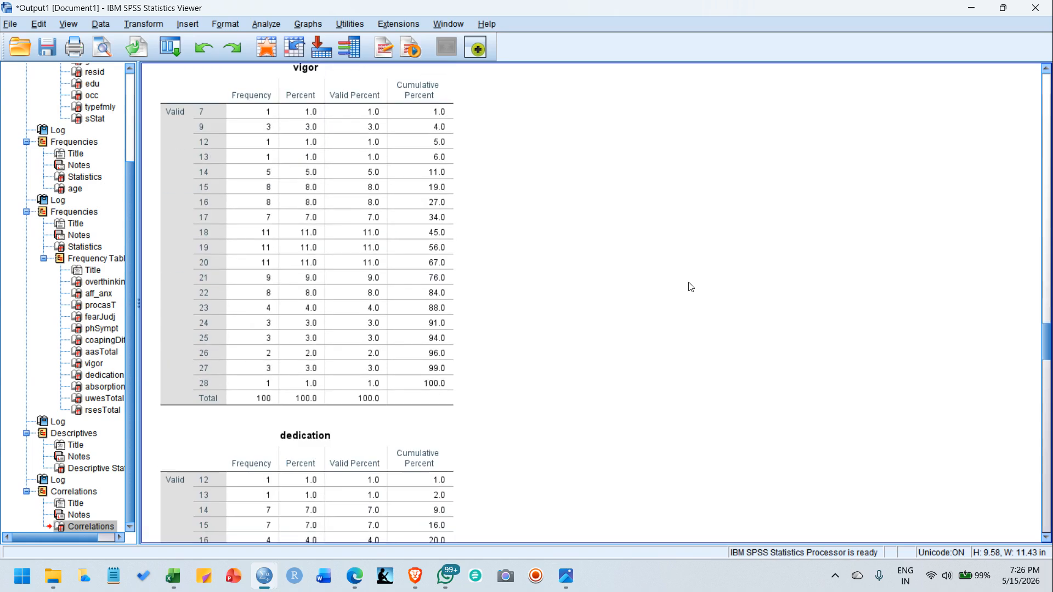
scroll(691, 286, down, 20)
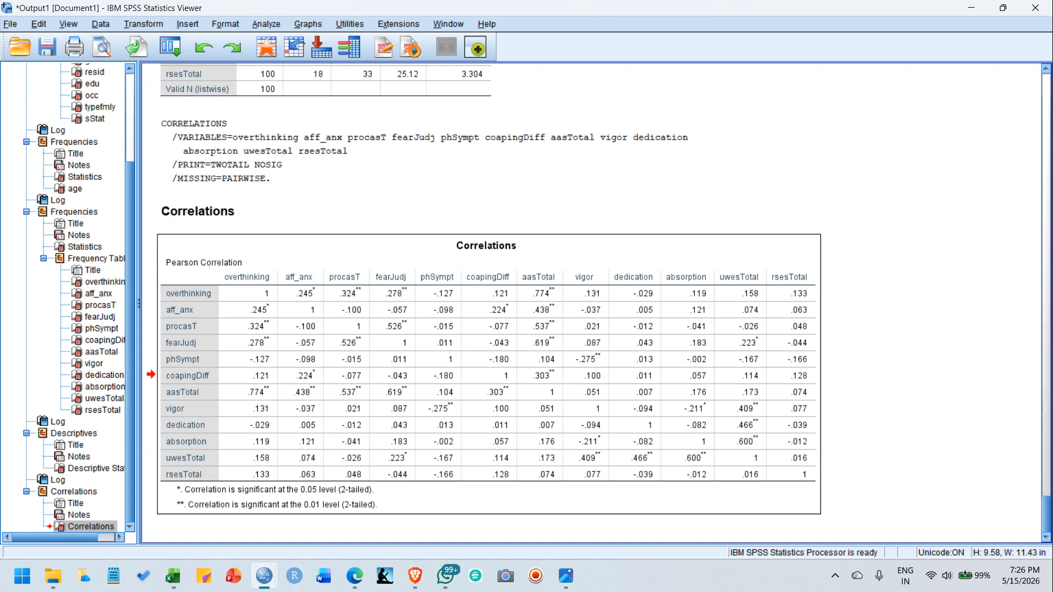
Switch to WhatsApp and examine the age, gender and education rows of the Table 1 demographic profile image
key(alt+Tab)
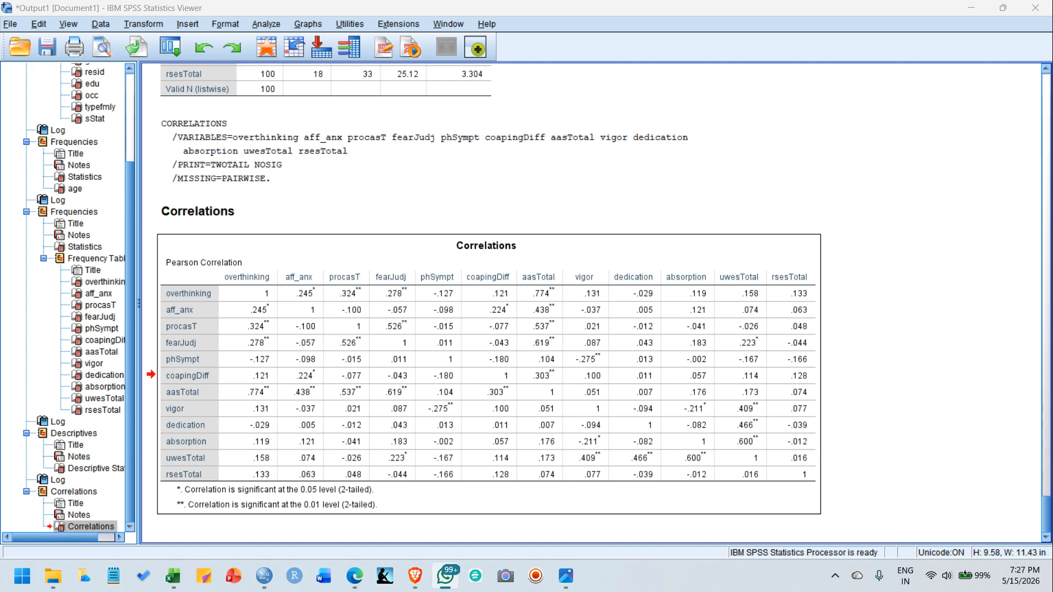
drag(1052, 271, 516, 32)
drag(543, 240, 537, 304)
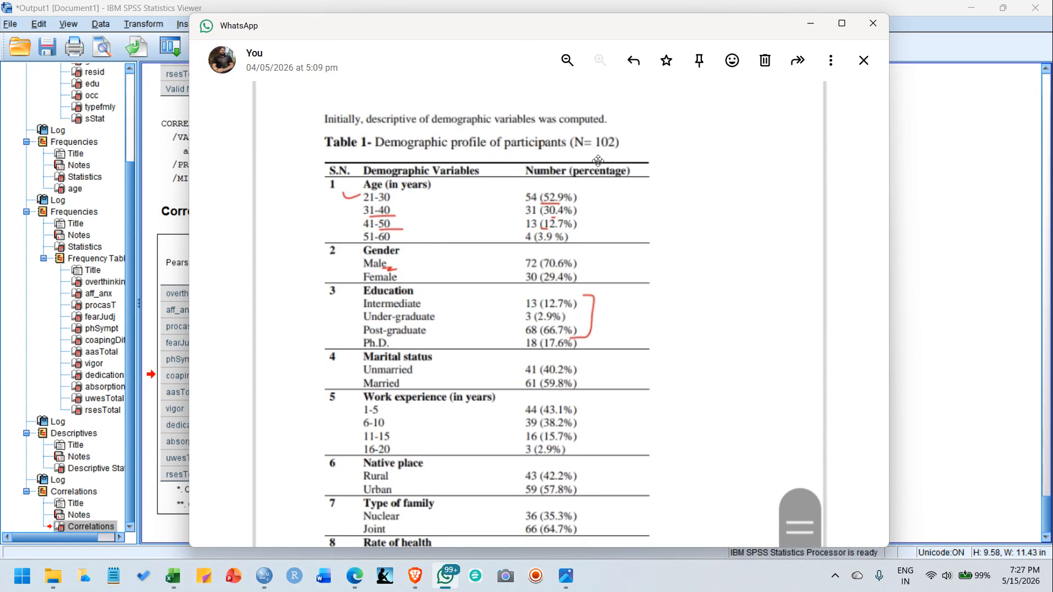
drag(581, 271, 581, 238)
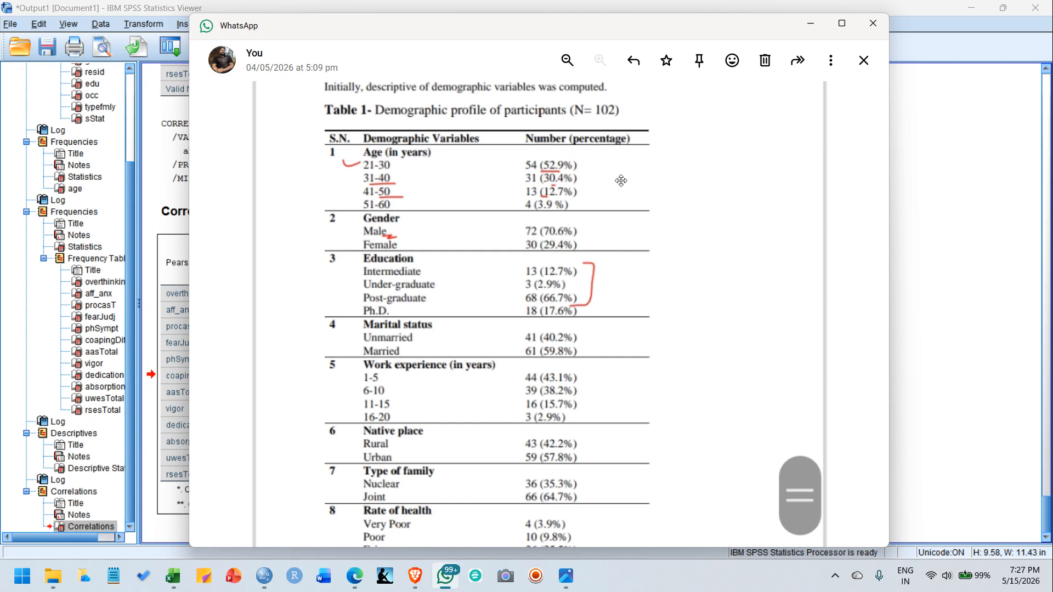
scroll(537, 176, up, 1)
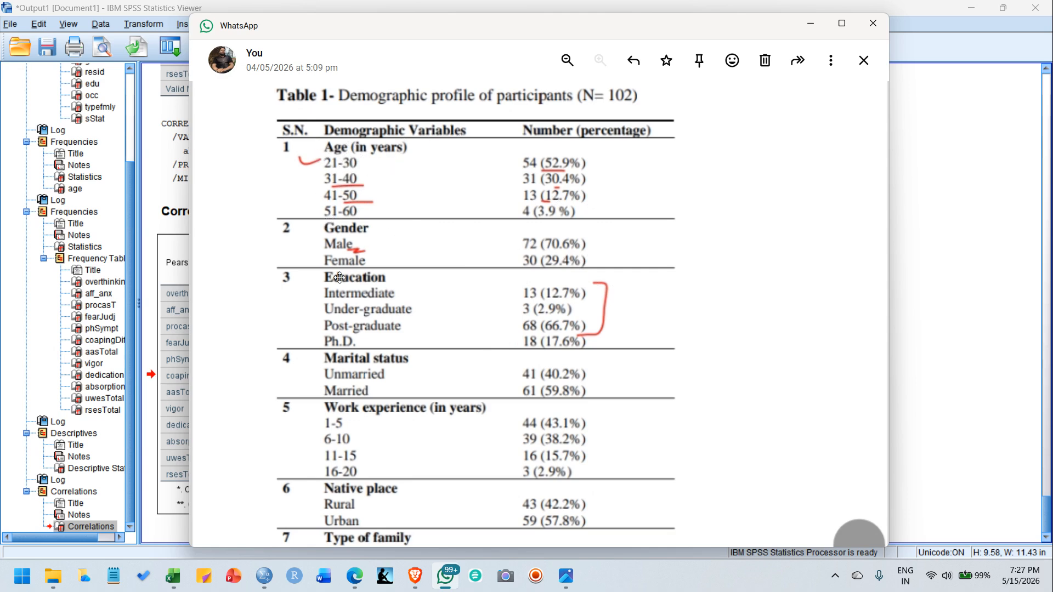
scroll(365, 338, down, 3)
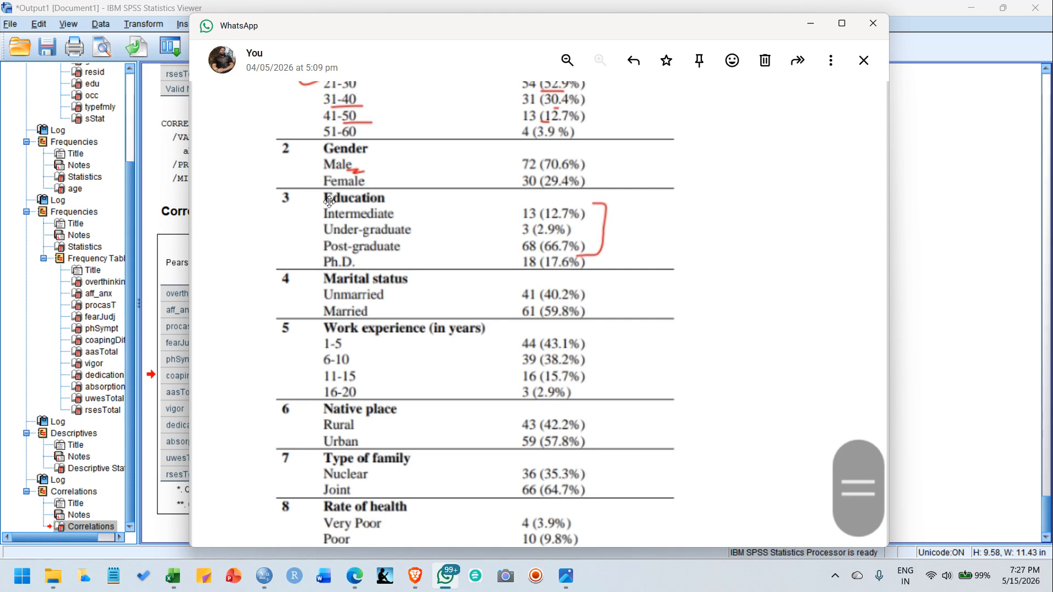
scroll(417, 334, down, 2)
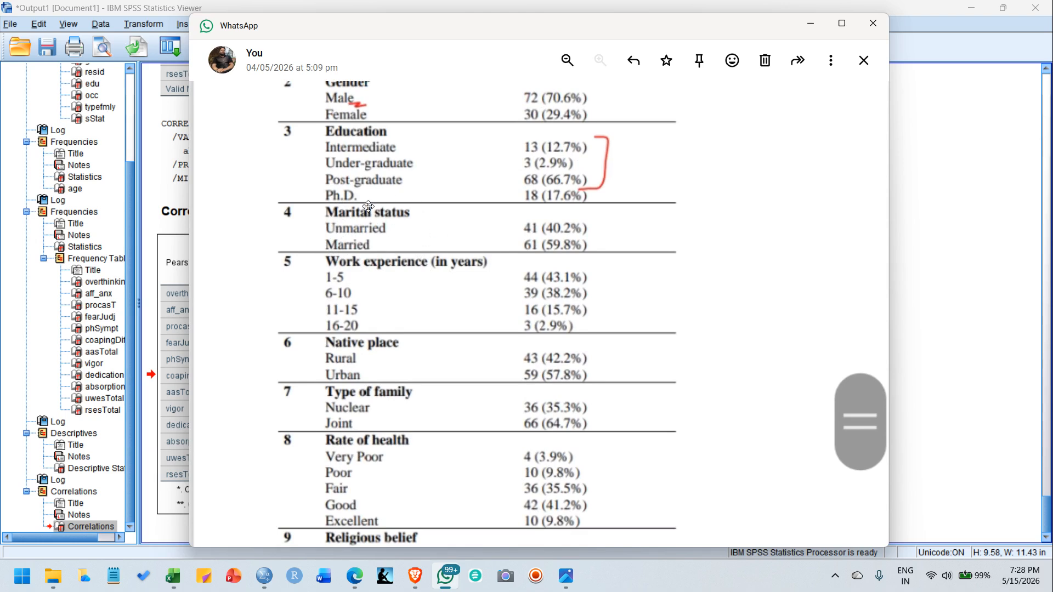
Examine the remaining rows of Table 1 from marital status to religious belief, including the sample note beneath the table
drag(464, 321, 463, 177)
drag(343, 237, 342, 177)
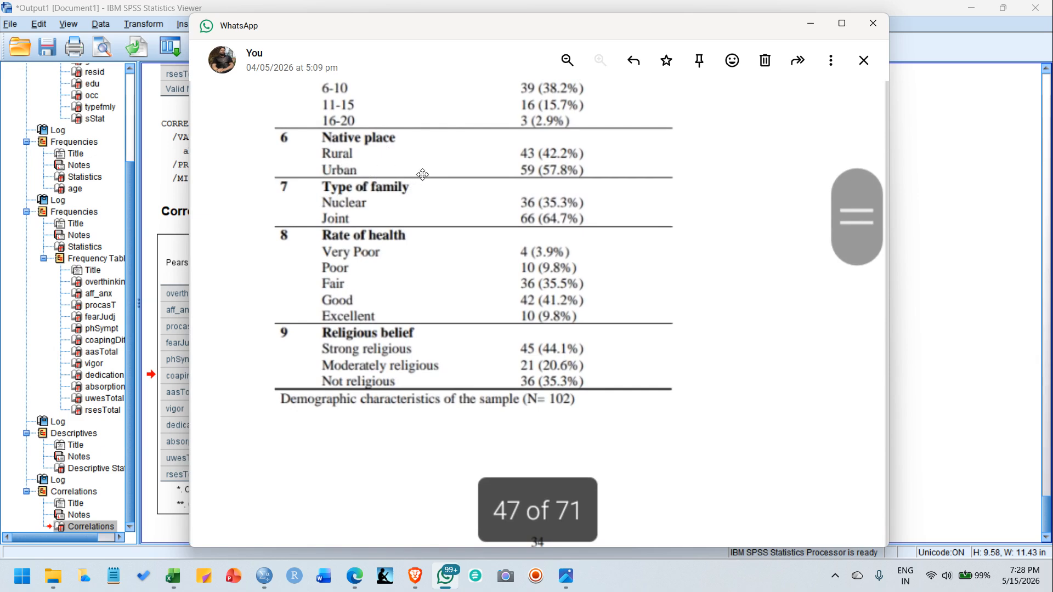
drag(408, 237, 411, 200)
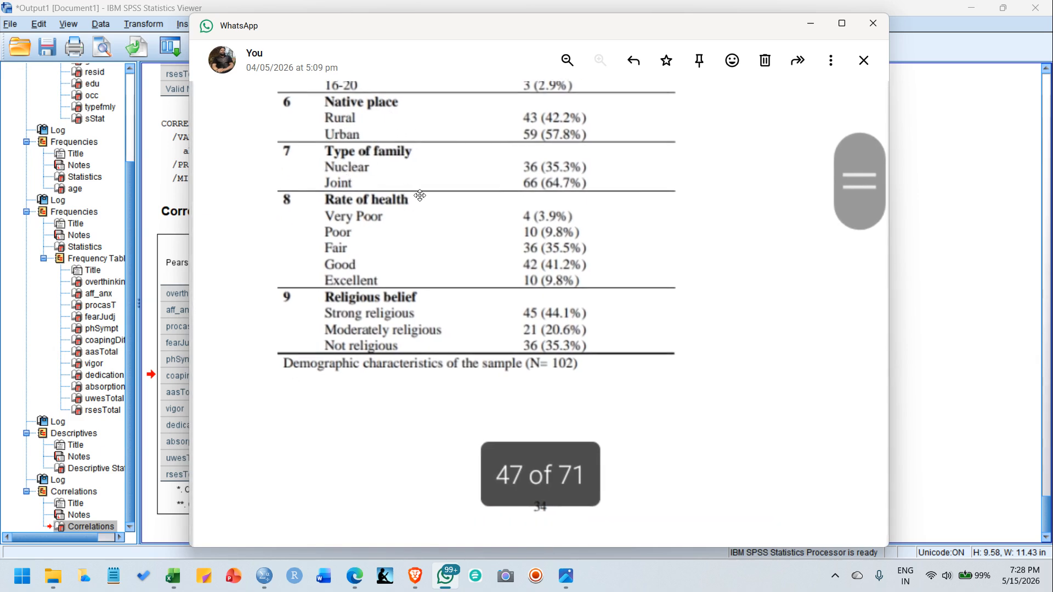
drag(352, 249, 345, 186)
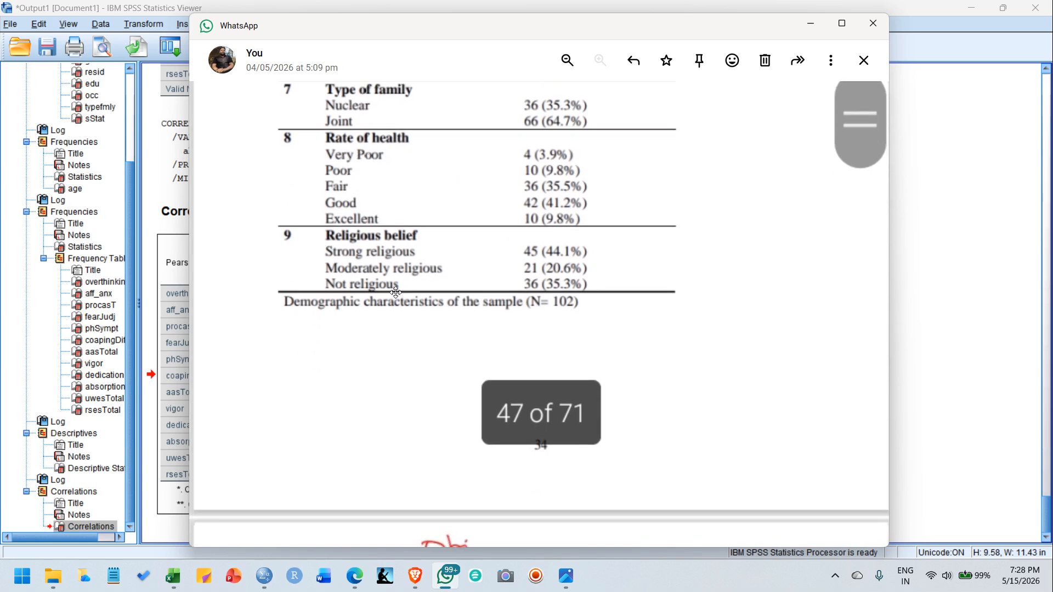
drag(402, 296, 607, 416)
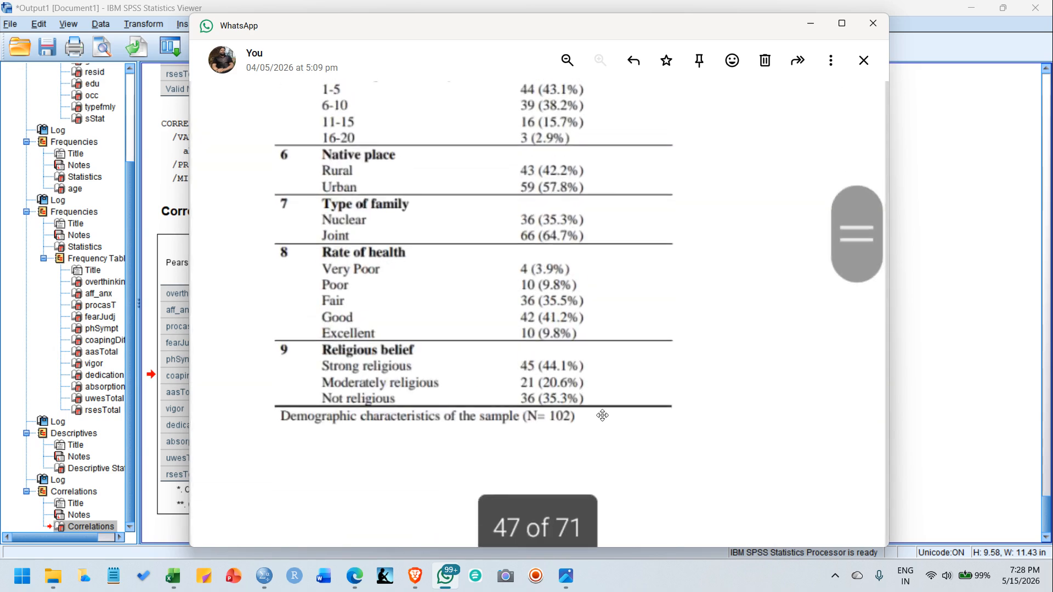
scroll(545, 235, up, 8)
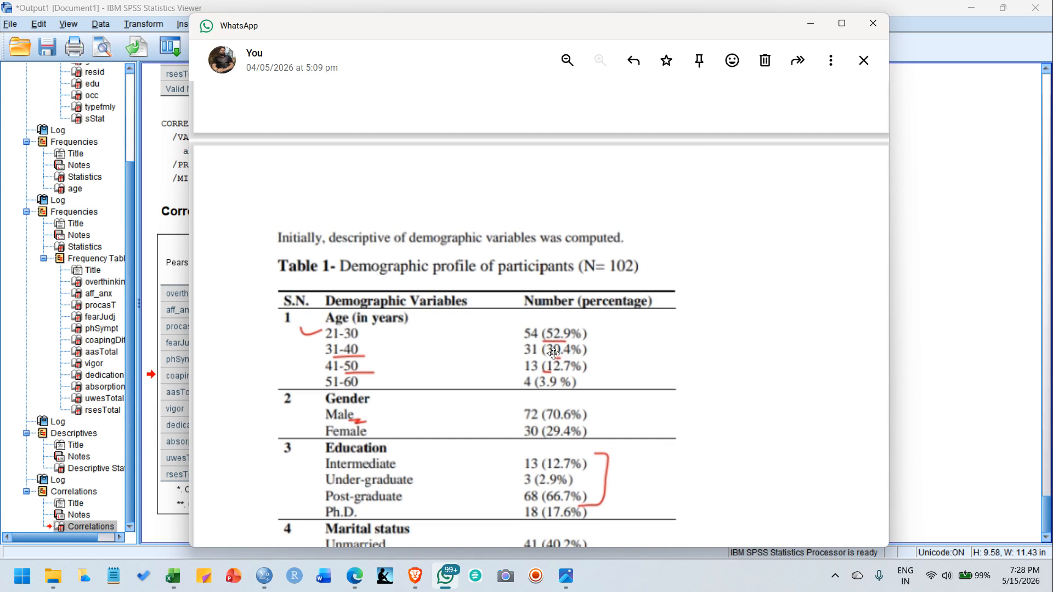
scroll(554, 354, down, 16)
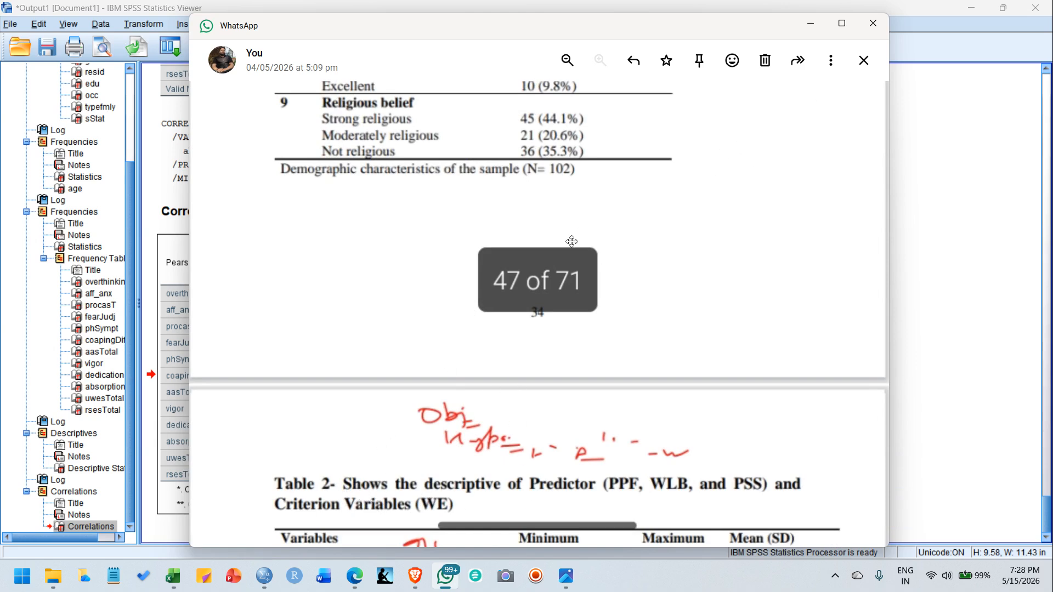
scroll(582, 247, down, 5)
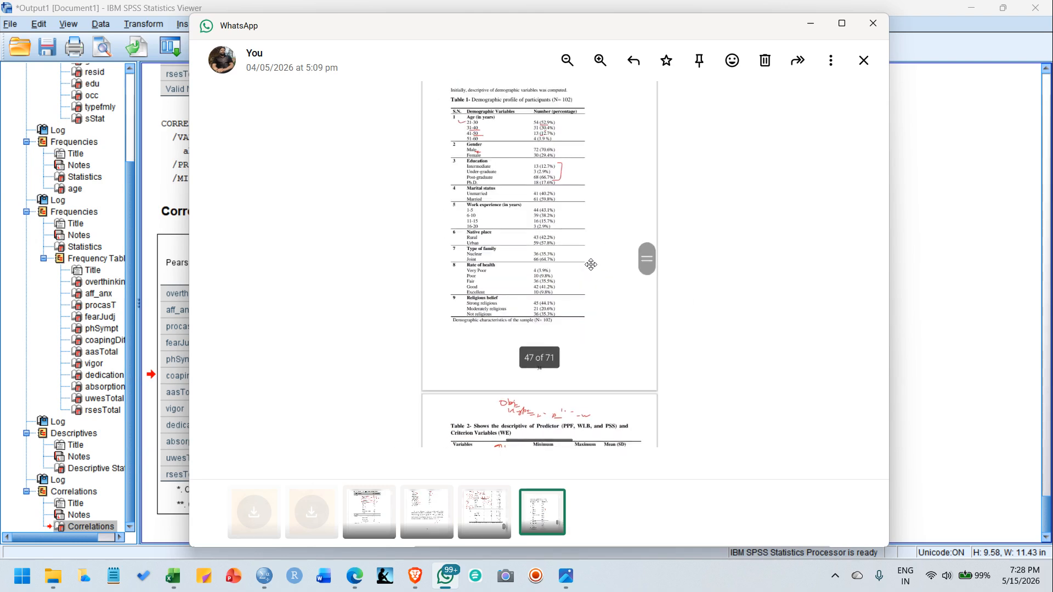
scroll(746, 289, down, 3)
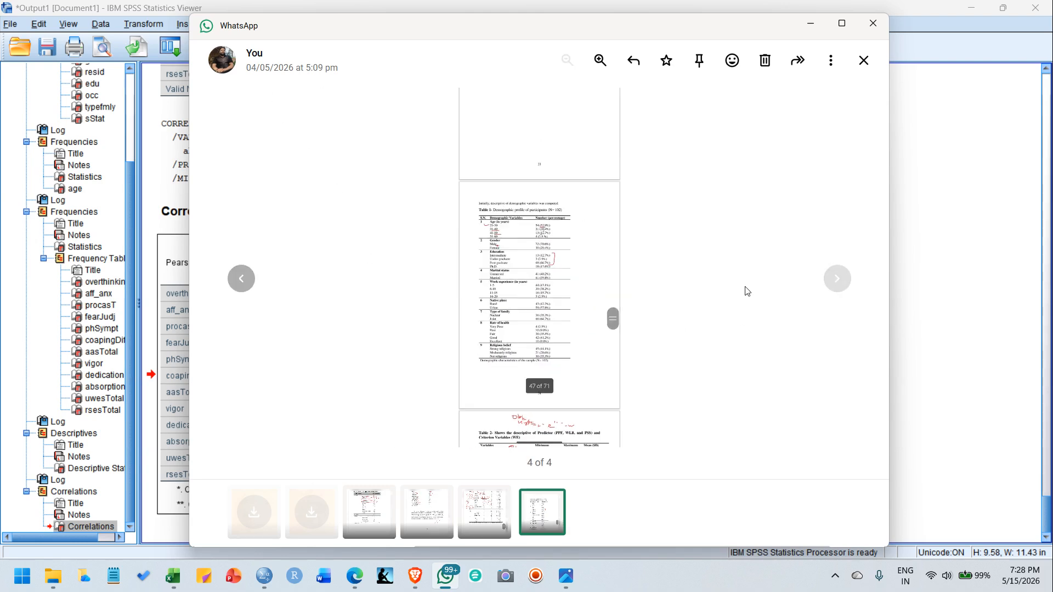
Open the previous shared image and examine the minimum, maximum and mean (SD) columns for the PPF dimensions in Table 2
click(240, 278)
scroll(519, 225, up, 5)
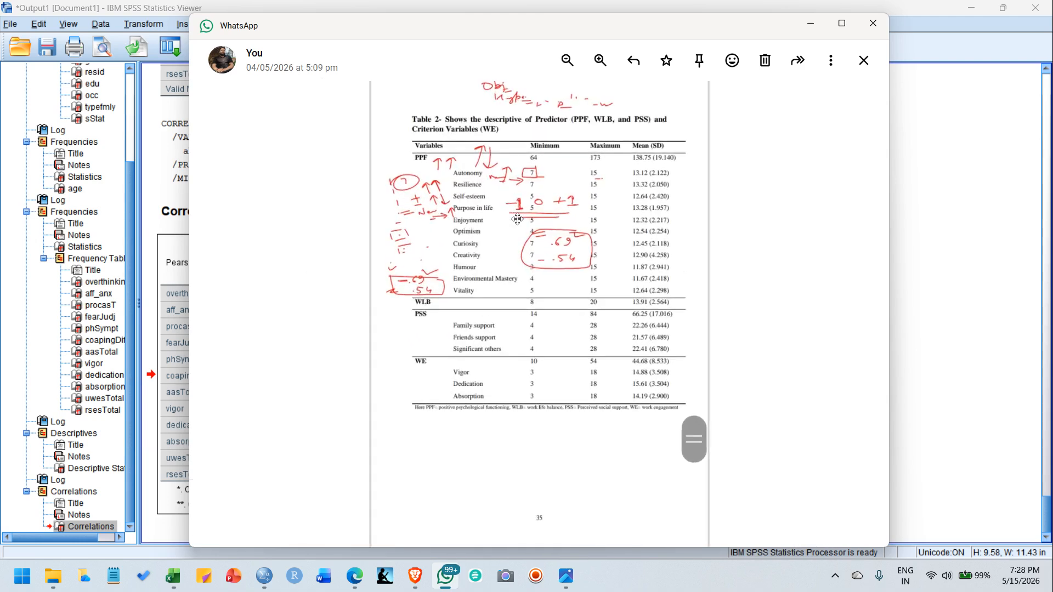
drag(504, 194, 481, 326)
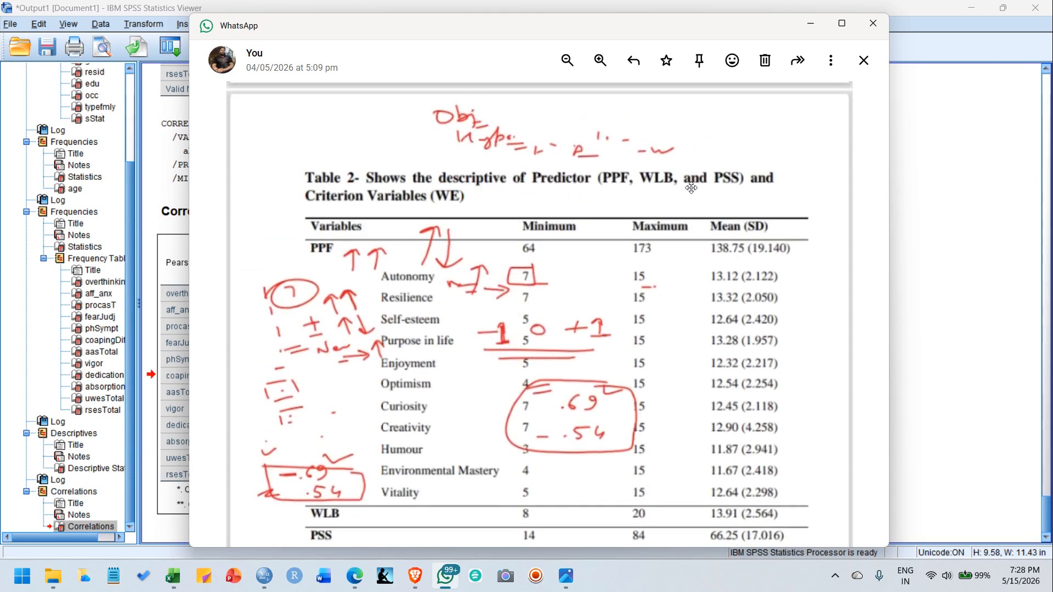
drag(582, 258, 583, 217)
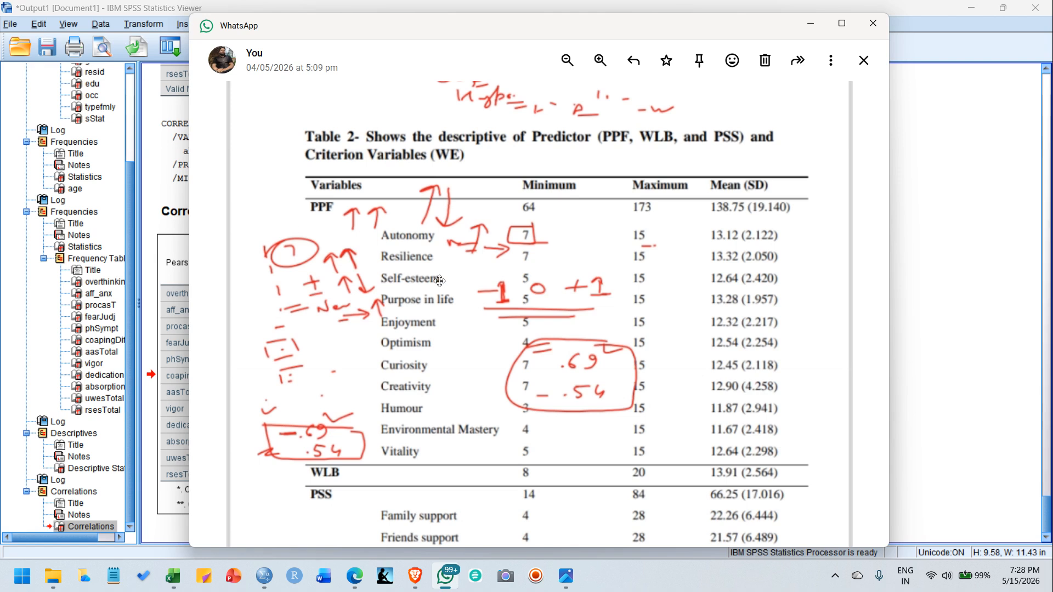
drag(440, 280, 444, 252)
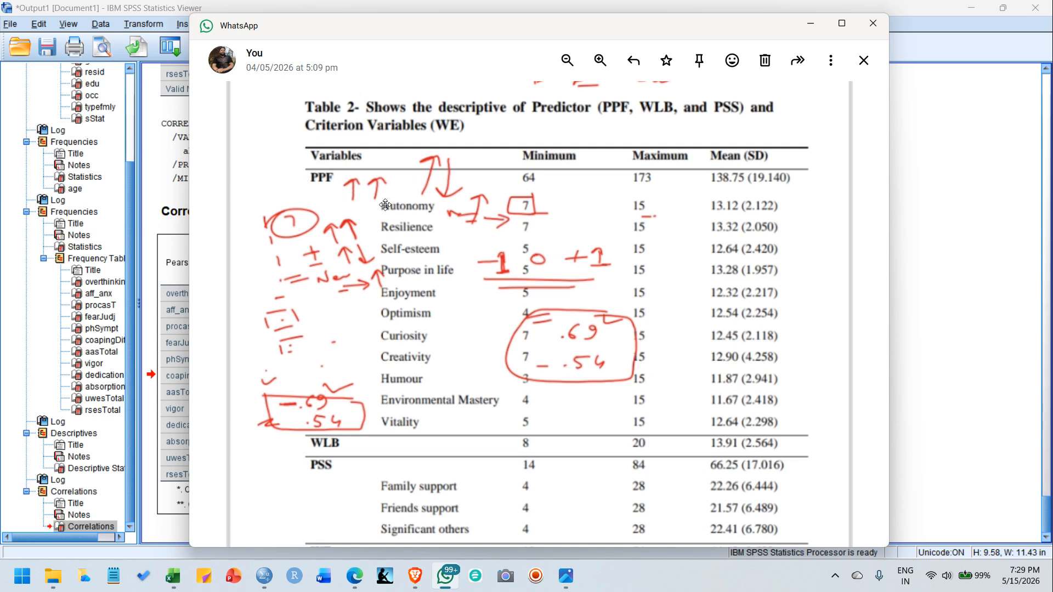
drag(396, 311, 395, 246)
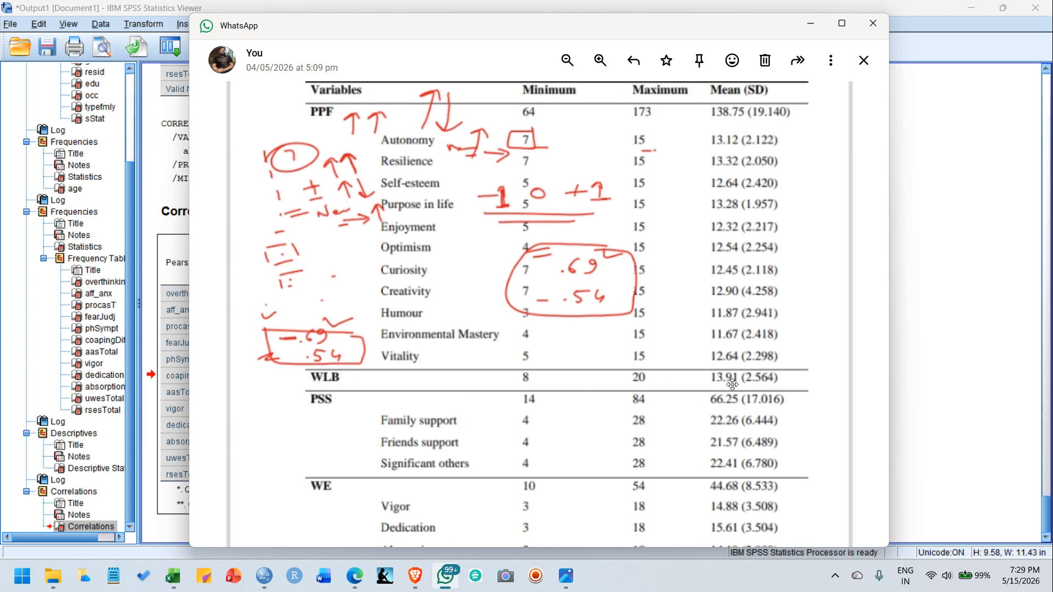
Examine the WLB, PSS and WE rows of Table 2 and the abbreviation note beneath the table
drag(706, 383, 689, 181)
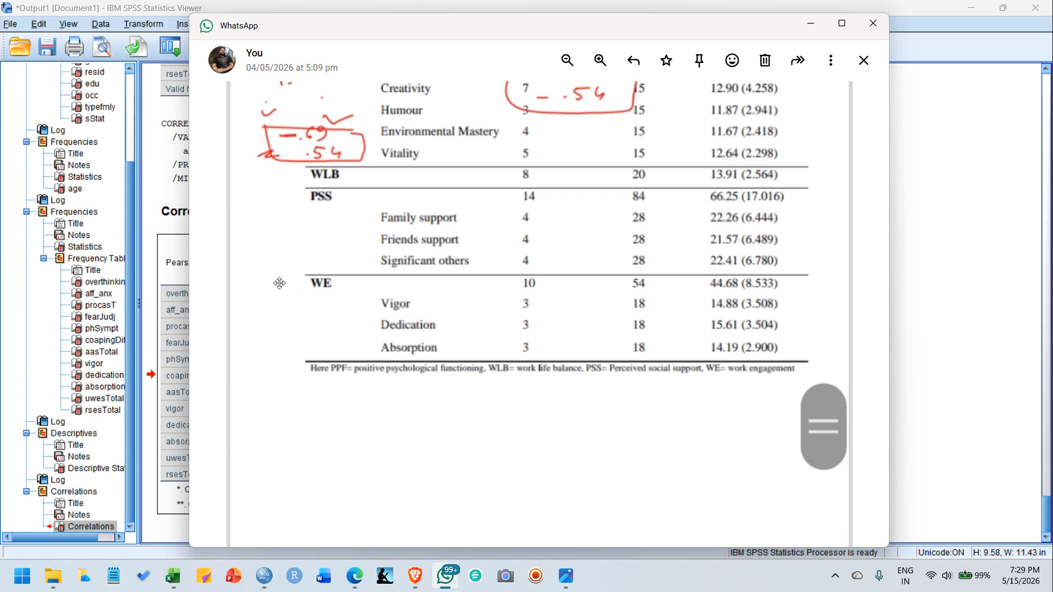
drag(454, 303, 471, 386)
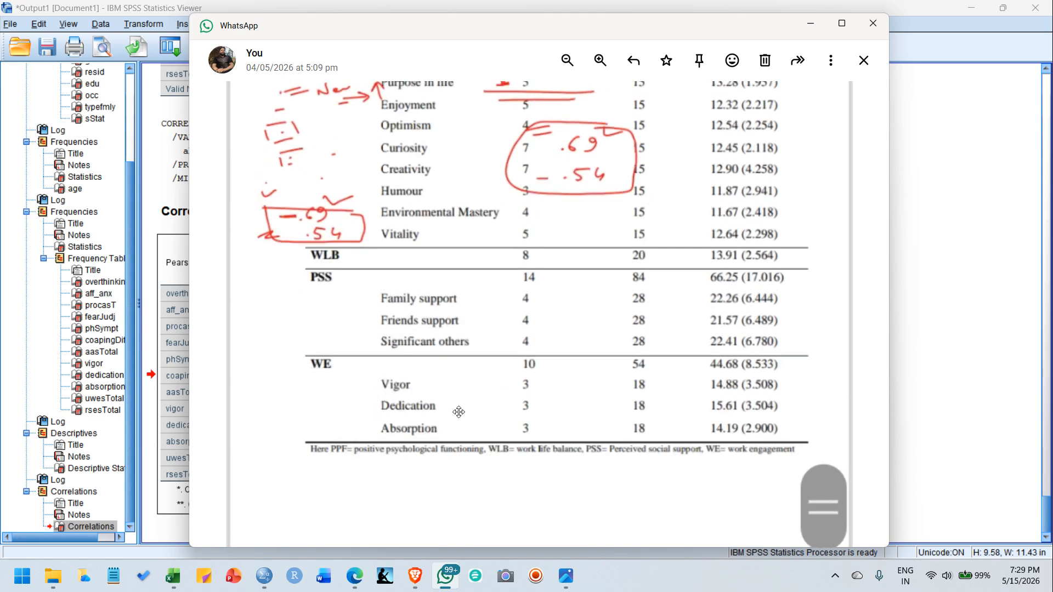
scroll(490, 291, down, 1)
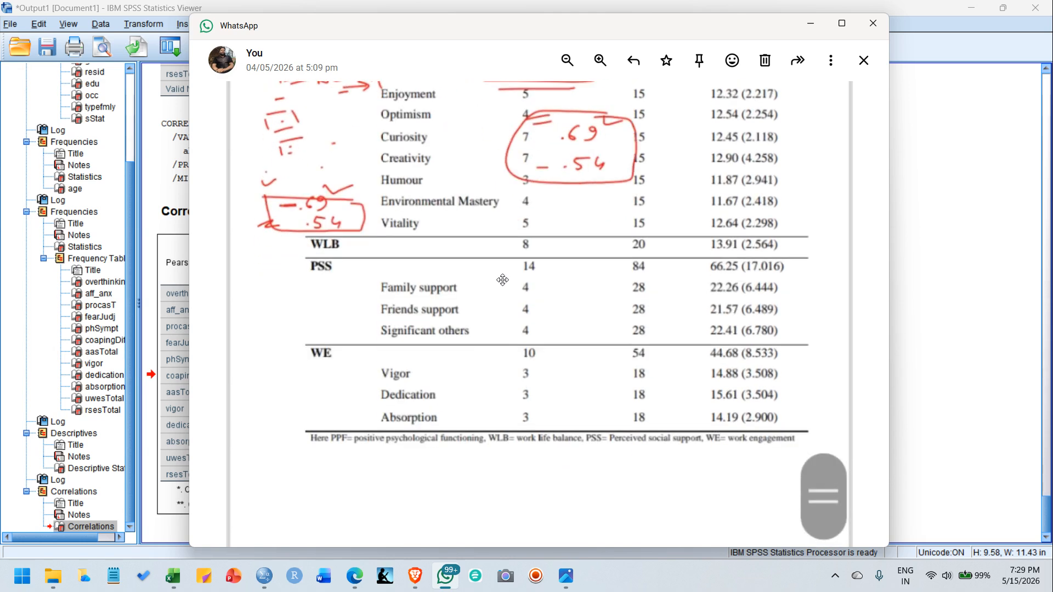
scroll(368, 470, up, 3)
drag(368, 470, 283, 407)
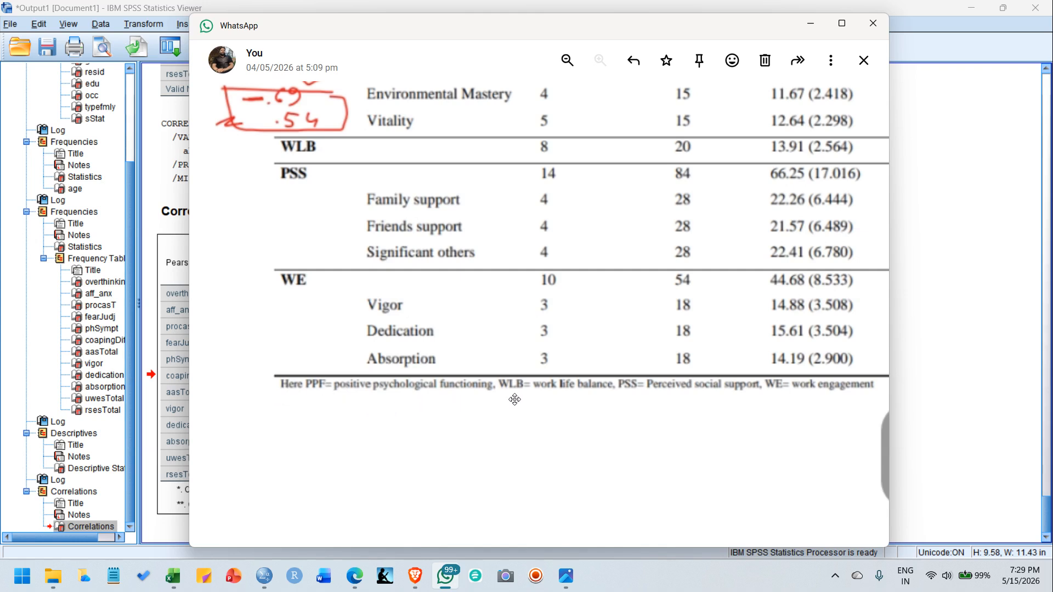
drag(610, 399, 447, 434)
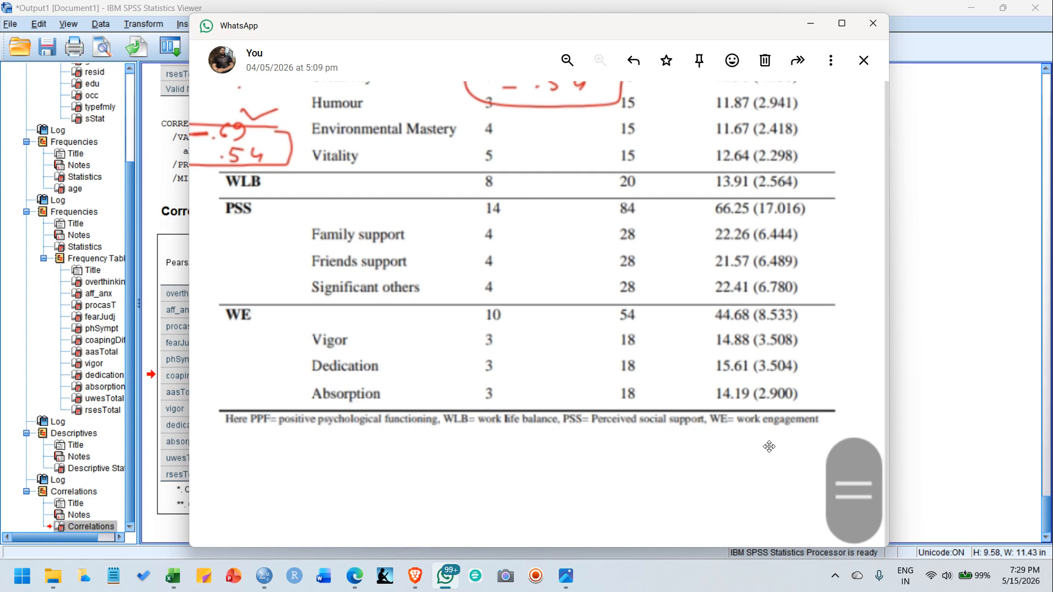
drag(595, 348, 623, 488)
scroll(589, 395, down, 1)
scroll(589, 395, down, 1)
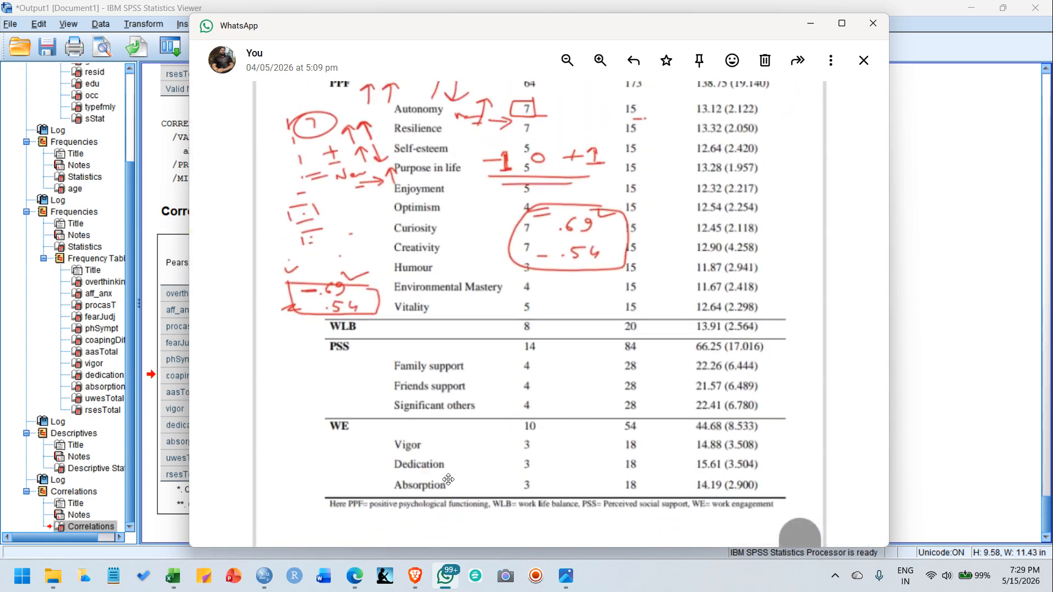
scroll(579, 331, down, 4)
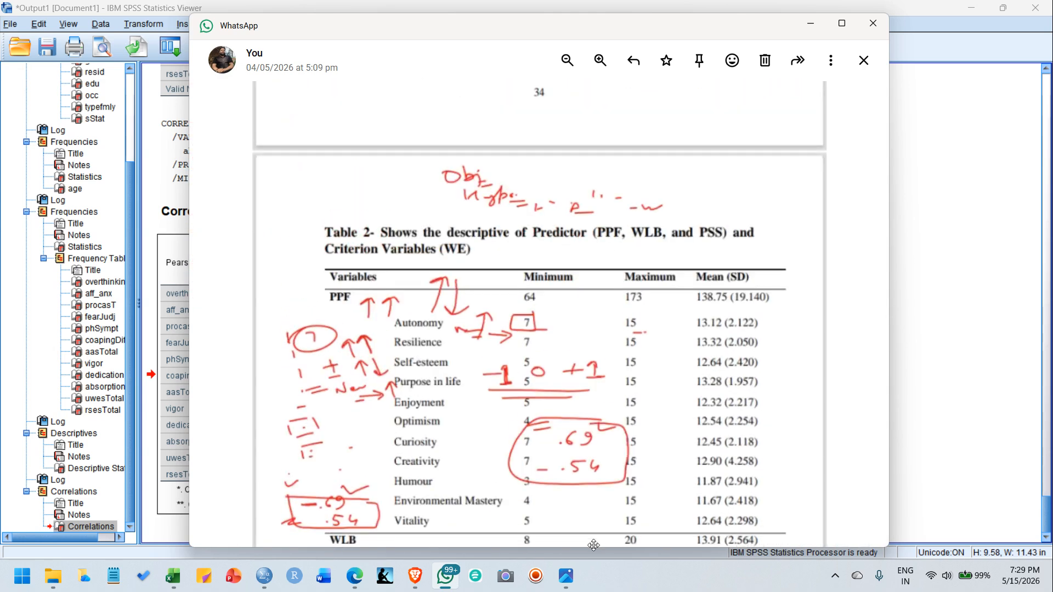
scroll(541, 362, down, 4)
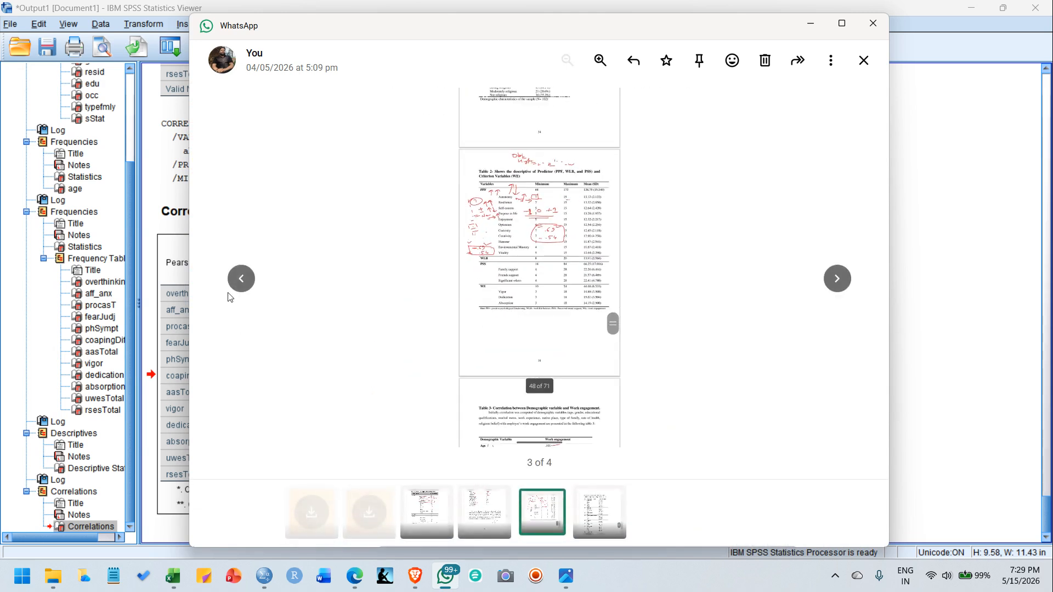
Open the preceding shared image and examine Table 3 on the correlation between demographic variables and work engagement
click(235, 289)
scroll(510, 218, up, 3)
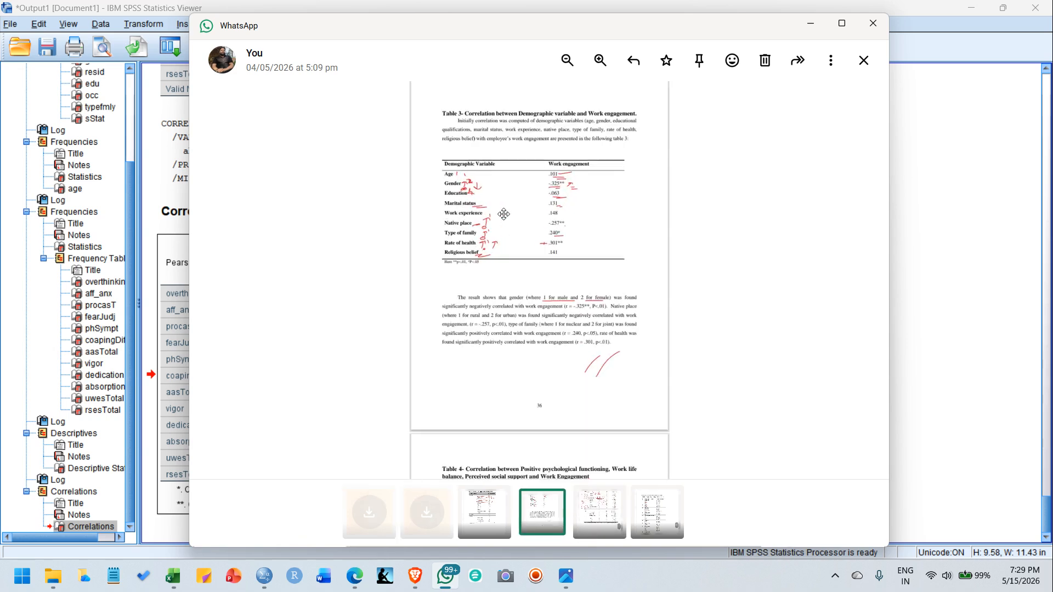
drag(480, 194, 494, 335)
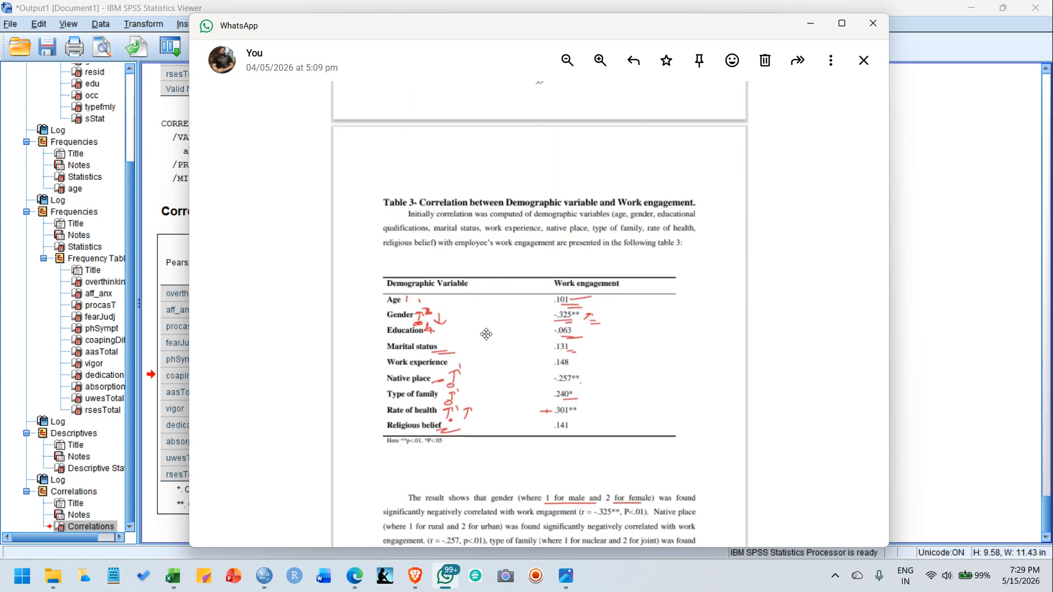
Examine the Table 3 coefficients for each demographic variable and the paragraph beneath interpreting gender, native place, family type and health
scroll(494, 335, up, 2)
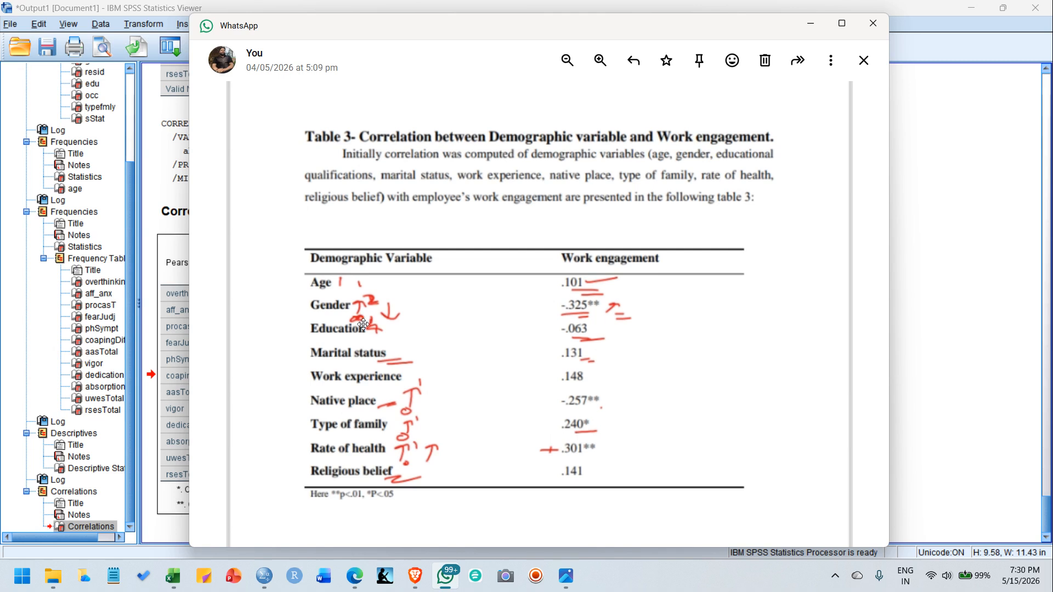
drag(463, 402, 457, 377)
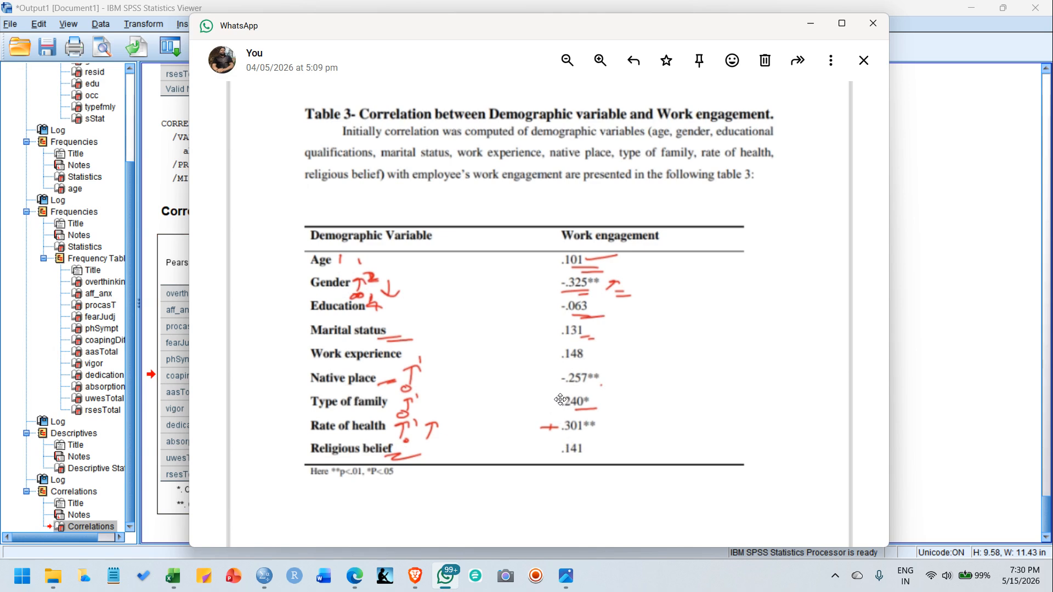
scroll(560, 400, down, 5)
scroll(535, 323, up, 2)
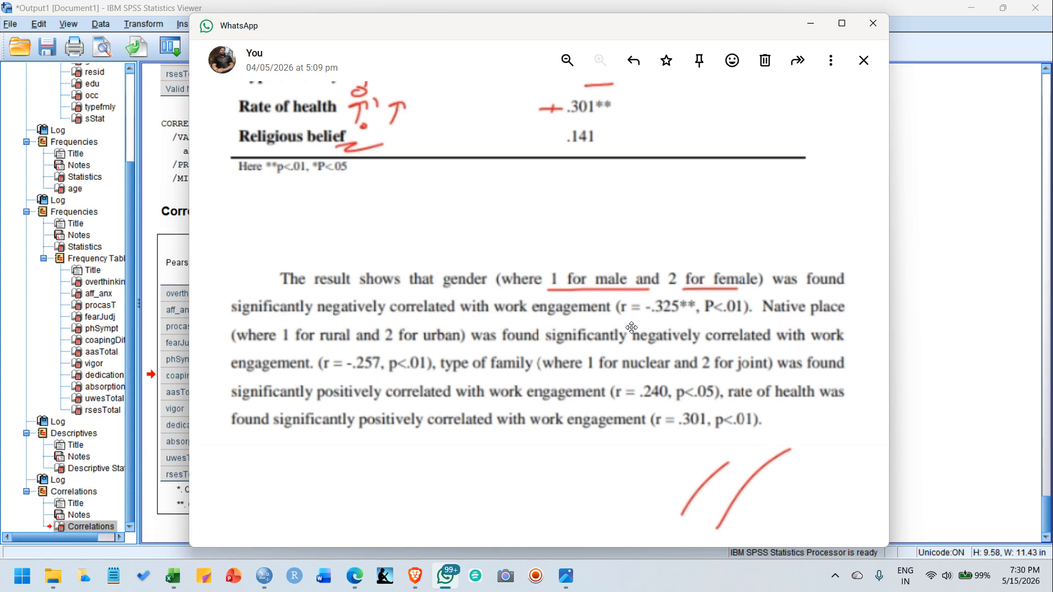
drag(571, 237, 583, 309)
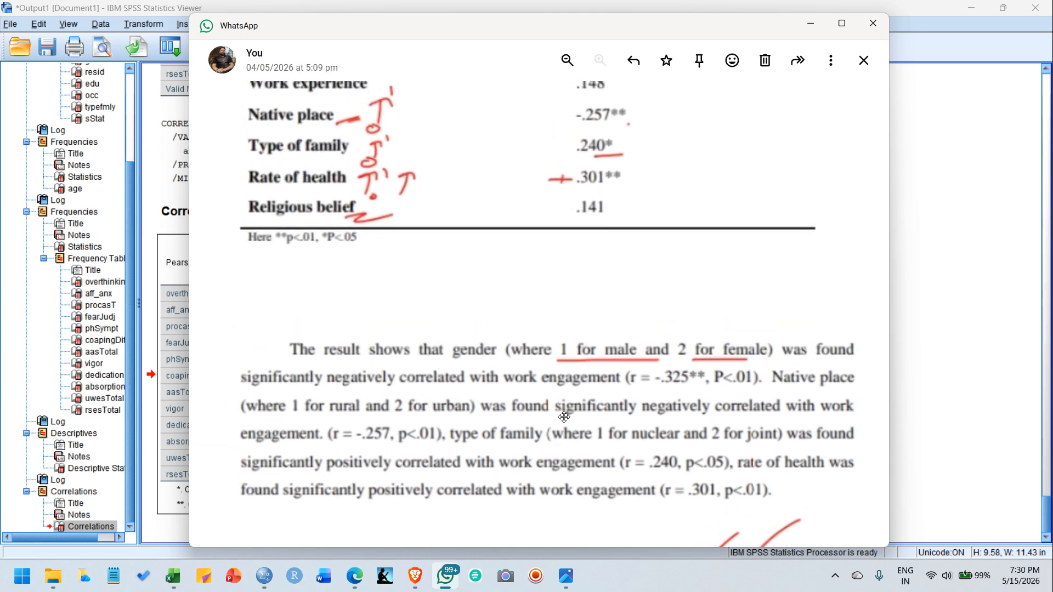
scroll(564, 417, down, 5)
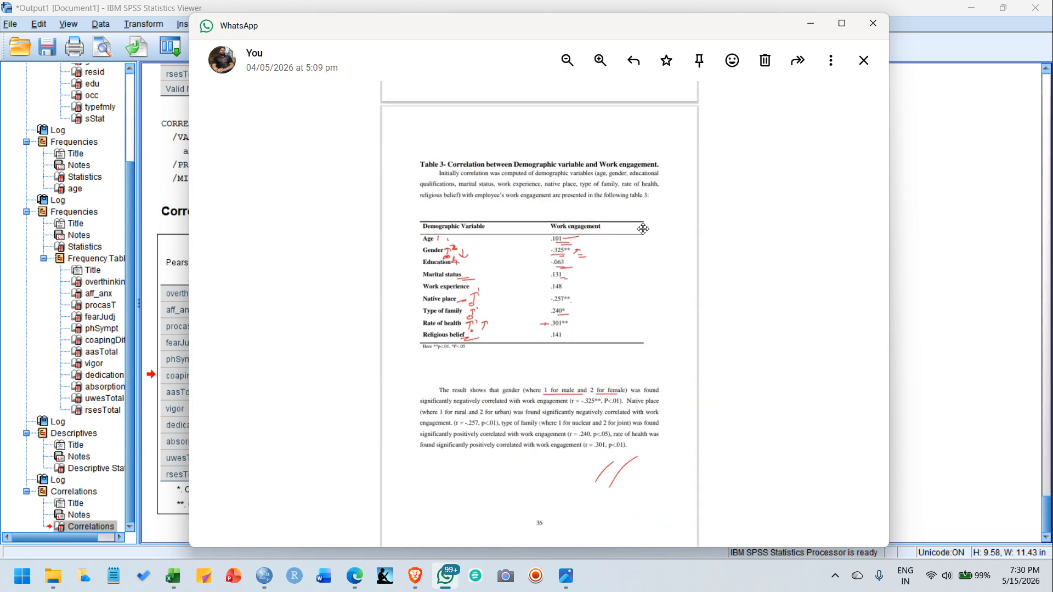
Open the preceding shared image and examine Table 4 on psychological functioning, work life balance and social support correlations with work engagement
scroll(637, 301, down, 3)
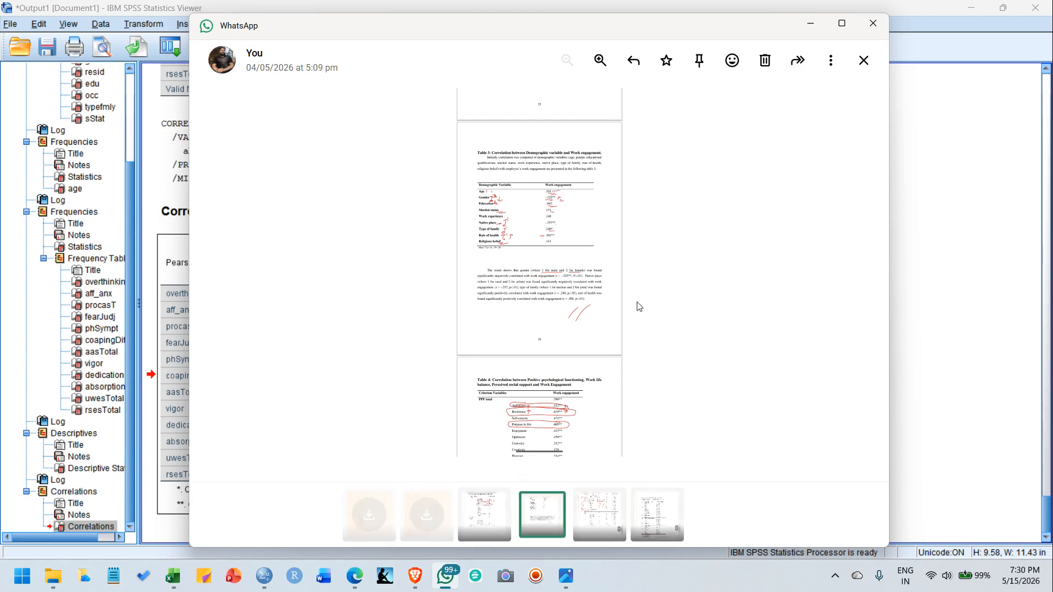
scroll(615, 207, up, 4)
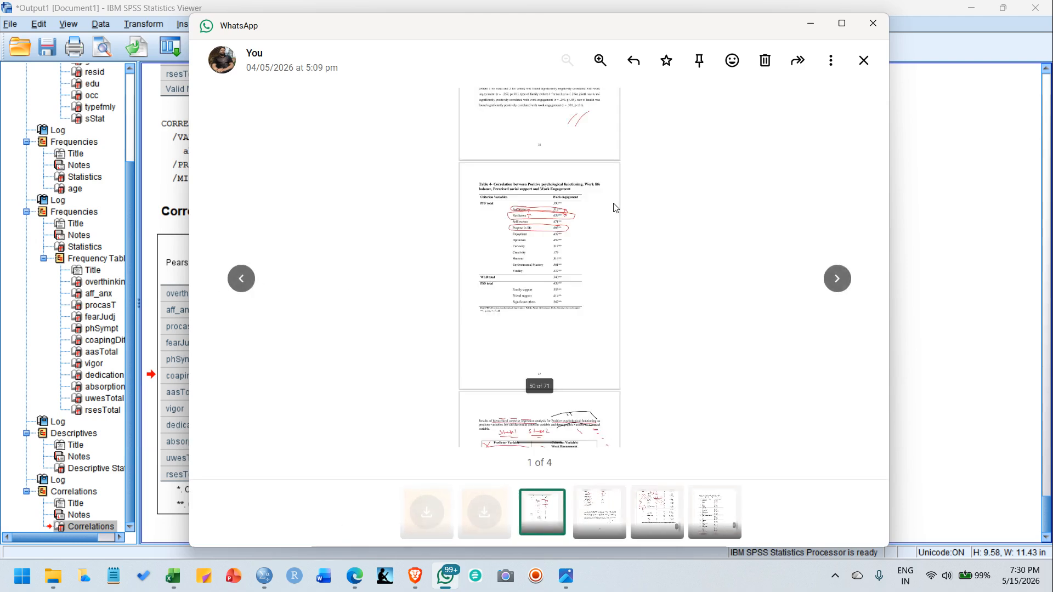
scroll(521, 194, up, 1)
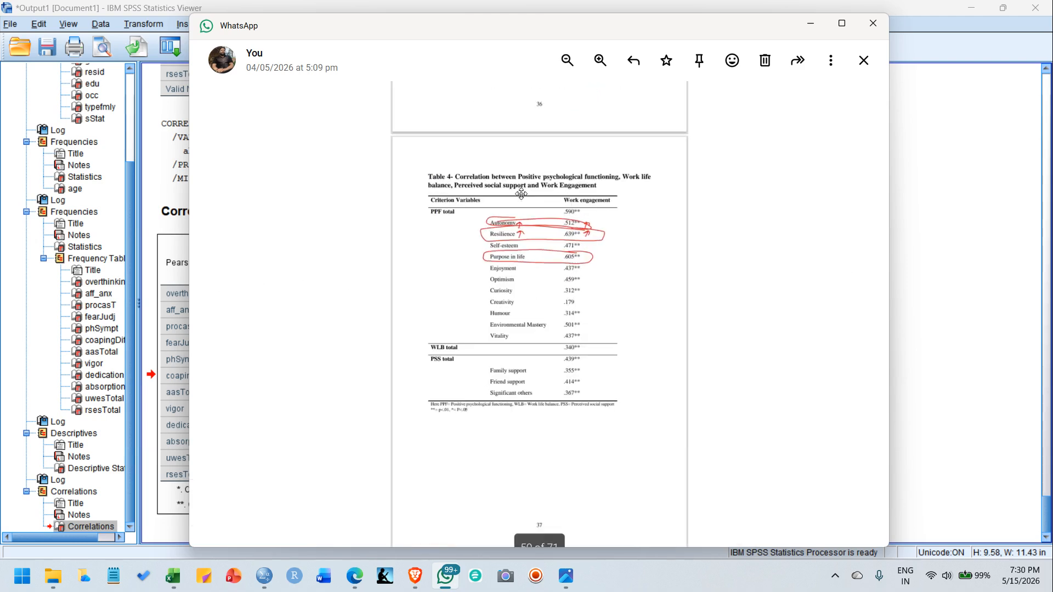
scroll(521, 194, down, 5)
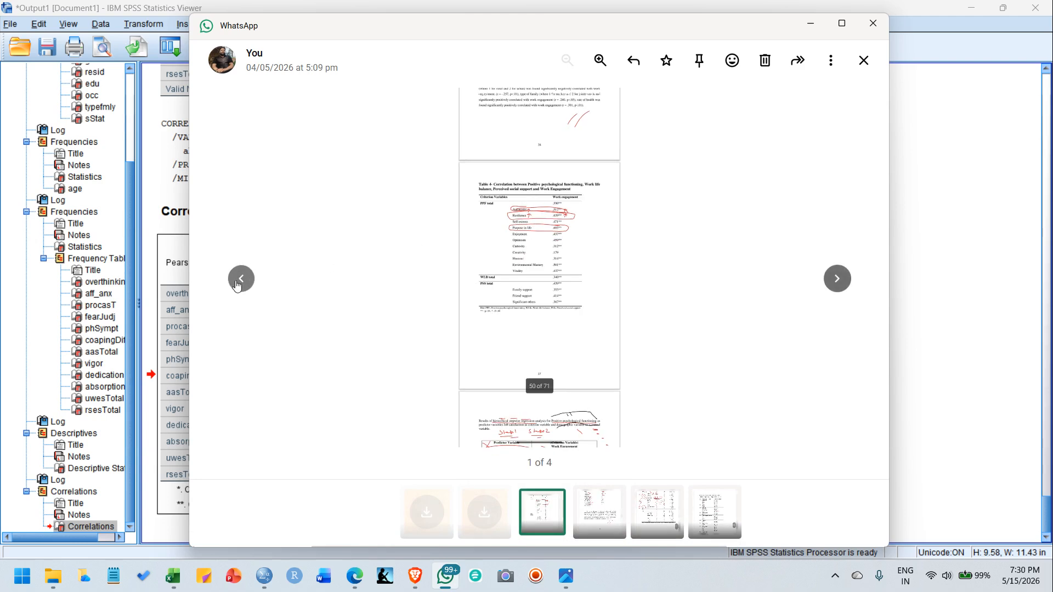
Finish browsing the shared images, minimize WhatsApp and return to the Correlations table in the SPSS output
click(237, 286)
click(837, 280)
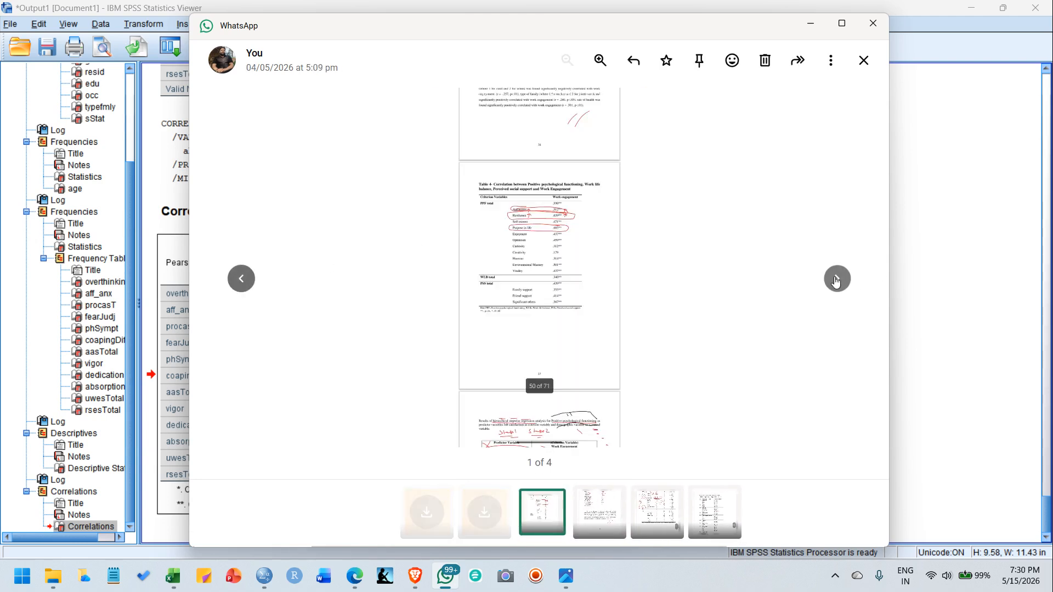
click(837, 280)
click(837, 280)
click(812, 24)
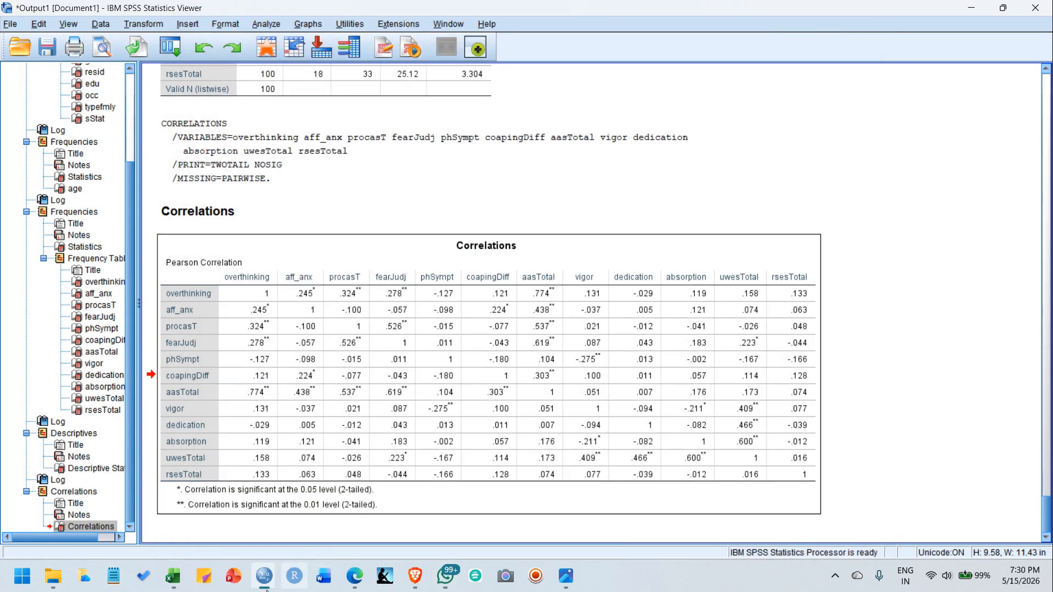
click(670, 169)
click(635, 311)
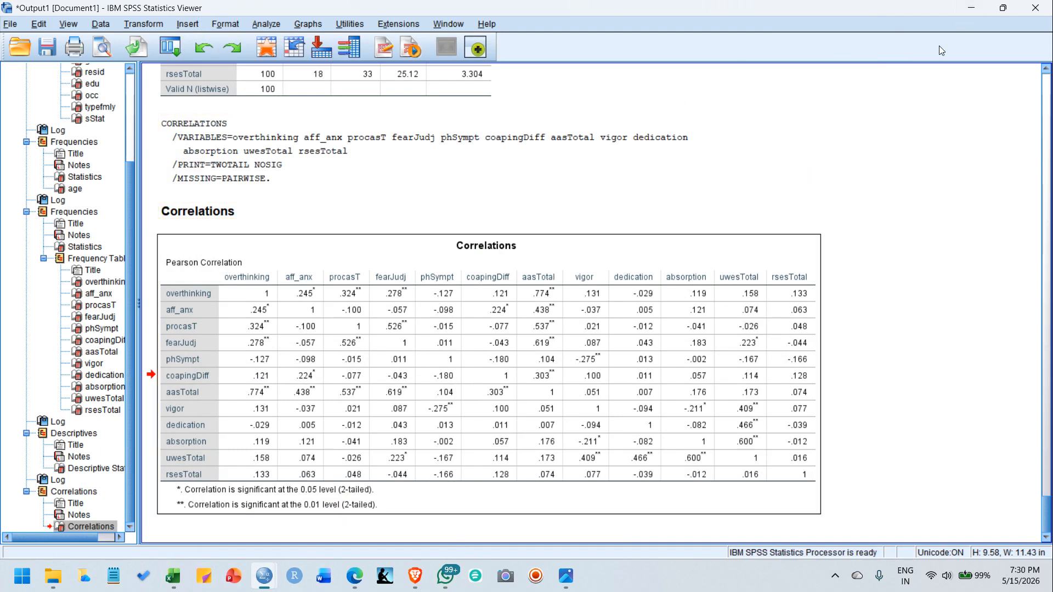
Save the output as the viewer file Output1 in the subfolder of the dissertation folder on the Desktop
click(12, 24)
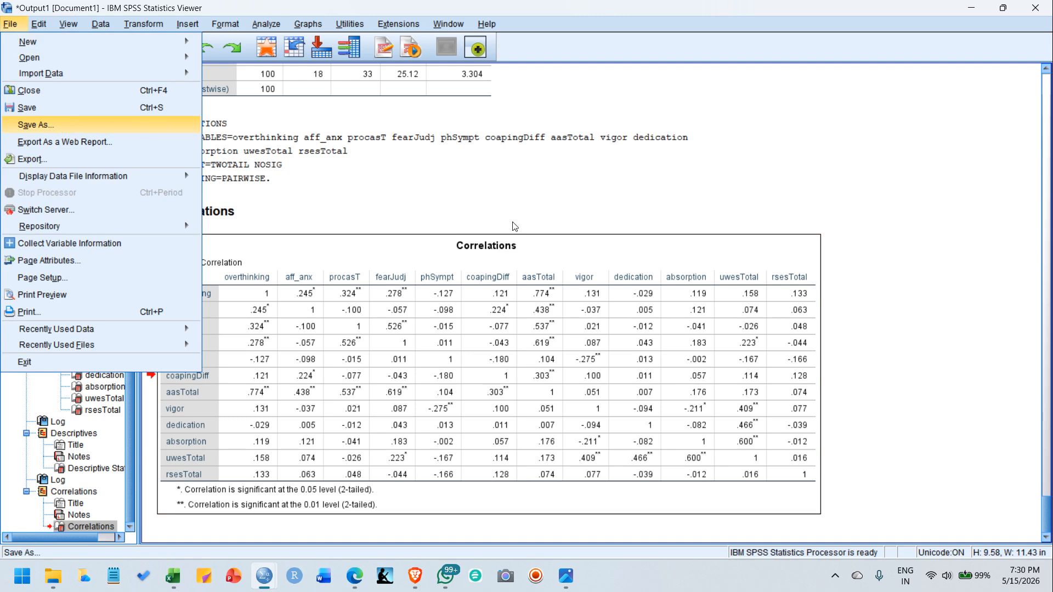
key(Return)
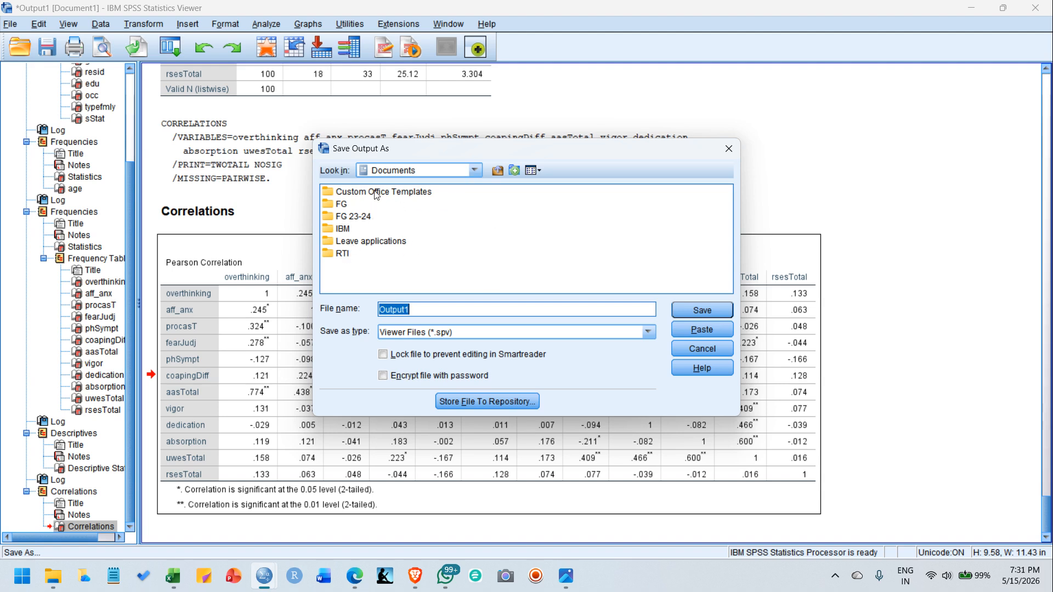
click(473, 171)
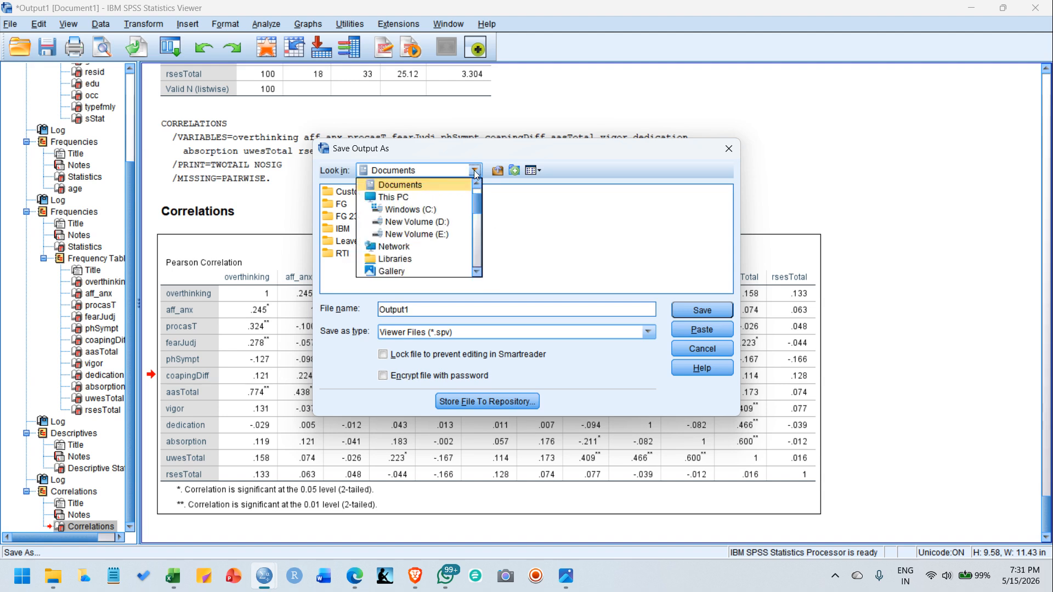
click(436, 198)
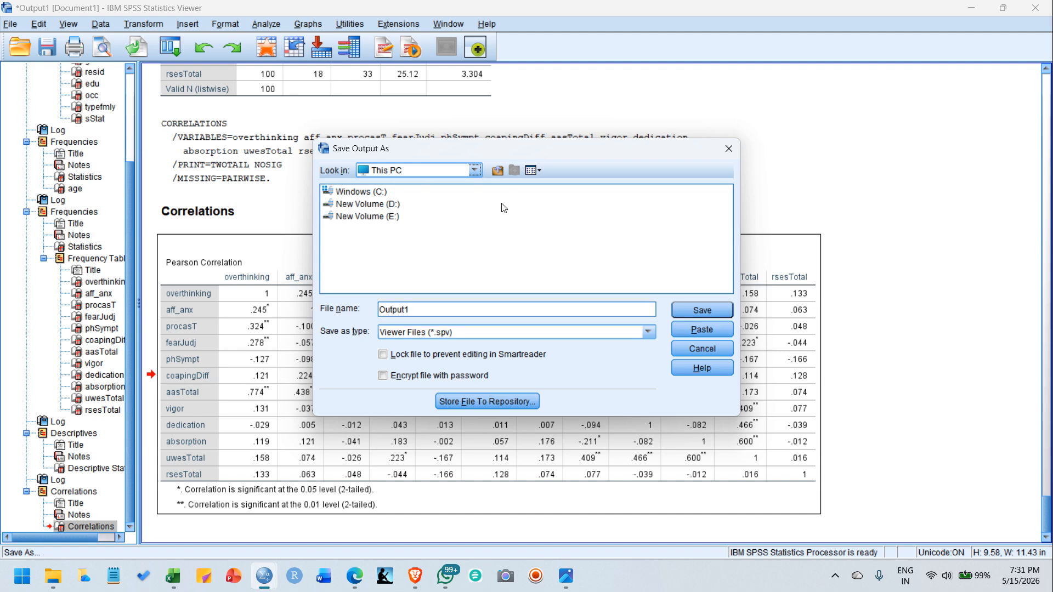
click(497, 171)
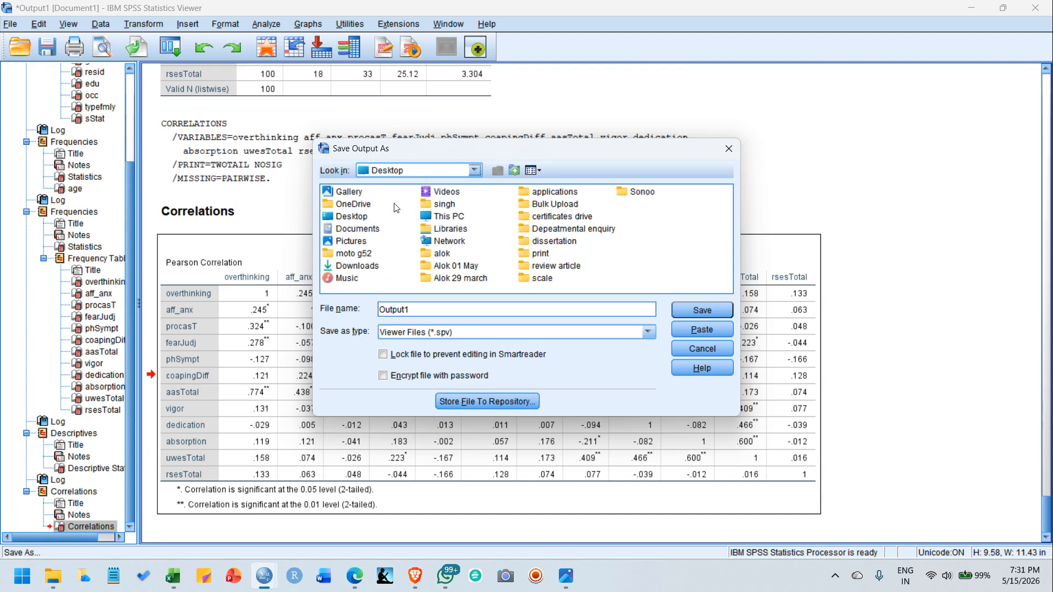
double_click(360, 214)
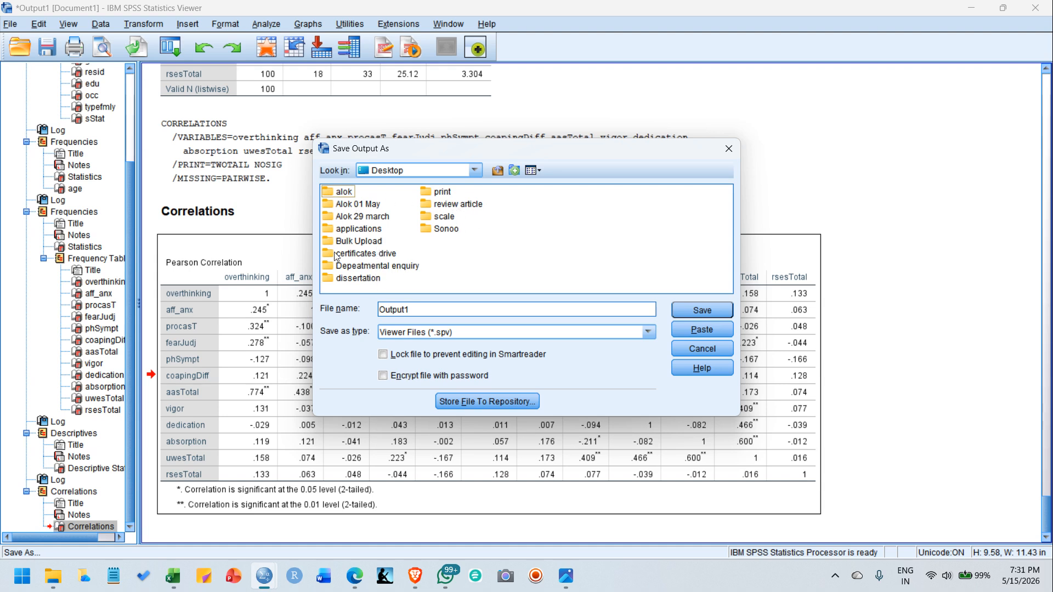
double_click(358, 279)
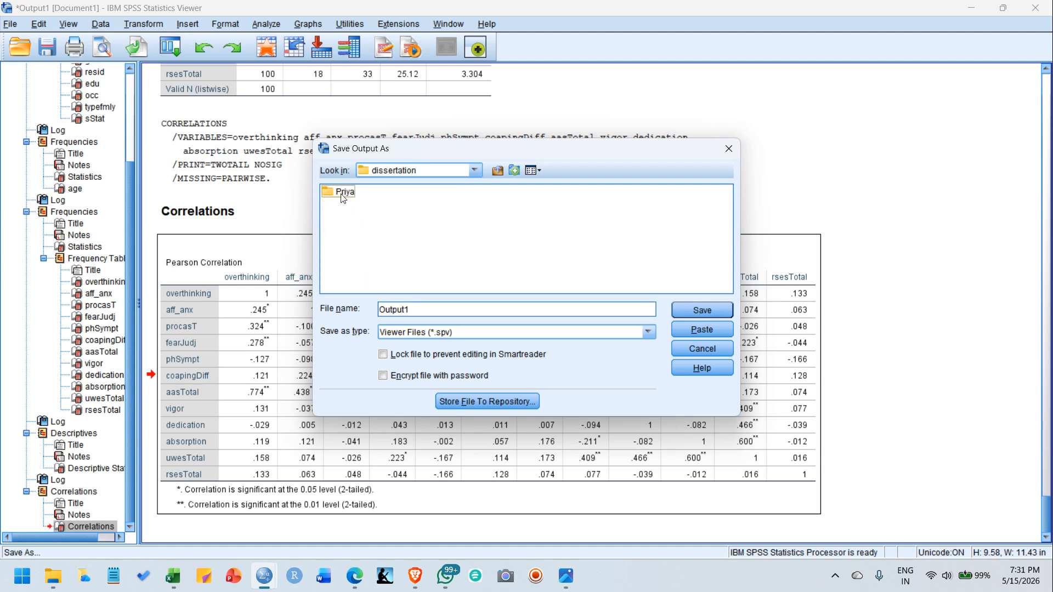
double_click(343, 192)
click(711, 311)
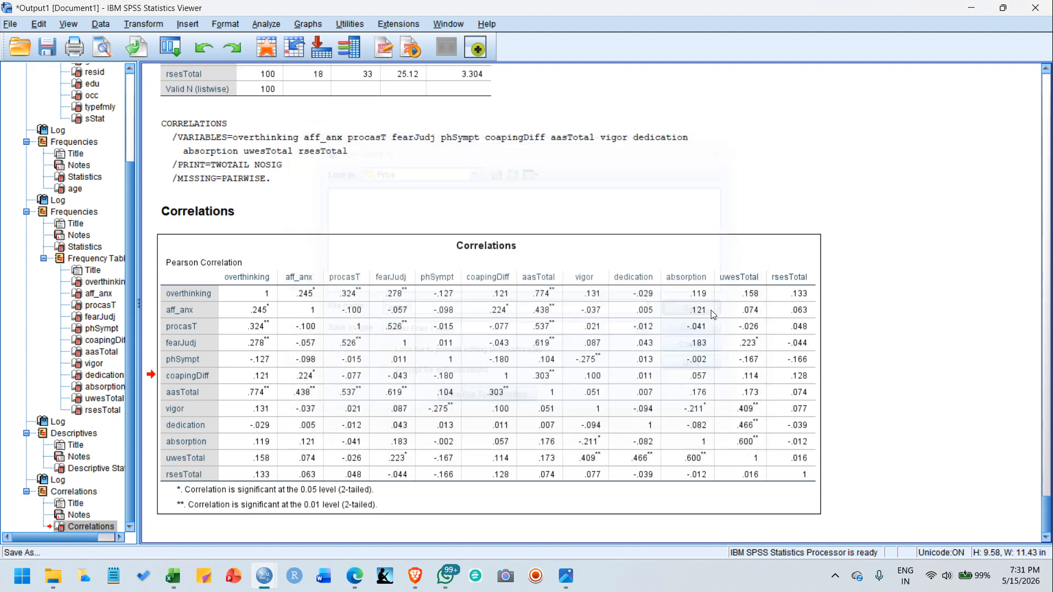
Minimize the SPSS windows, open the subfolder inside the Desktop's dissertation folder and check the saved Output1.spv file
click(974, 9)
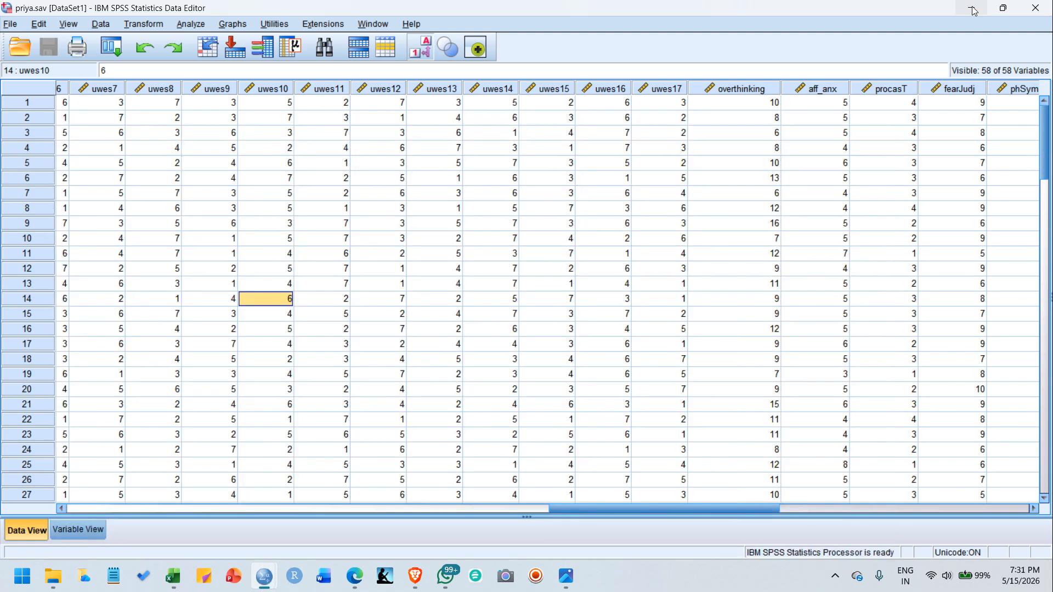
click(974, 10)
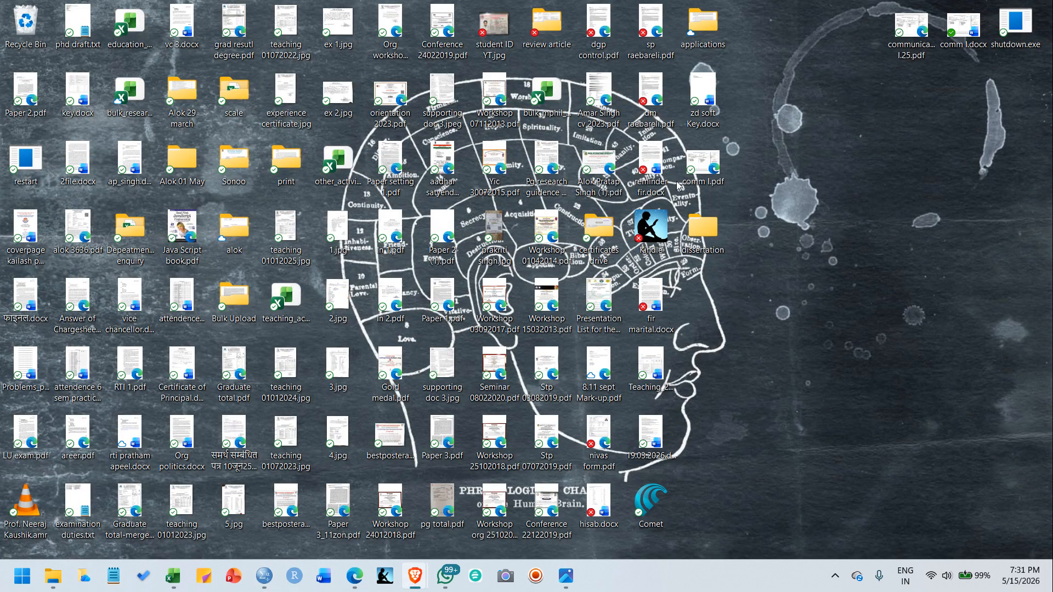
double_click(707, 241)
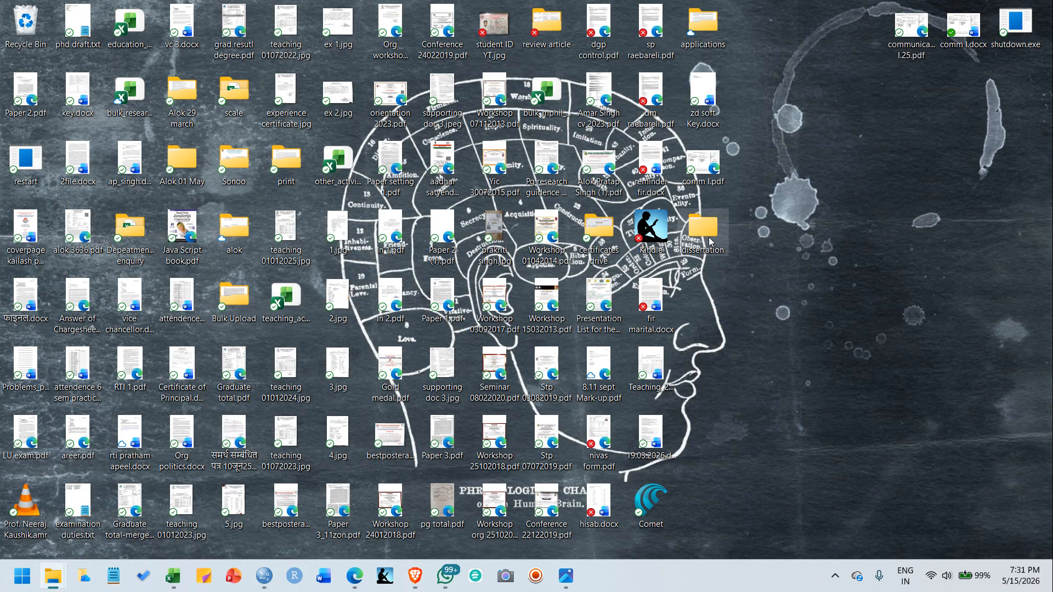
drag(1052, 181, 474, 103)
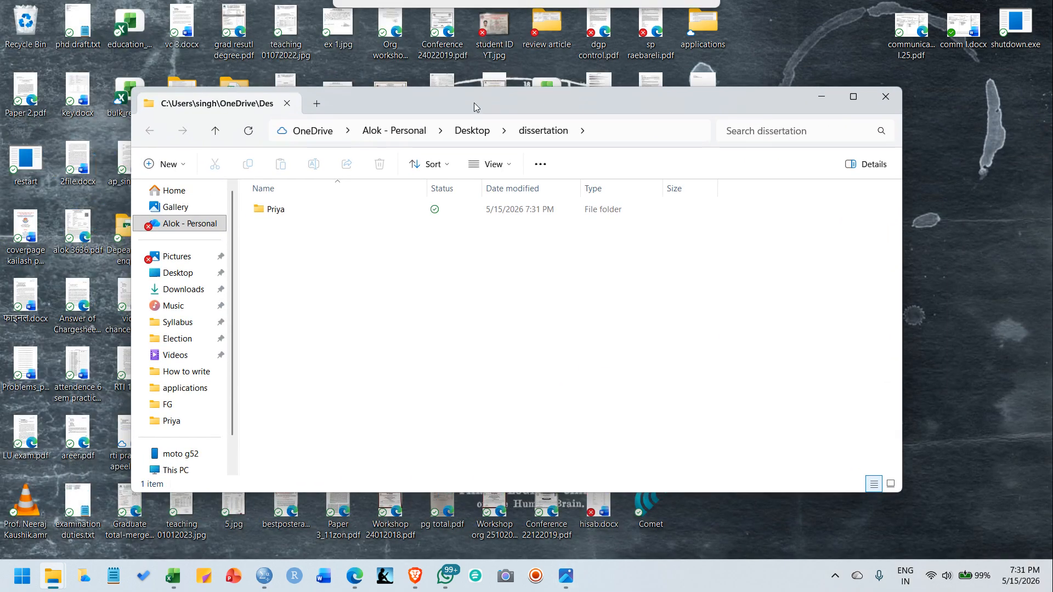
double_click(274, 214)
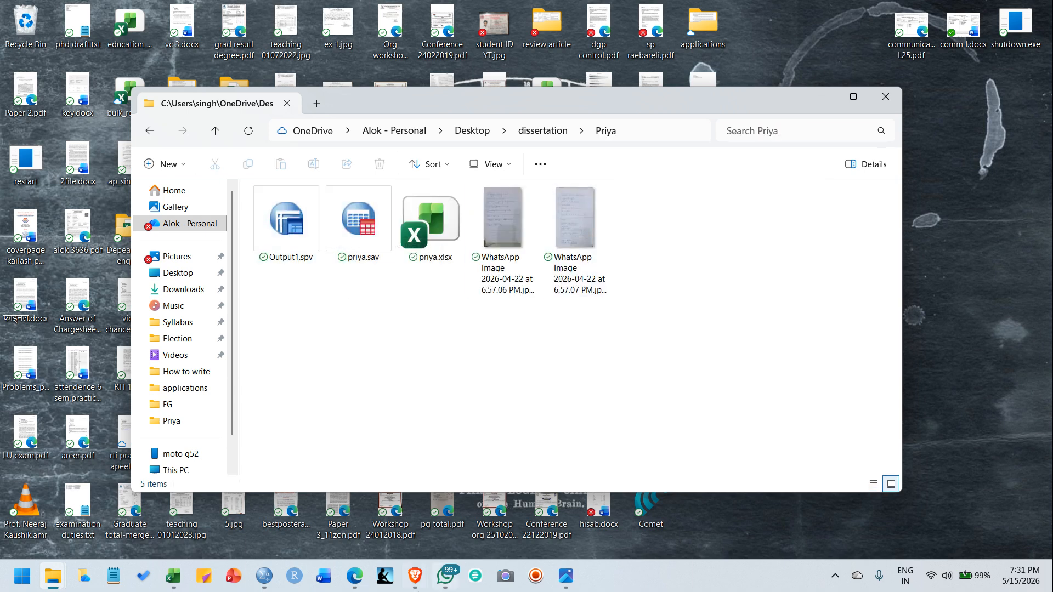
drag(289, 235, 291, 290)
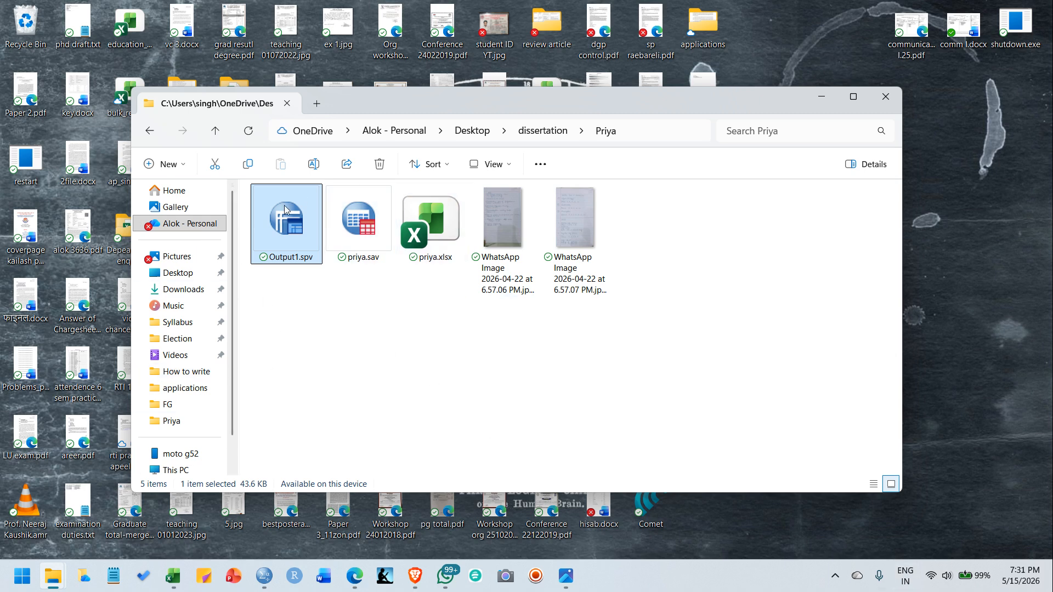
Minimize the folder window, bring back the SPSS data file and switch to the Output1.spv viewer
click(833, 104)
mouse_move(573, 577)
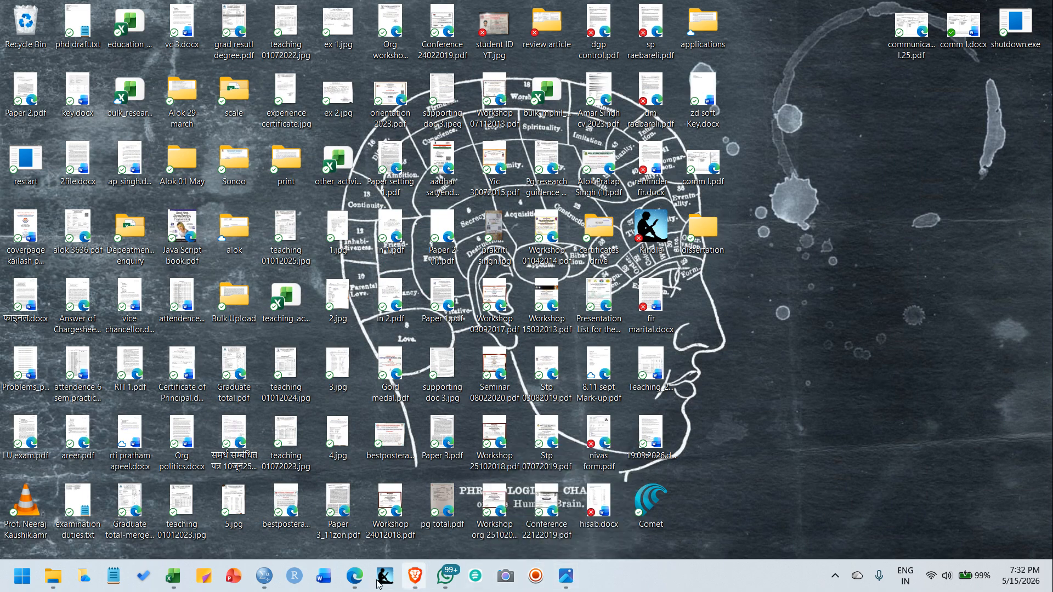
mouse_move(263, 573)
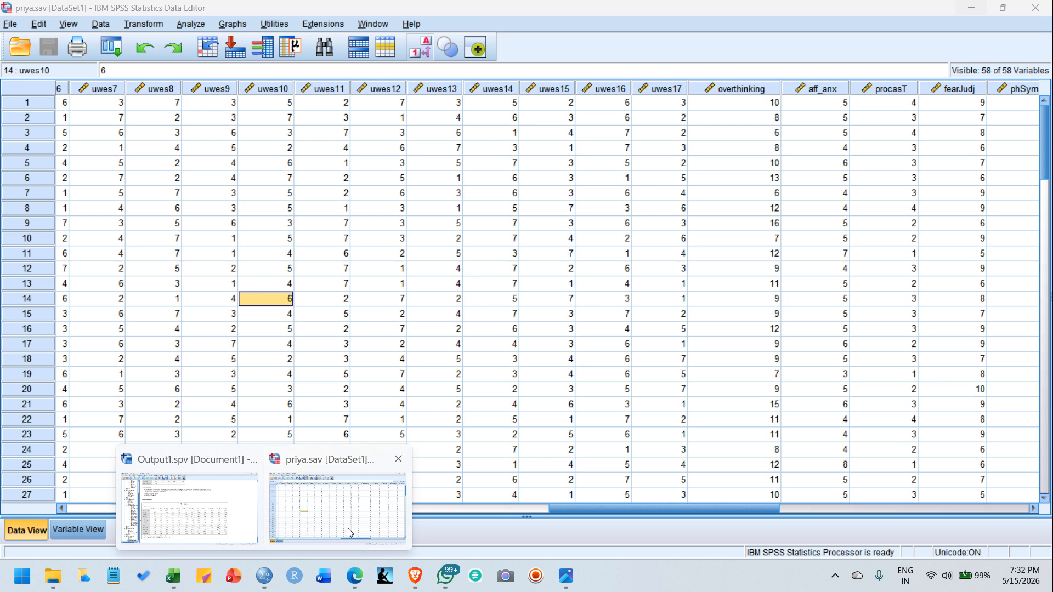
click(348, 528)
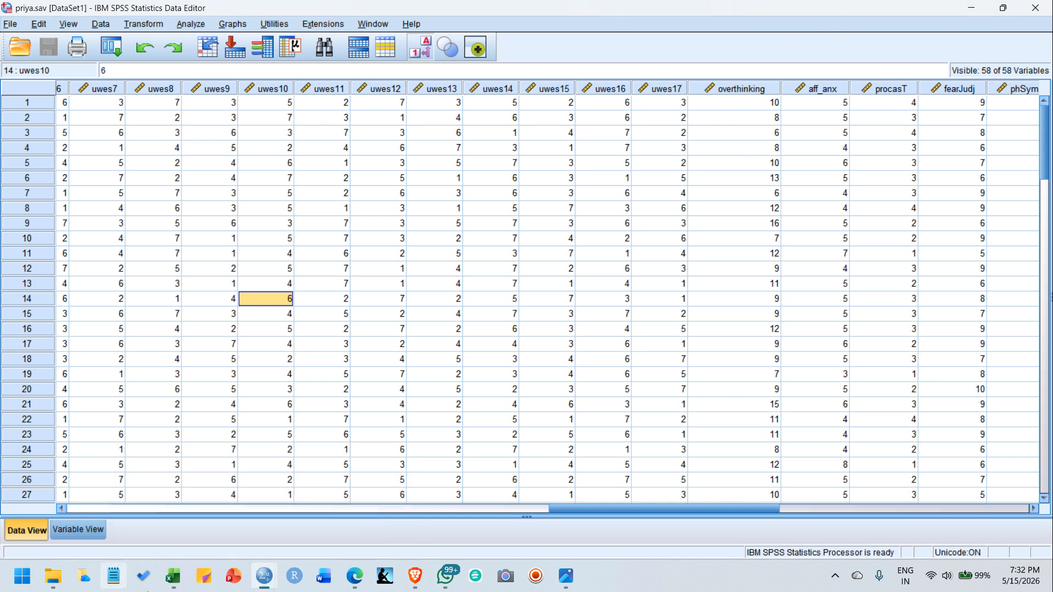
mouse_move(277, 581)
click(181, 507)
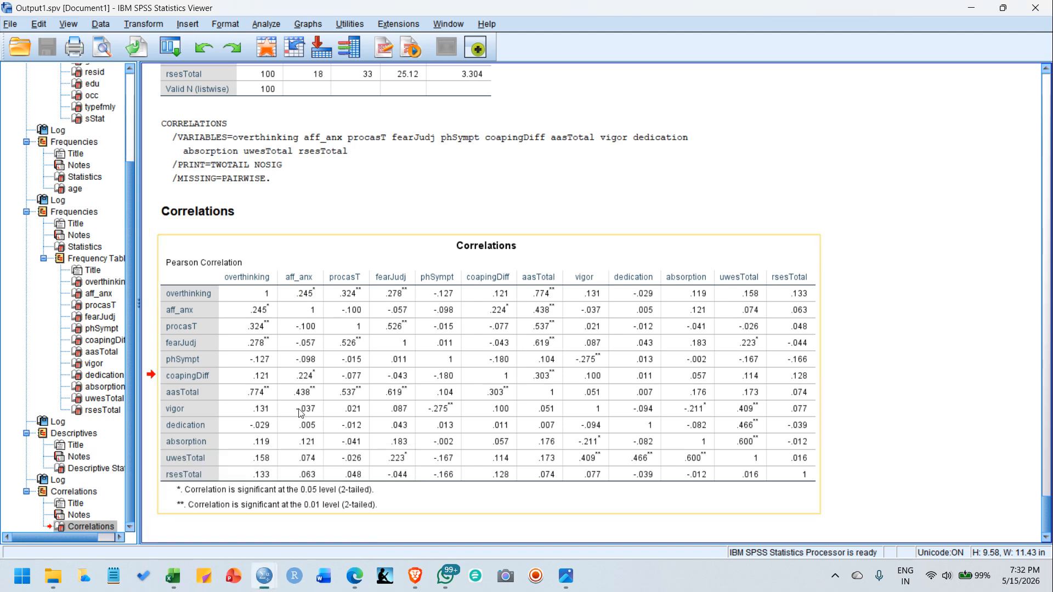
scroll(260, 133, down, 5)
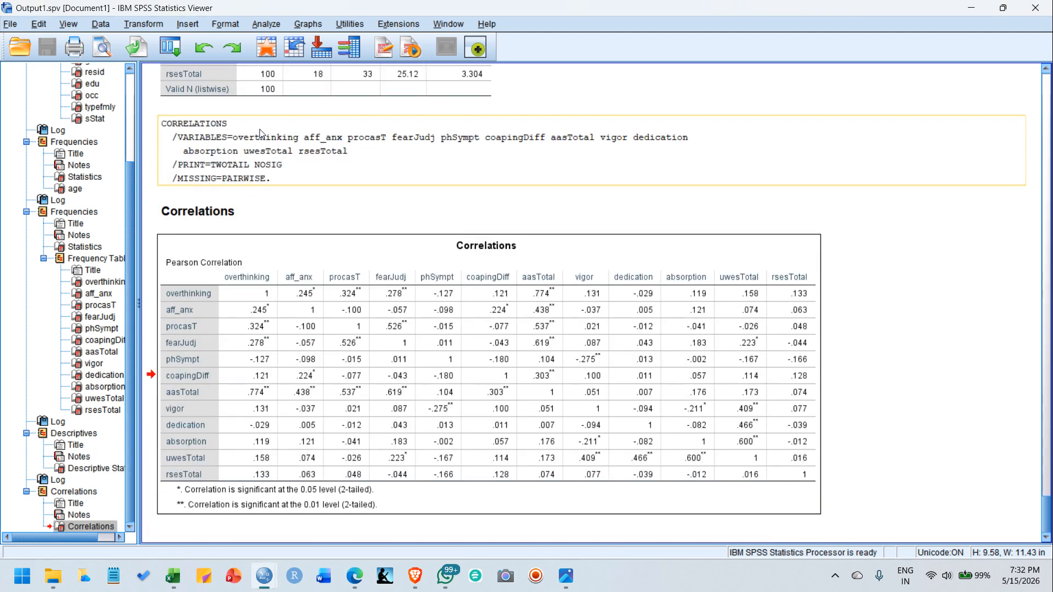
Save a copy of the output in the same folder as an SPSS Web Report (*.htm) named Output1.htm
click(10, 25)
click(33, 125)
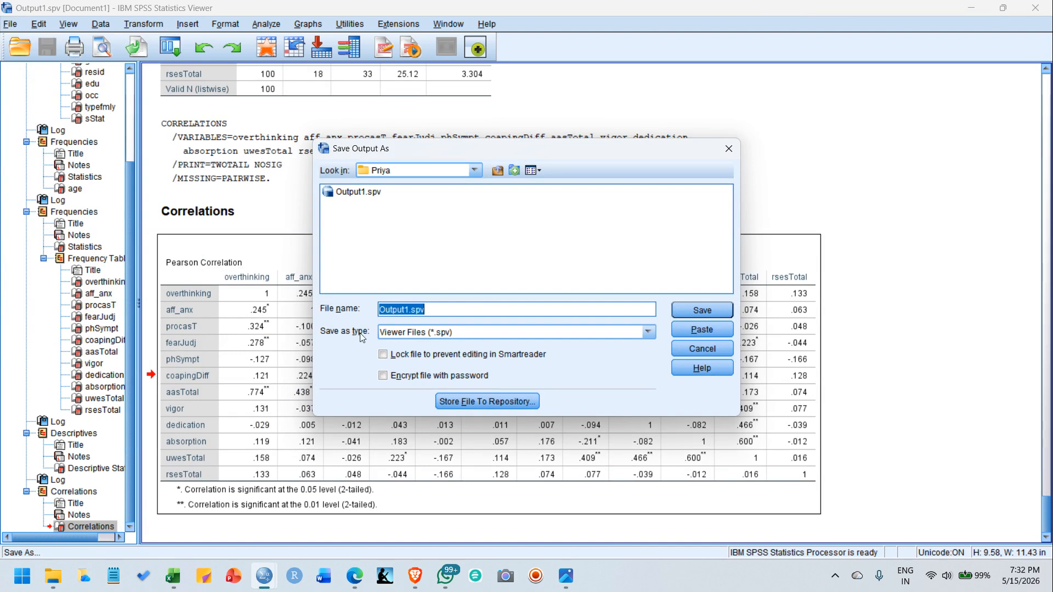
click(648, 333)
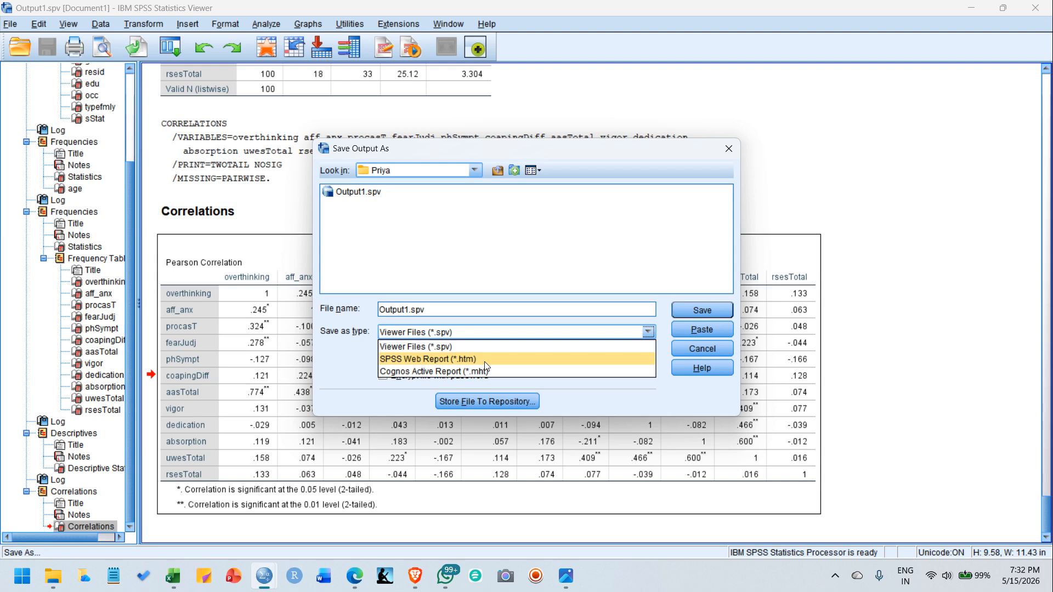
click(523, 360)
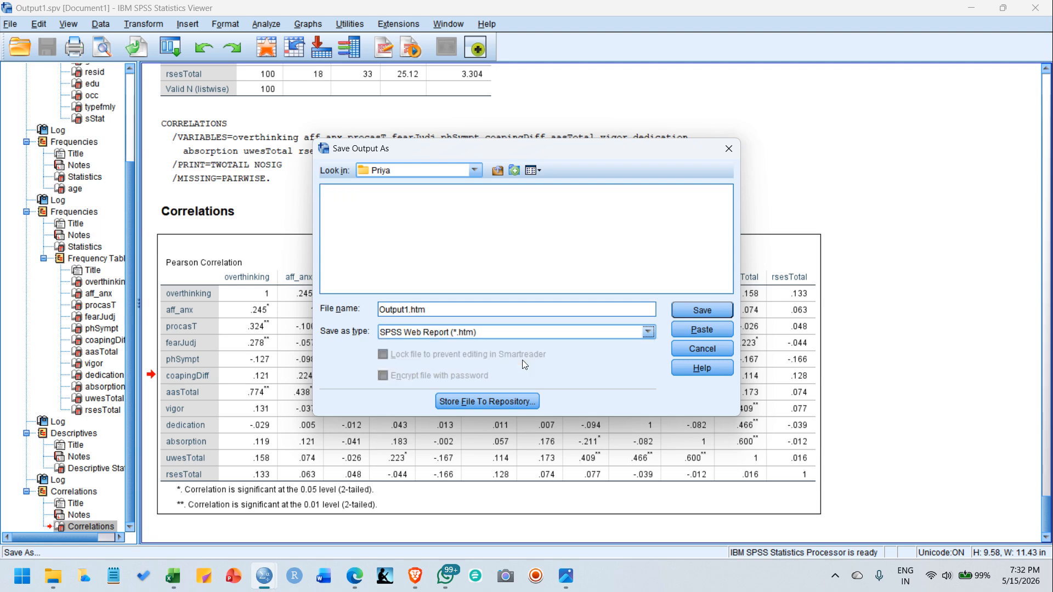
click(707, 313)
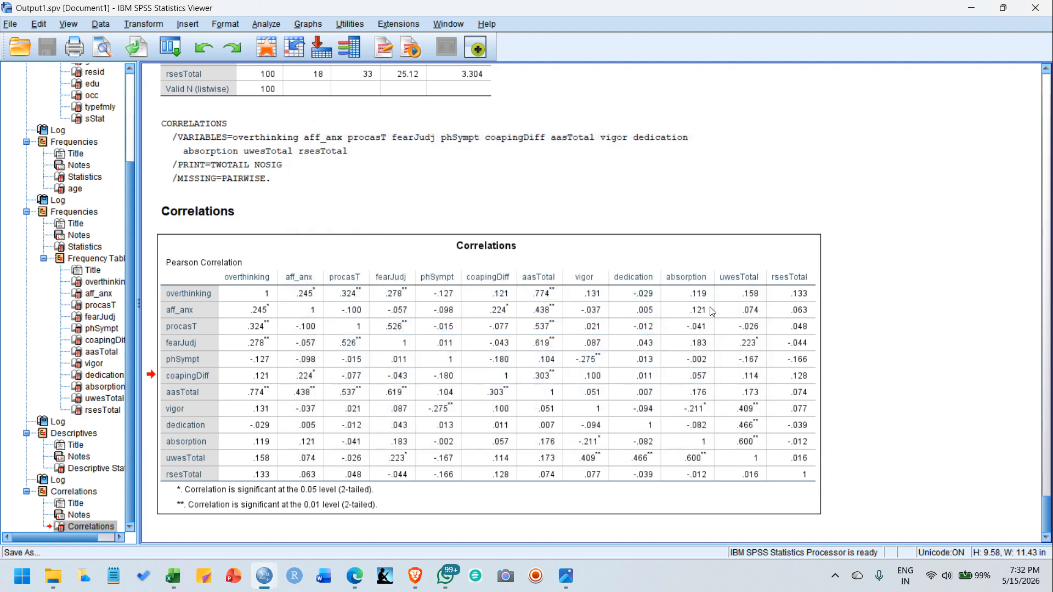
Minimize the SPSS windows, open the output subfolder and open Output1.htm, setting Microsoft Edge to always open .htm files
click(967, 9)
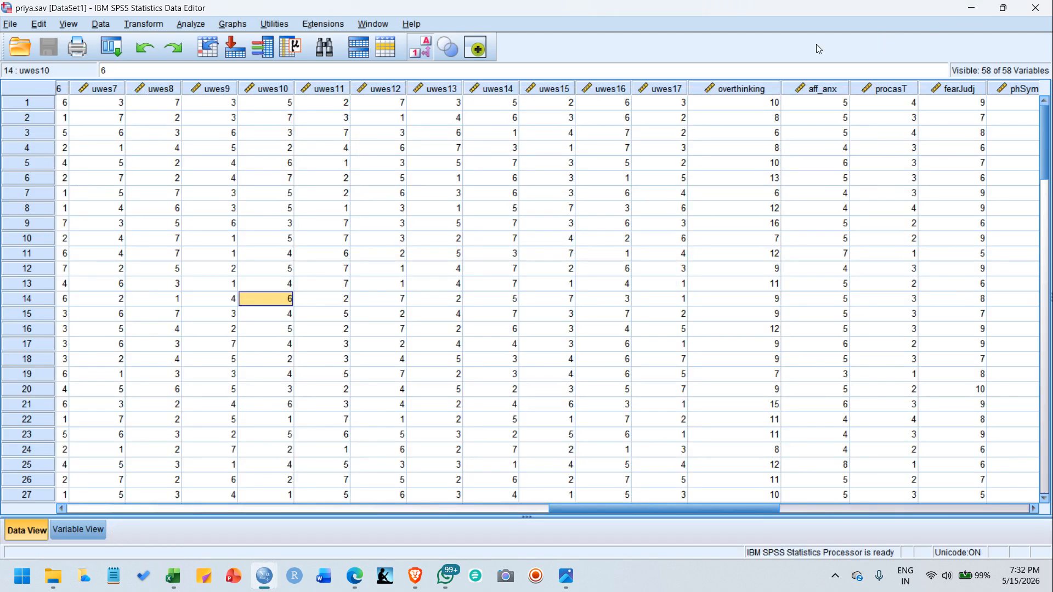
click(968, 10)
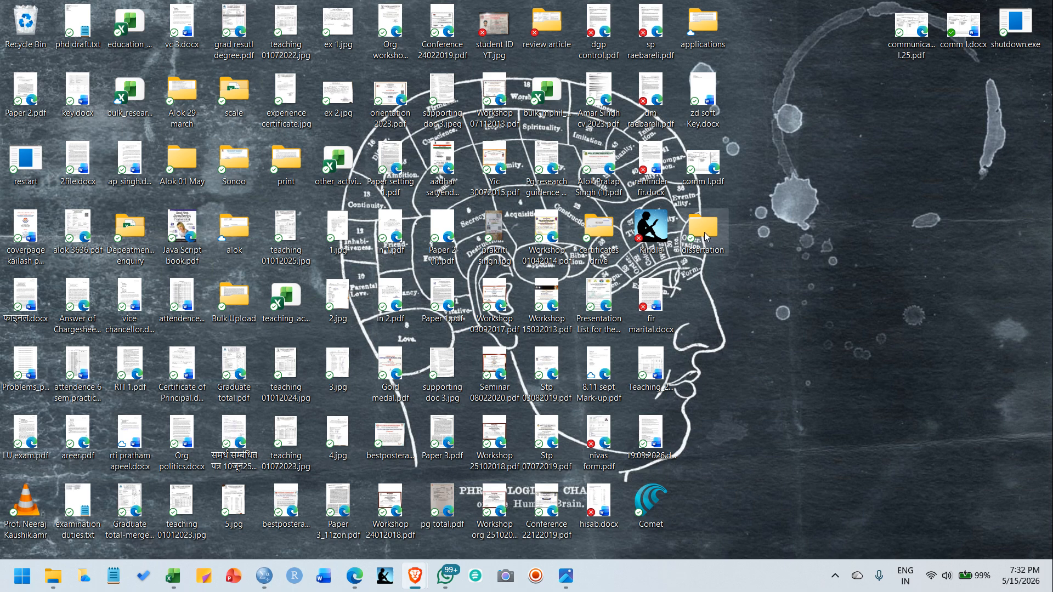
key(super+e)
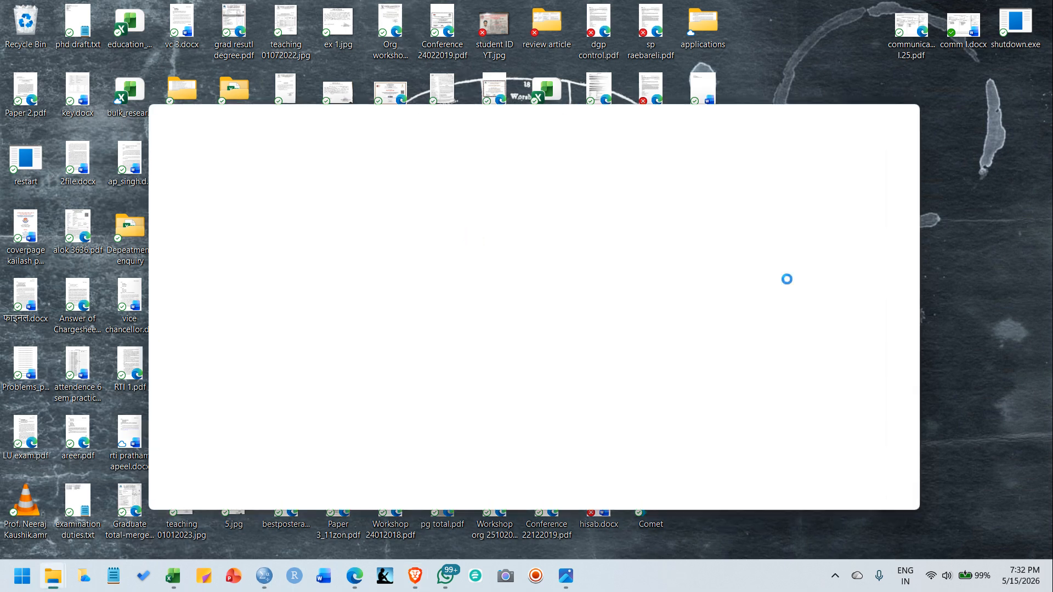
click(871, 114)
double_click(216, 117)
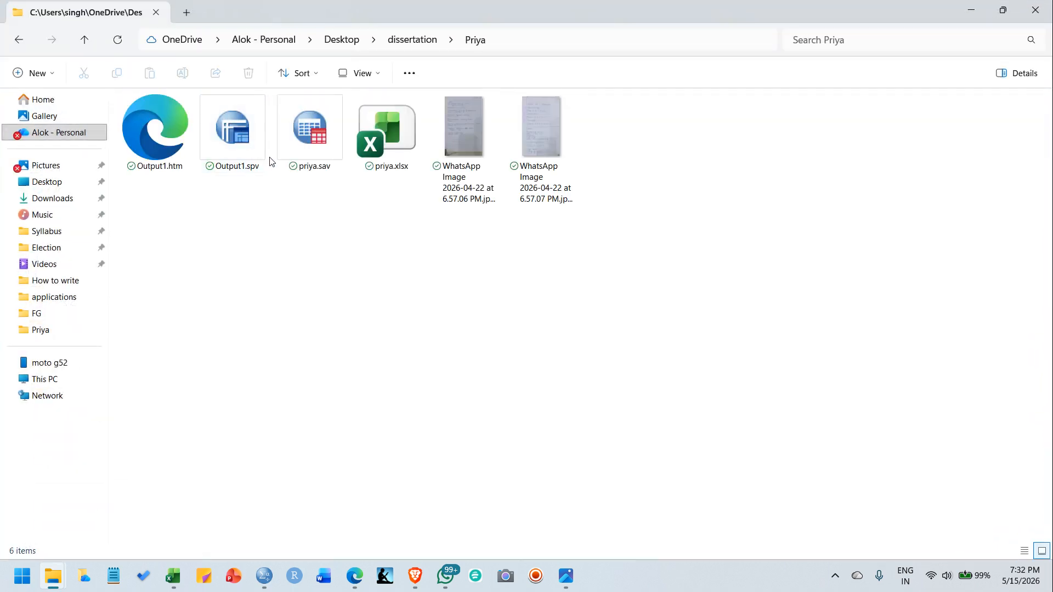
double_click(153, 157)
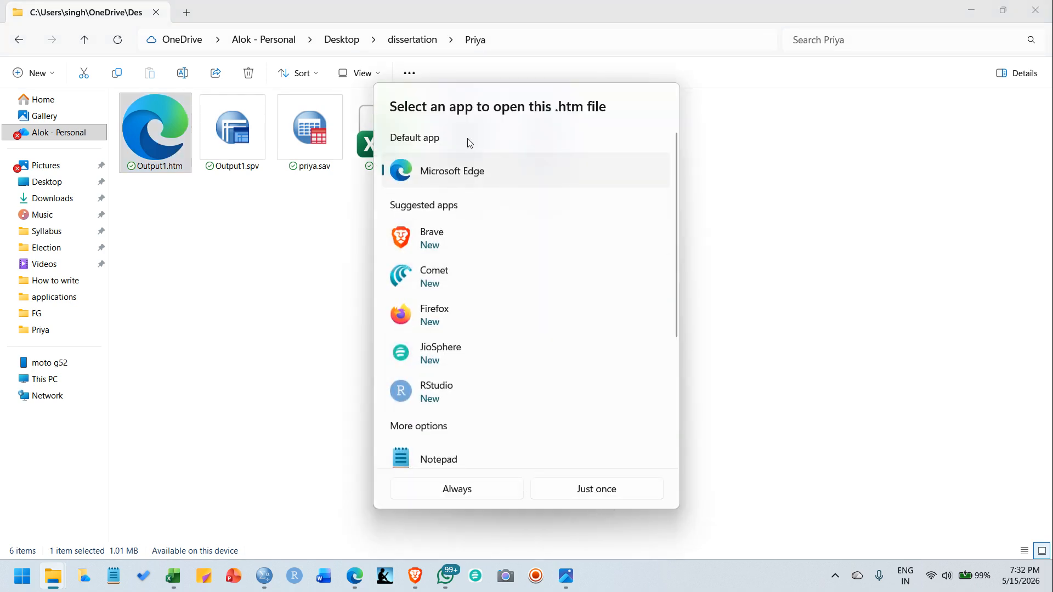
click(454, 491)
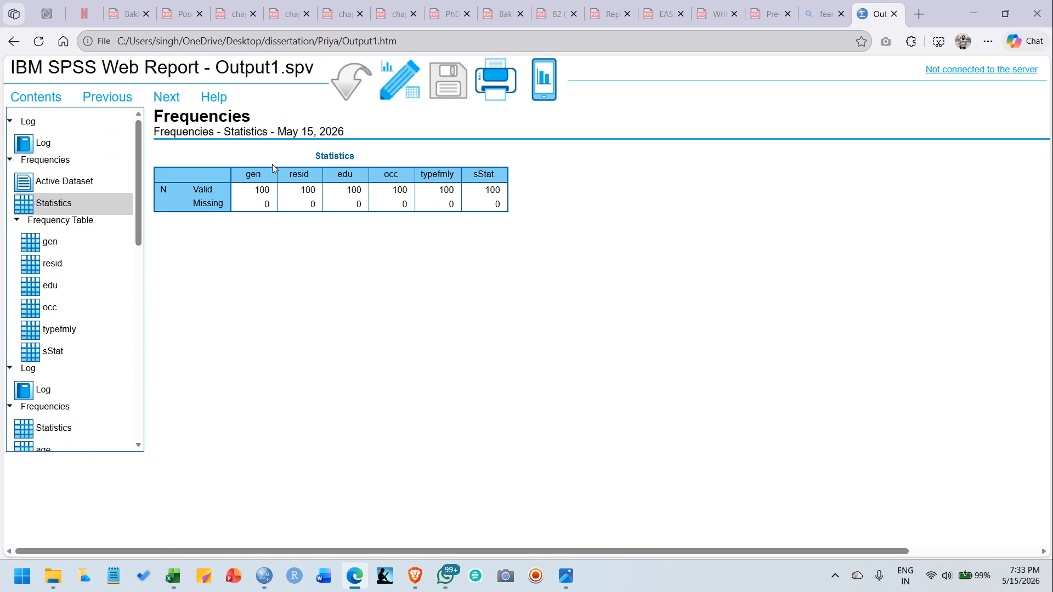
Look through the web report's active dataset, Statistics, age and Correlations entries, collapsing the Frequency Table, Log and Frequencies groups along the way
click(94, 181)
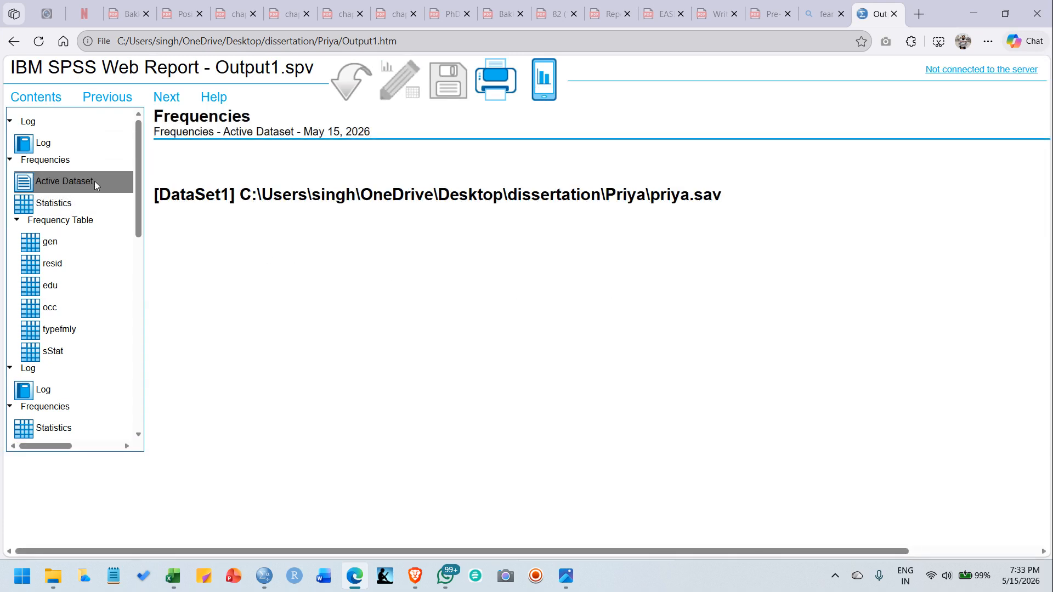
click(88, 204)
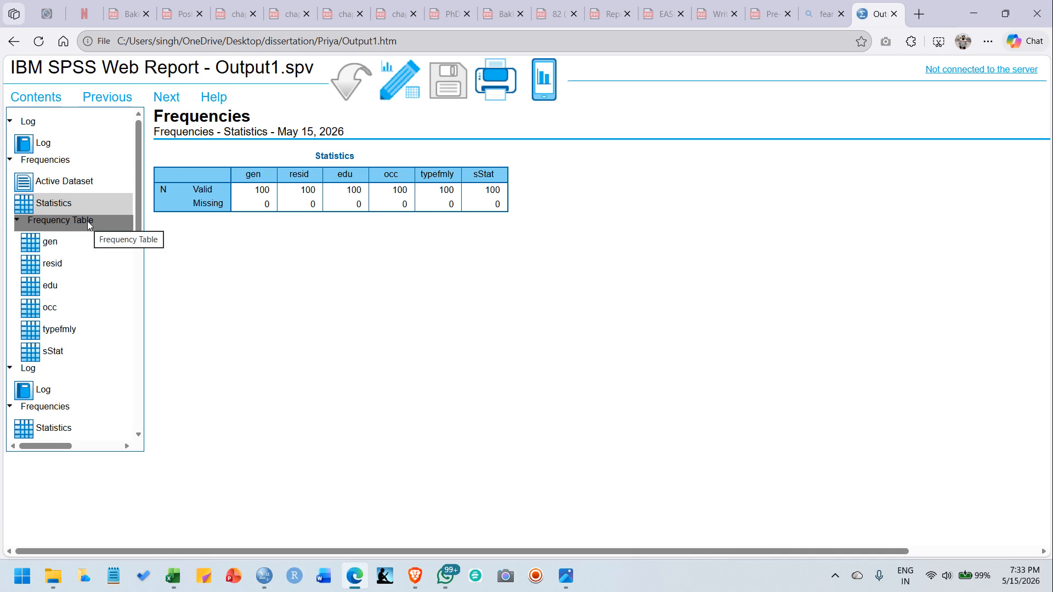
click(88, 222)
click(90, 240)
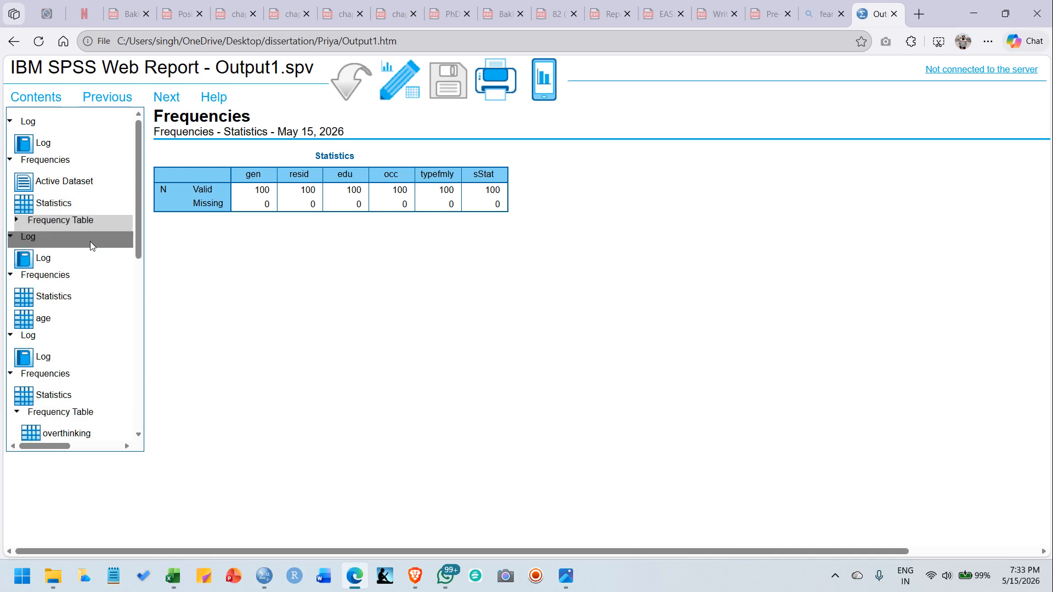
click(81, 270)
click(77, 300)
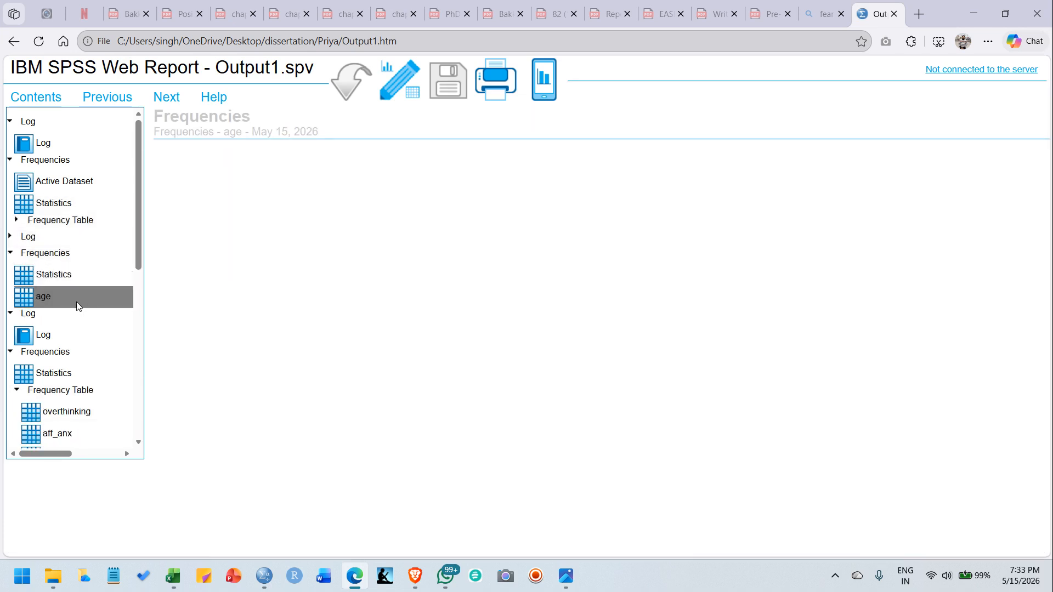
click(72, 352)
scroll(87, 375, down, 1)
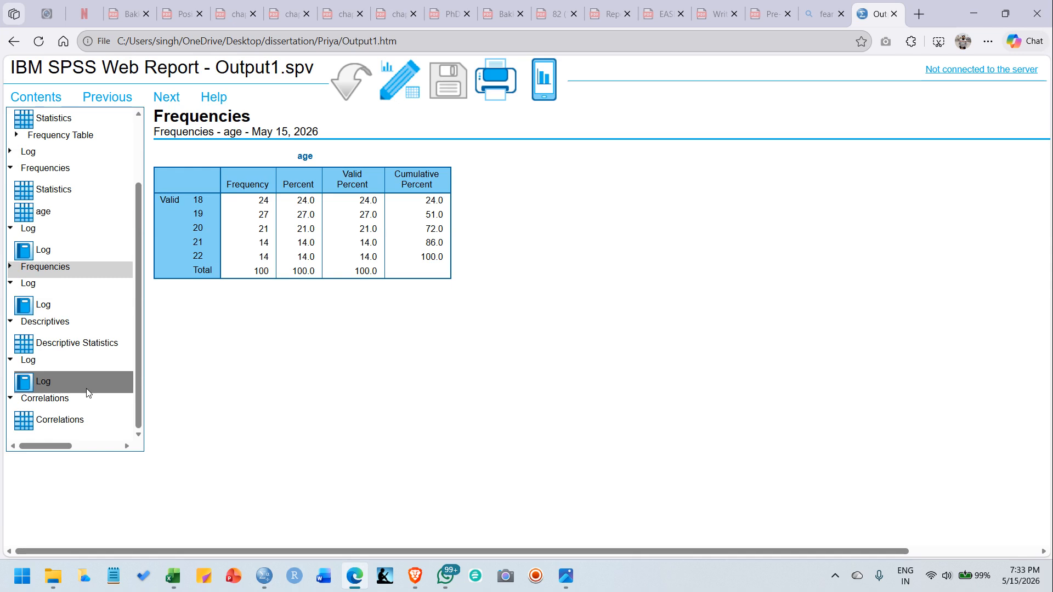
click(87, 391)
click(89, 426)
scroll(54, 394, up, 3)
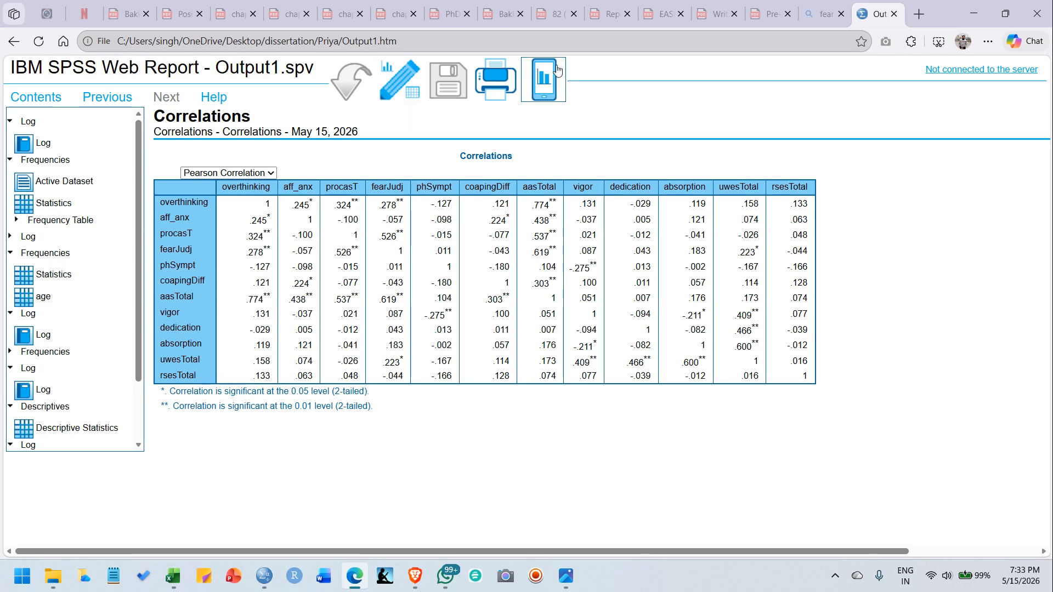
Switch the web report to its mobile layout and review the continuous output from the first log through the Correlations table
click(538, 76)
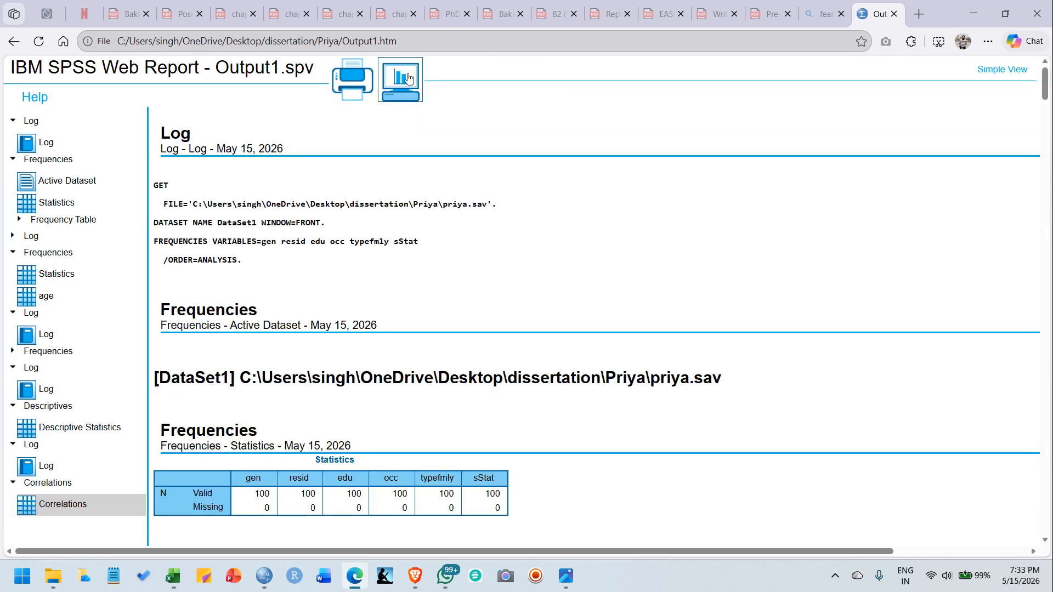
scroll(591, 364, down, 10)
scroll(591, 360, up, 10)
scroll(593, 357, down, 20)
scroll(600, 350, down, 20)
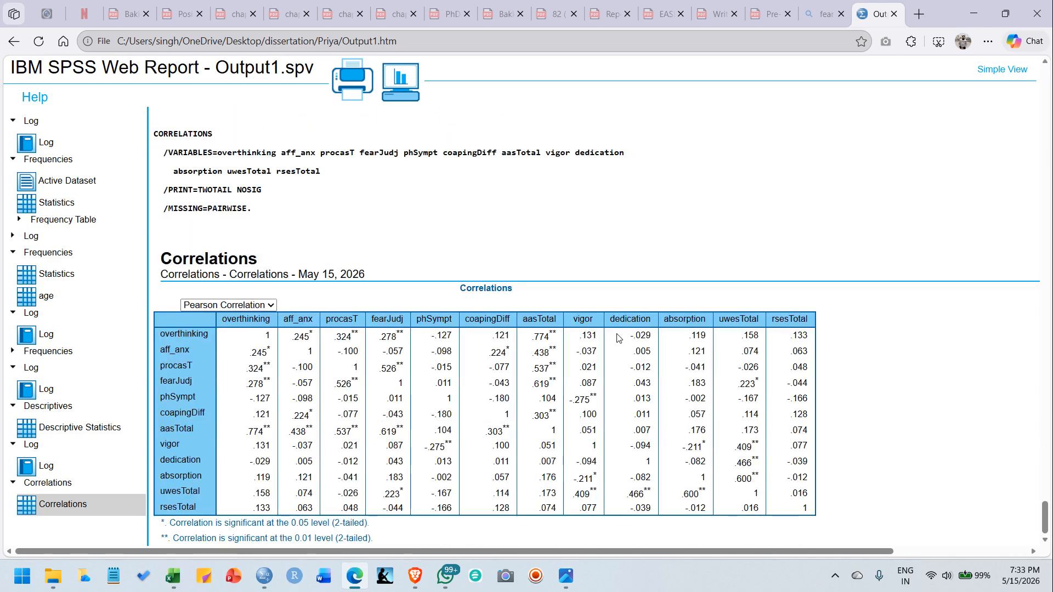
scroll(617, 336, up, 15)
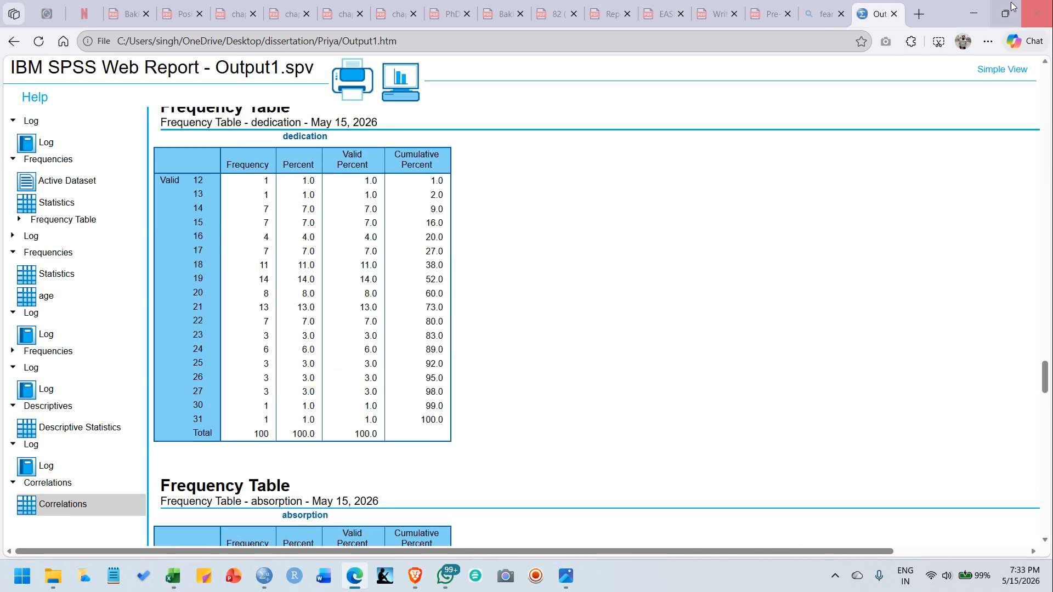
Minimize the browser and folder windows and switch back to the SPSS Data Editor
click(975, 14)
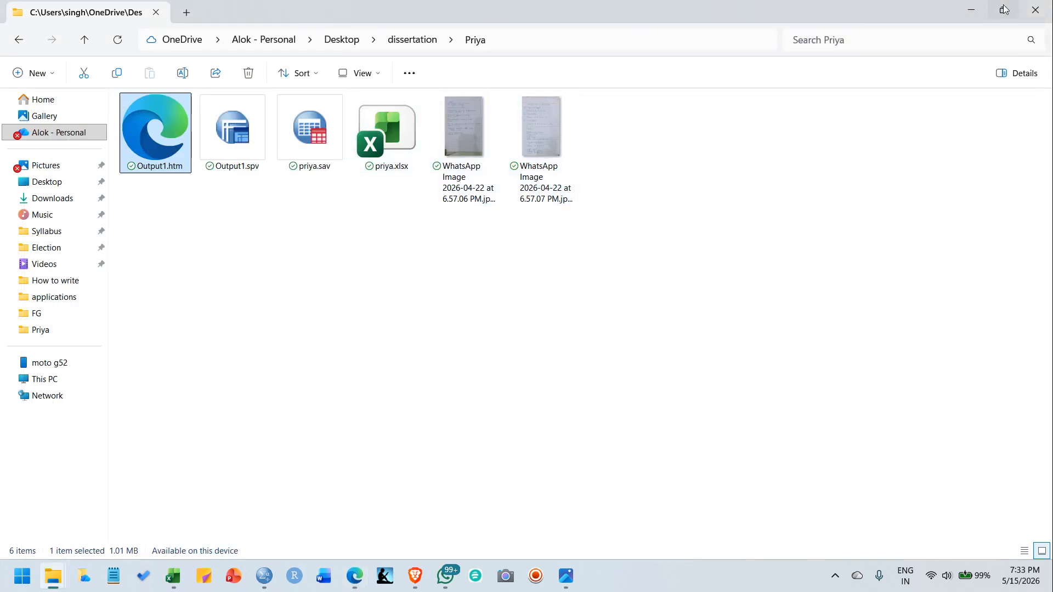
click(972, 9)
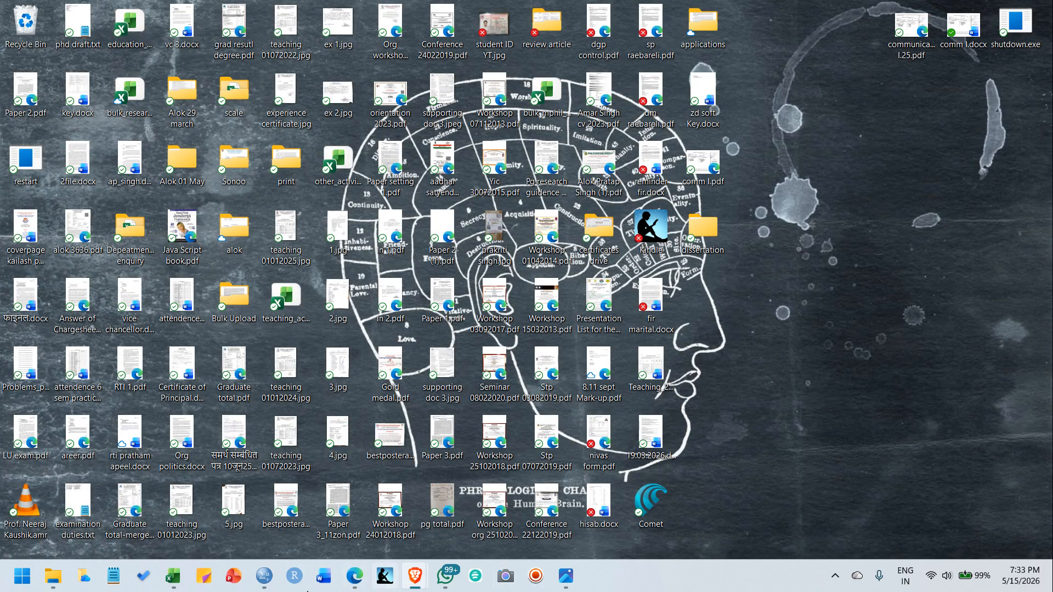
mouse_move(265, 576)
click(311, 516)
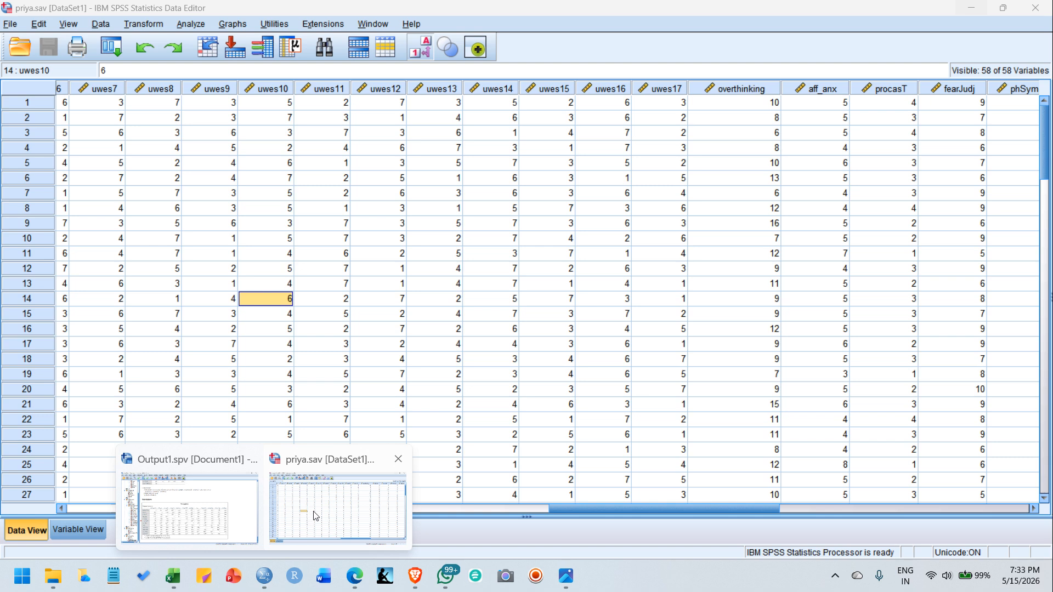
Open Bivariate Correlations and remove all the previously chosen variables, from overthinking to rsesTotal
click(194, 24)
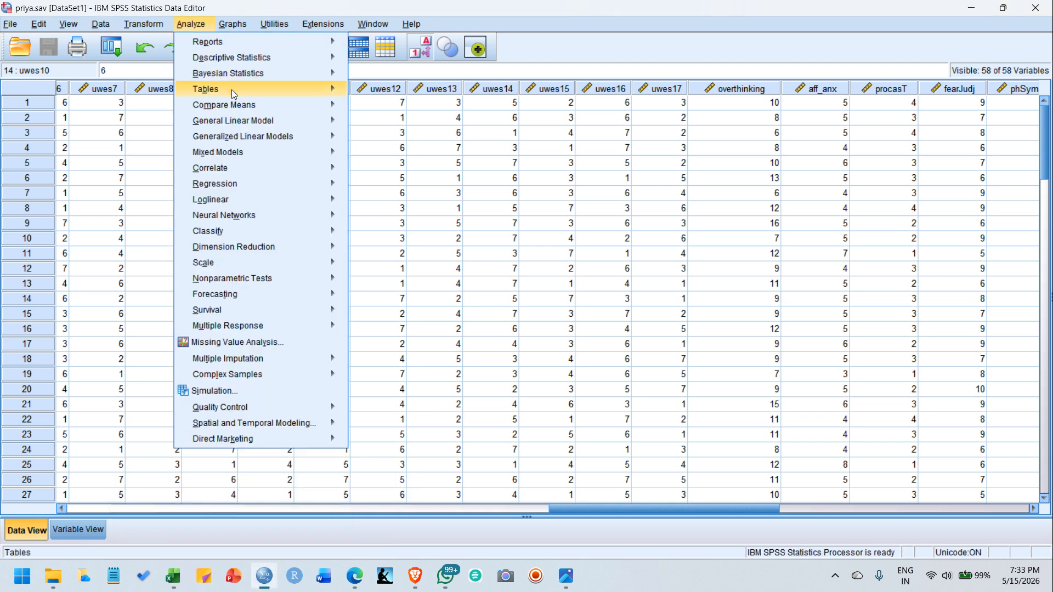
mouse_move(243, 166)
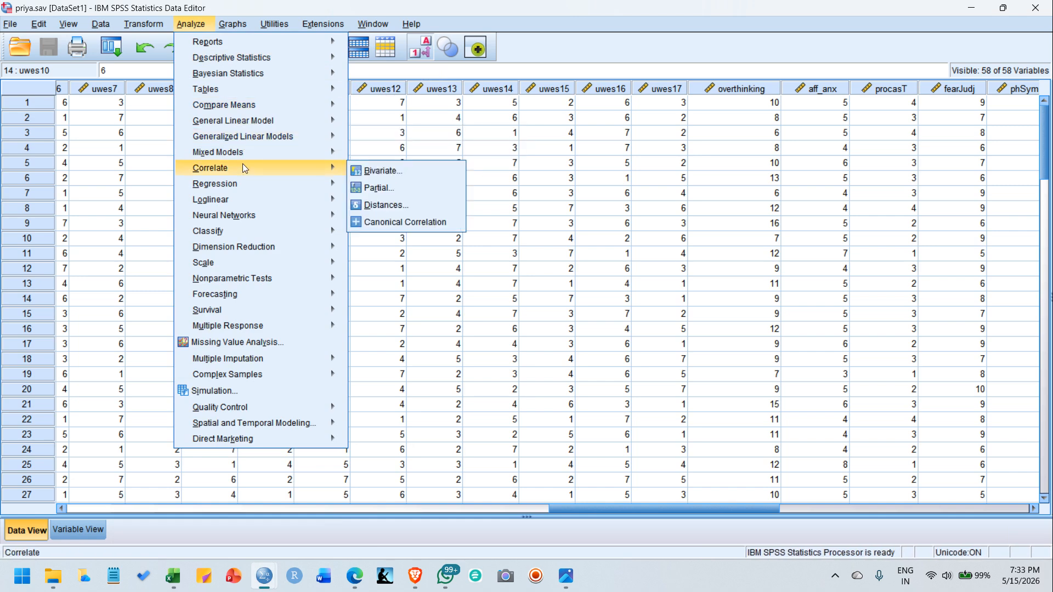
click(389, 173)
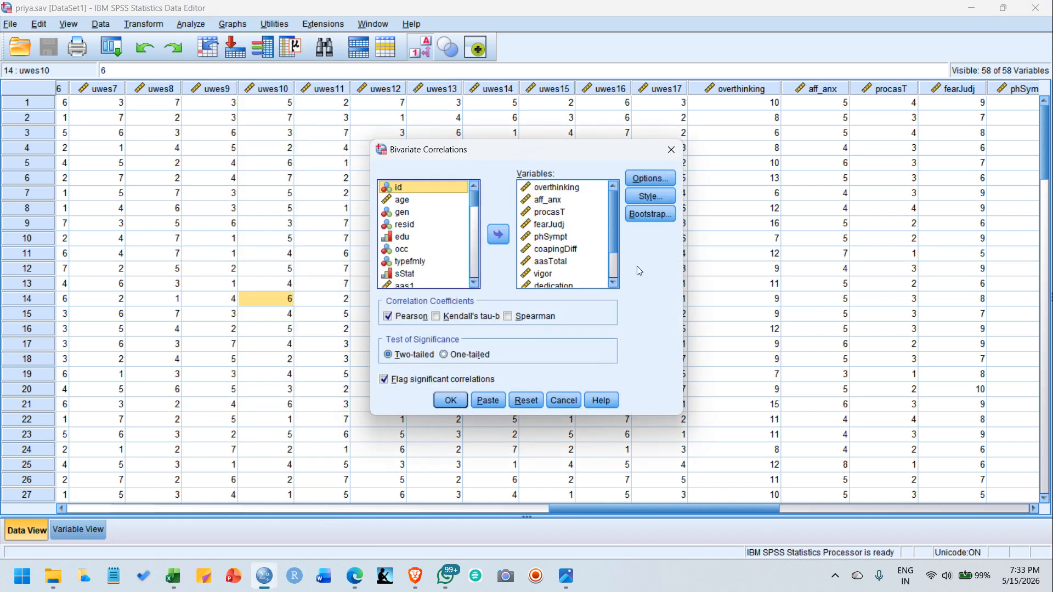
drag(551, 261, 553, 188)
scroll(553, 188, down, 1)
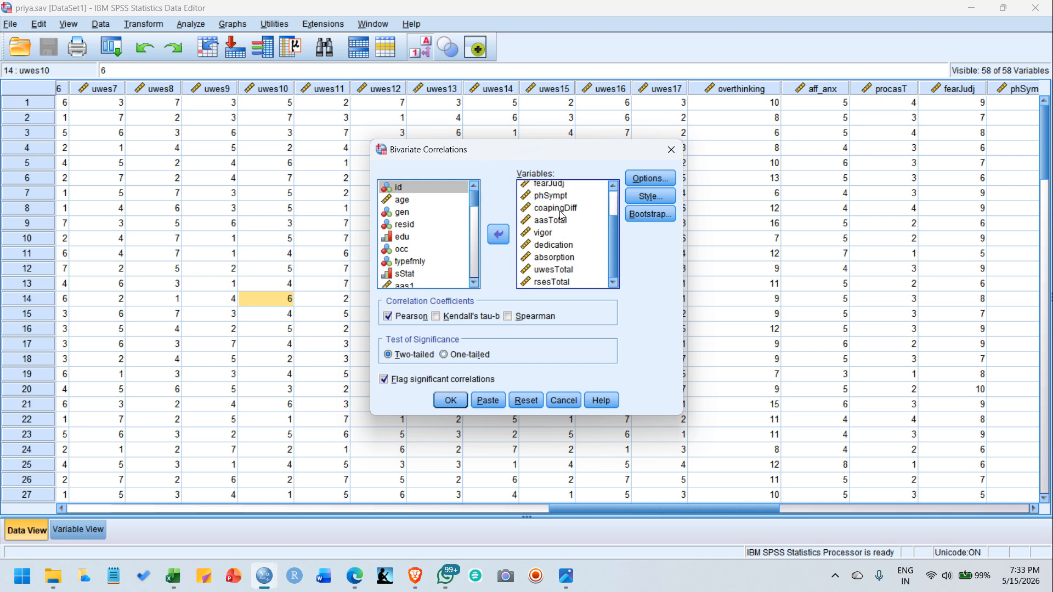
click(555, 282)
key(ctrl+a)
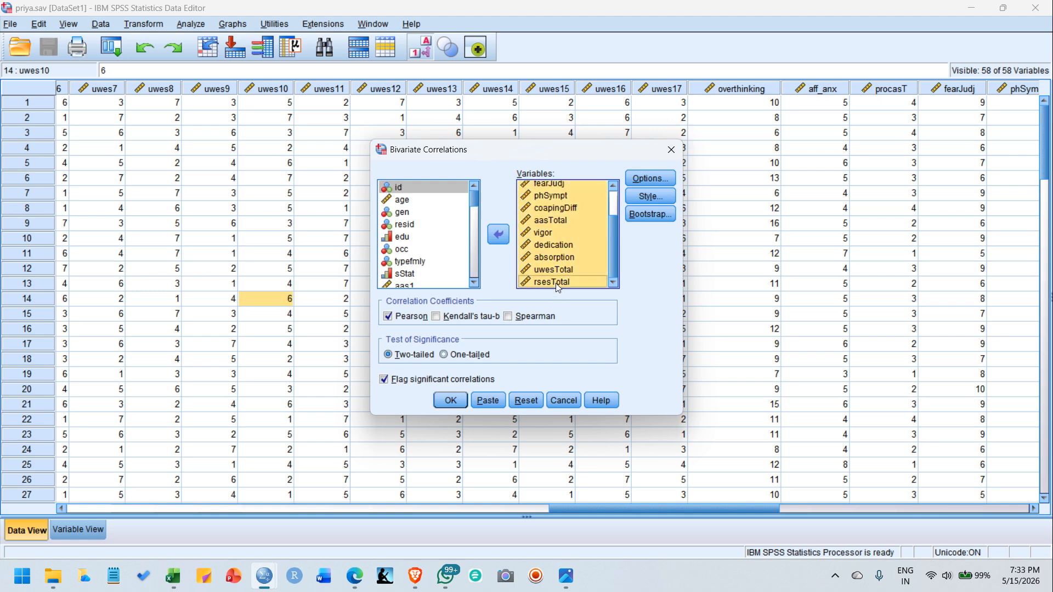
click(499, 234)
Add the demographic variables age, gen, resid, edu, occ, typefmly and sStat to the bivariate correlation
scroll(404, 230, up, 5)
scroll(404, 230, up, 10)
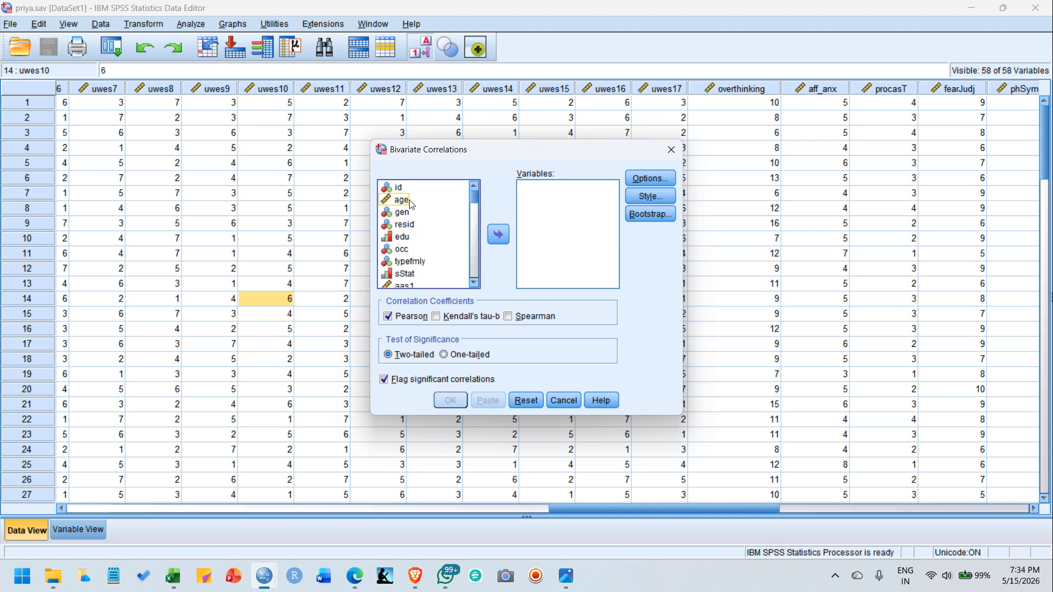
scroll(430, 247, down, 1)
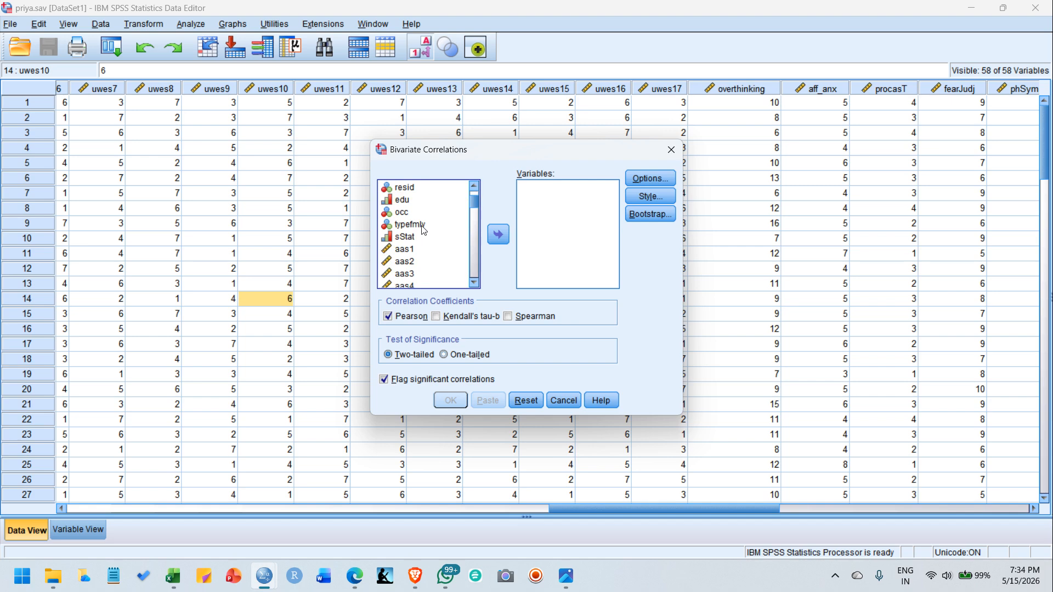
shift+click(418, 237)
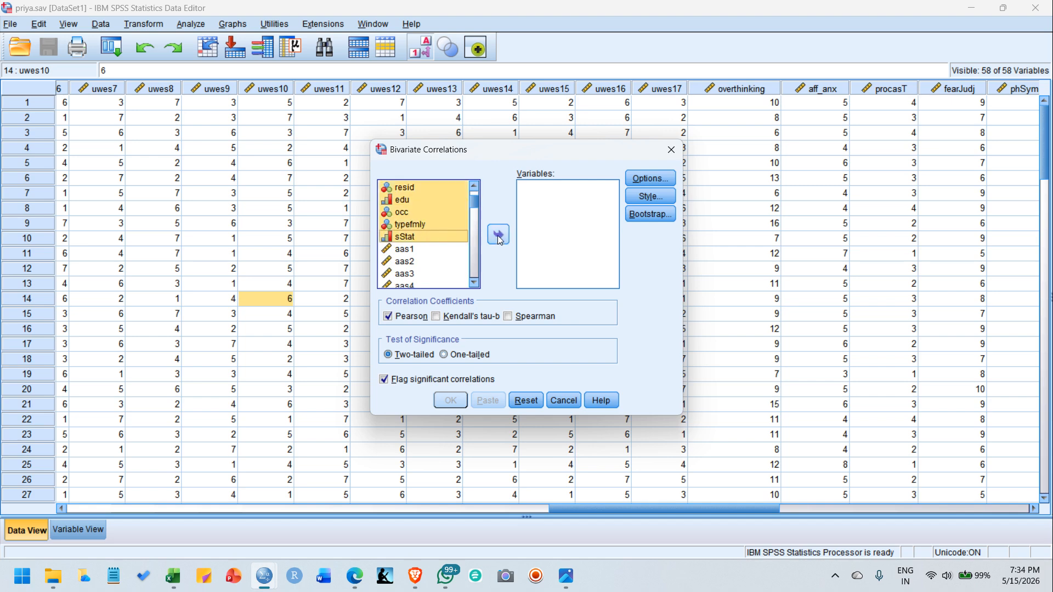
click(498, 235)
scroll(431, 236, down, 10)
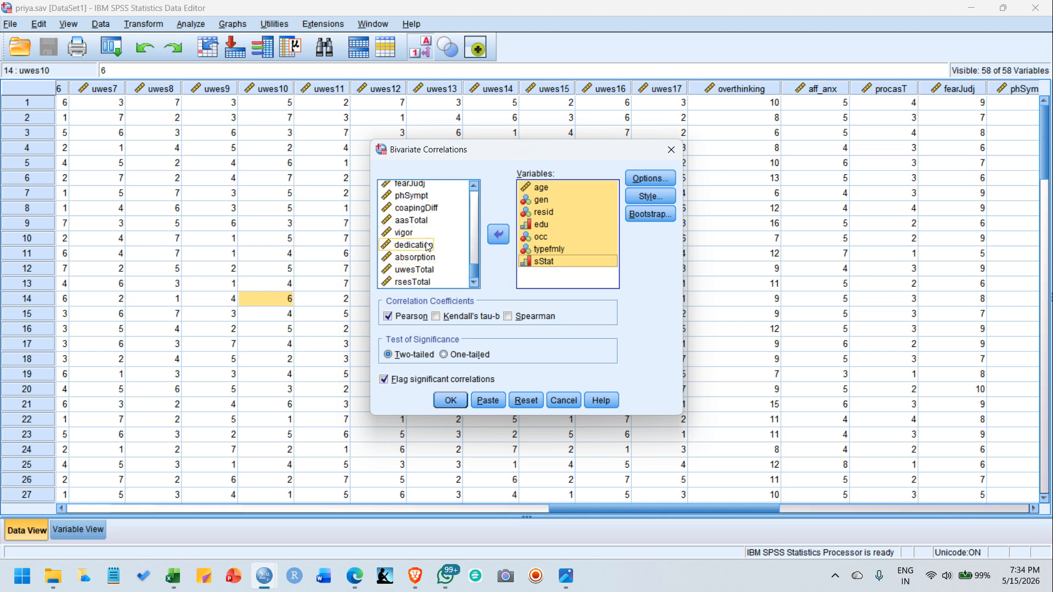
click(425, 270)
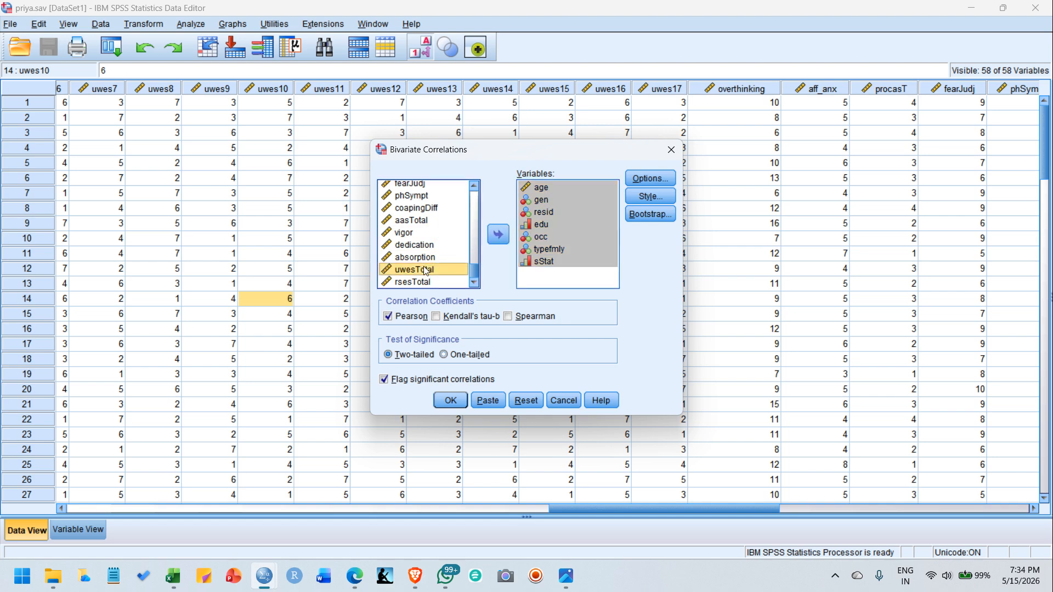
click(500, 236)
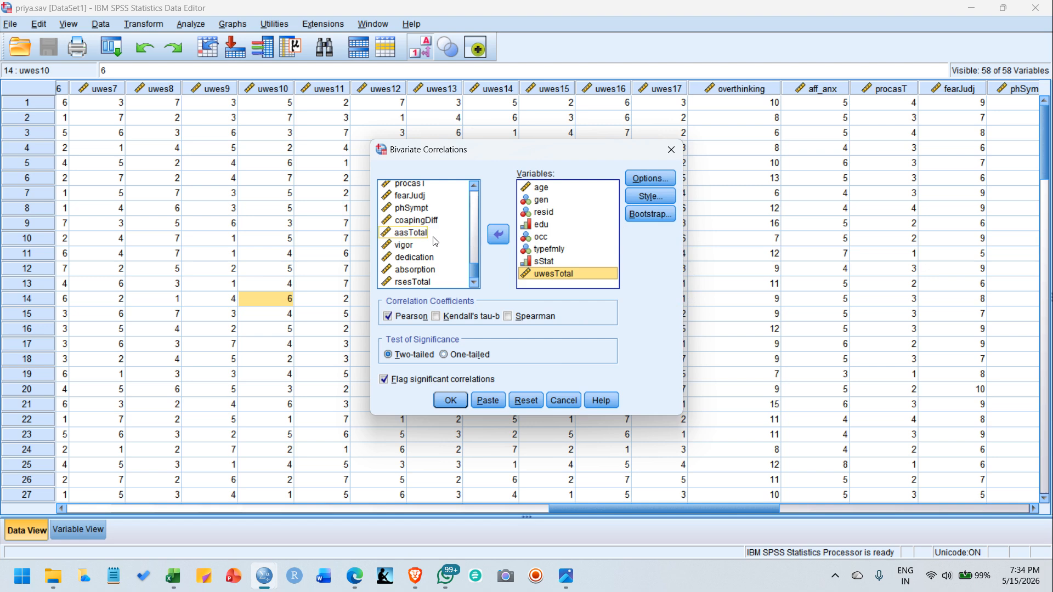
scroll(434, 241, up, 5)
scroll(433, 241, down, 5)
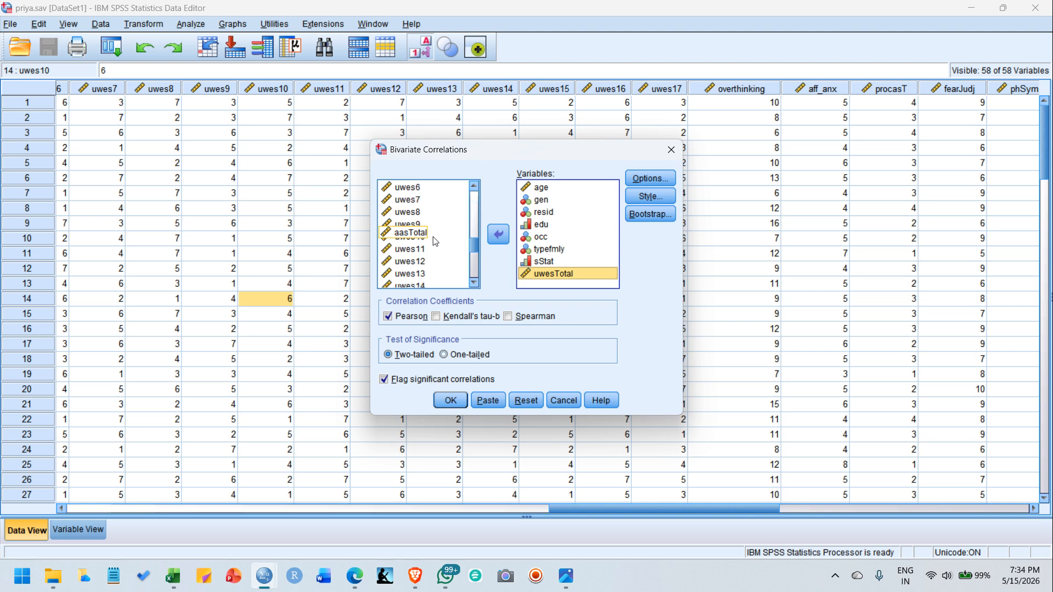
click(412, 282)
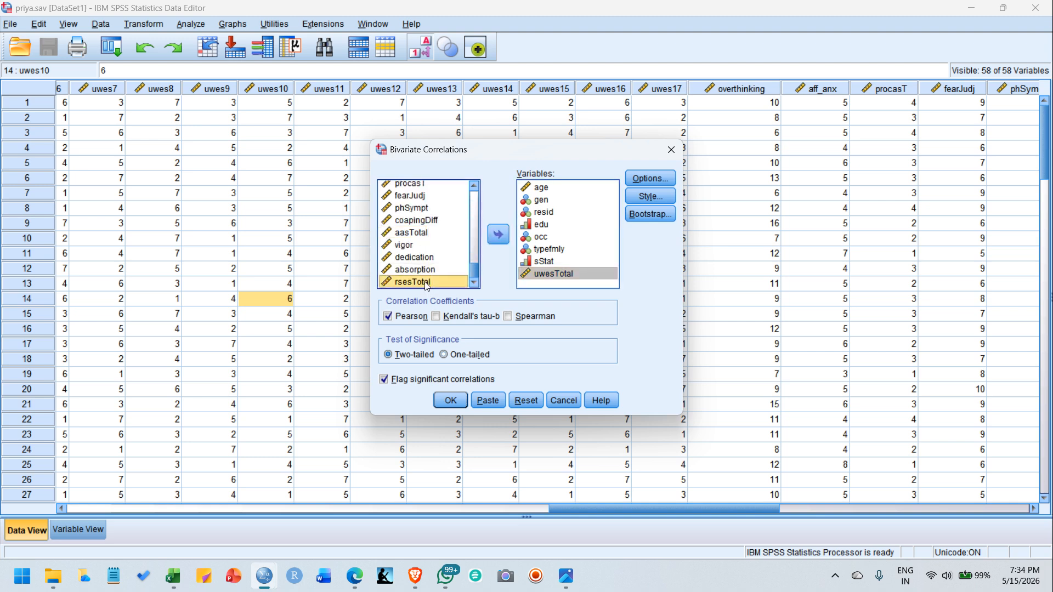
click(551, 275)
click(498, 235)
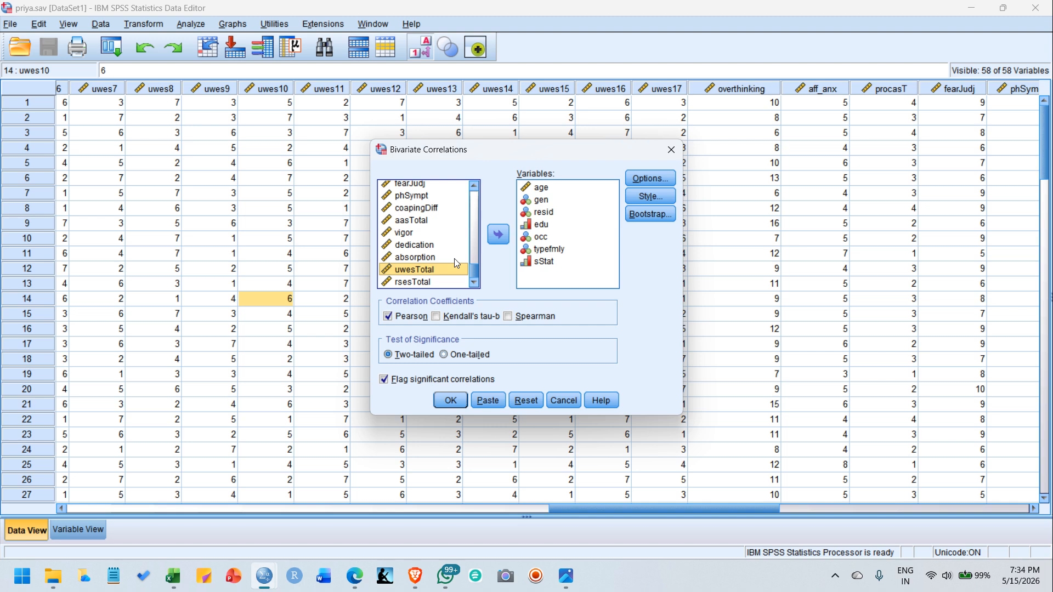
Add aasTotal to the bivariate correlation variables below the demographic variables
scroll(422, 230, up, 2)
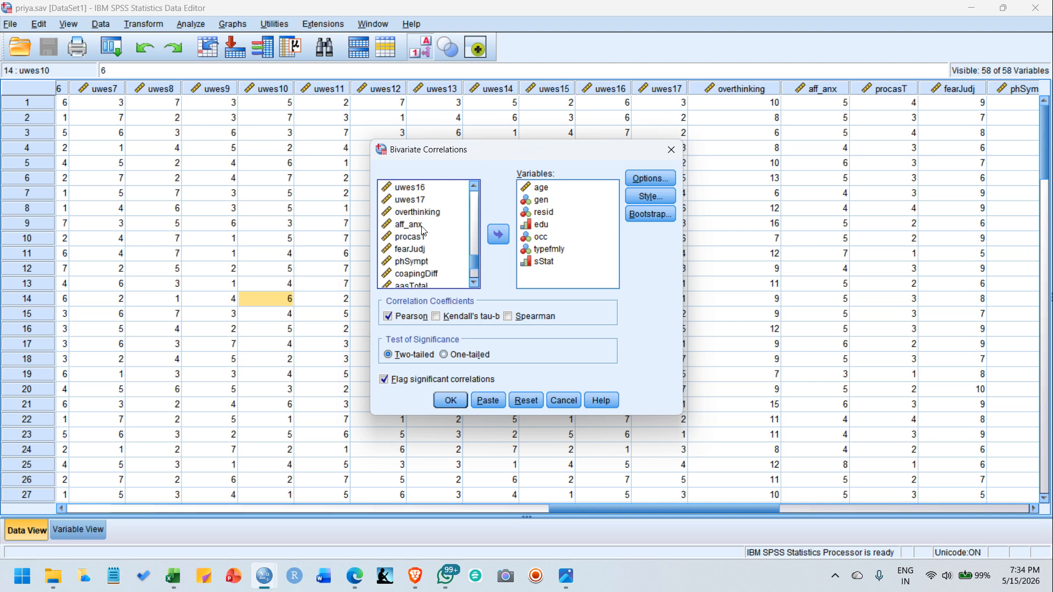
click(430, 263)
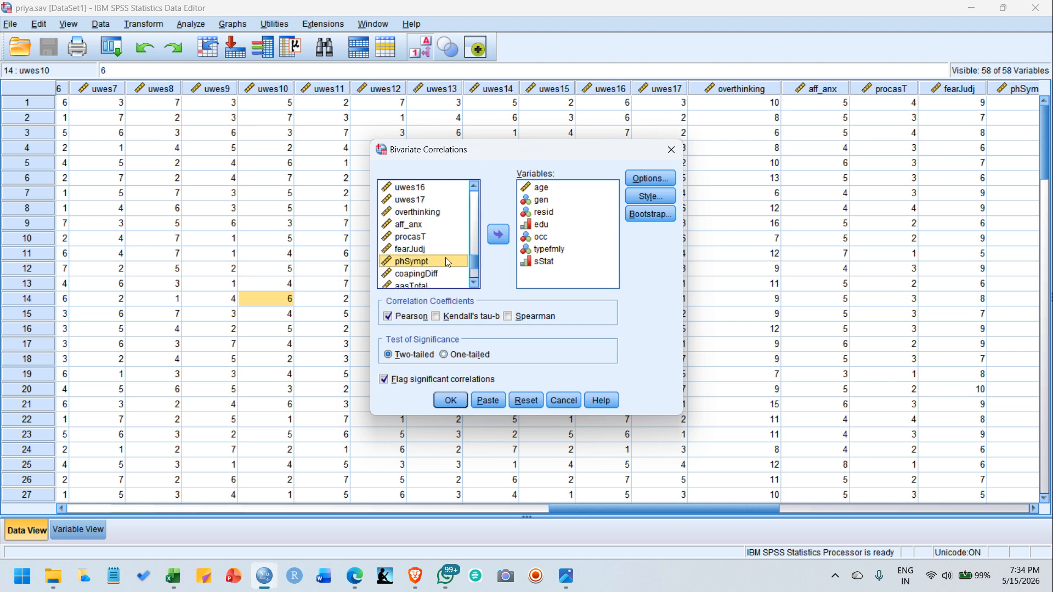
click(475, 283)
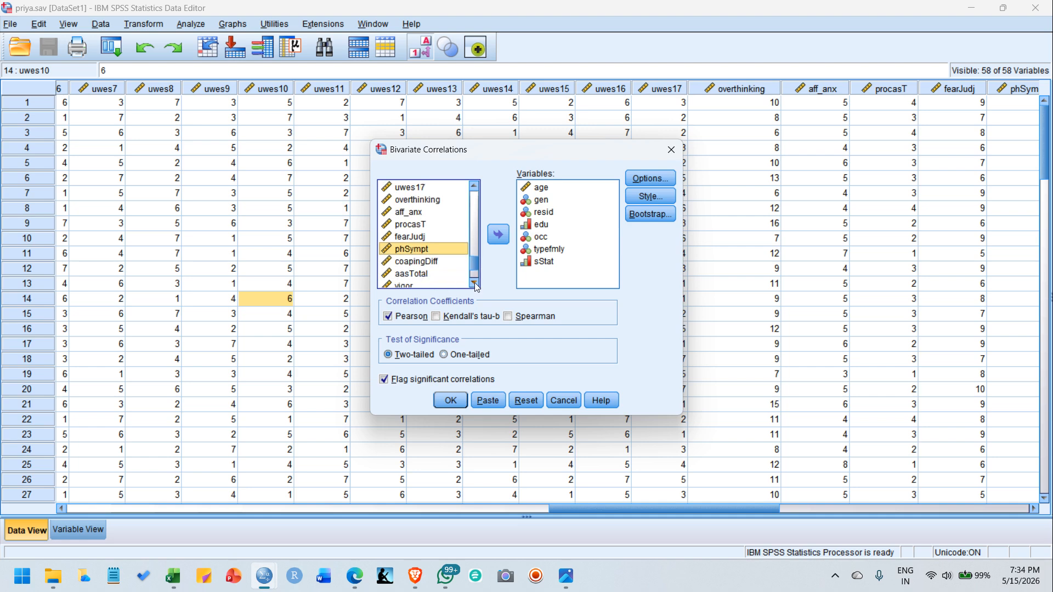
click(474, 283)
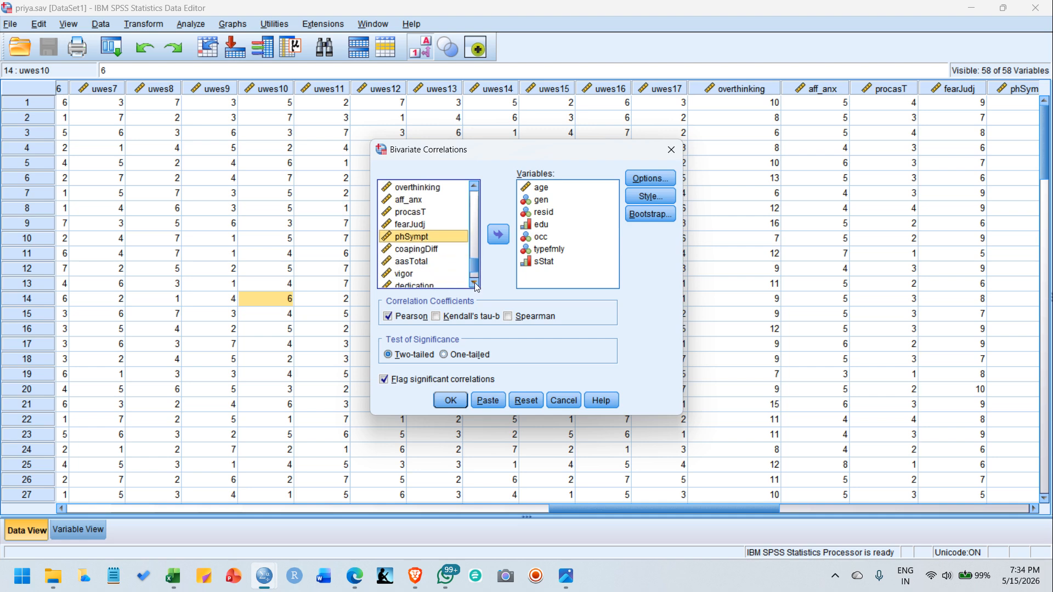
click(431, 263)
ctrl+click(442, 248)
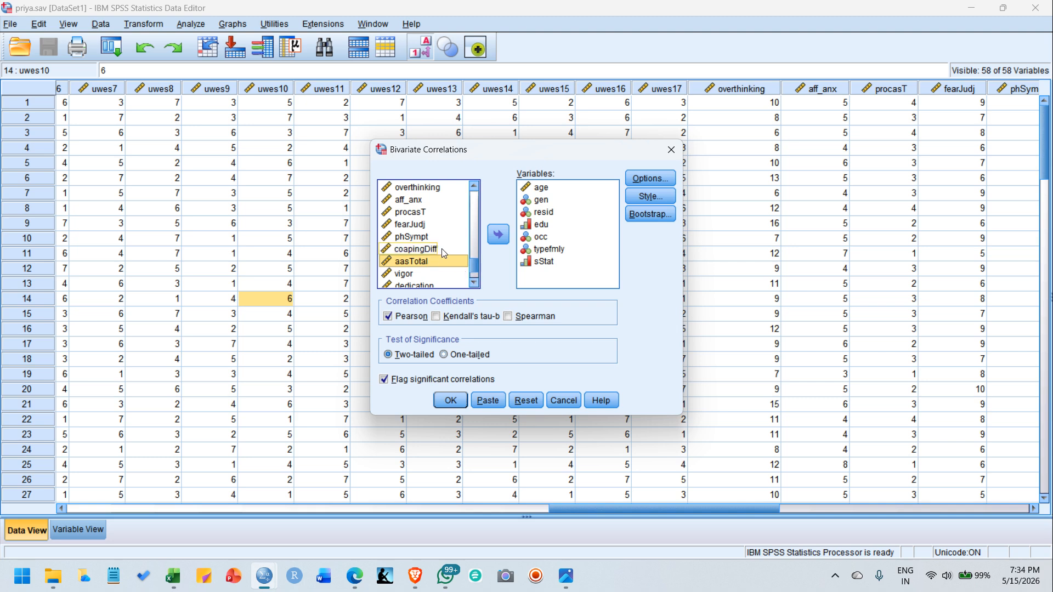
ctrl+click(435, 223)
scroll(437, 223, up, 2)
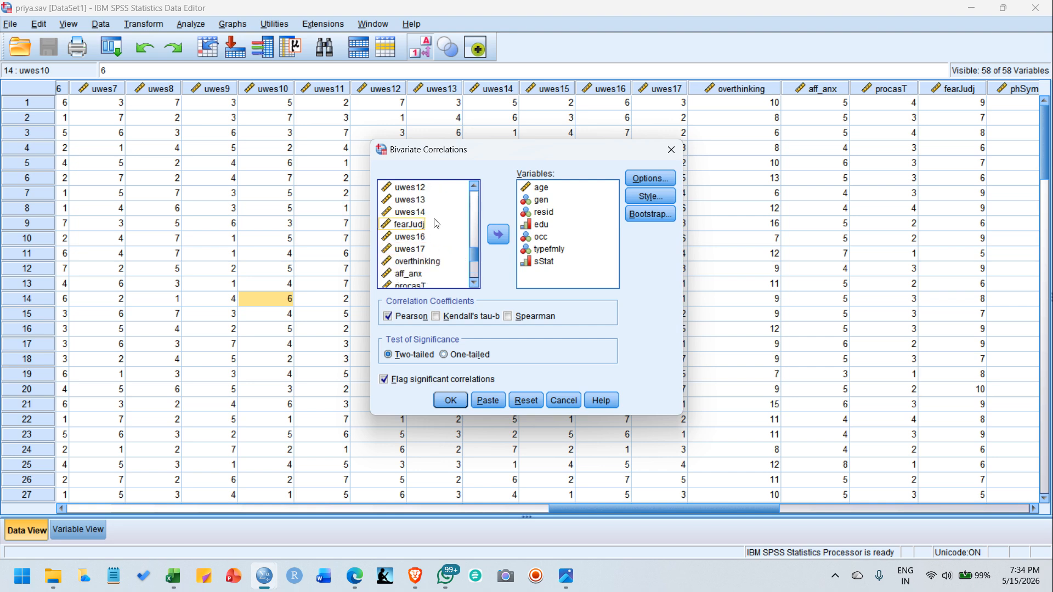
scroll(436, 223, down, 2)
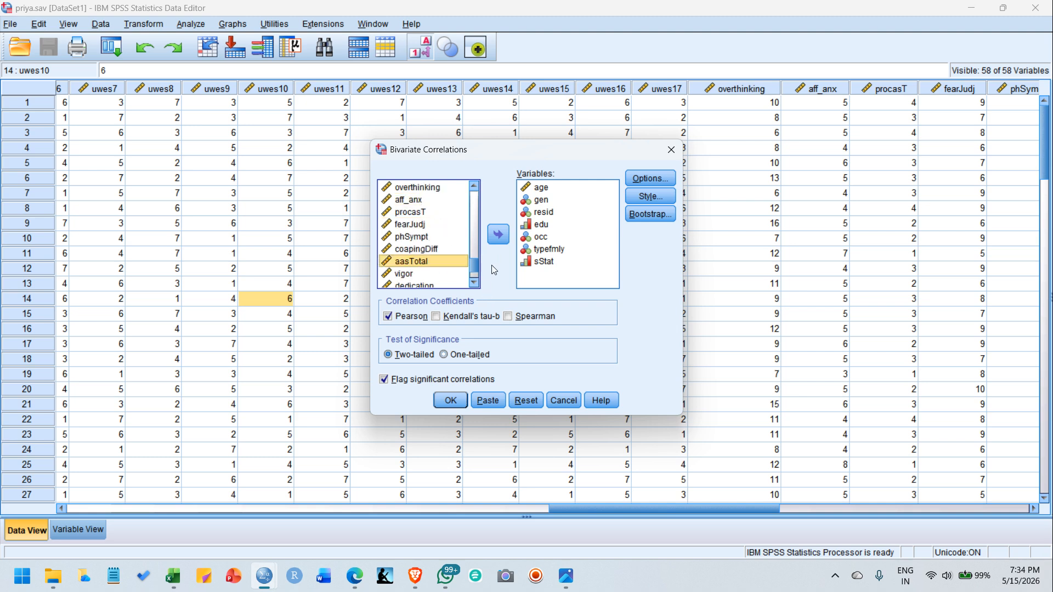
click(497, 235)
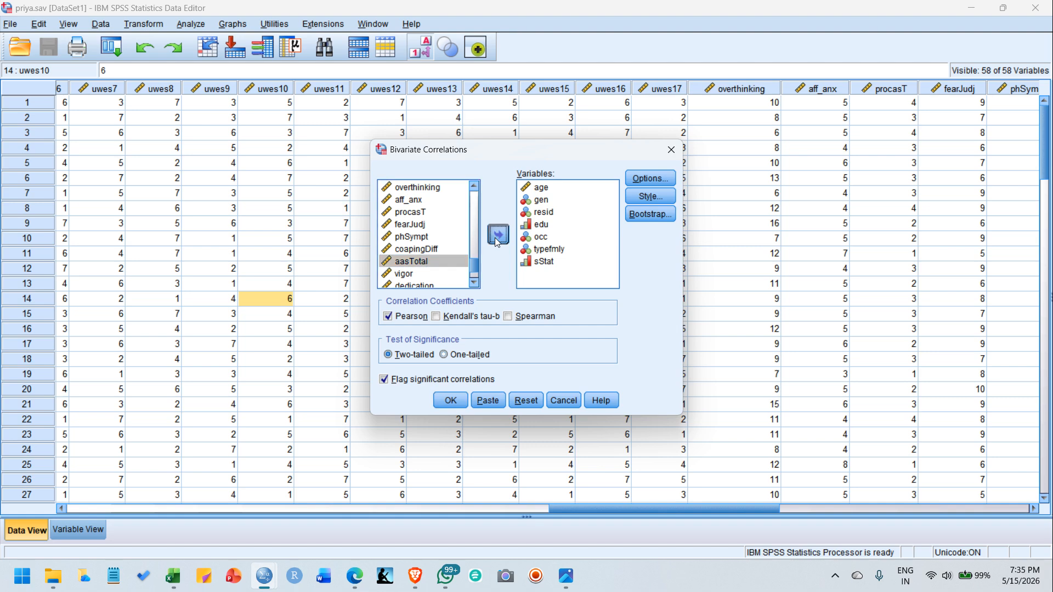
Add the scale totals uwesTotal and rsesTotal to the bivariate correlation variables
scroll(430, 244, down, 1)
click(434, 269)
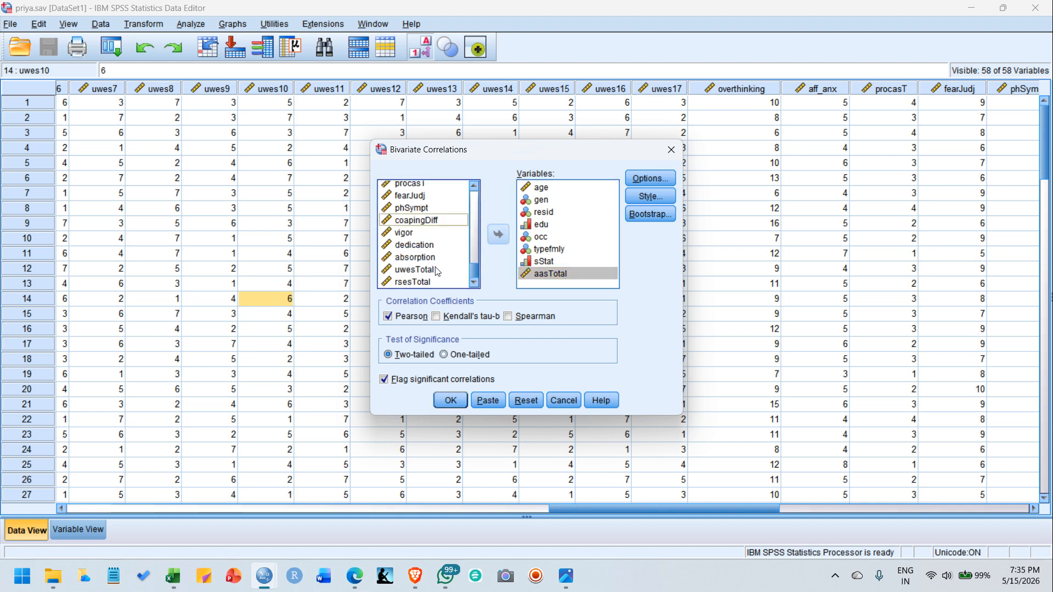
click(498, 234)
click(429, 282)
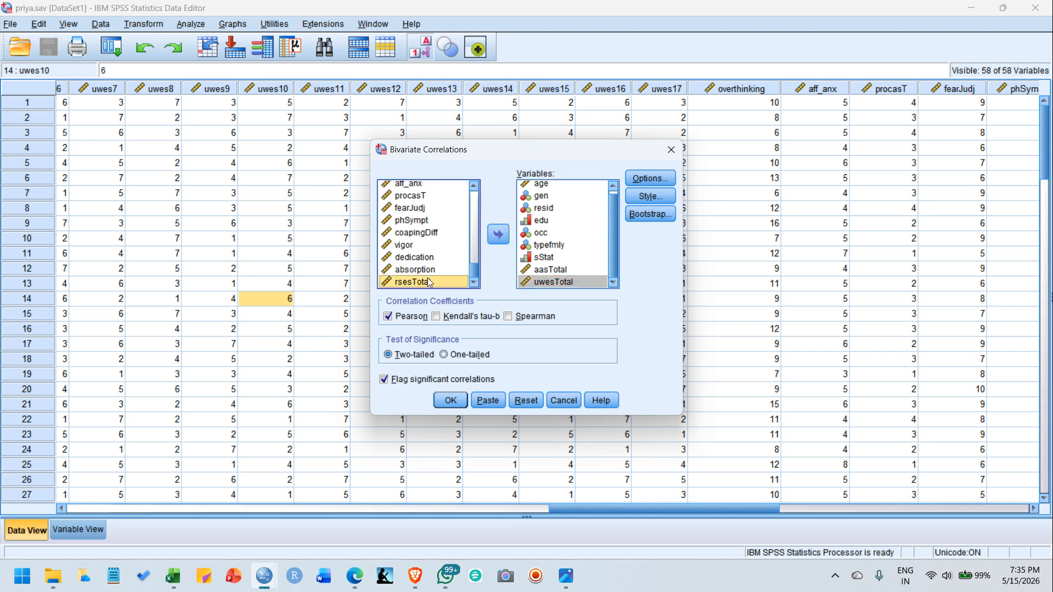
click(498, 235)
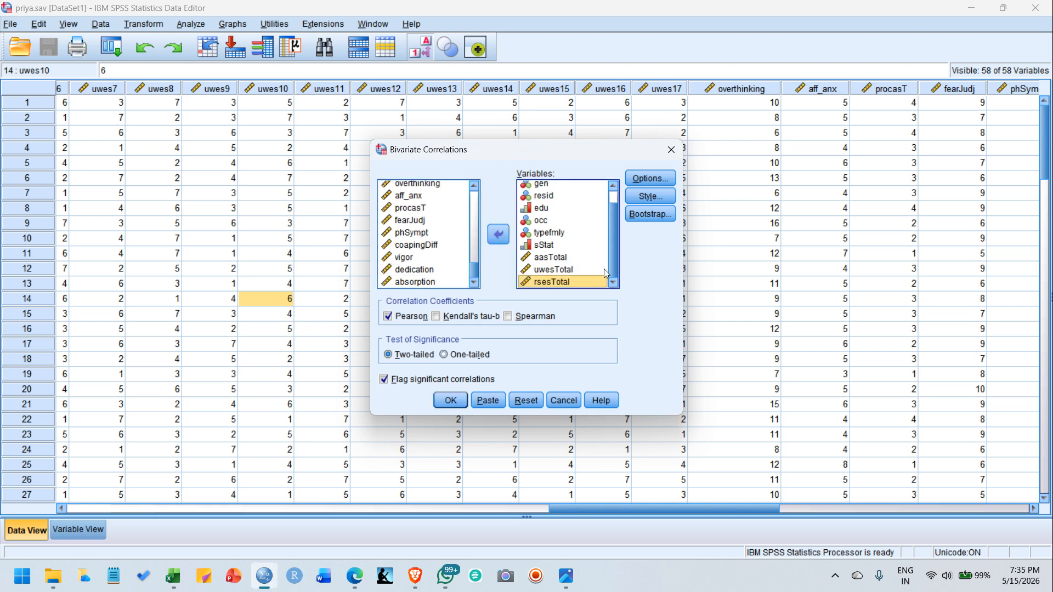
Paste the bivariate correlation as syntax and insert "with" between sStat and aasTotal in the VARIABLES line
click(649, 179)
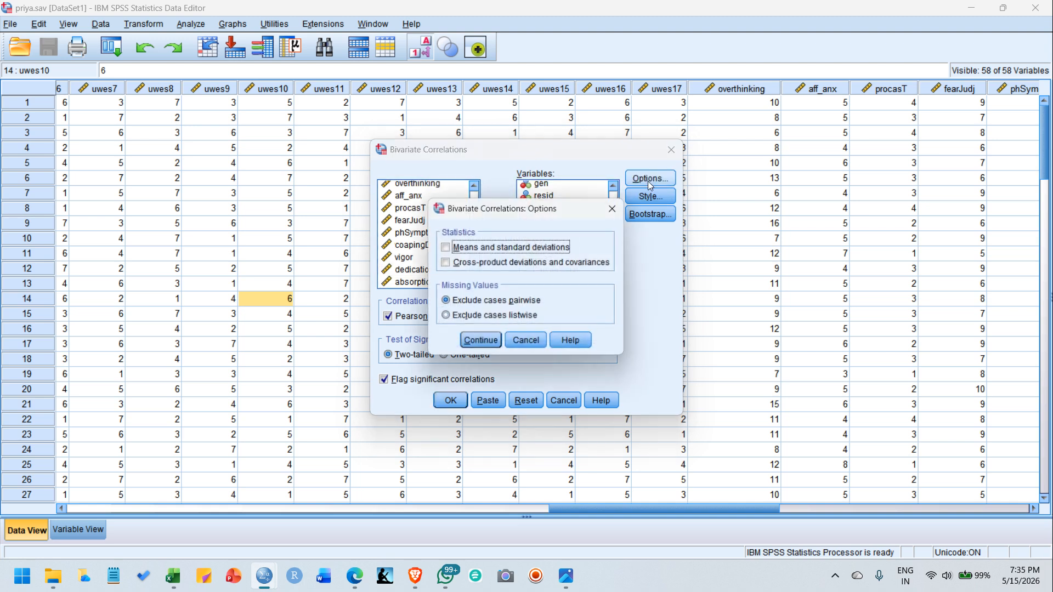
click(612, 210)
click(496, 401)
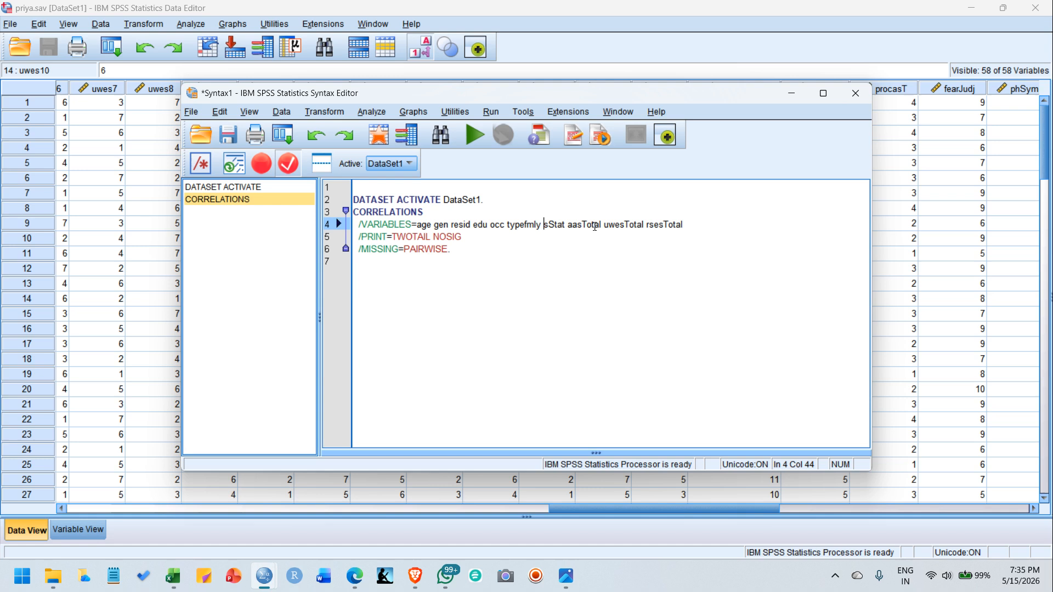
text(with)
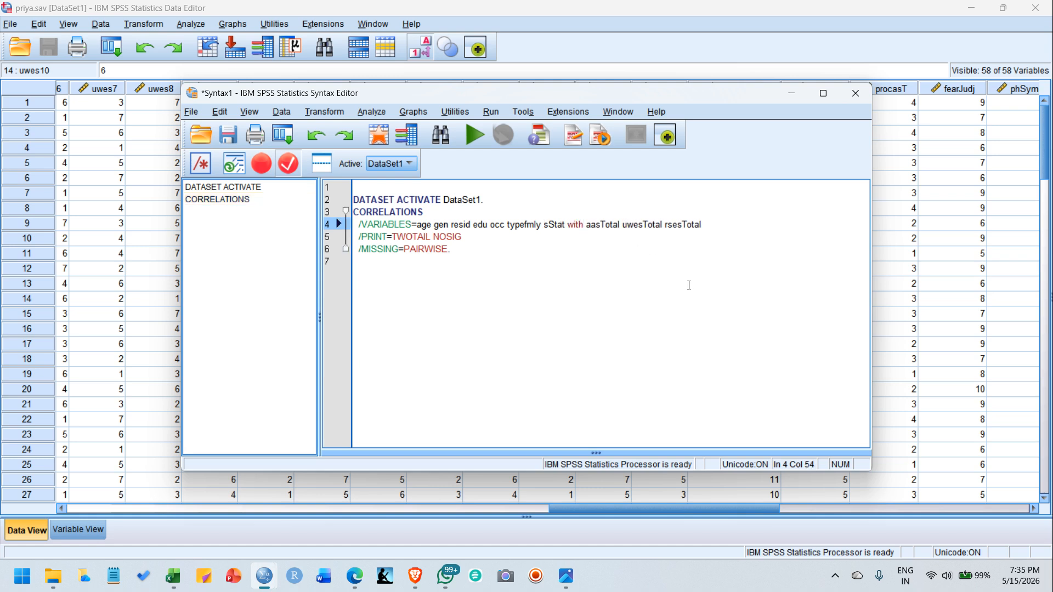
Run the entire correlation syntax and maximize the output viewer window
key(ctrl+a)
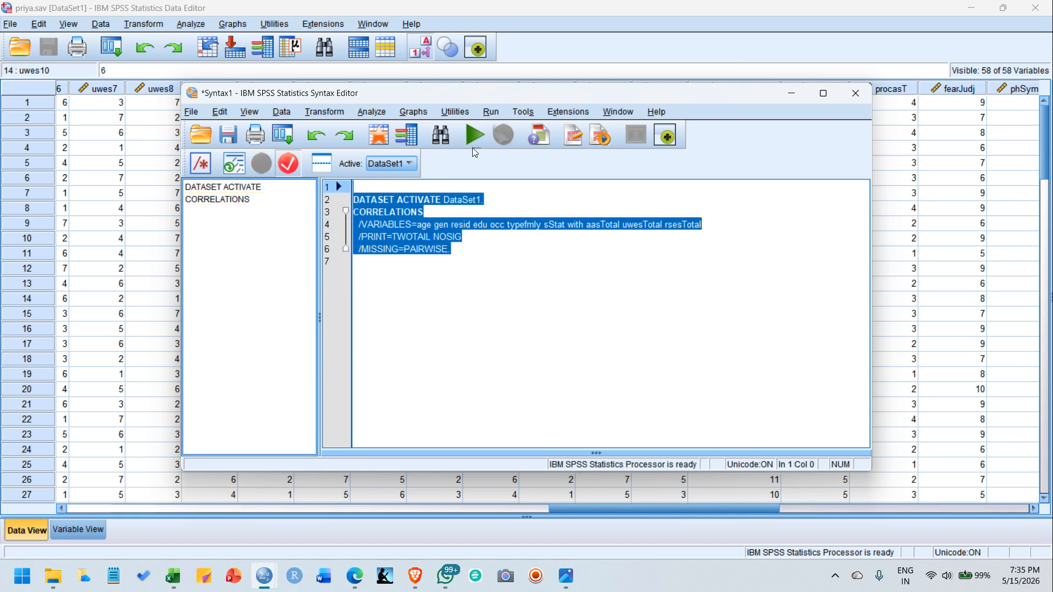
click(475, 134)
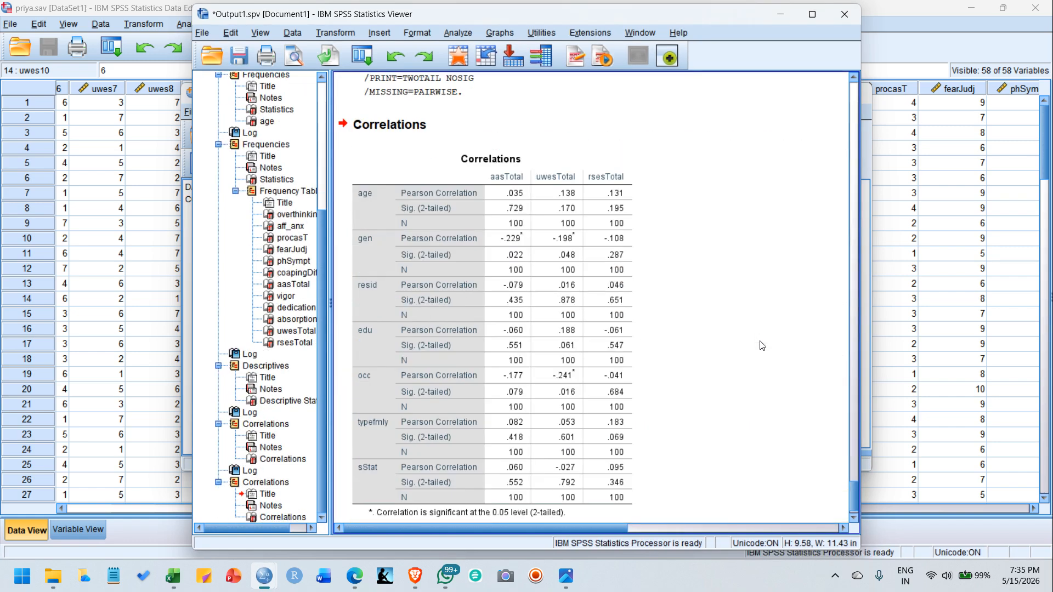
click(812, 14)
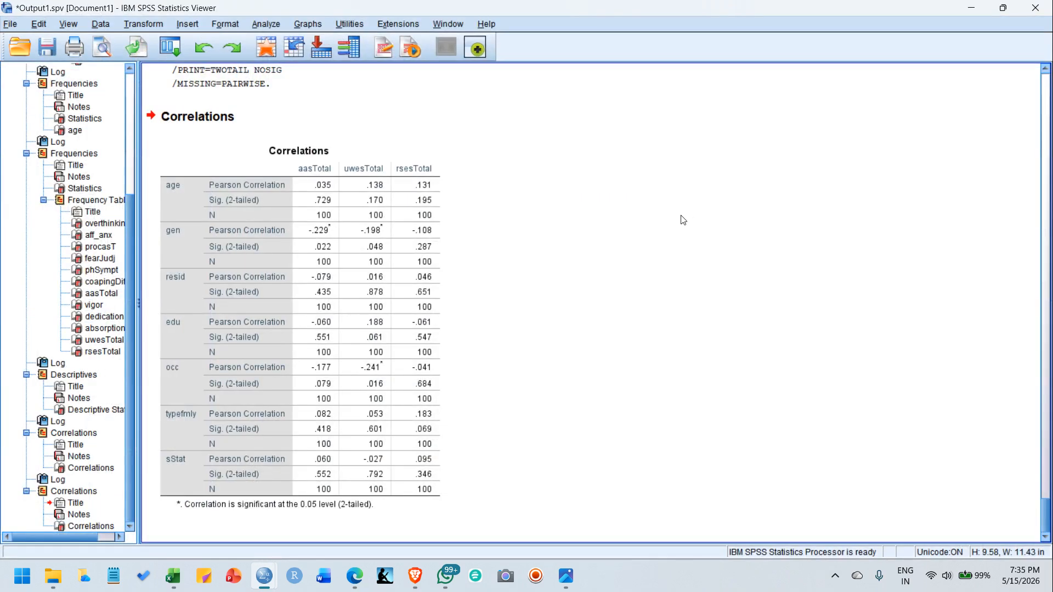
Activate the new Correlations table, close the floating Formatting Toolbar and leave table editing
double_click(373, 235)
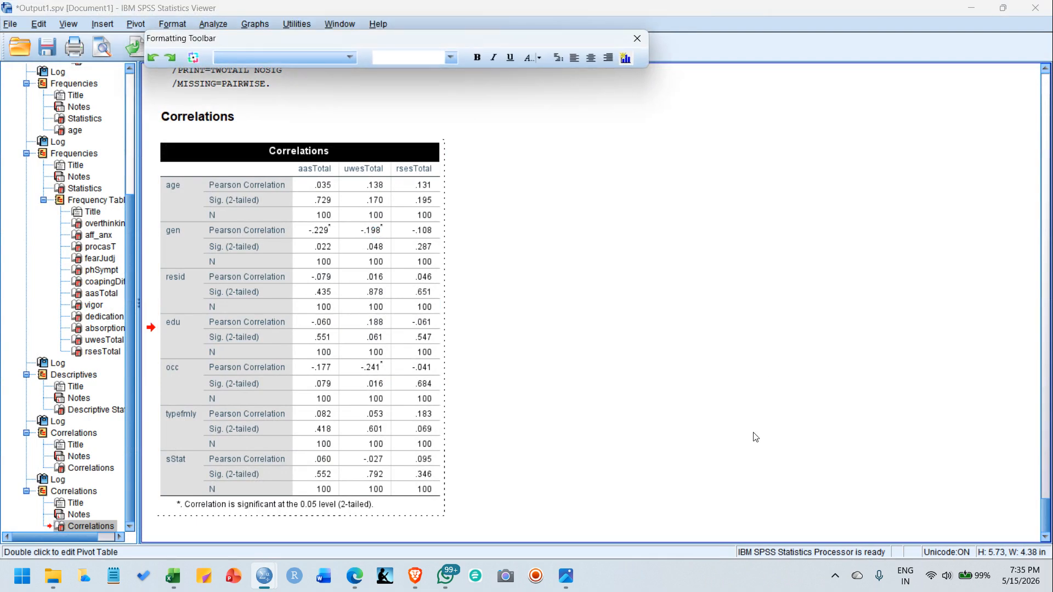
drag(350, 38, 515, 151)
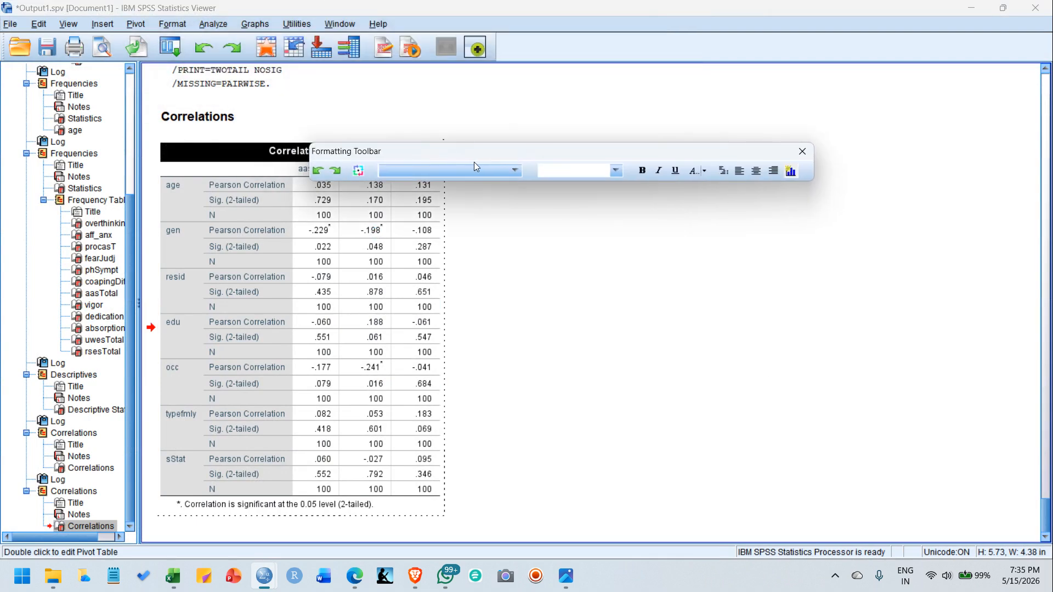
click(802, 151)
click(355, 220)
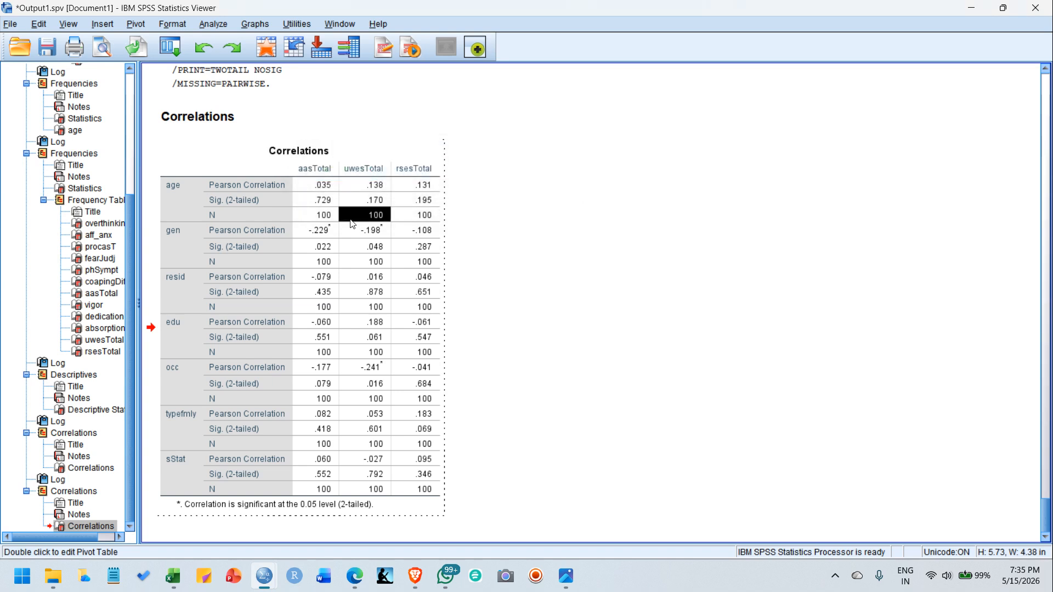
click(765, 261)
Review the logged CORRELATIONS syntax and the table of demographic variables against the three scale totals
double_click(207, 145)
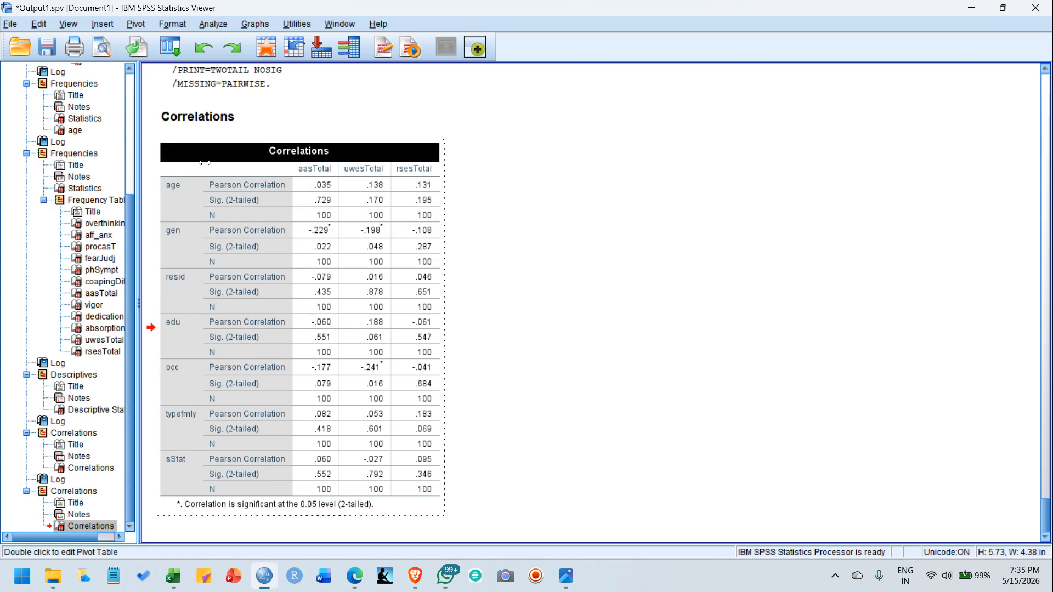
click(609, 165)
scroll(618, 187, up, 10)
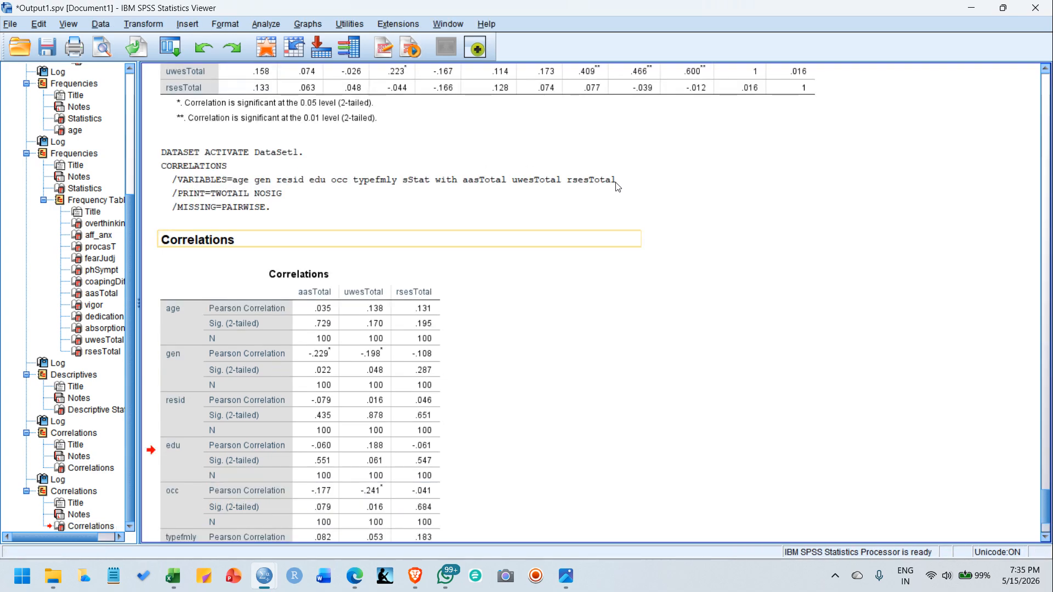
scroll(619, 187, down, 10)
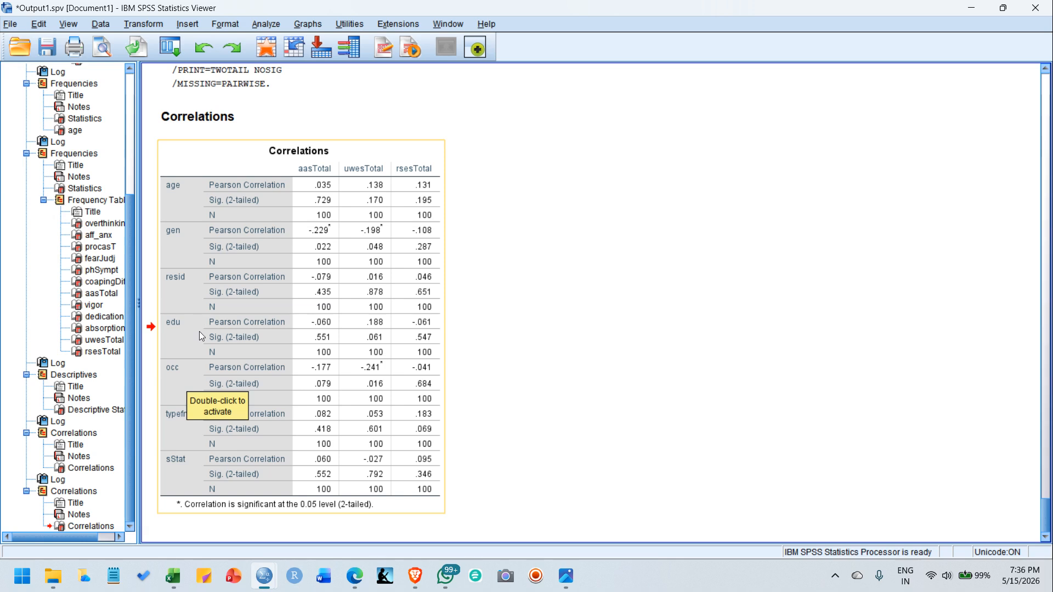
Pivot the demographic Correlations table so that Statistics moves to the layer dimension, displaying only Pearson Correlation
double_click(286, 236)
click(135, 24)
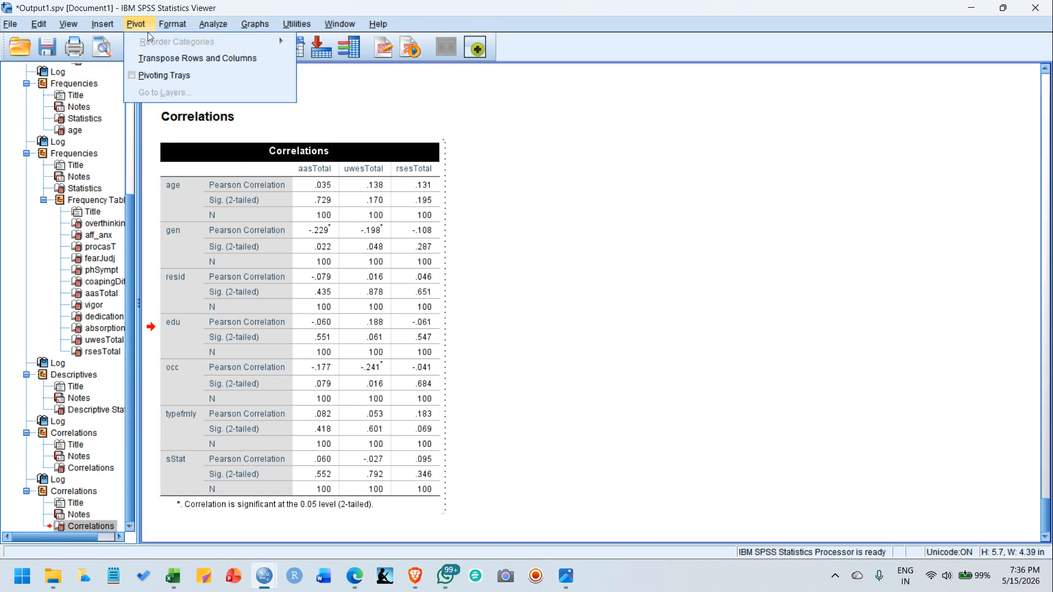
click(179, 78)
drag(705, 356, 620, 235)
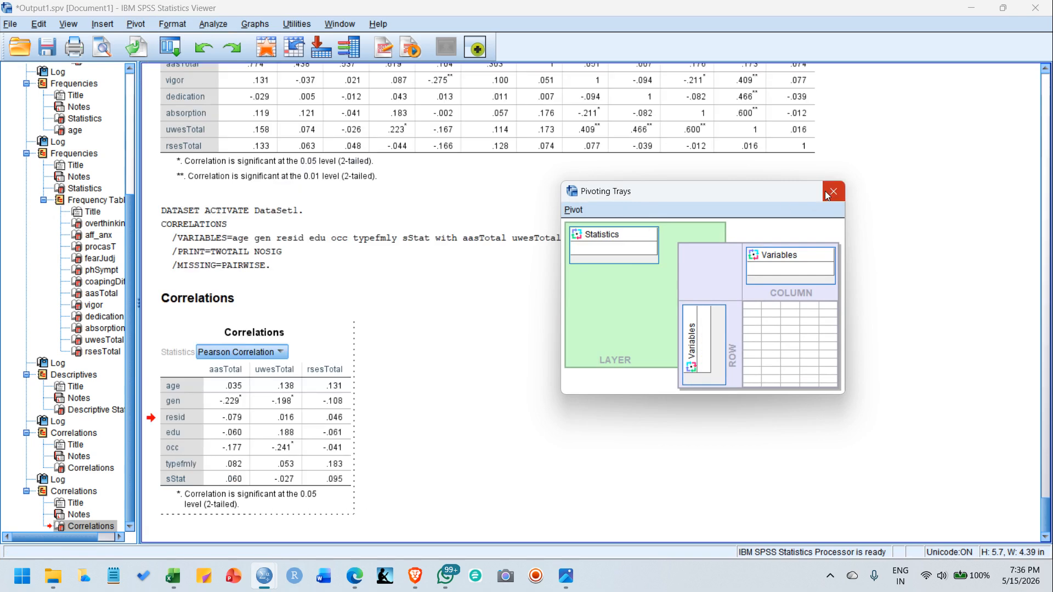
click(832, 192)
scroll(704, 415, up, 5)
scroll(706, 414, down, 6)
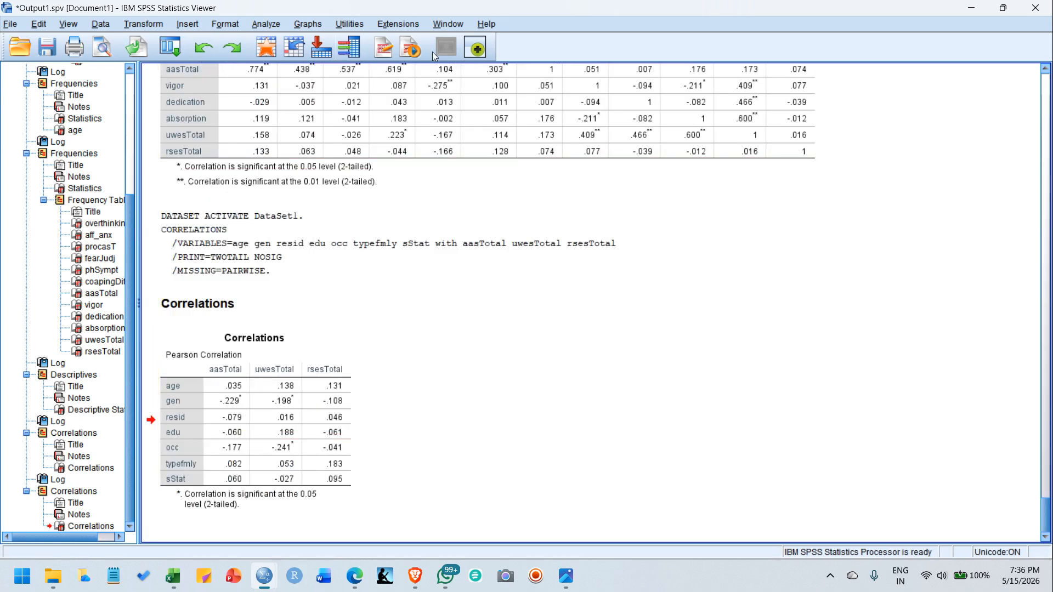
Save the output as an SPSS Web Report (*.htm), replacing the existing Output1.htm
click(10, 23)
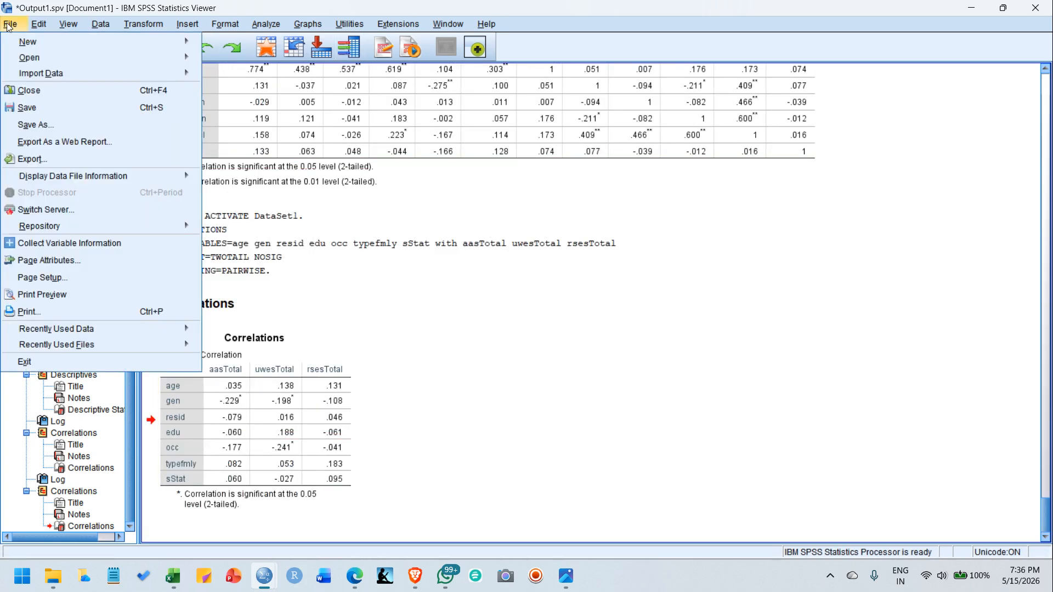
click(41, 125)
click(485, 333)
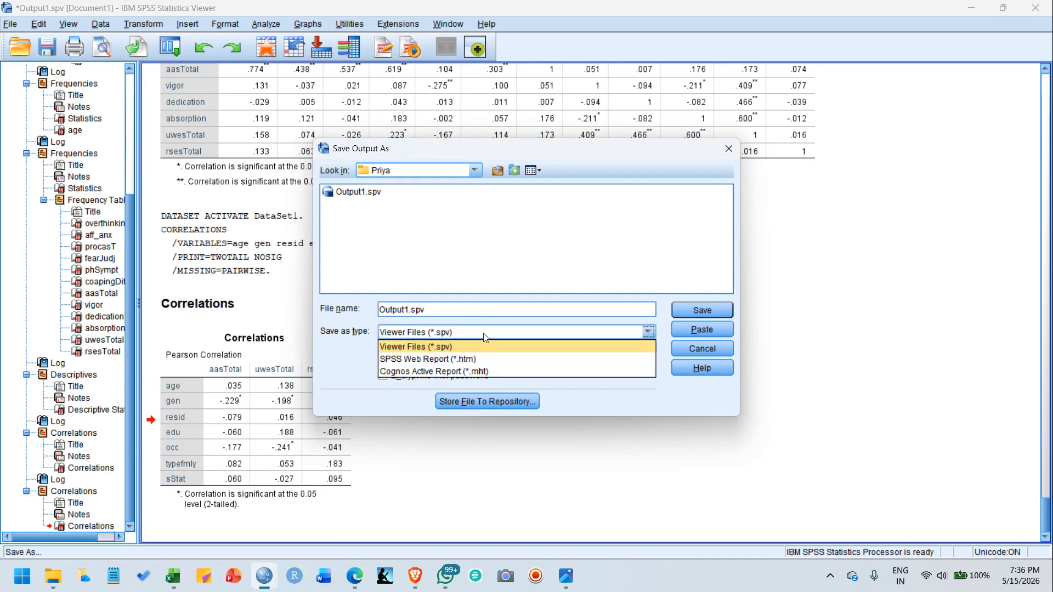
click(508, 359)
click(712, 310)
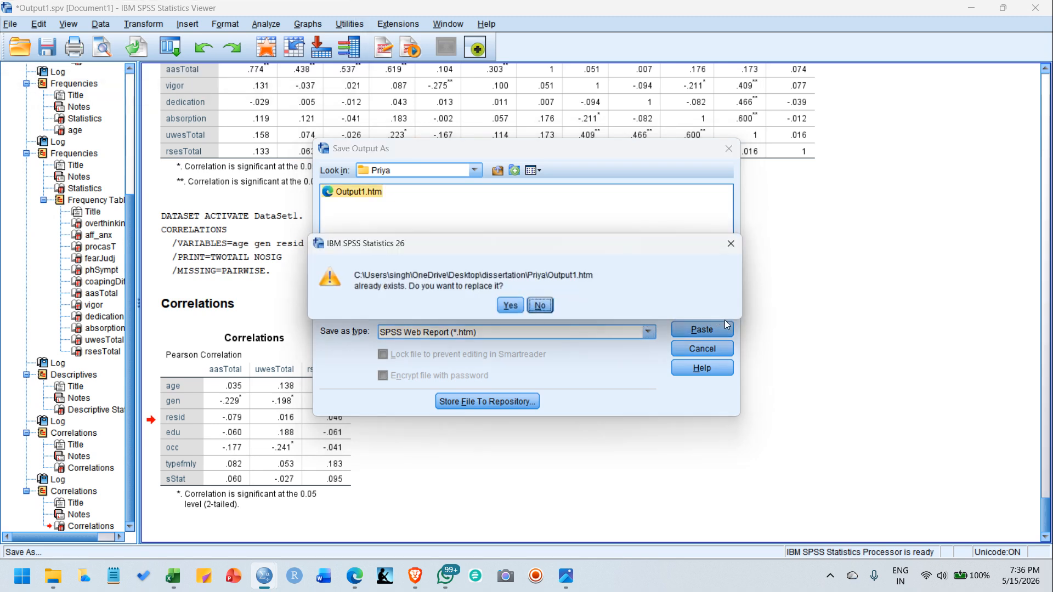
click(507, 309)
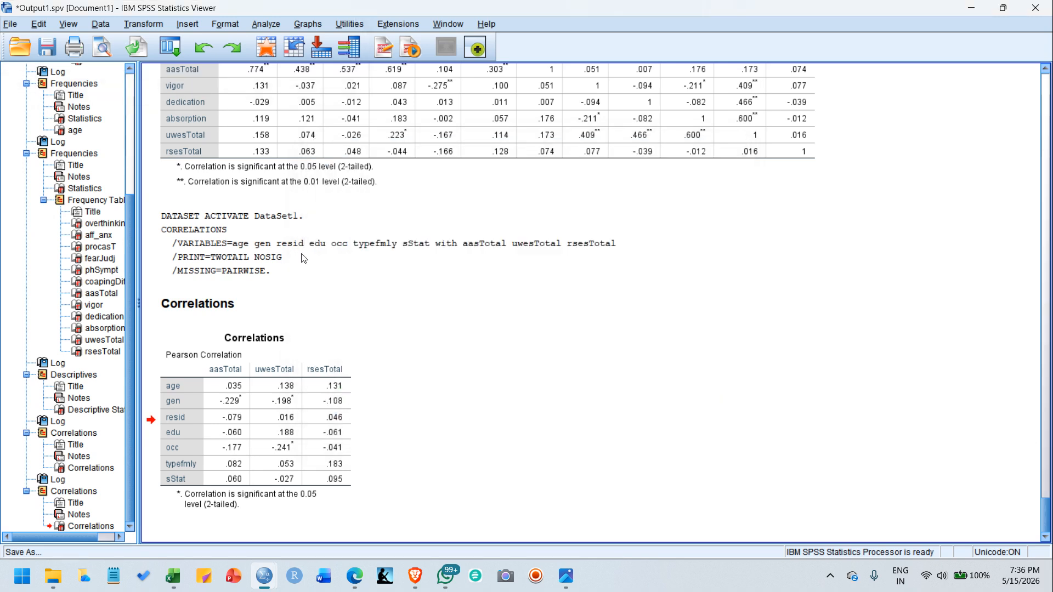
Save the output as a Viewer File (*.spv), replacing the existing Output1.spv
click(54, 48)
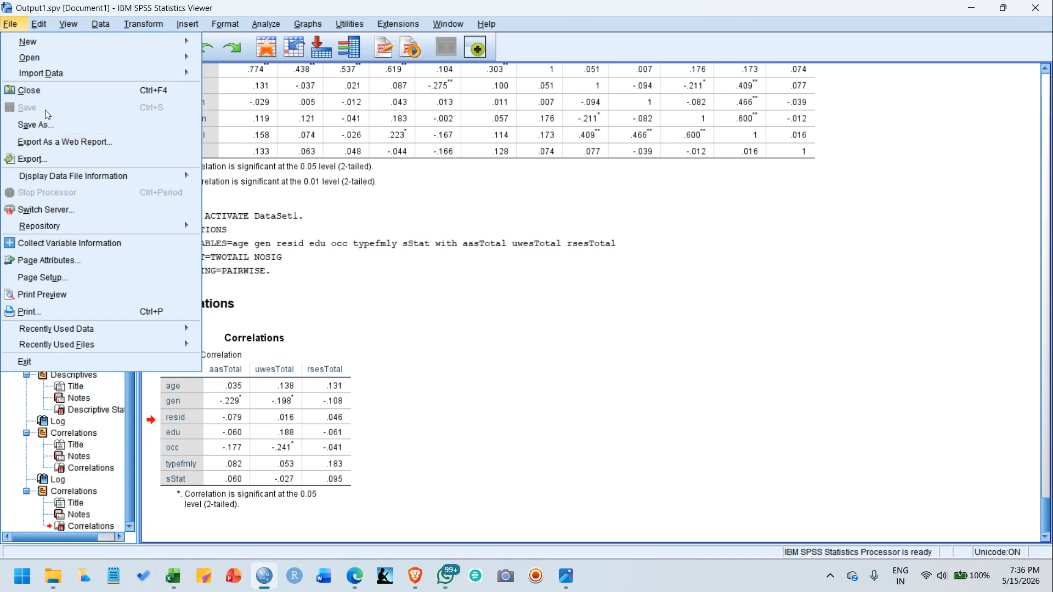
click(48, 125)
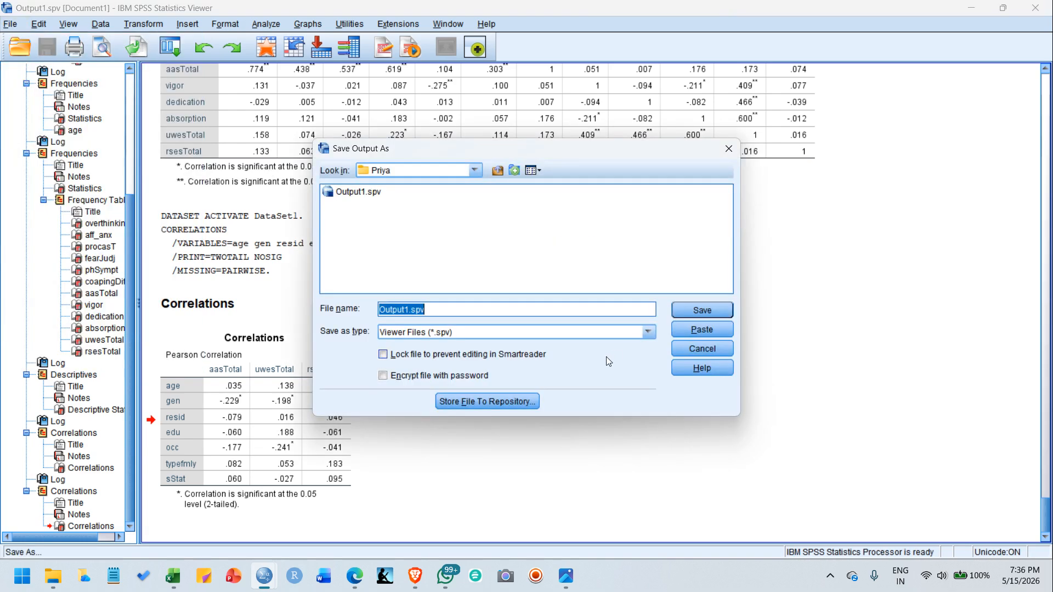
click(491, 333)
click(486, 346)
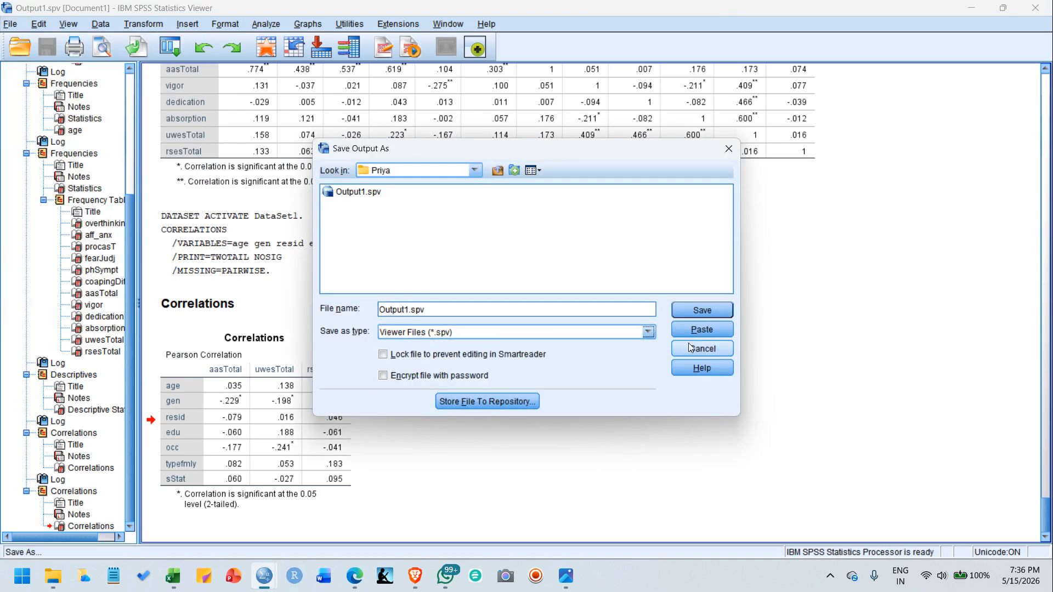
click(708, 310)
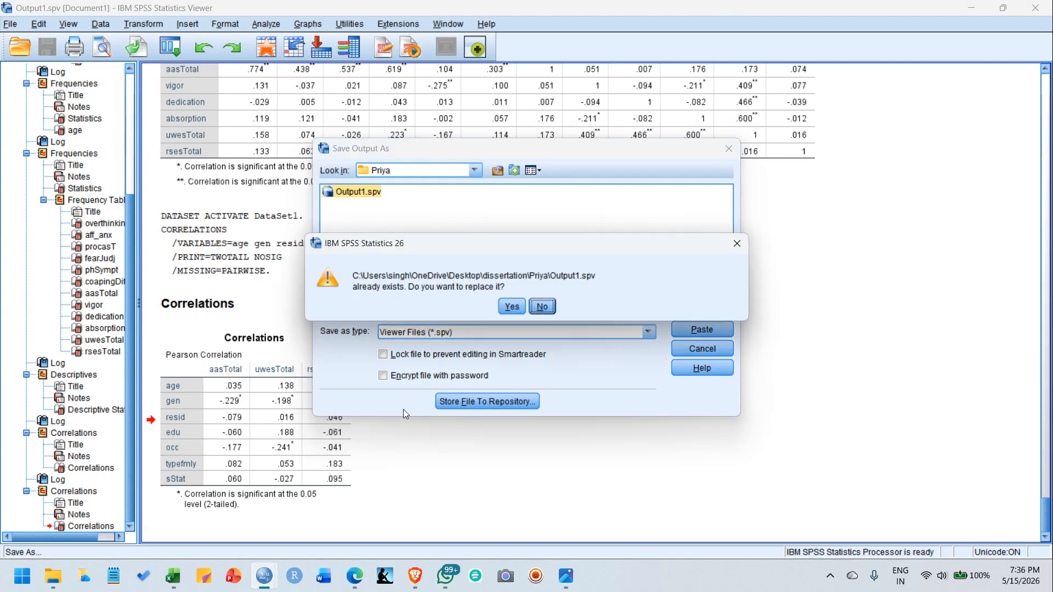
click(512, 307)
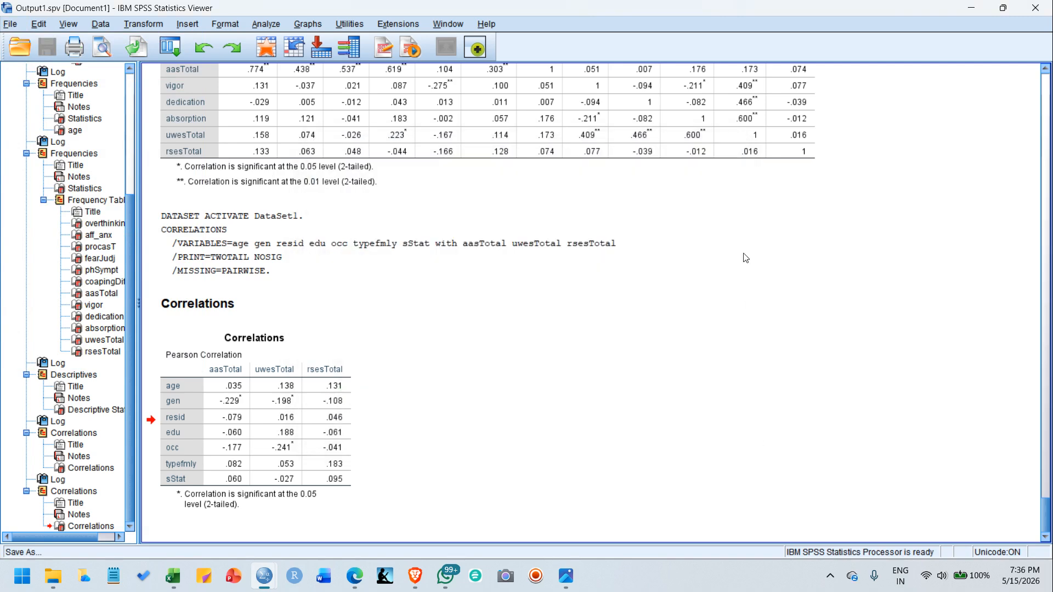
Close the output viewer, syntax editor and data editor windows, discarding the unsaved contents of Syntax1
click(1035, 7)
click(855, 89)
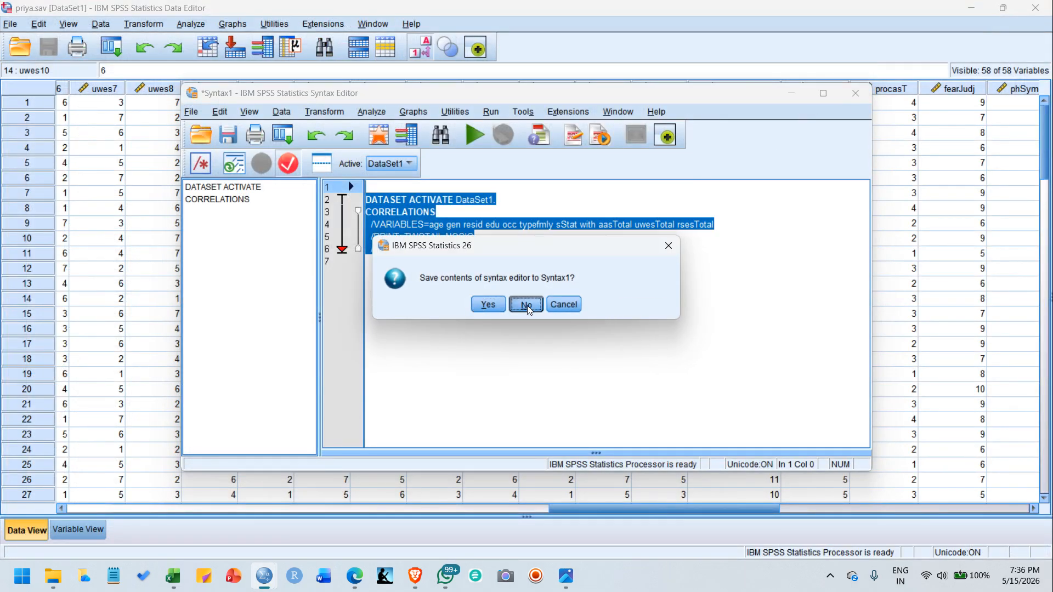
click(526, 305)
click(1036, 8)
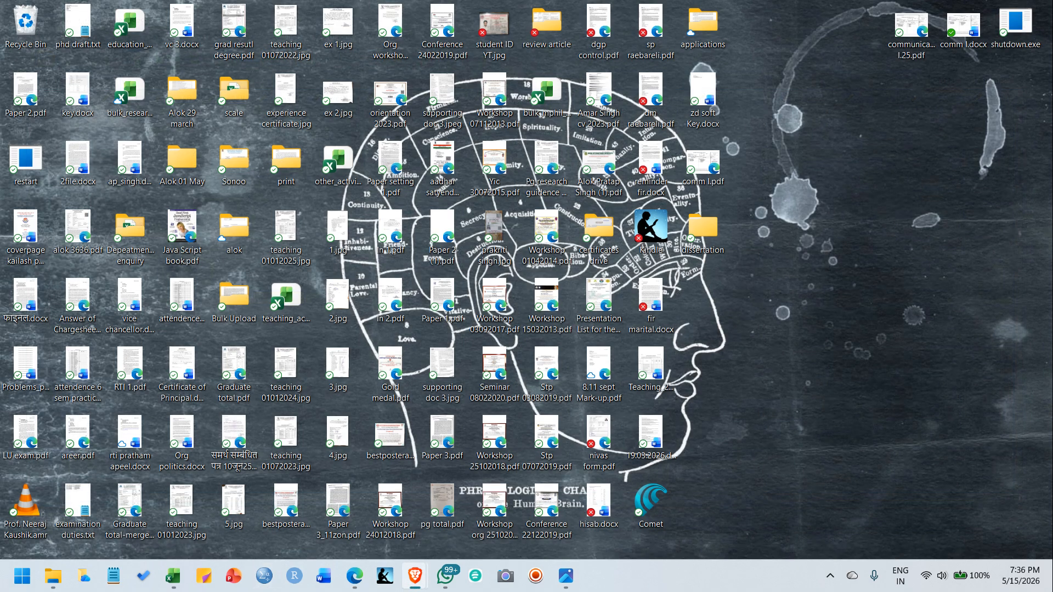
Switch to the Google Meet call in the Brave browser and widen its window to fill the screen
click(414, 575)
drag(285, 125, 285, 220)
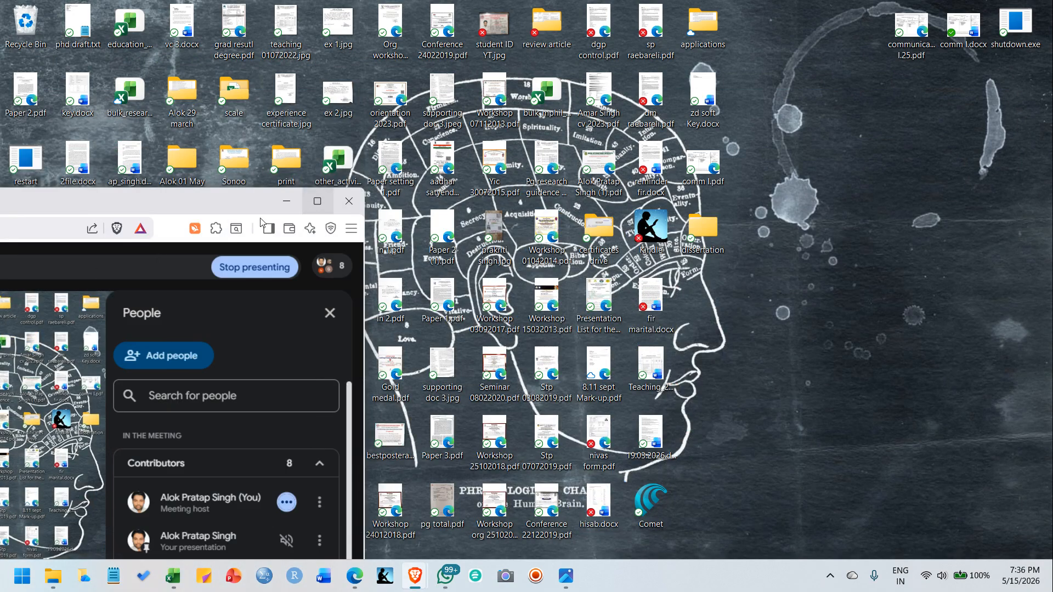
drag(131, 196, 3, 156)
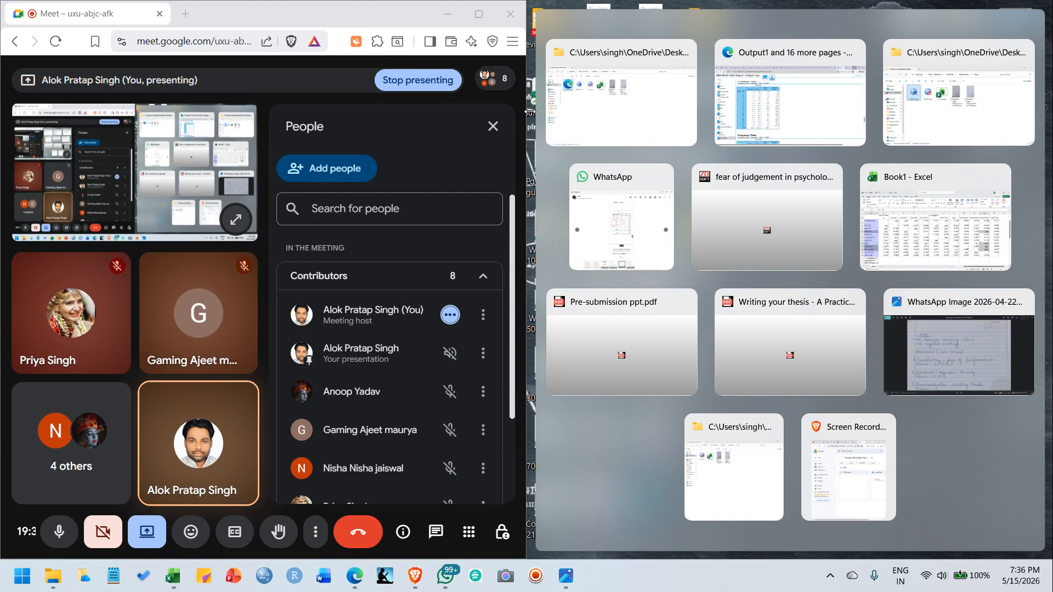
drag(530, 112, 1052, 112)
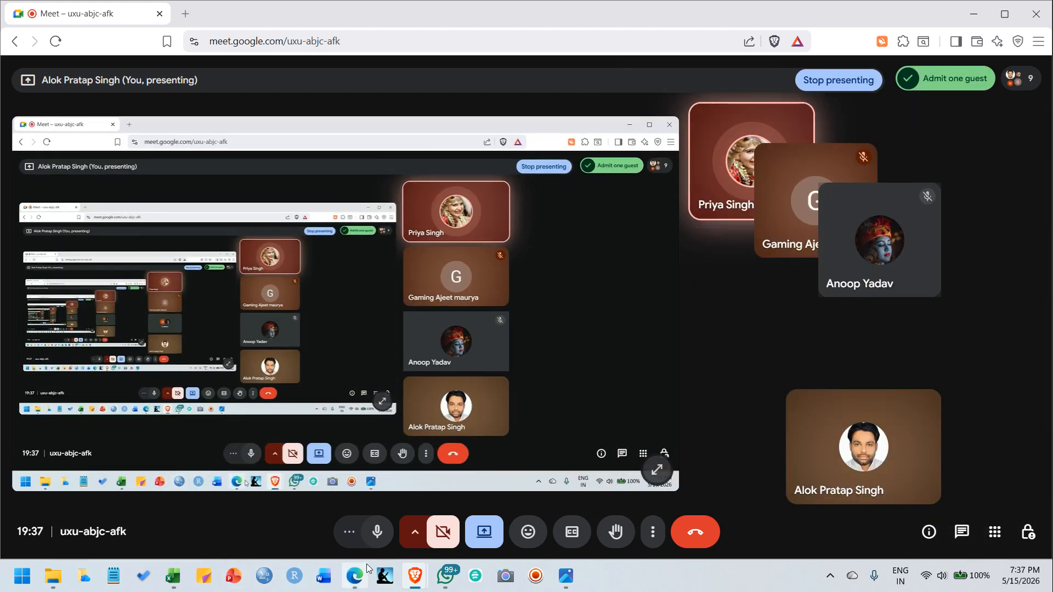
mouse_move(366, 564)
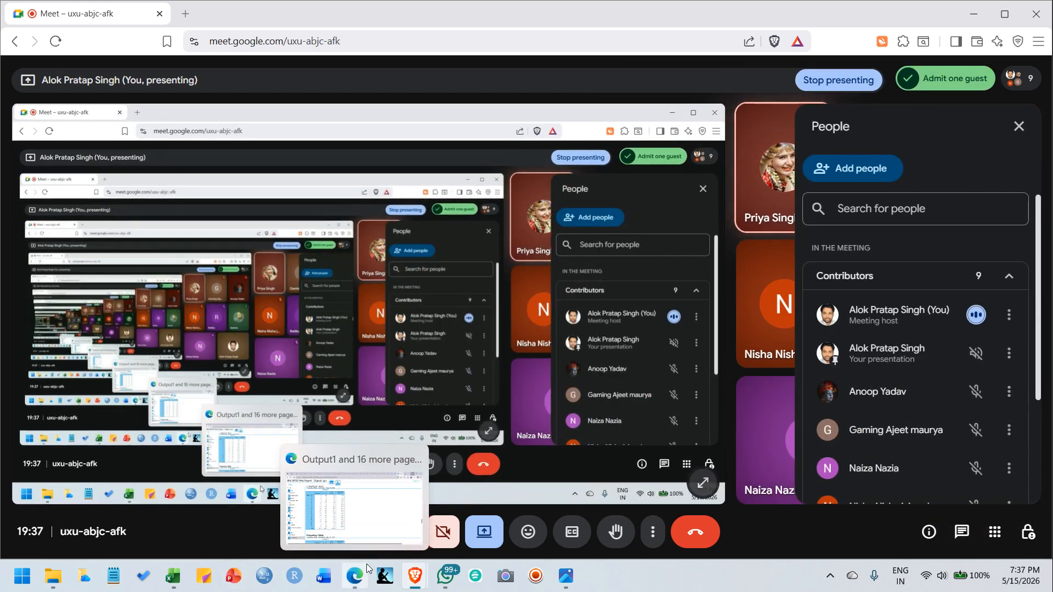
mouse_move(416, 576)
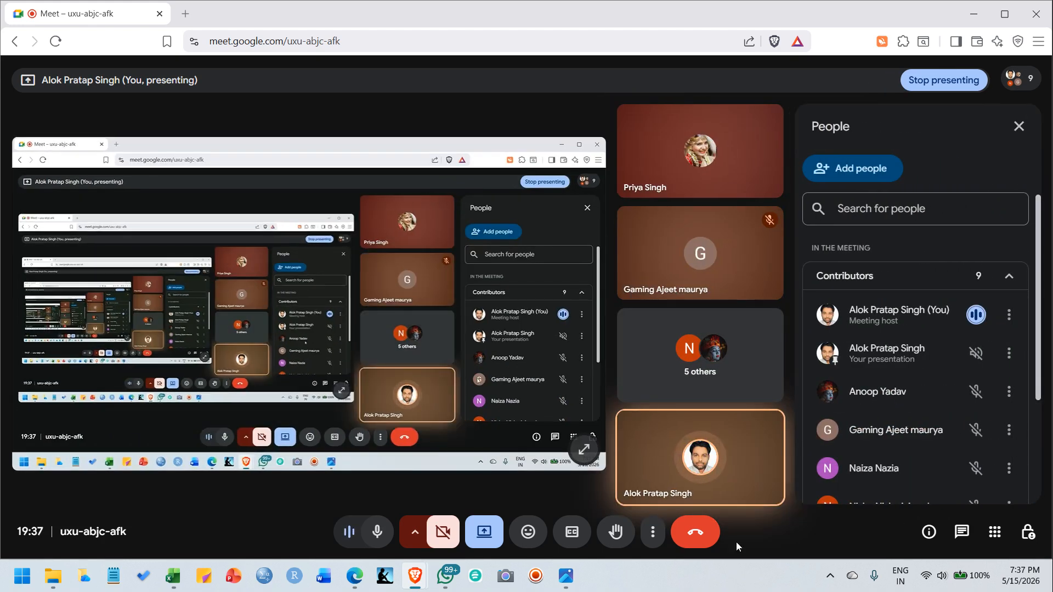
Turn on the camera in the meeting and stop sharing the screen
click(449, 531)
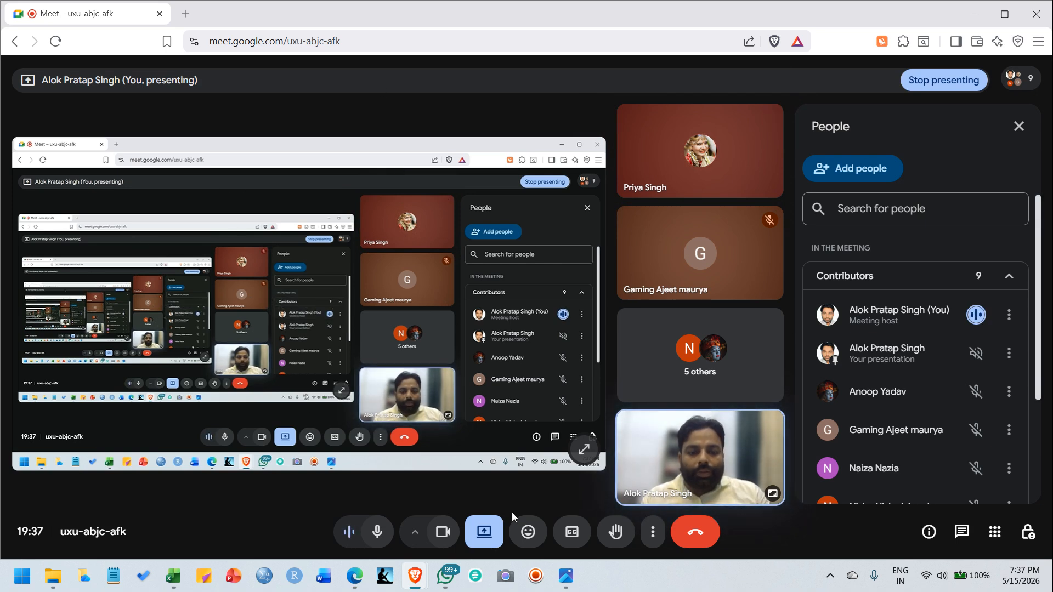
click(484, 532)
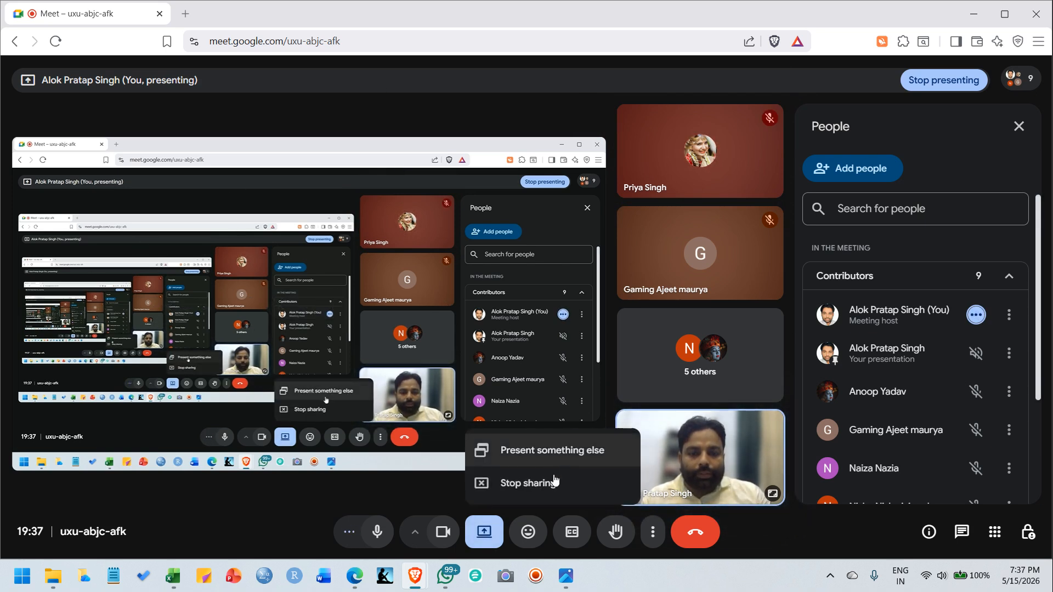
click(526, 483)
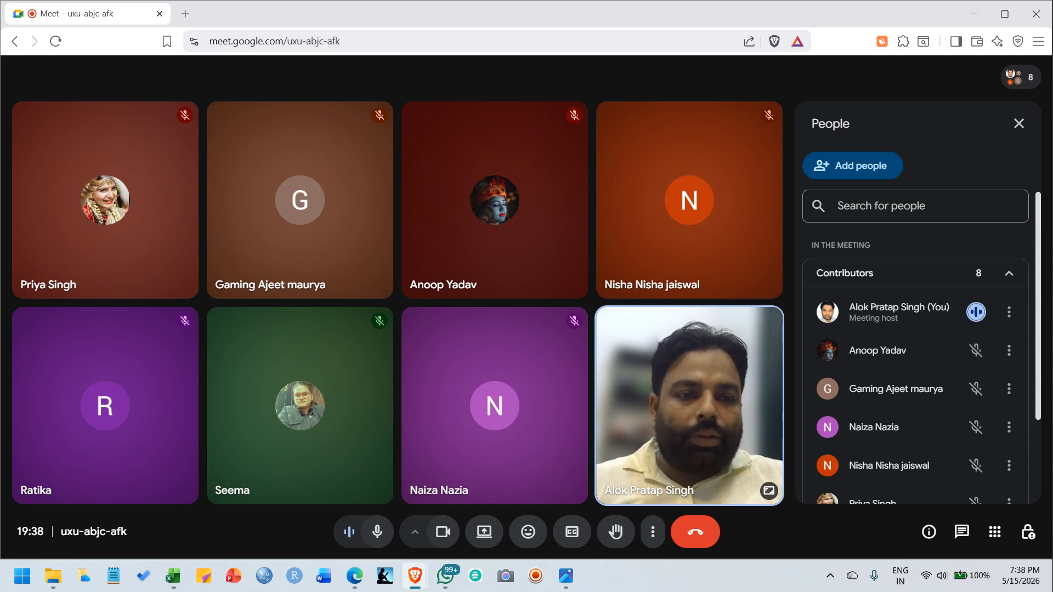
mouse_move(494, 405)
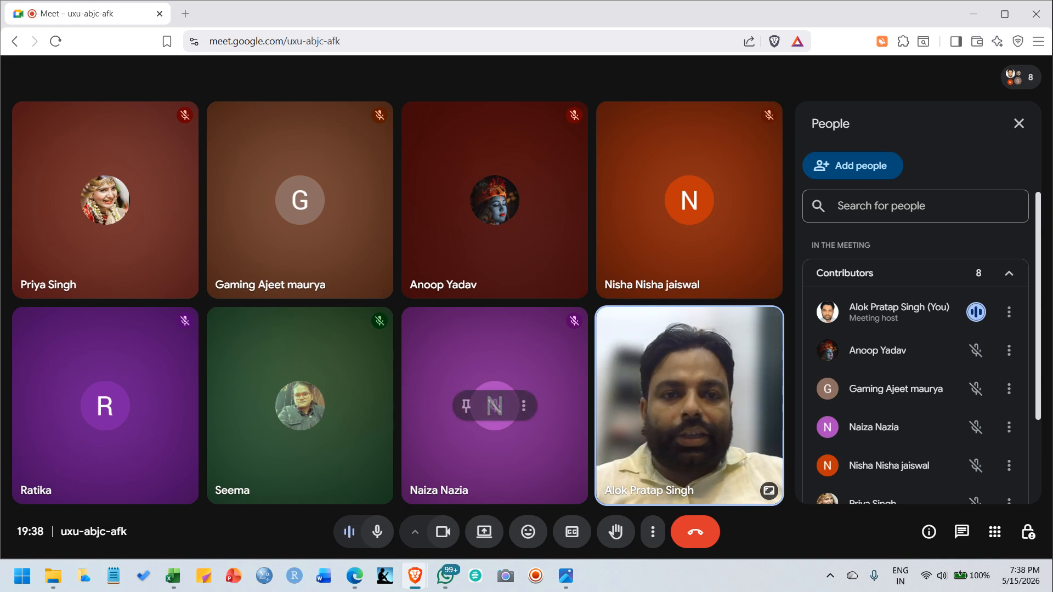